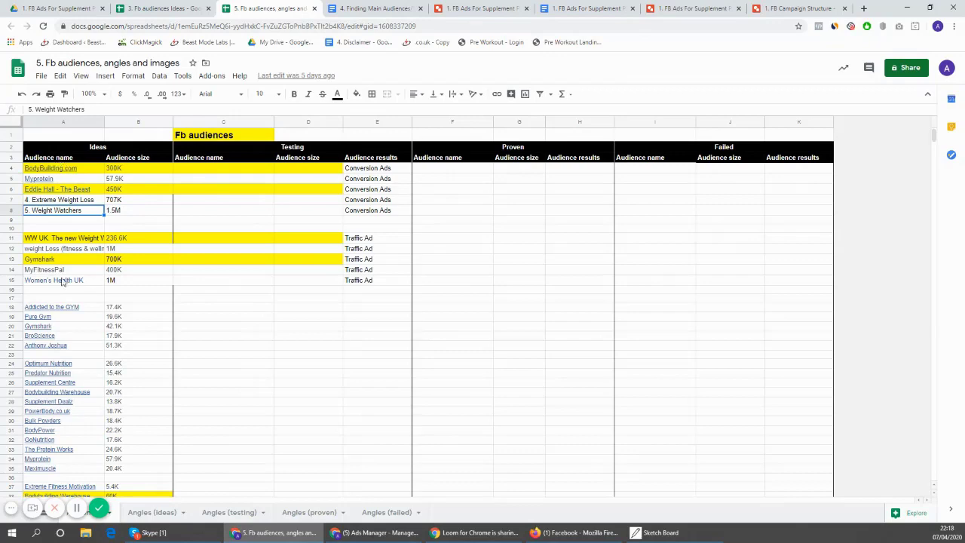
Step: Review the first five audiences in the sheet, the Fb audiences Ideas sheet, and the FB Ads For Supplement Products drawing and document
{"action": "left_click_drag", "start_coordinate": [86, 174], "coordinate": [115, 210]}
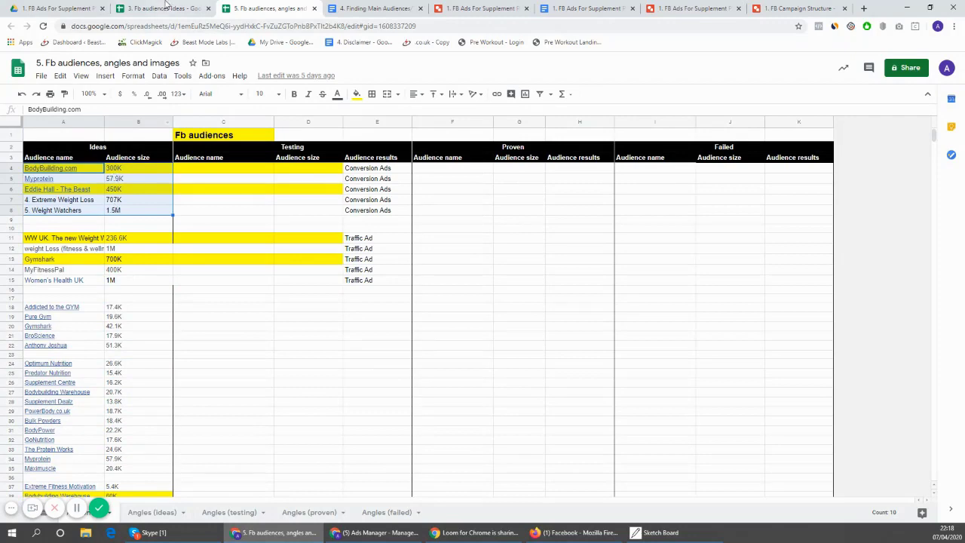
{"action": "left_click", "coordinate": [168, 6]}
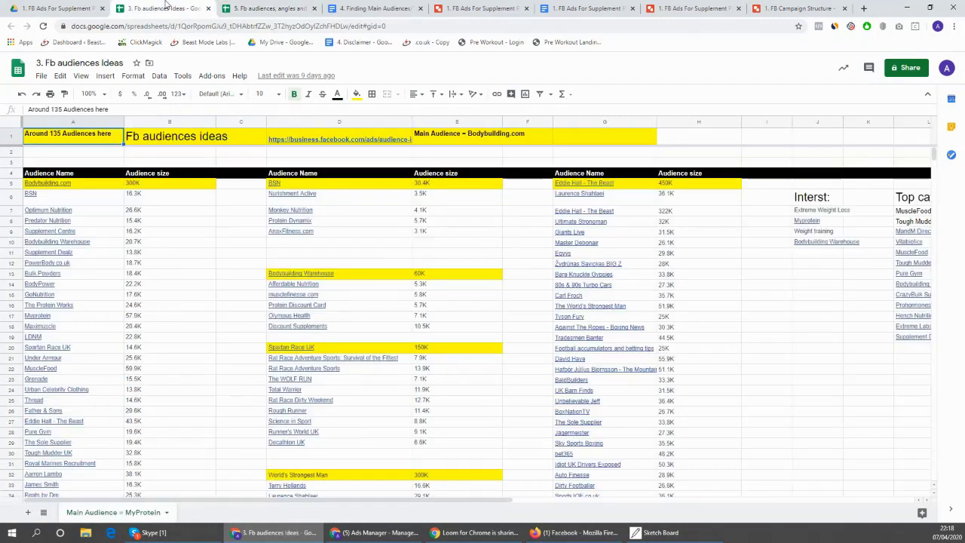
{"action": "left_click", "coordinate": [501, 6]}
{"action": "left_click", "coordinate": [587, 9]}
{"action": "left_click", "coordinate": [474, 4]}
{"action": "left_click", "coordinate": [587, 8]}
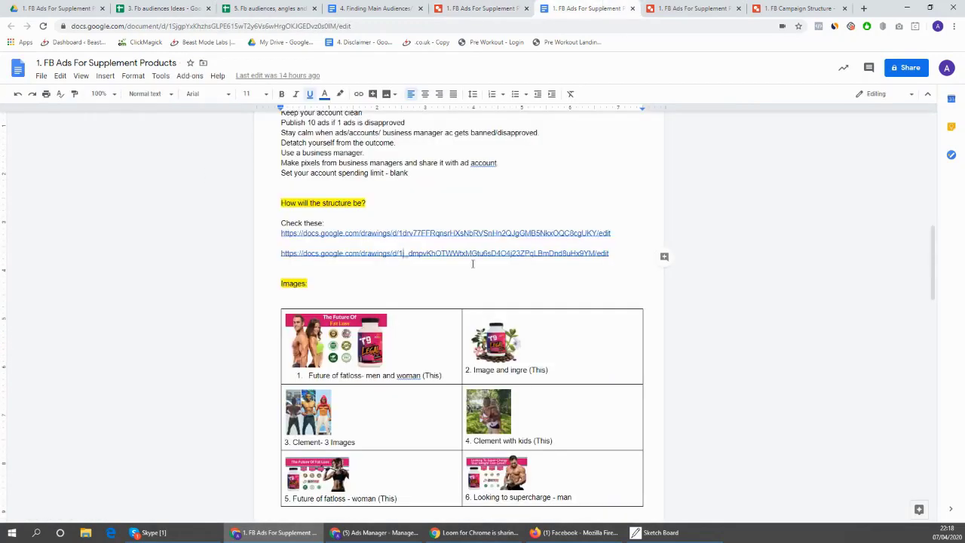
Step: Compare the Finding Main Audiences document with the Fb audiences, angles and images sheet, and return to the Fb audiences Ideas sheet
{"action": "left_click", "coordinate": [373, 8]}
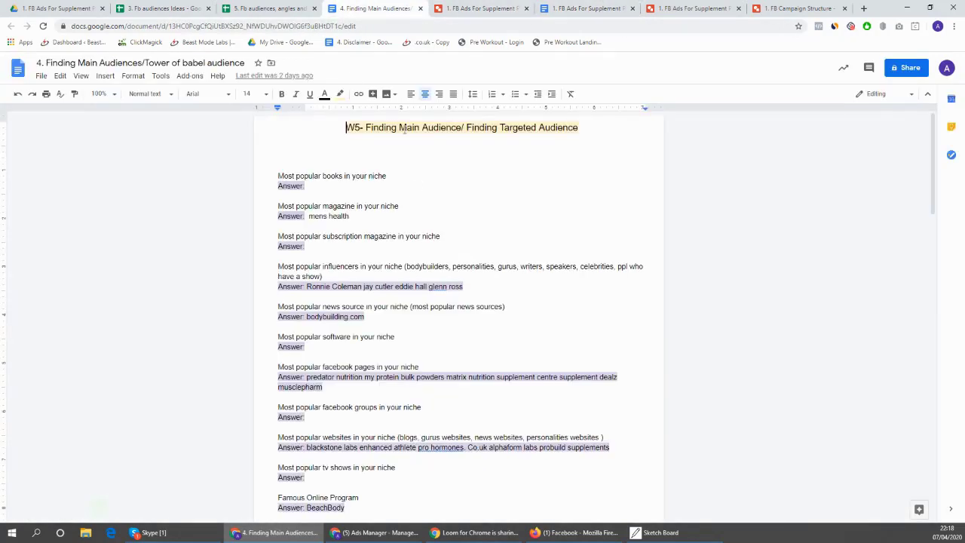
{"action": "left_click", "coordinate": [268, 8]}
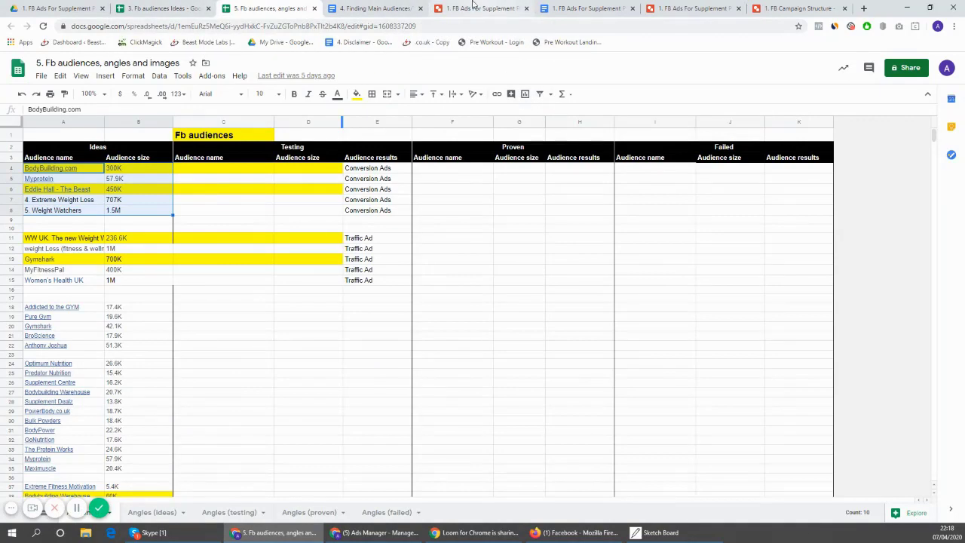
{"action": "left_click", "coordinate": [371, 8]}
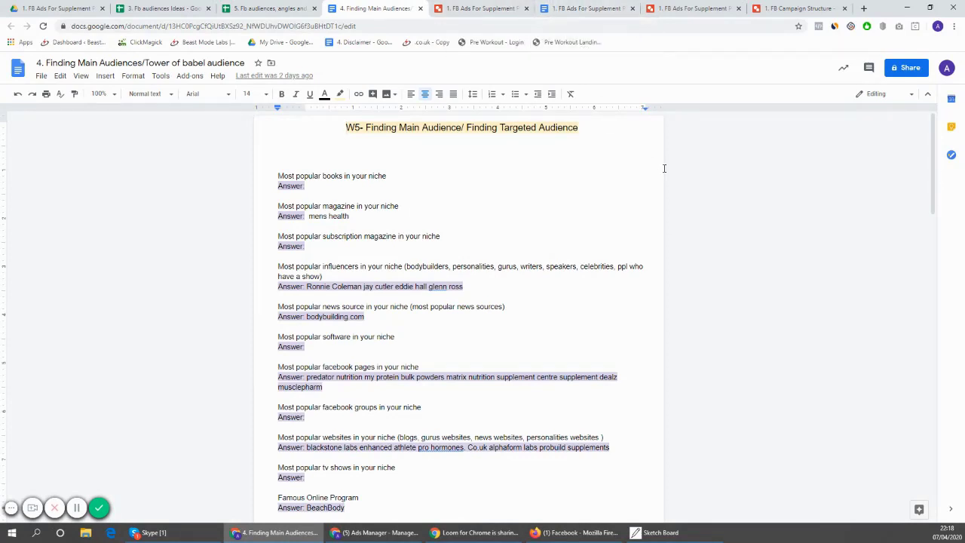
{"action": "left_click", "coordinate": [279, 7]}
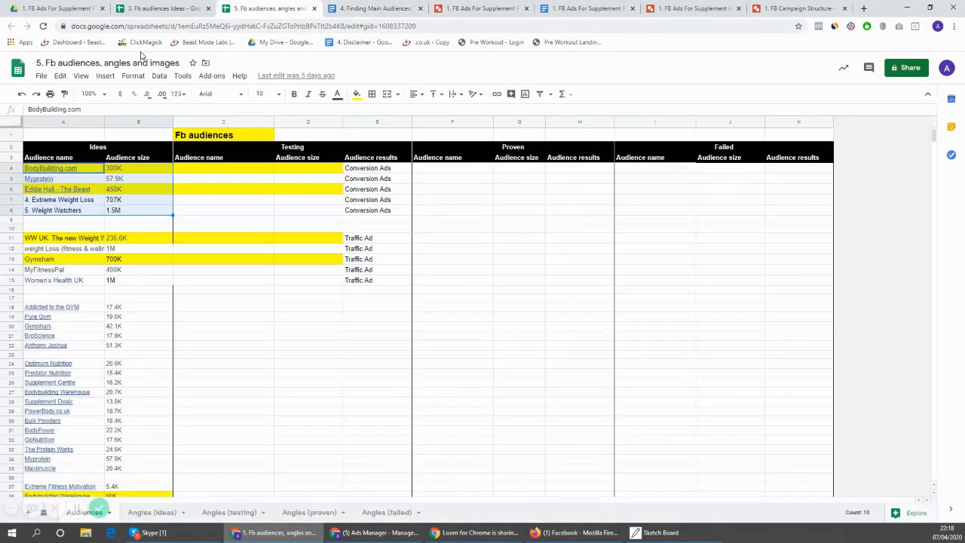
{"action": "left_click", "coordinate": [145, 6]}
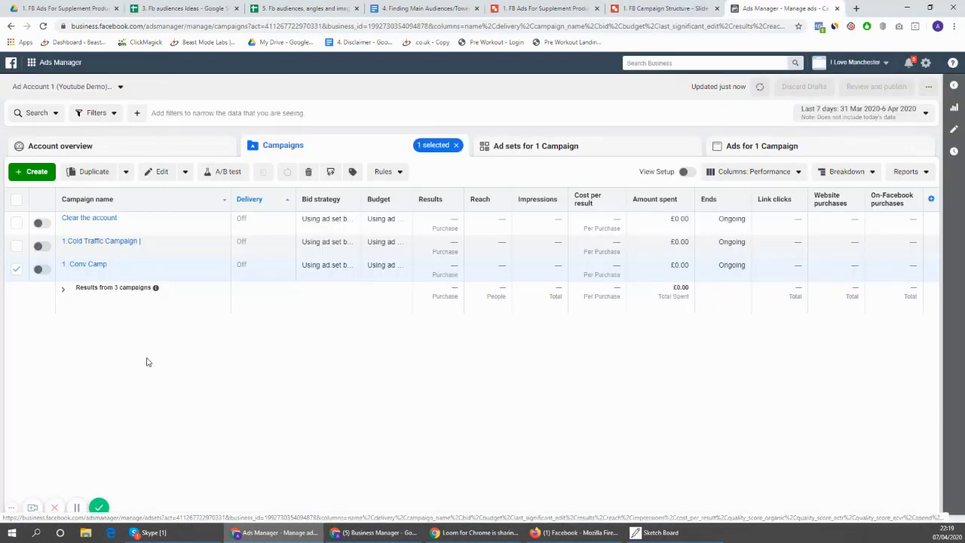
Step: Open the 1. Conv Camp campaign in Ads Manager and look through its ad sets
{"action": "left_click", "coordinate": [89, 264]}
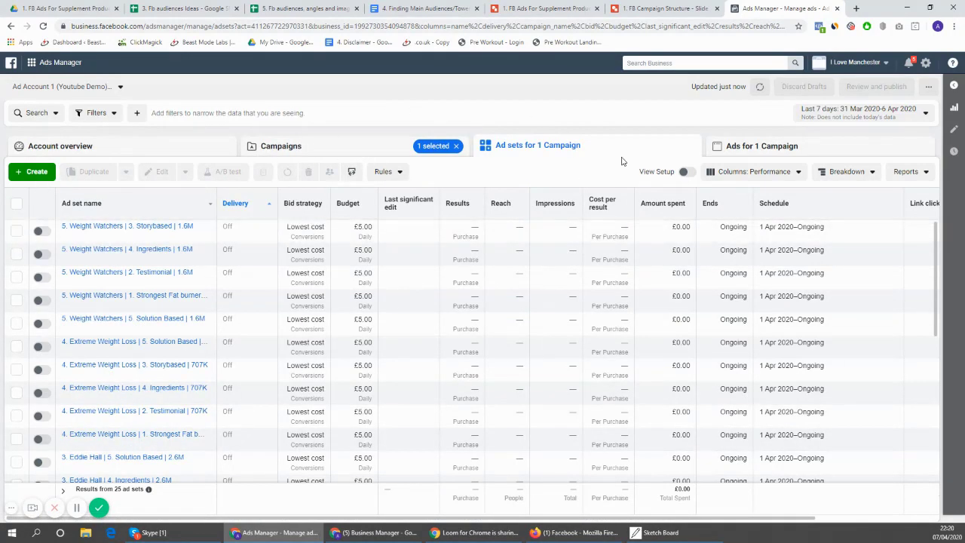
{"action": "left_click", "coordinate": [339, 147]}
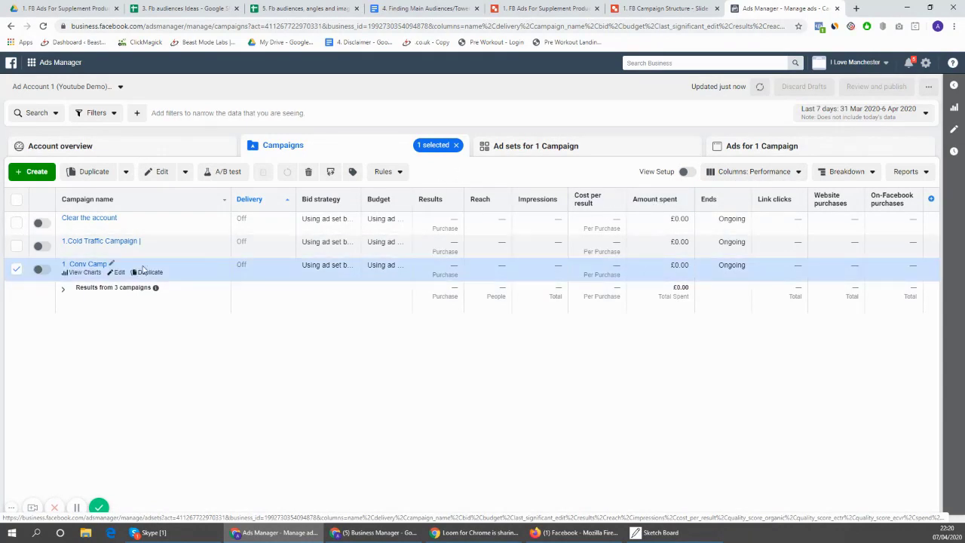
{"action": "left_click", "coordinate": [100, 268]}
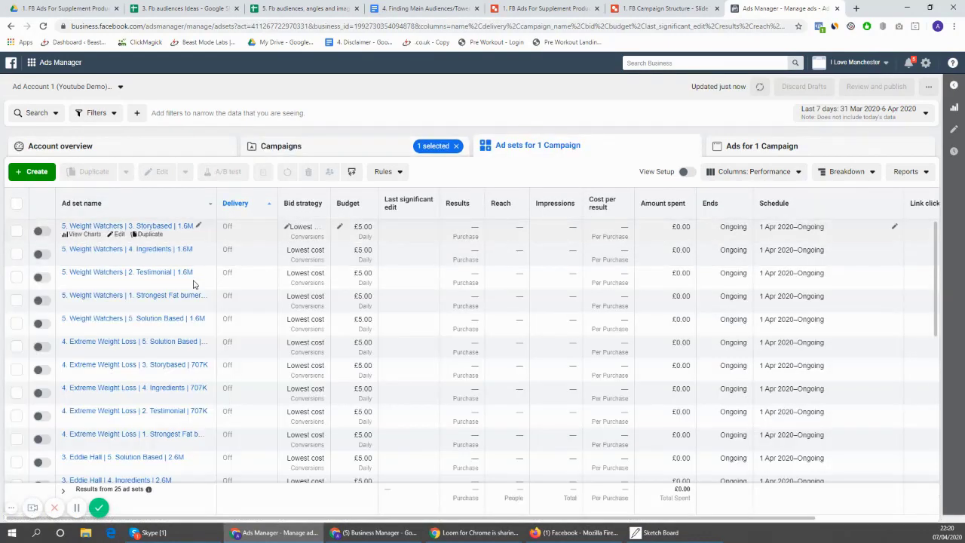
{"action": "scroll", "coordinate": [216, 279], "scroll_direction": "down", "scroll_amount": 3}
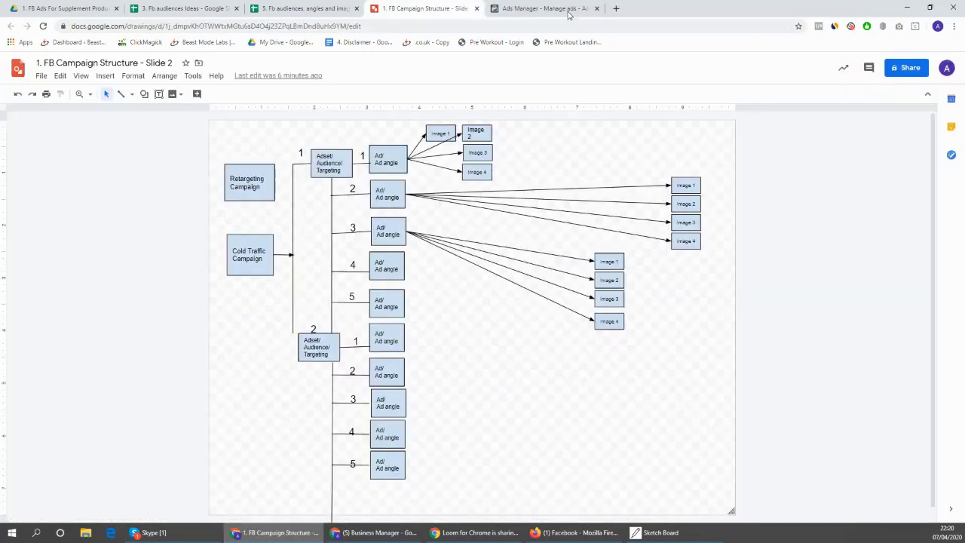
Step: Switch from the campaign structure drawing to Ads Manager and show the ads in "1. BodyBuilding | 1. Strongest Fat burner in the UK | 270K"
{"action": "left_click", "coordinate": [569, 15]}
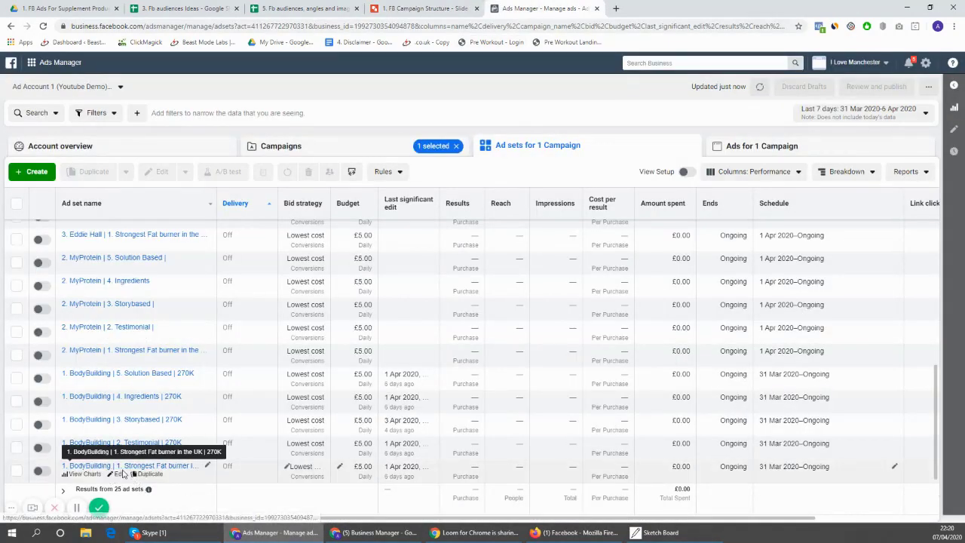
{"action": "left_click", "coordinate": [171, 471]}
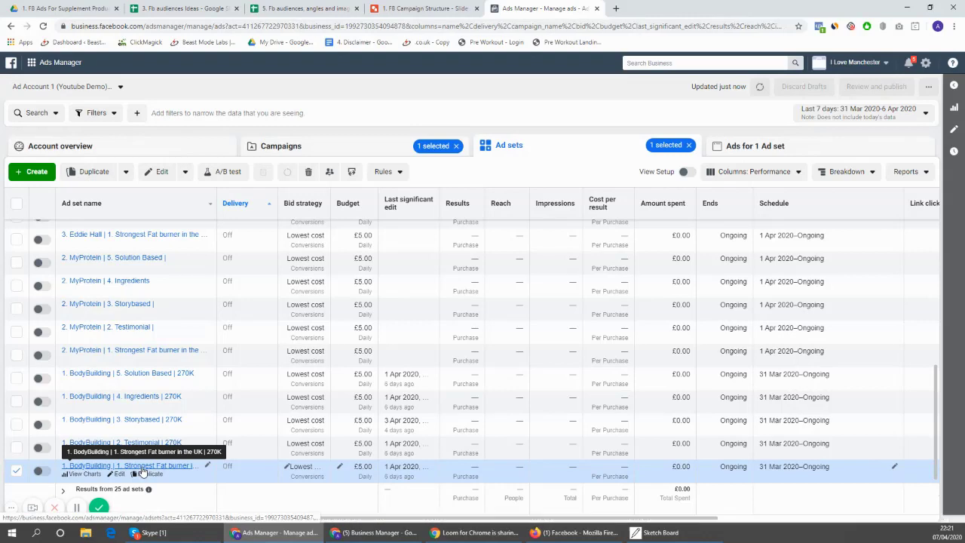
{"action": "left_click", "coordinate": [142, 467]}
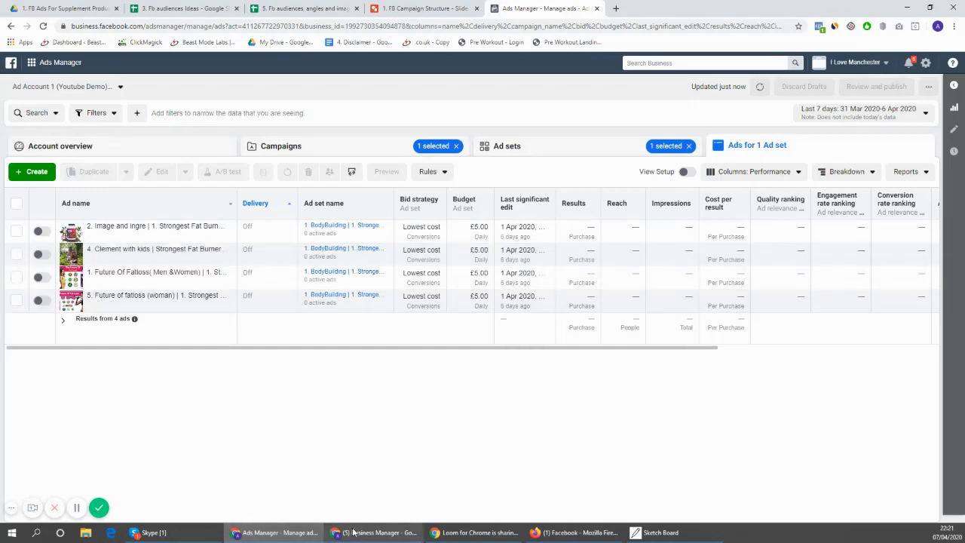
Step: Return to the campaign's ad sets, select "5. Weight Watchers | 3. Storybased | 1.6M" and look through the list
{"action": "left_click", "coordinate": [557, 156]}
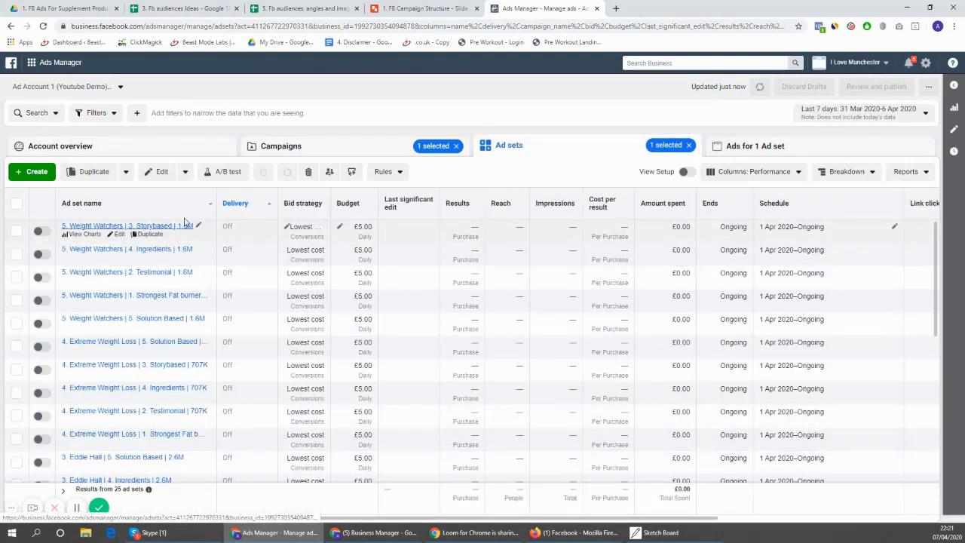
{"action": "left_click", "coordinate": [184, 230]}
{"action": "right_click", "coordinate": [193, 234]}
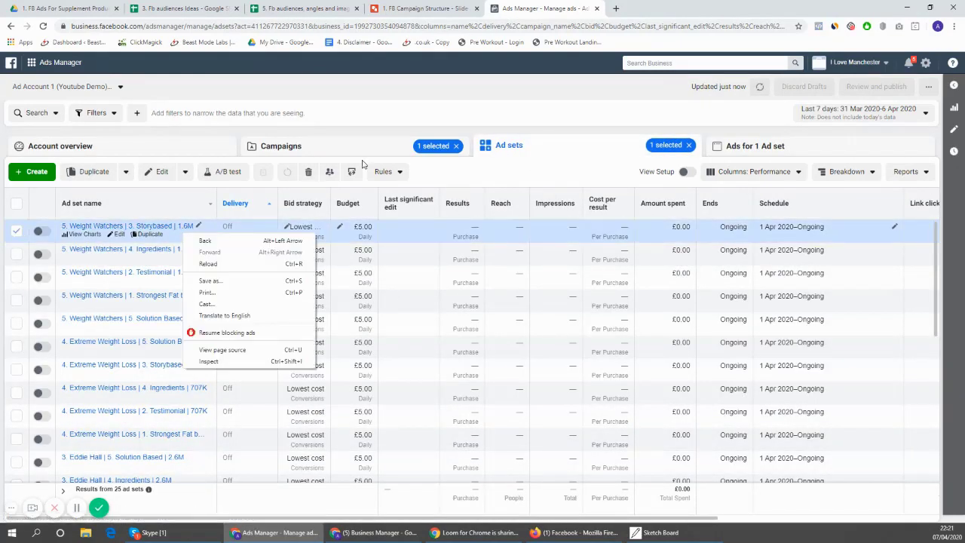
{"action": "left_click", "coordinate": [395, 121]}
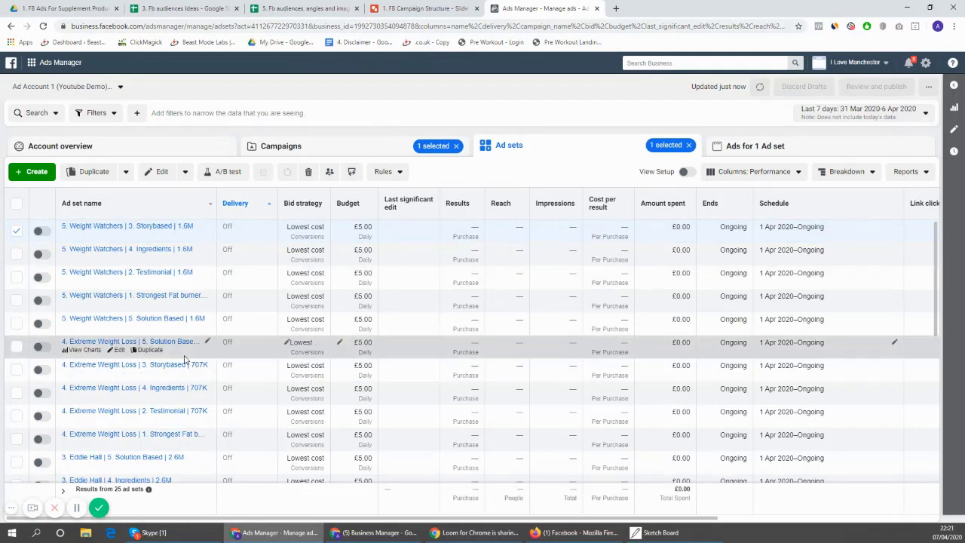
{"action": "scroll", "coordinate": [184, 360], "scroll_direction": "down", "scroll_amount": 3}
{"action": "scroll", "coordinate": [183, 360], "scroll_direction": "up", "scroll_amount": 4}
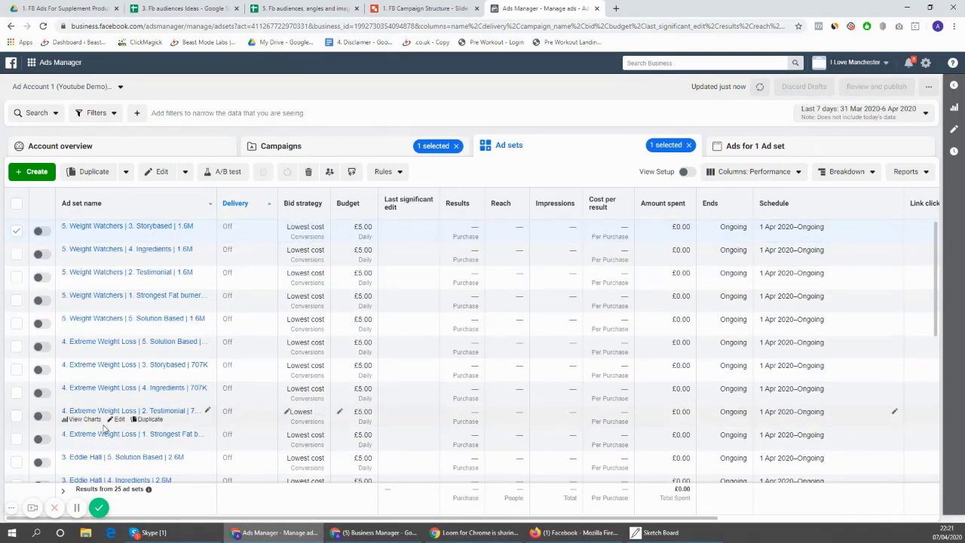
Step: View the ads in the BodyBuilding "1. Strongest Fat burner" ad set again and go back to the ad sets
{"action": "scroll", "coordinate": [108, 436], "scroll_direction": "down", "scroll_amount": 5}
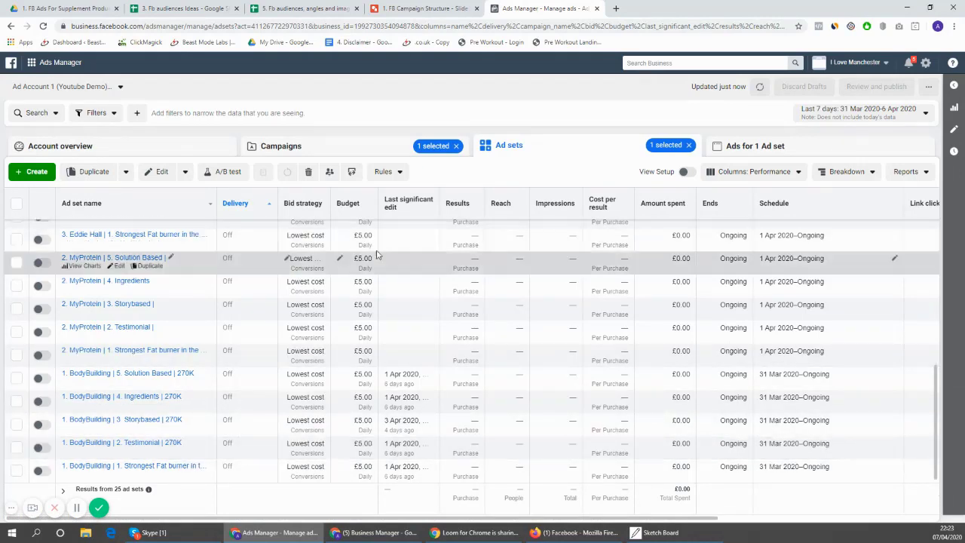
{"action": "left_click", "coordinate": [143, 466]}
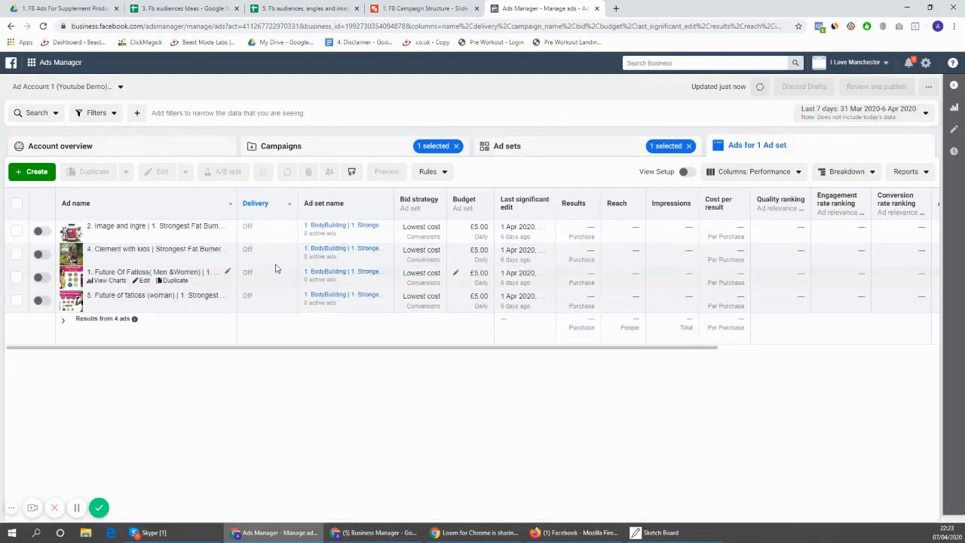
{"action": "left_click", "coordinate": [549, 146]}
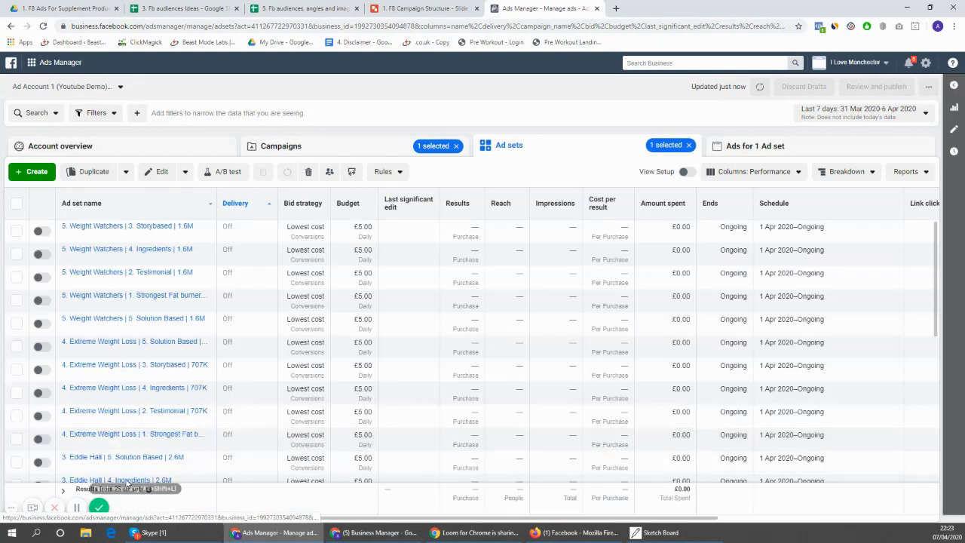
Step: Open the BodyBuilding "1. Strongest Fat burner in the UK" ad set for editing and examine the audience size in its name
{"action": "scroll", "coordinate": [124, 452], "scroll_direction": "down", "scroll_amount": 5}
{"action": "left_click", "coordinate": [120, 473]}
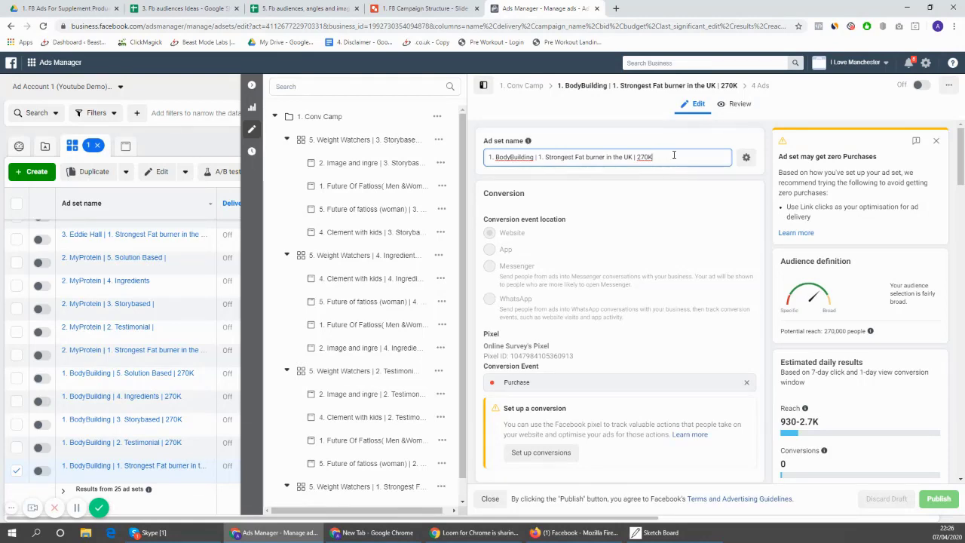
{"action": "left_click_drag", "start_coordinate": [662, 157], "coordinate": [624, 156]}
{"action": "left_click", "coordinate": [695, 161]}
{"action": "scroll", "coordinate": [812, 175], "scroll_direction": "down", "scroll_amount": 1}
{"action": "scroll", "coordinate": [813, 174], "scroll_direction": "up", "scroll_amount": 1}
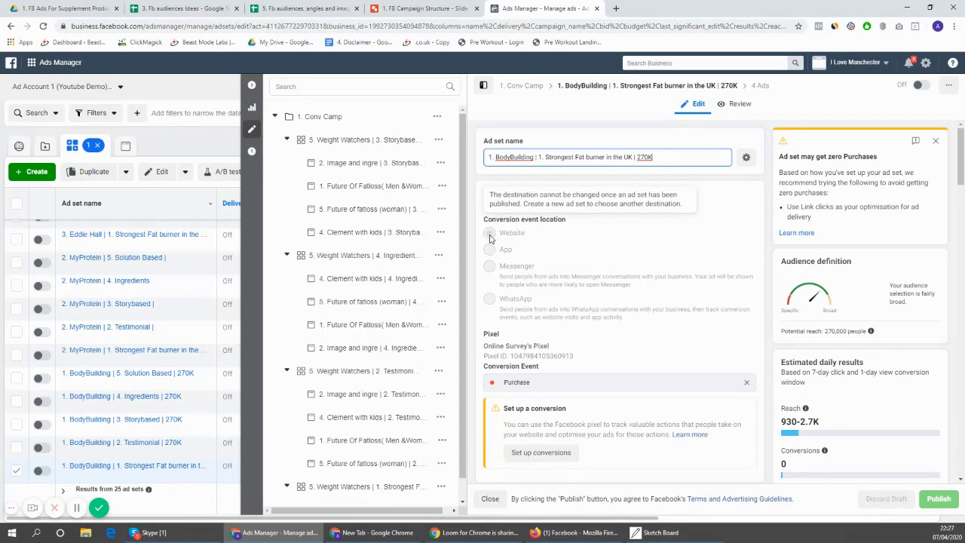
Step: Examine the ad set's conversion event location, pixel and conversion event settings
{"action": "scroll", "coordinate": [493, 234], "scroll_direction": "down", "scroll_amount": 2}
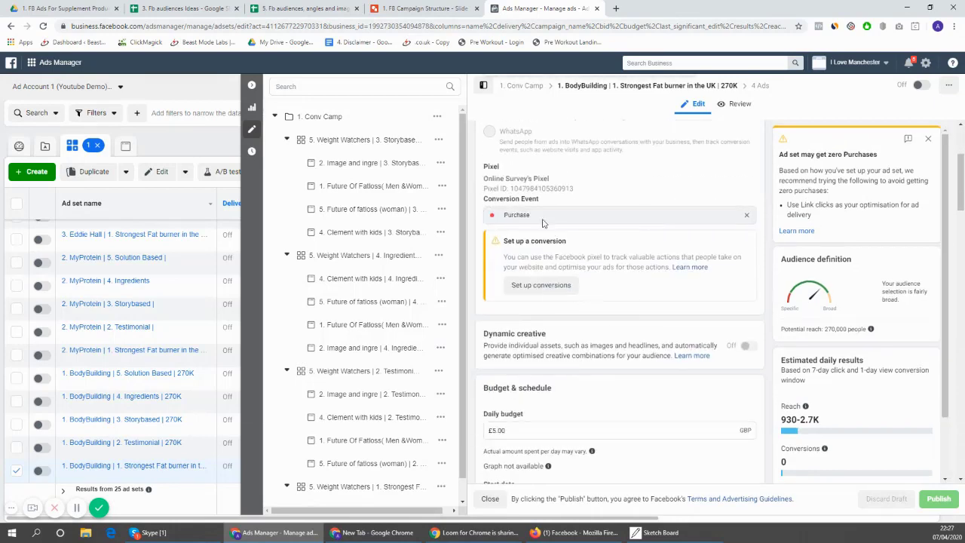
{"action": "left_click", "coordinate": [488, 217]}
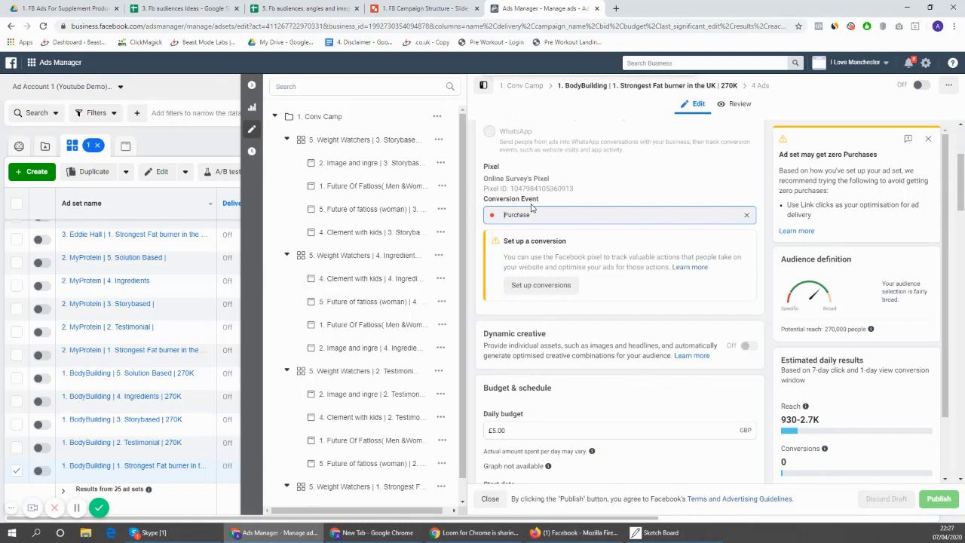
{"action": "left_click_drag", "start_coordinate": [530, 215], "coordinate": [495, 218]}
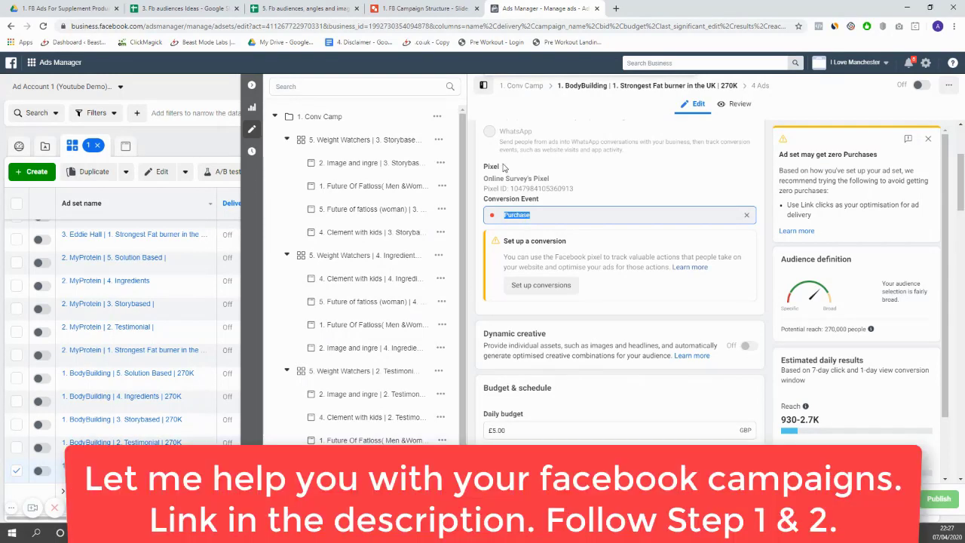
{"action": "left_click_drag", "start_coordinate": [500, 167], "coordinate": [484, 172]}
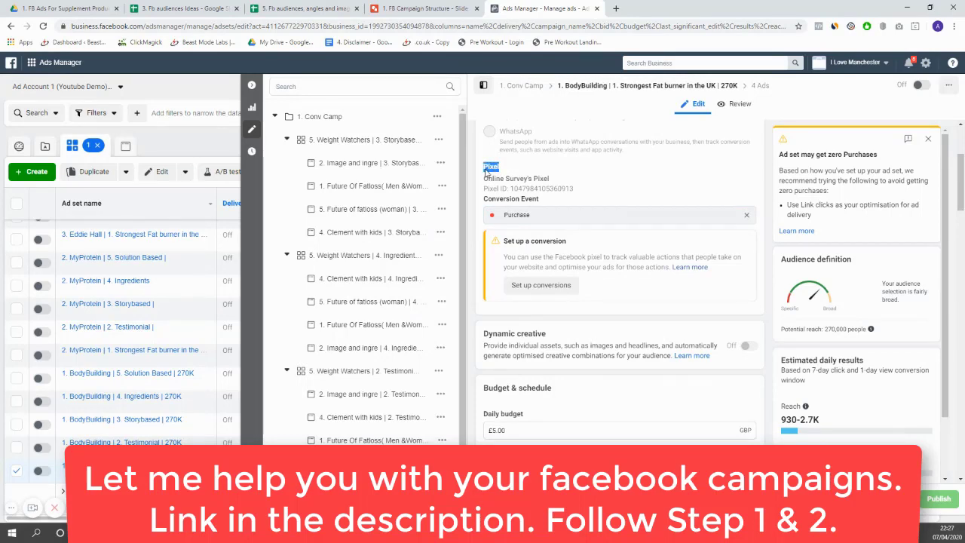
{"action": "left_click", "coordinate": [504, 215]}
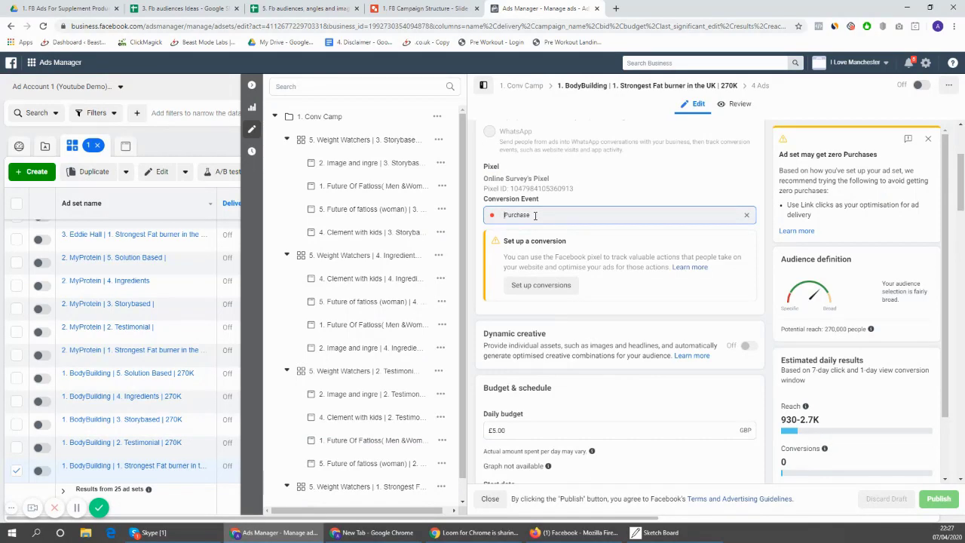
{"action": "double_click", "coordinate": [535, 215]}
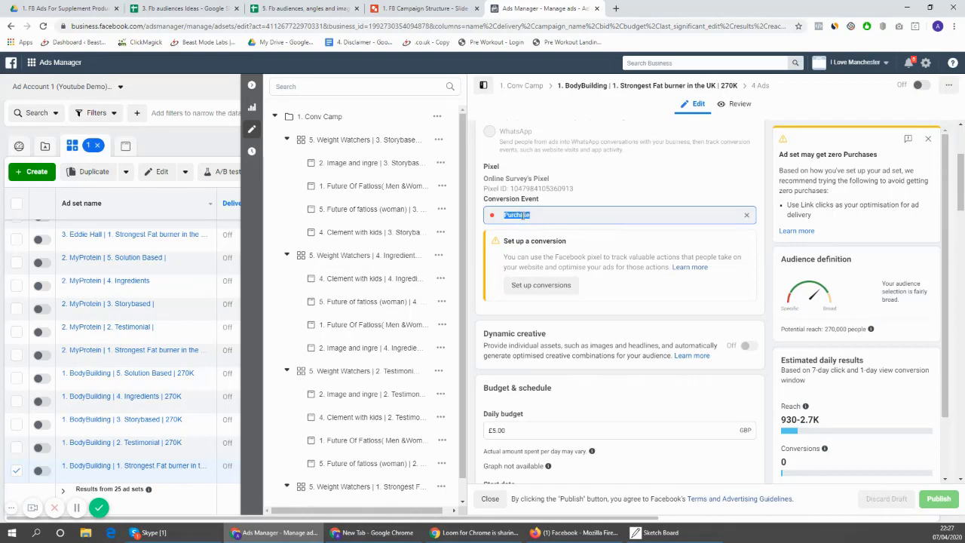
{"action": "left_click", "coordinate": [547, 223]}
{"action": "scroll", "coordinate": [638, 182], "scroll_direction": "down", "scroll_amount": 1}
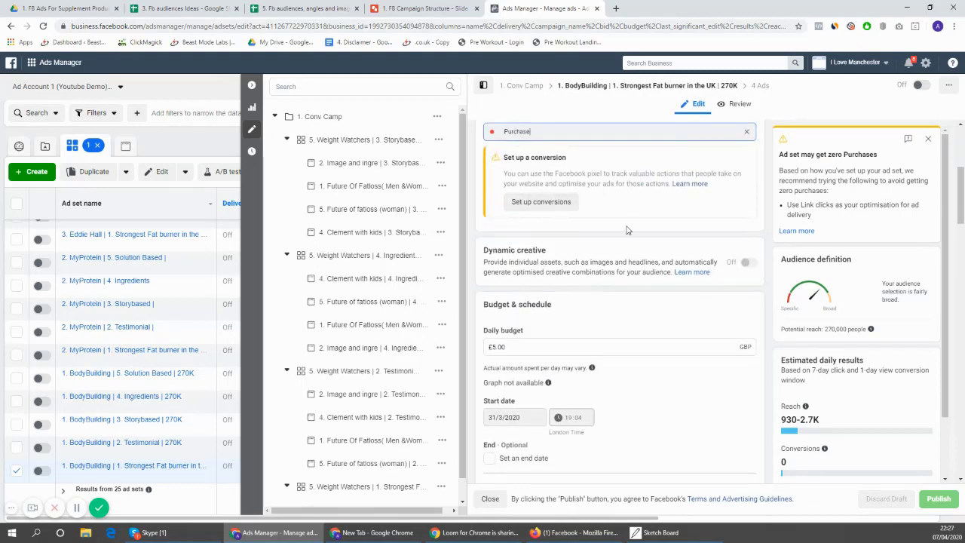
{"action": "scroll", "coordinate": [627, 229], "scroll_direction": "up", "scroll_amount": 1}
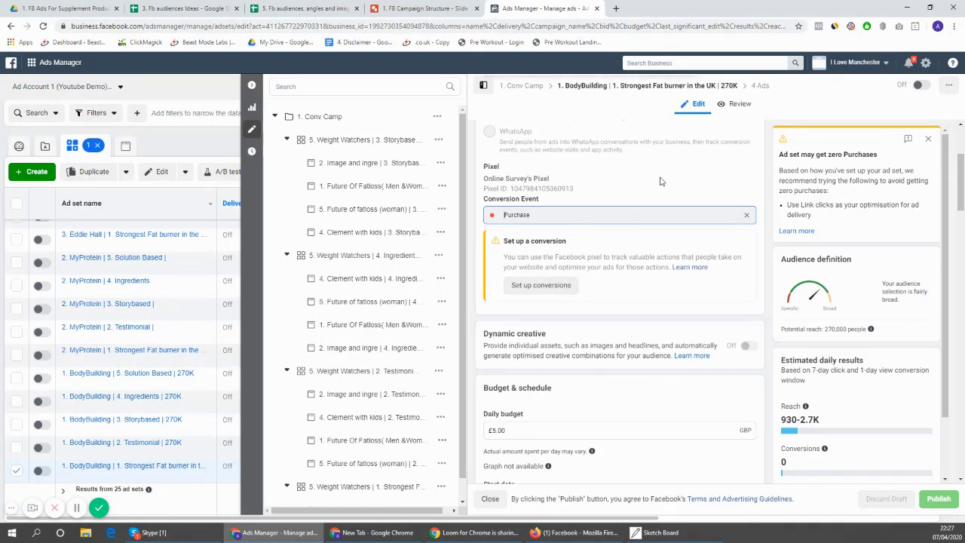
Step: Review the ad set's budget and schedule settings and open the daily budget for editing
{"action": "scroll", "coordinate": [660, 181], "scroll_direction": "down", "scroll_amount": 1}
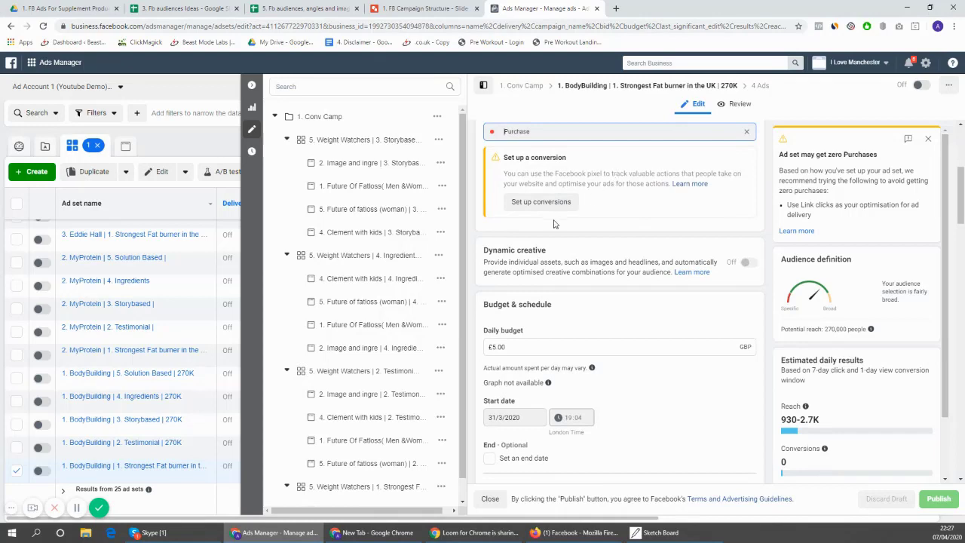
{"action": "scroll", "coordinate": [568, 239], "scroll_direction": "down", "scroll_amount": 1}
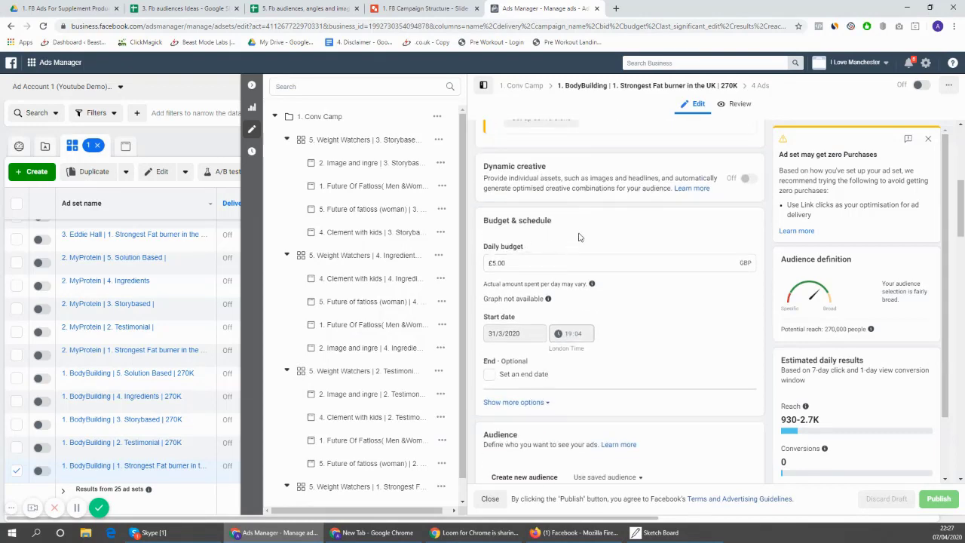
{"action": "left_click", "coordinate": [530, 265]}
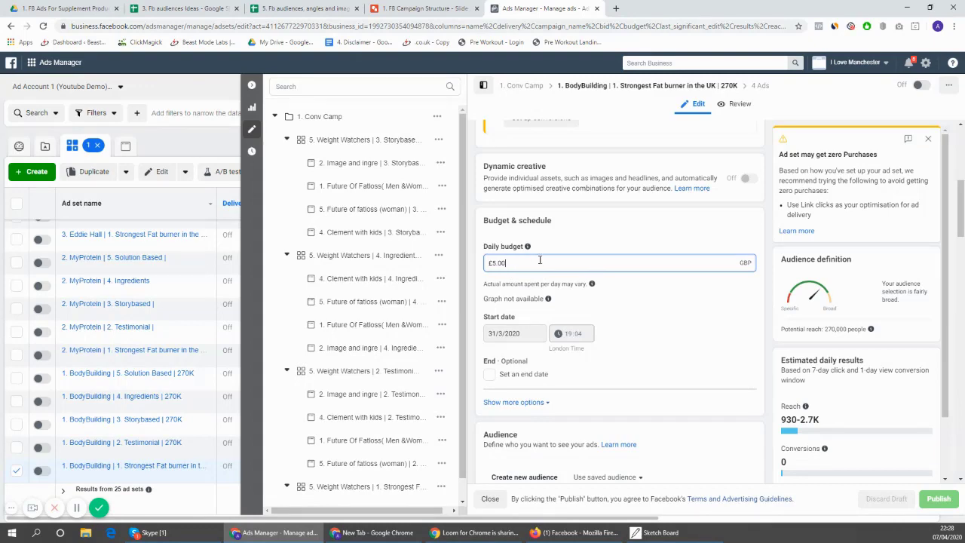
Step: Examine the ad set's daily budget and start date, and expand the additional schedule options to view ad scheduling
{"action": "key", "text": "shift+Left"}
{"action": "key", "text": "shift+Left"}
{"action": "key", "text": "shift+Left"}
{"action": "key", "text": "shift+Left"}
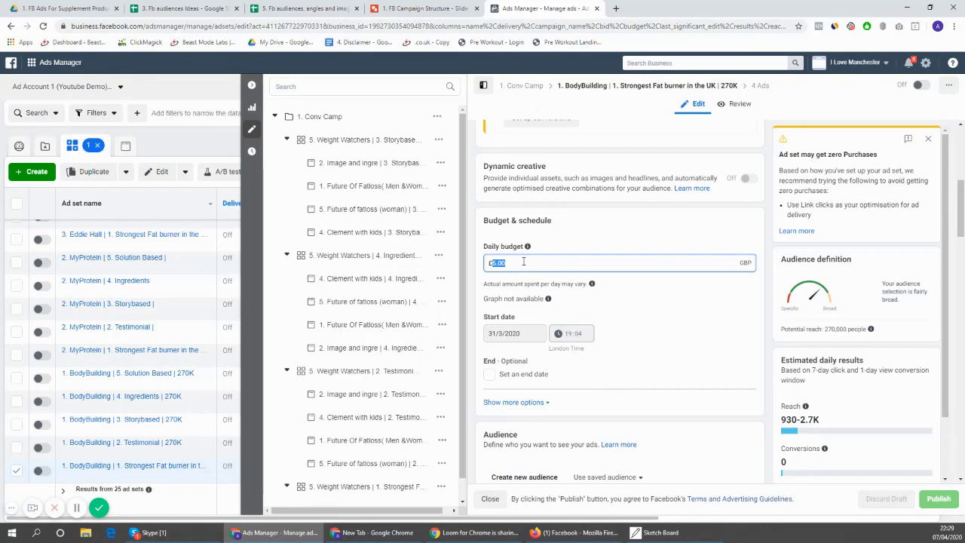
{"action": "left_click", "coordinate": [515, 261]}
{"action": "scroll", "coordinate": [547, 256], "scroll_direction": "down", "scroll_amount": 2}
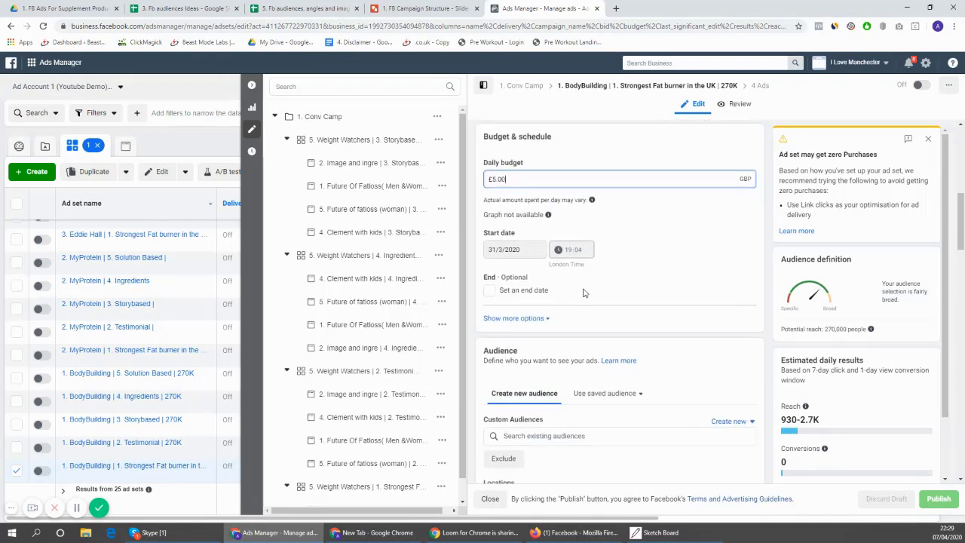
{"action": "scroll", "coordinate": [581, 290], "scroll_direction": "down", "scroll_amount": 2}
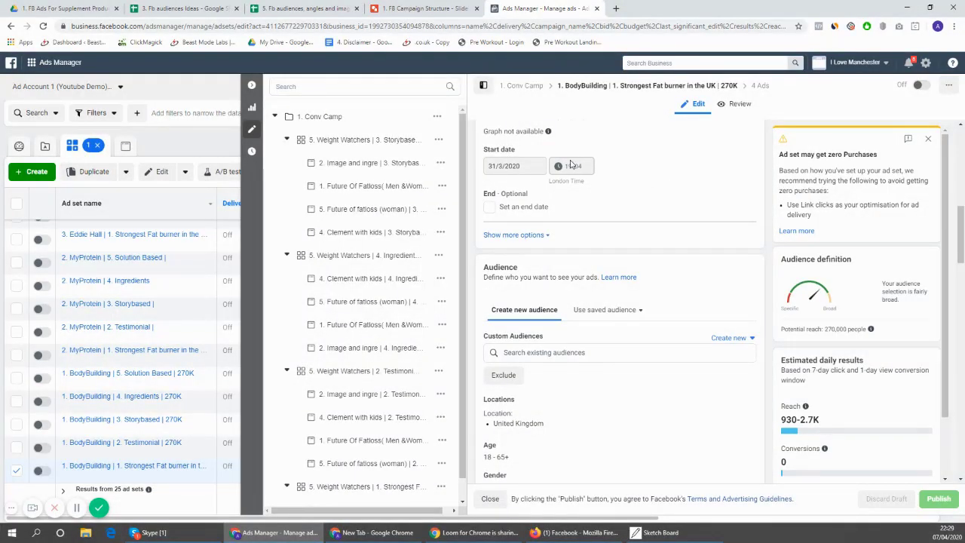
{"action": "scroll", "coordinate": [527, 161], "scroll_direction": "down", "scroll_amount": 1}
{"action": "left_click", "coordinate": [524, 154]}
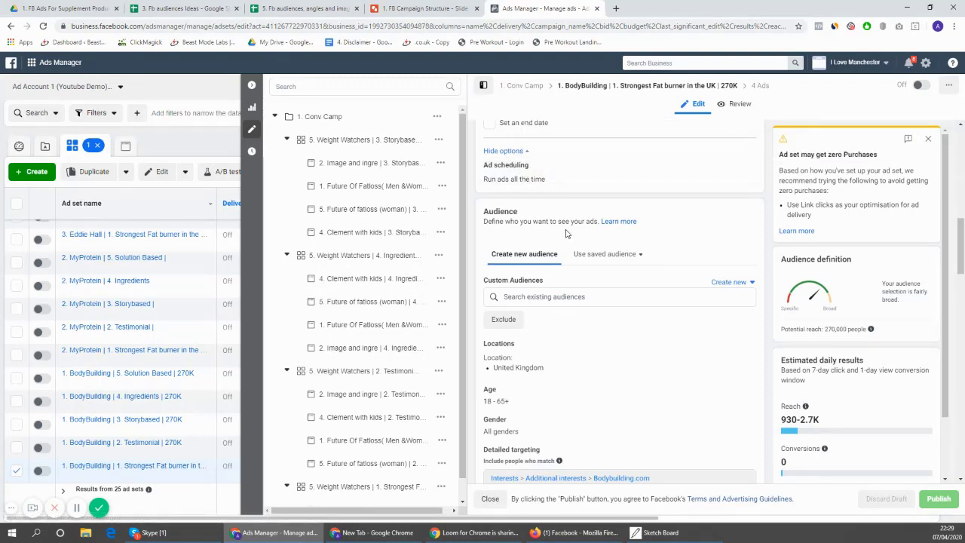
Step: Look over the ad set's Audience section and open the list of existing custom audiences
{"action": "scroll", "coordinate": [526, 245], "scroll_direction": "down", "scroll_amount": 2}
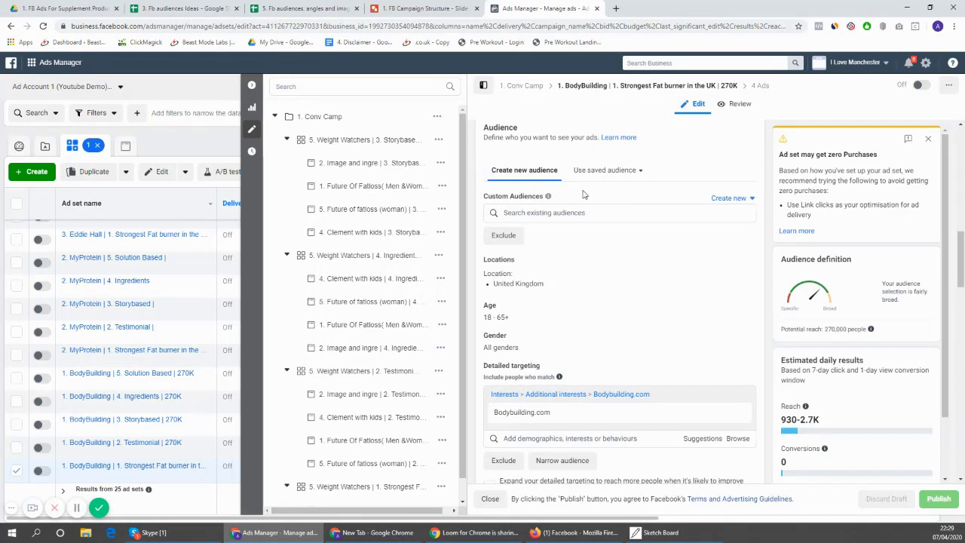
{"action": "left_click_drag", "start_coordinate": [495, 124], "coordinate": [517, 122]}
{"action": "scroll", "coordinate": [528, 157], "scroll_direction": "down", "scroll_amount": 3}
{"action": "scroll", "coordinate": [530, 201], "scroll_direction": "up", "scroll_amount": 4}
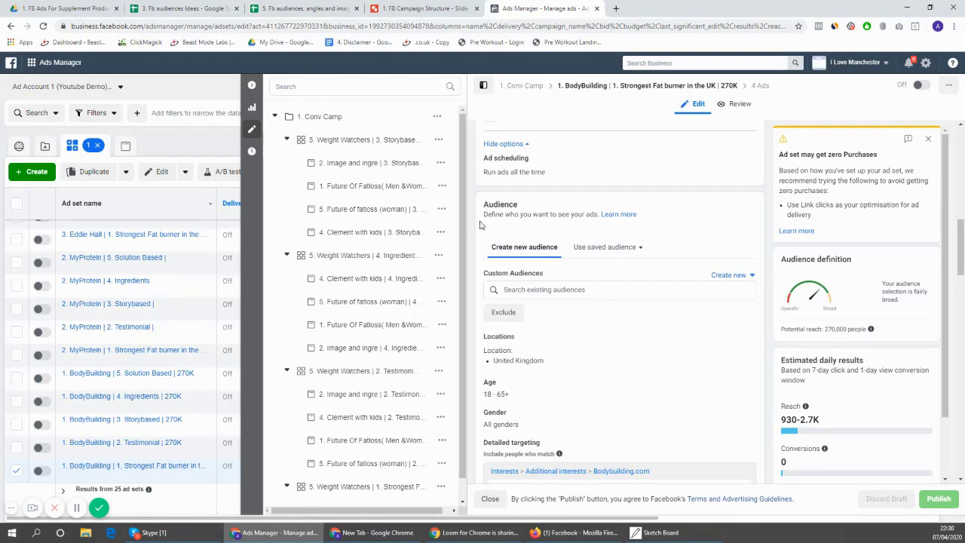
{"action": "left_click", "coordinate": [576, 290]}
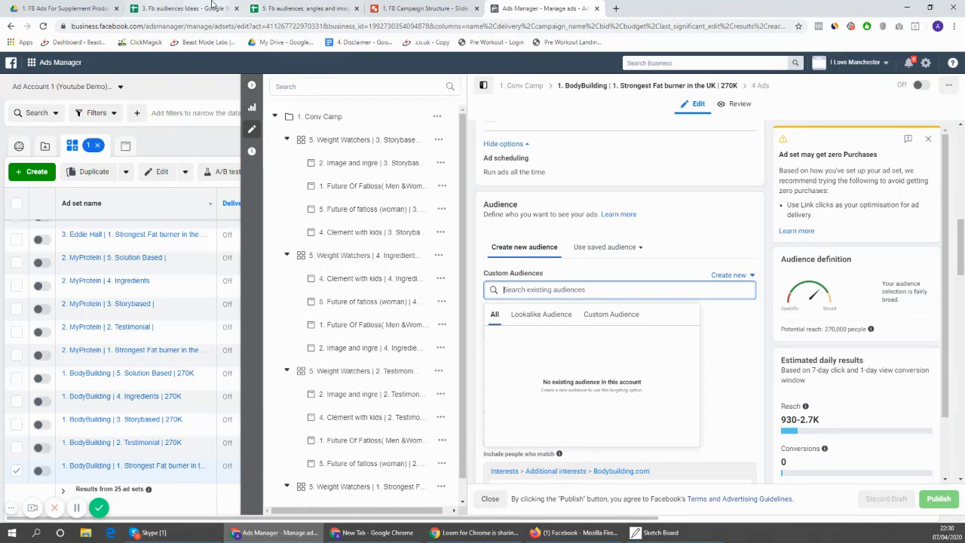
Step: Look over the audience lists in the "3. Fb audiences Ideas" sheet and return to the ad set, closing the custom audience list
{"action": "left_click", "coordinate": [181, 8]}
{"action": "scroll", "coordinate": [155, 310], "scroll_direction": "down", "scroll_amount": 6}
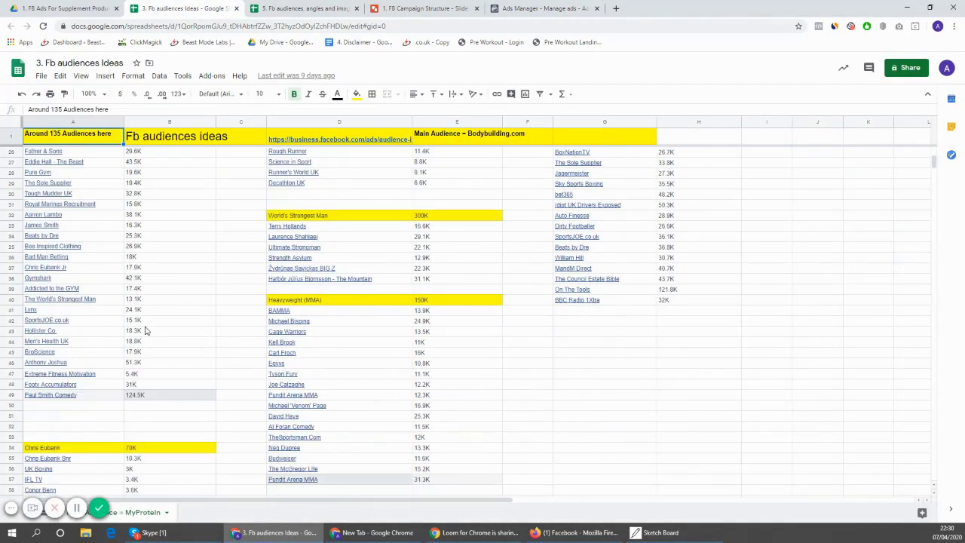
{"action": "scroll", "coordinate": [136, 335], "scroll_direction": "up", "scroll_amount": 6}
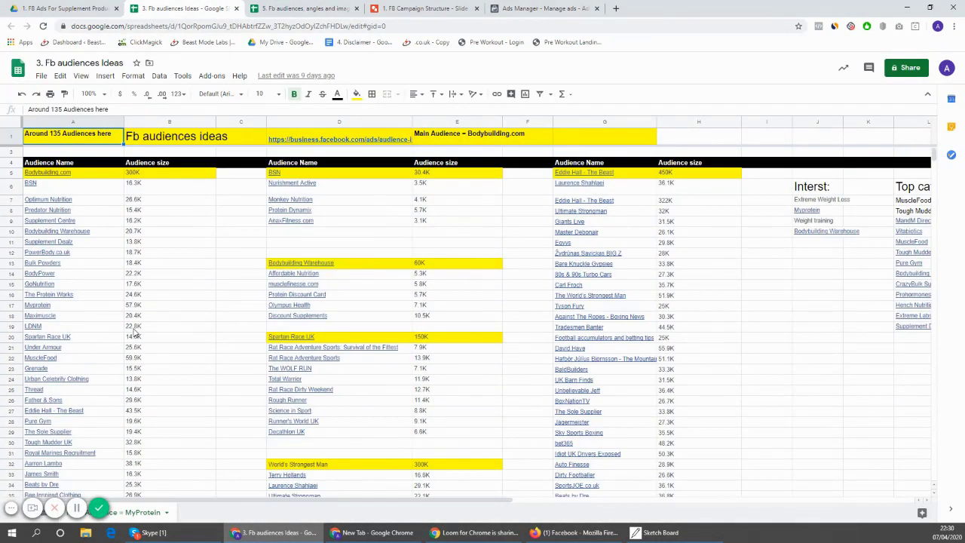
{"action": "left_click", "coordinate": [110, 8]}
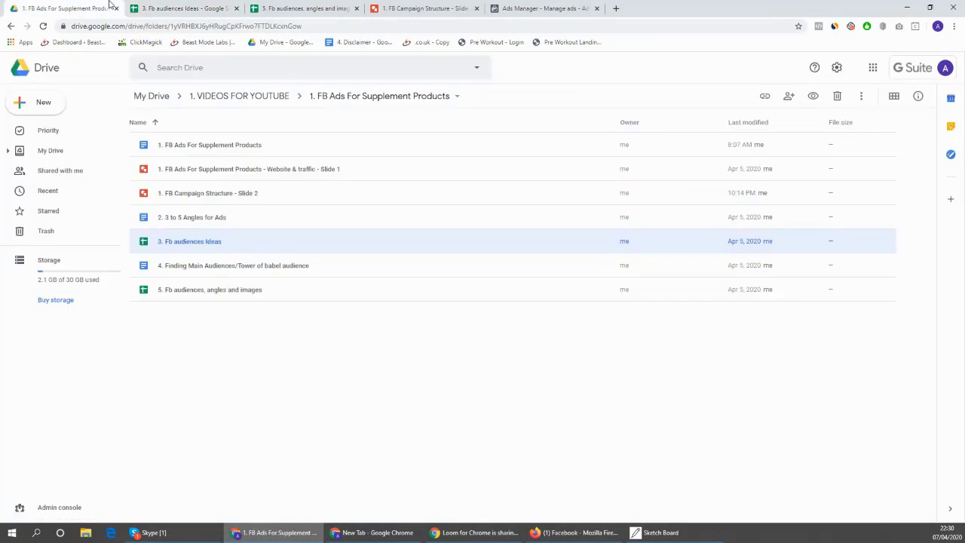
{"action": "left_click", "coordinate": [332, 7]}
{"action": "left_click", "coordinate": [409, 5]}
{"action": "left_click", "coordinate": [225, 7]}
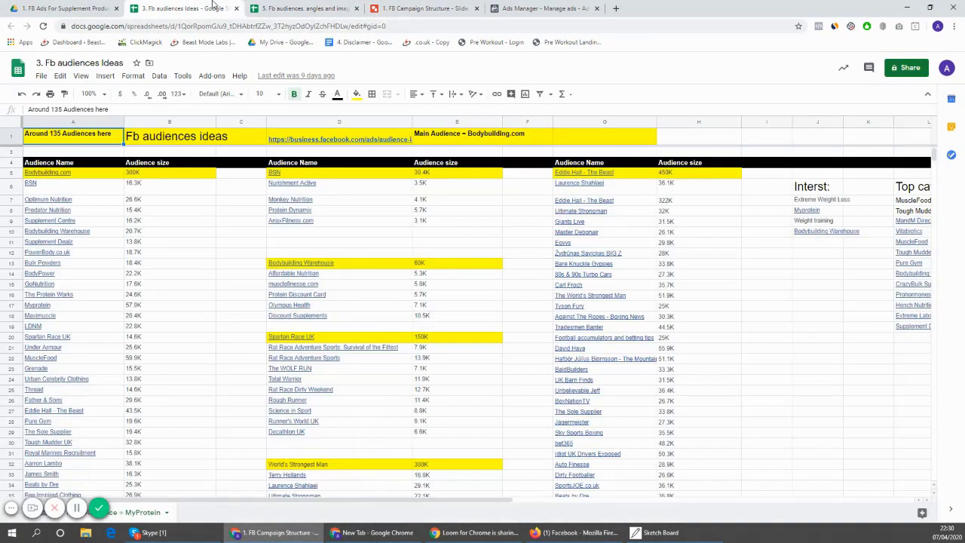
{"action": "left_click", "coordinate": [539, 7]}
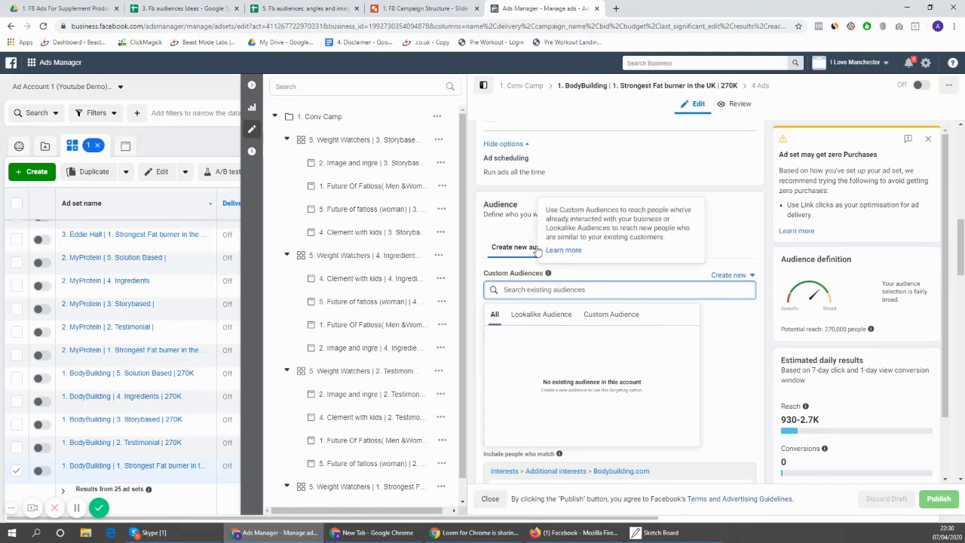
{"action": "left_click", "coordinate": [754, 217]}
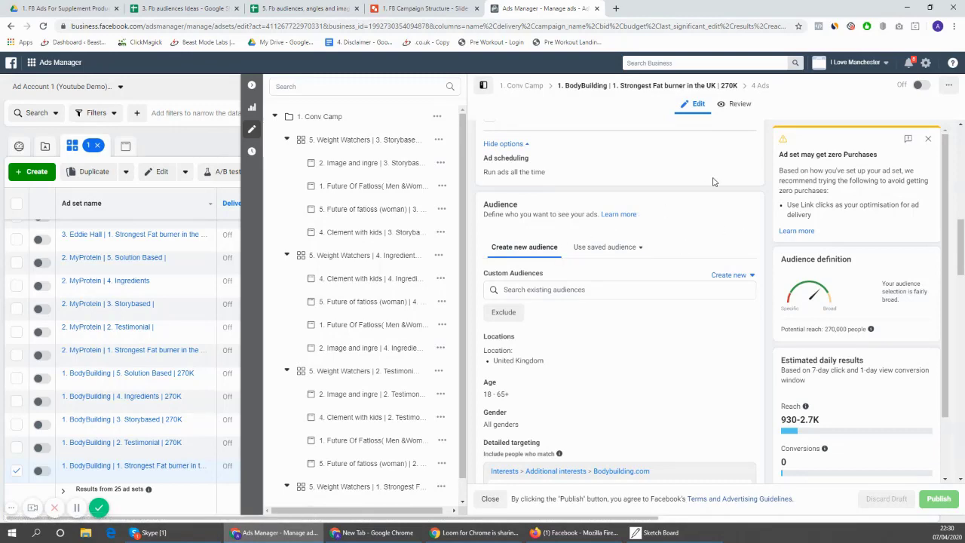
Step: Review the ad set's location, age, gender and detailed targeting settings
{"action": "scroll", "coordinate": [714, 181], "scroll_direction": "down", "scroll_amount": 1}
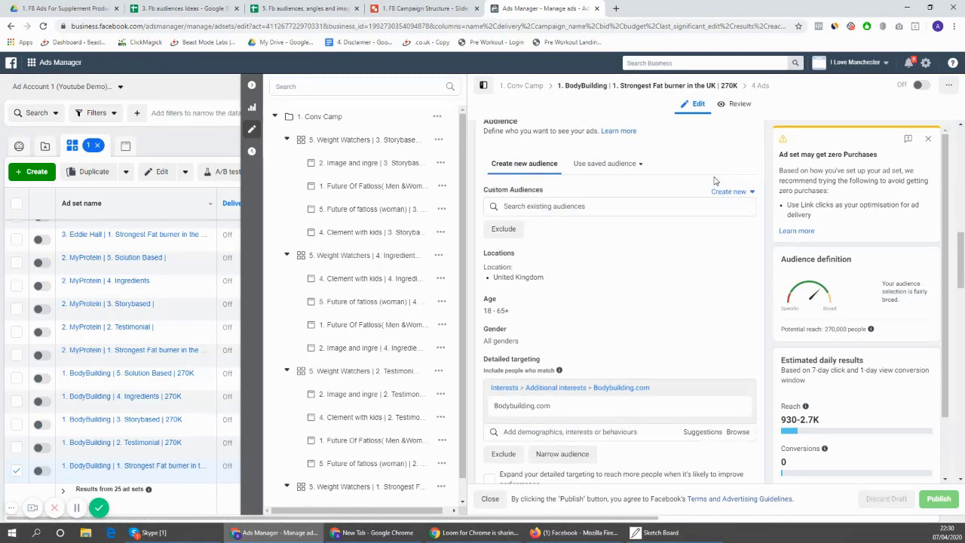
{"action": "scroll", "coordinate": [707, 190], "scroll_direction": "down", "scroll_amount": 1}
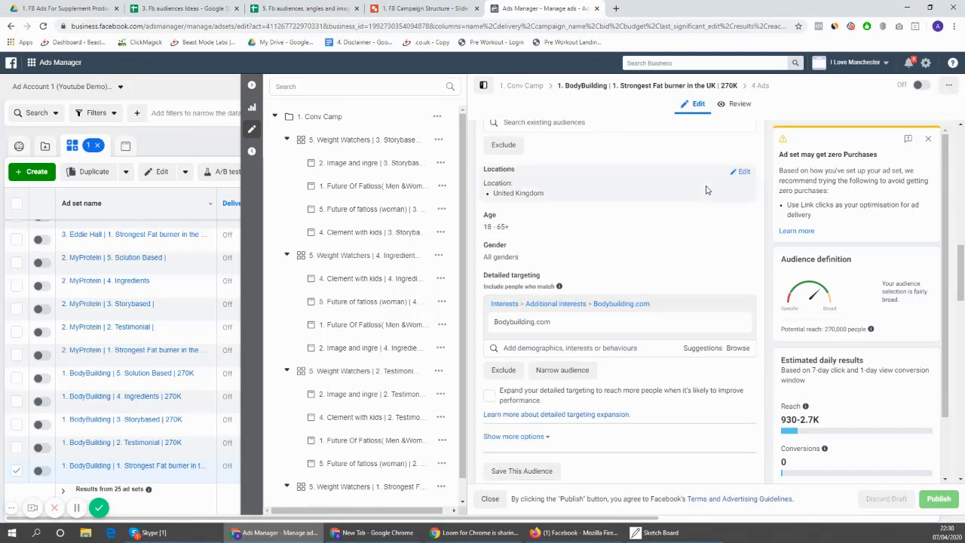
{"action": "scroll", "coordinate": [566, 216], "scroll_direction": "up", "scroll_amount": 2}
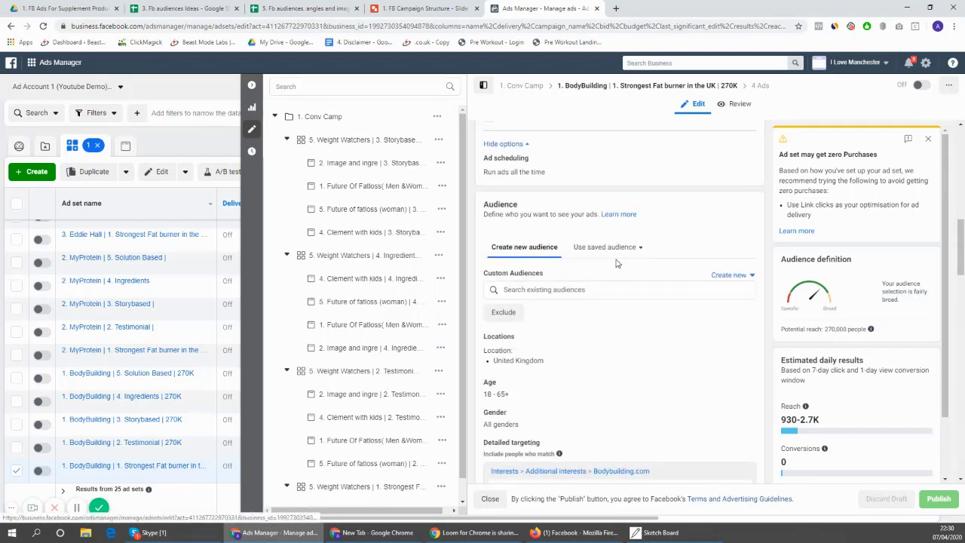
{"action": "scroll", "coordinate": [546, 317], "scroll_direction": "down", "scroll_amount": 1}
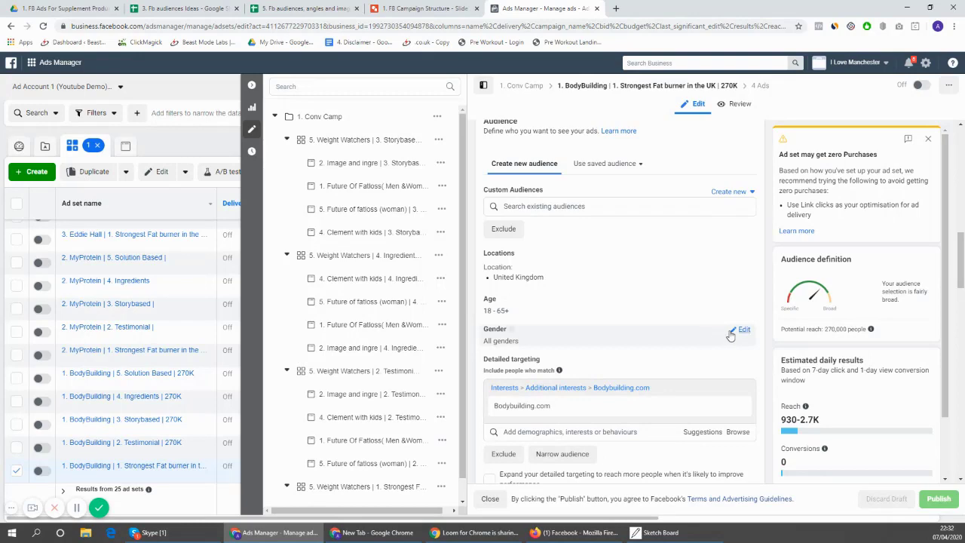
Step: Open the Beast Mode Labs landing page via the "1. FB Ads For Supplement Products" document, review its benefits and bottle offers, and return to Ads Manager
{"action": "left_click", "coordinate": [64, 8]}
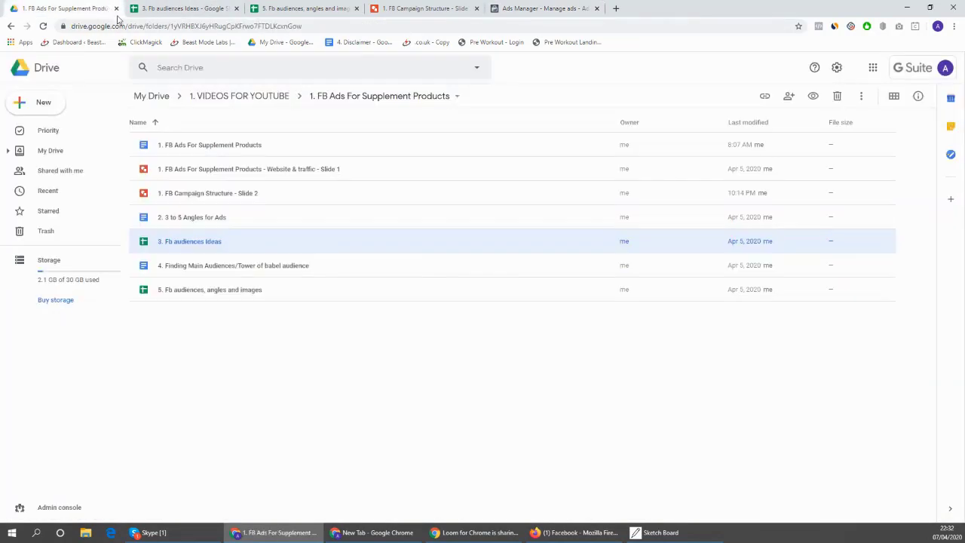
{"action": "double_click", "coordinate": [243, 148]}
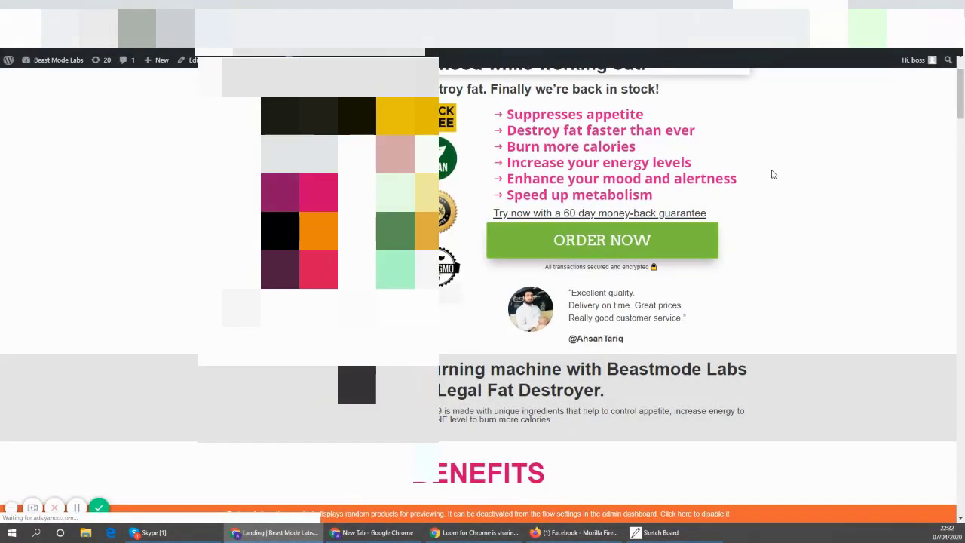
{"action": "scroll", "coordinate": [769, 177], "scroll_direction": "down", "scroll_amount": 20}
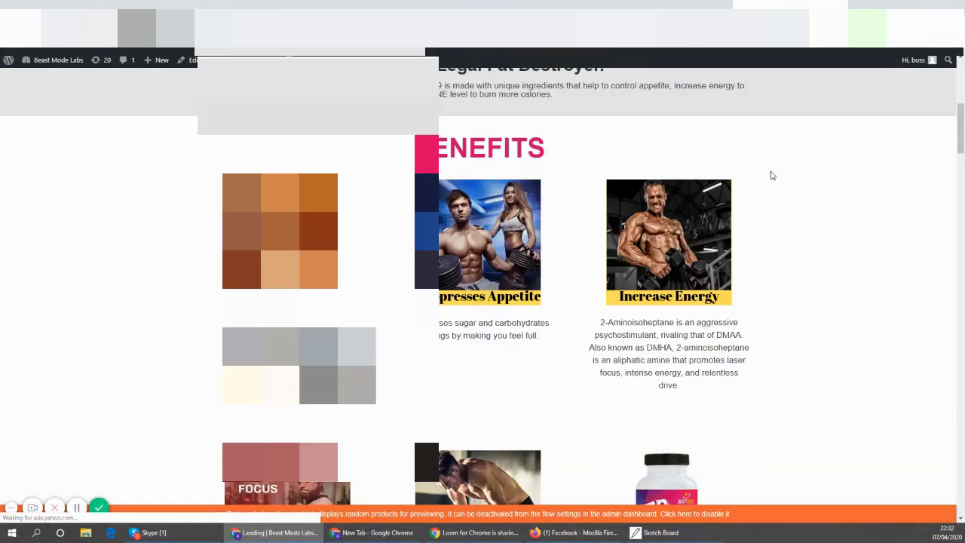
{"action": "scroll", "coordinate": [758, 192], "scroll_direction": "down", "scroll_amount": 10}
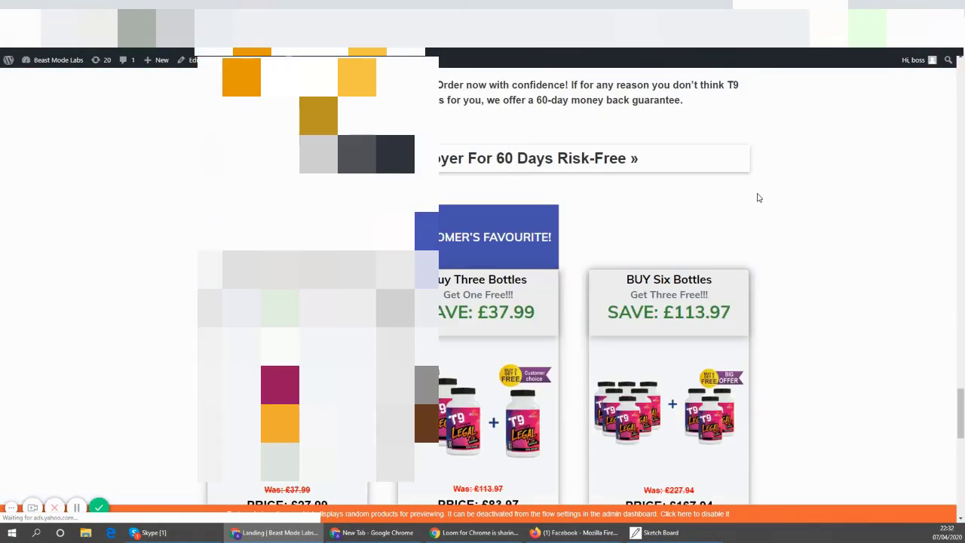
{"action": "key", "text": "Home"}
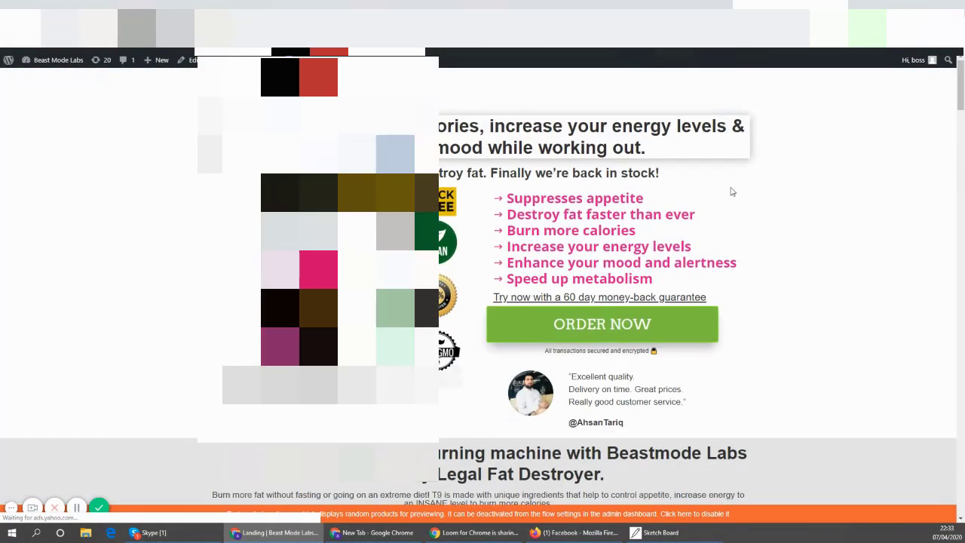
{"action": "left_click", "coordinate": [660, 6]}
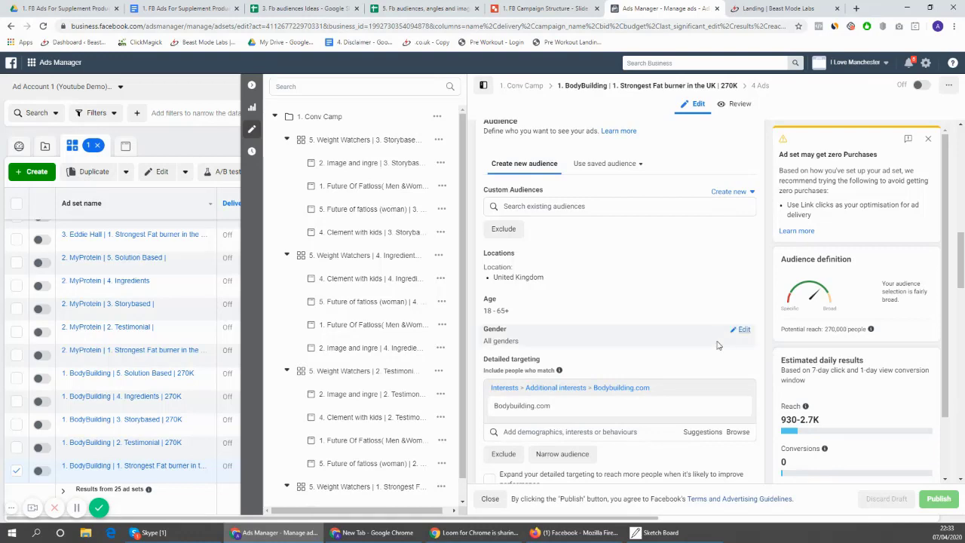
Step: Examine the details of the Bodybuilding.com interest in the ad set's detailed targeting
{"action": "scroll", "coordinate": [708, 379], "scroll_direction": "down", "scroll_amount": 2}
{"action": "mouse_move", "coordinate": [564, 241]}
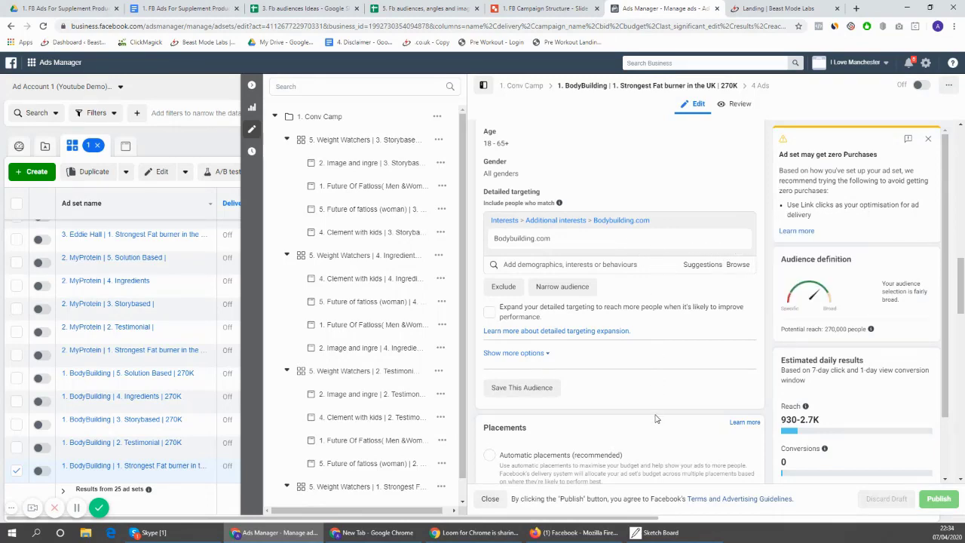
{"action": "mouse_move", "coordinate": [520, 250]}
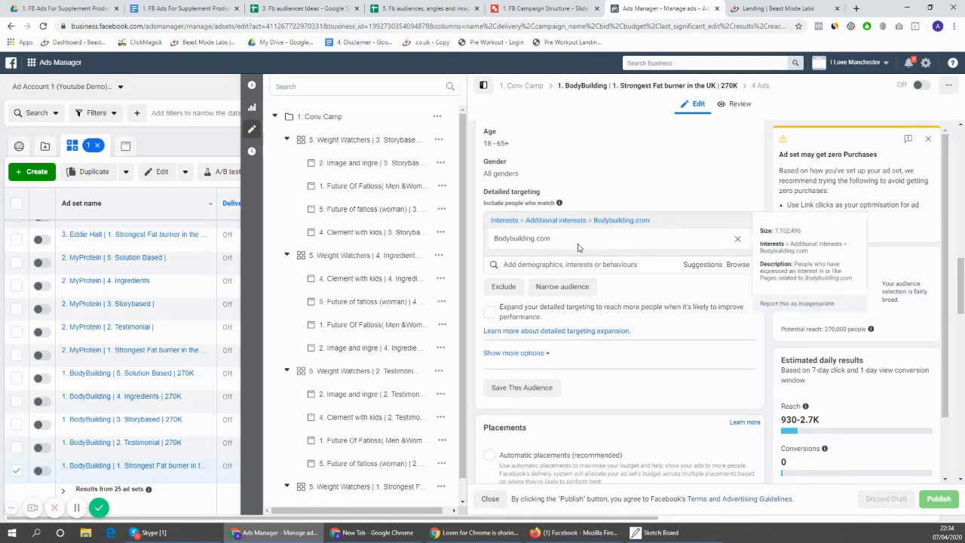
{"action": "mouse_move", "coordinate": [620, 247]}
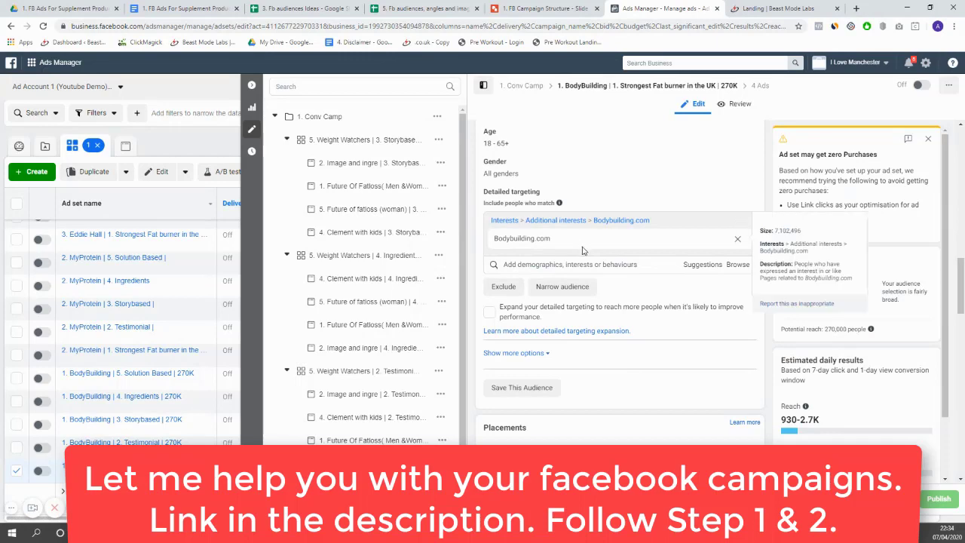
Step: Check the main audiences in the "5. Fb audiences, angles and images" sheet and return to the ad set's detailed targeting
{"action": "left_click", "coordinate": [91, 8]}
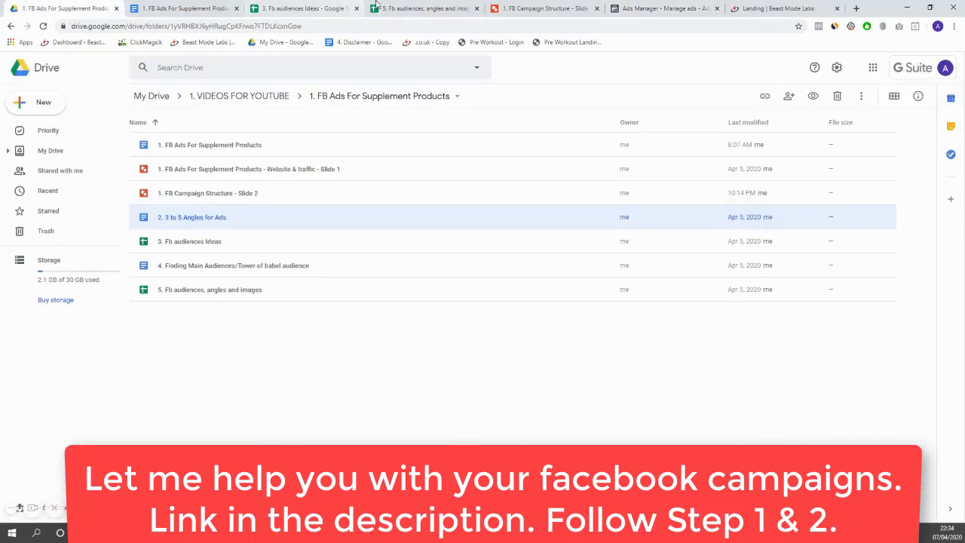
{"action": "left_click", "coordinate": [430, 8]}
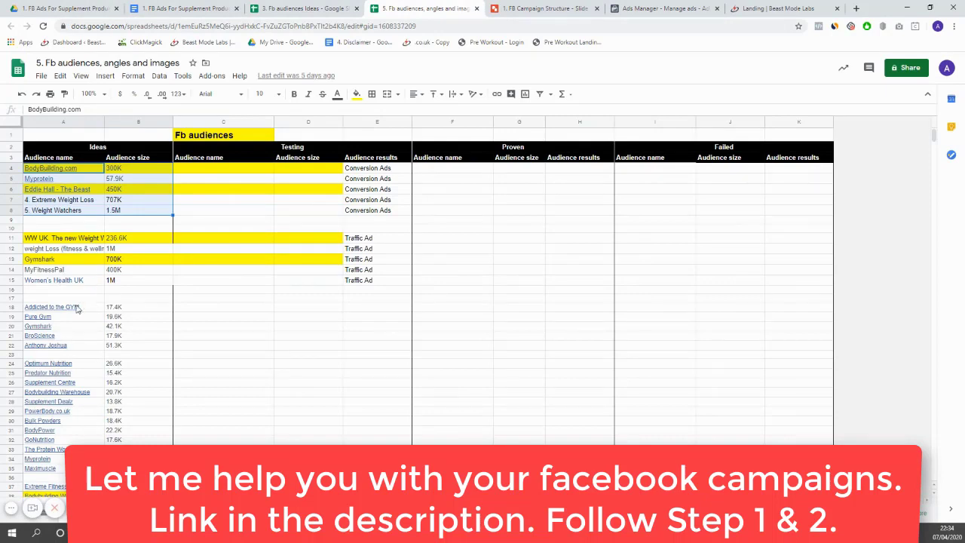
{"action": "left_click", "coordinate": [347, 8]}
{"action": "left_click", "coordinate": [664, 8]}
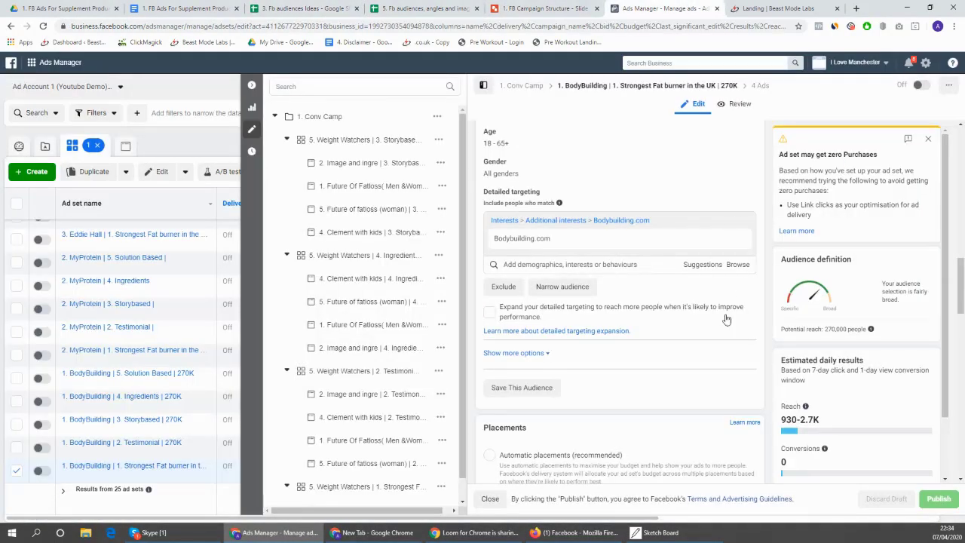
{"action": "mouse_move", "coordinate": [651, 245]}
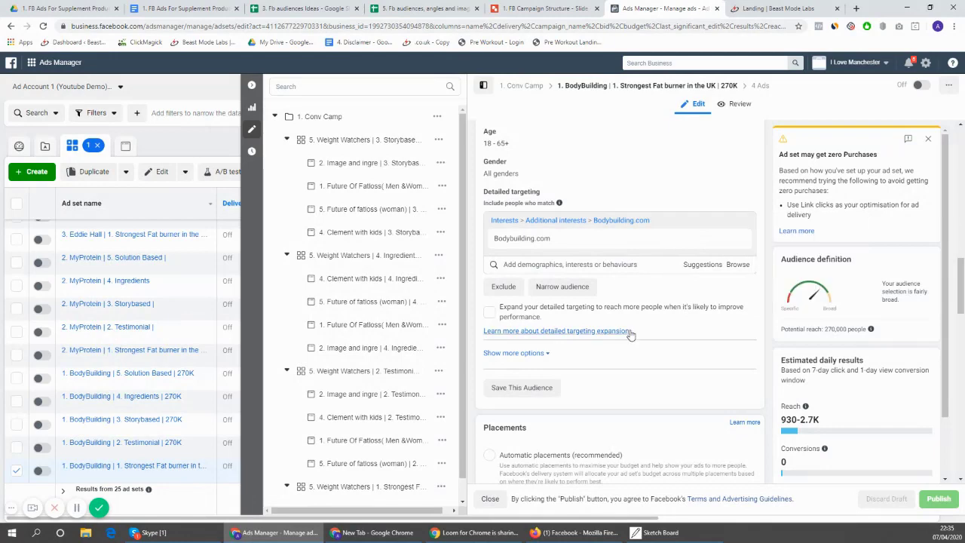
Step: Try an exclusion in the ad set's detailed targeting by searching for "vegan", and remove the exclusion section
{"action": "scroll", "coordinate": [588, 295], "scroll_direction": "down", "scroll_amount": 2}
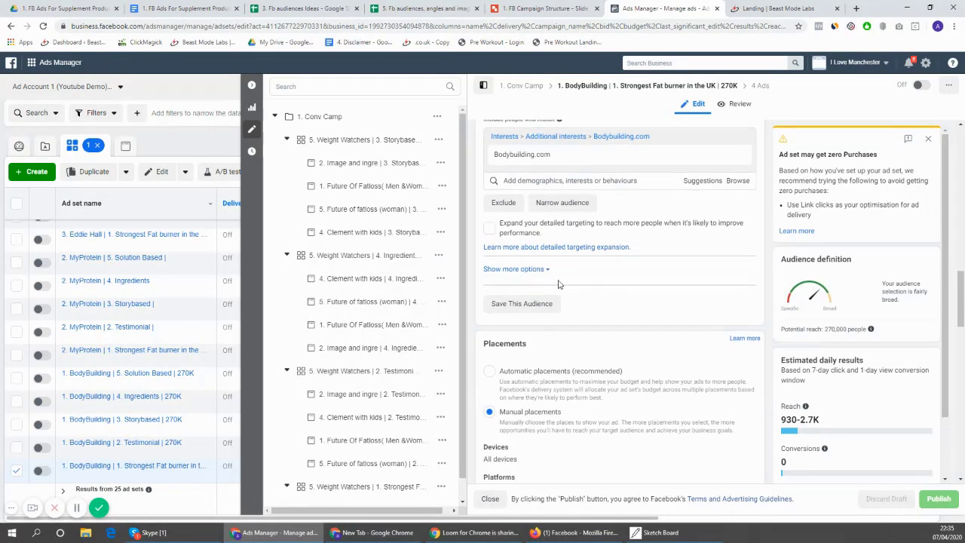
{"action": "scroll", "coordinate": [504, 249], "scroll_direction": "up", "scroll_amount": 2}
{"action": "left_click", "coordinate": [504, 286]}
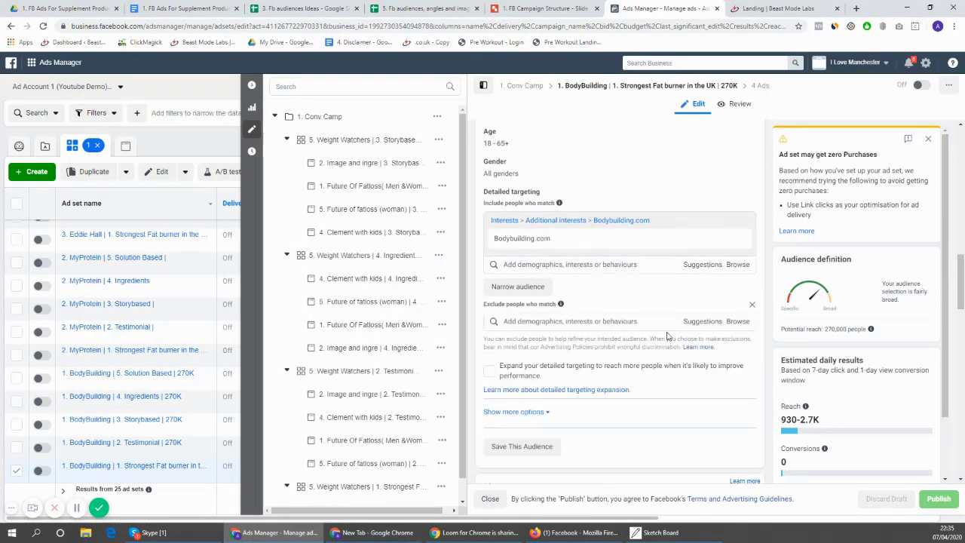
{"action": "key", "text": "ctrl+Tab"}
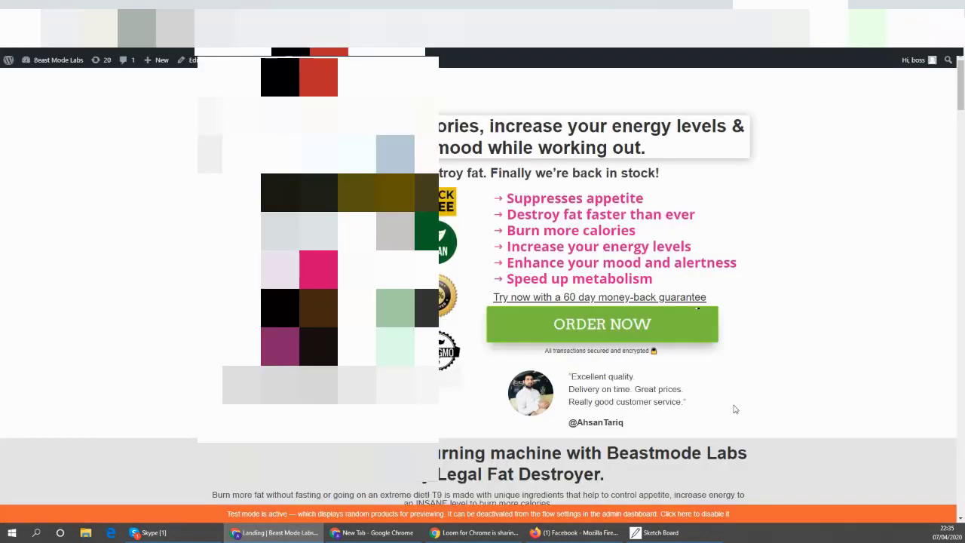
{"action": "key", "text": "ctrl+shift+Tab"}
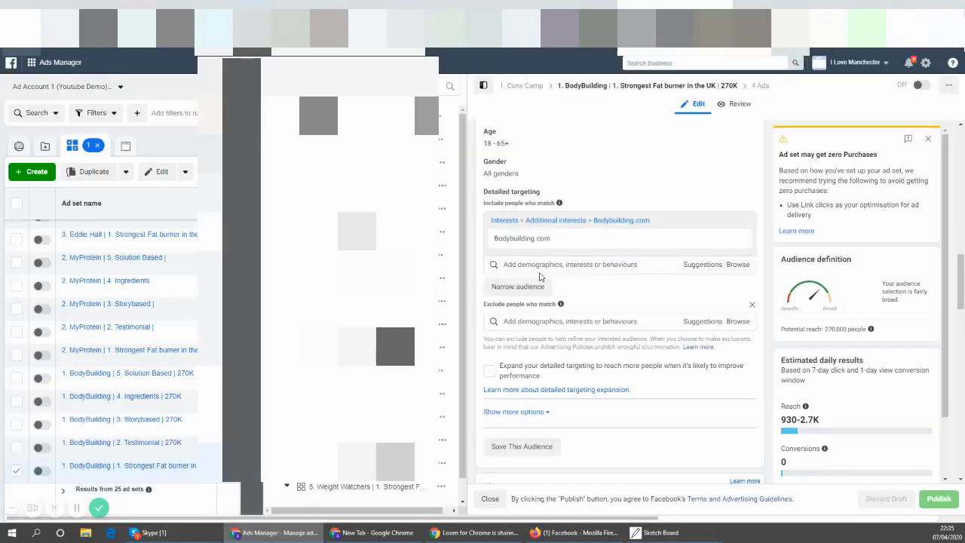
{"action": "left_click", "coordinate": [547, 321]}
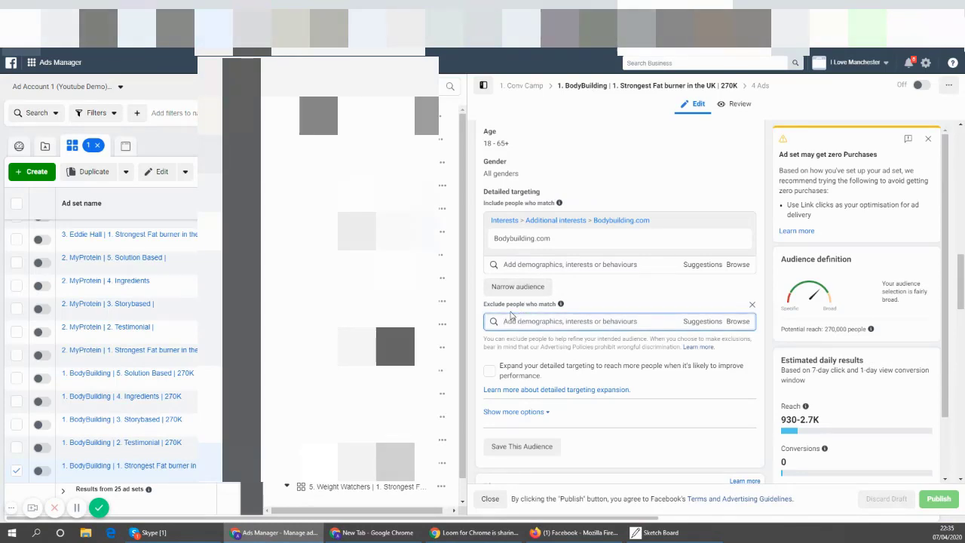
{"action": "type", "text": "vegan"}
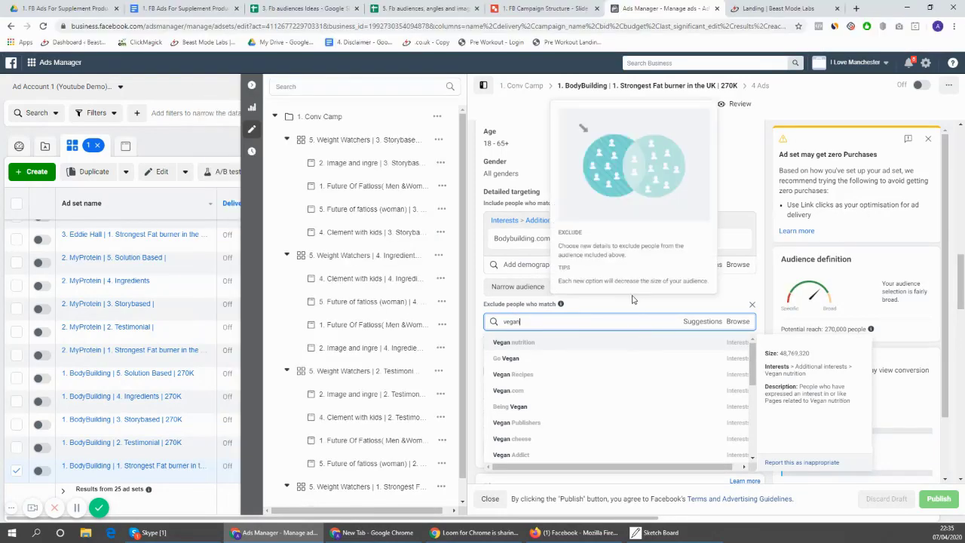
{"action": "left_click", "coordinate": [753, 306]}
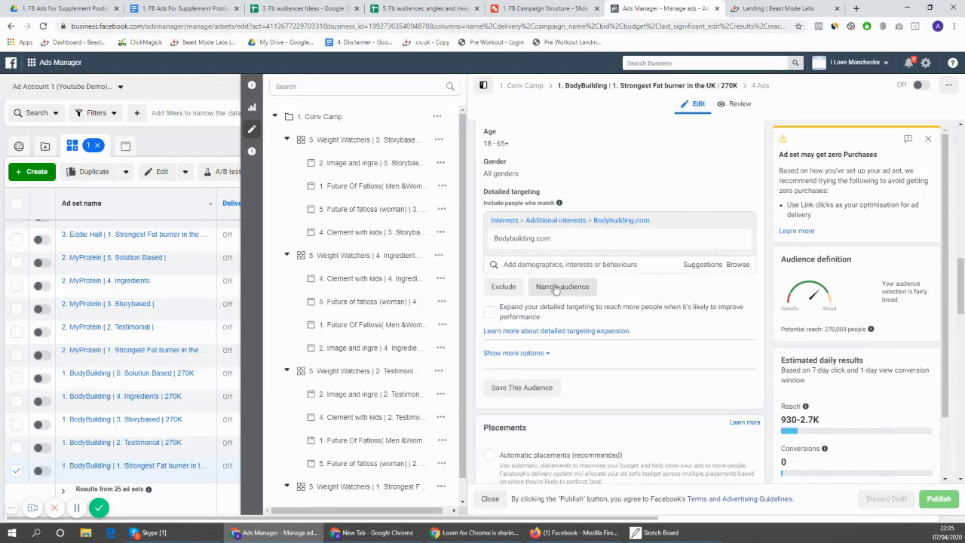
Step: Narrow the Bodybuilding.com audience to people who must also match the Engaged shoppers purchase behaviour
{"action": "mouse_move", "coordinate": [553, 240]}
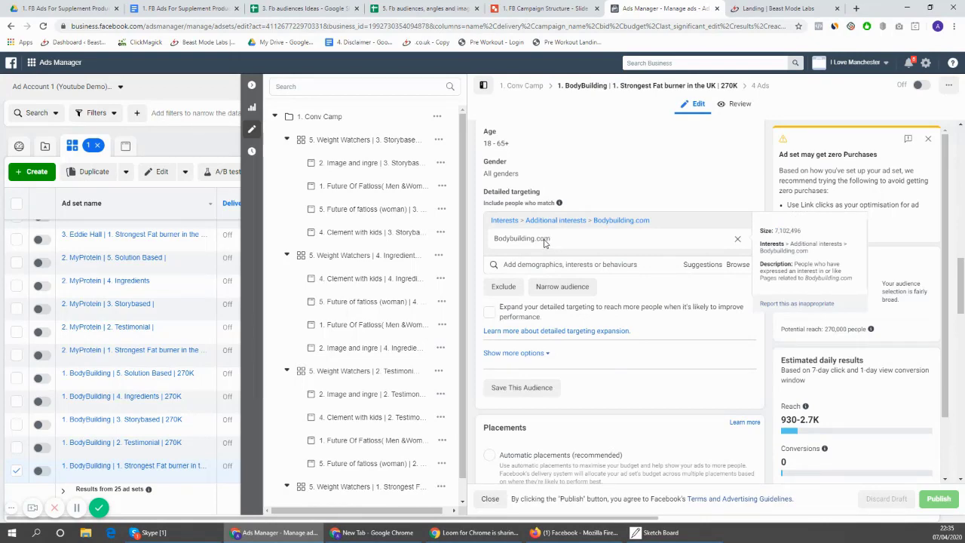
{"action": "left_click", "coordinate": [577, 288]}
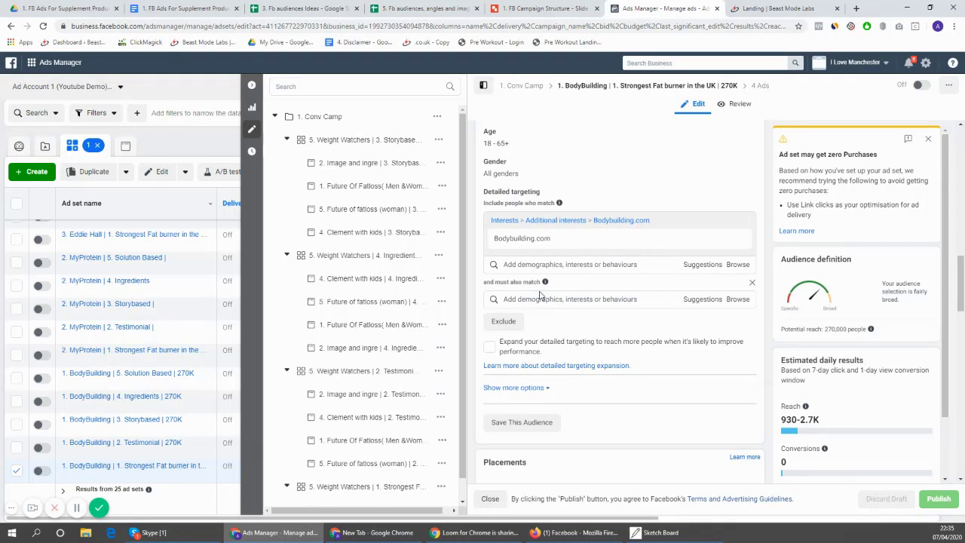
{"action": "left_click", "coordinate": [564, 299]}
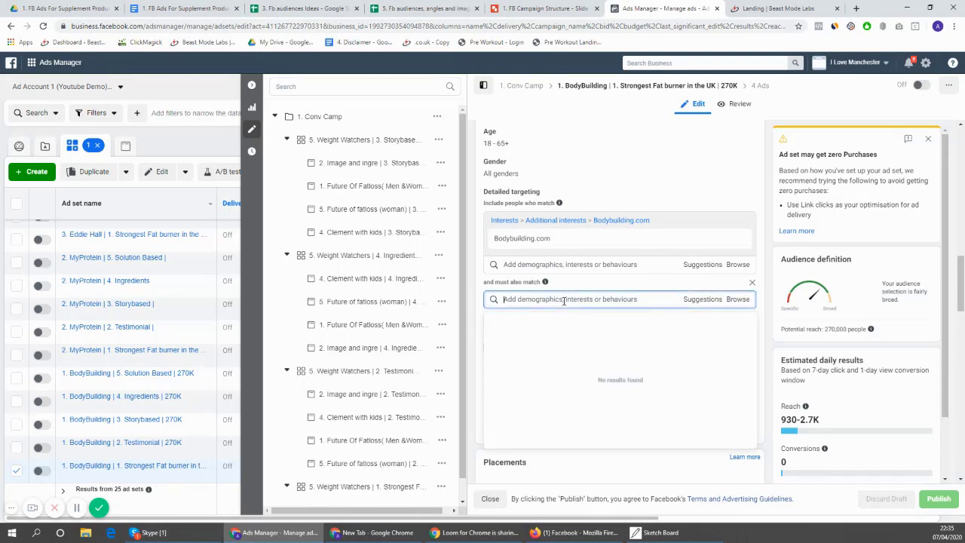
{"action": "type", "text": "engaged"}
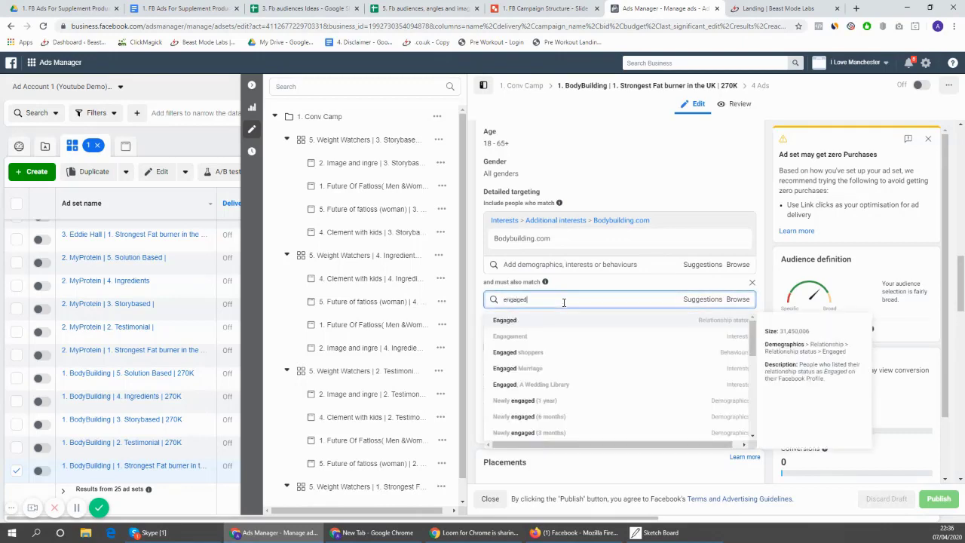
{"action": "left_click", "coordinate": [578, 353]}
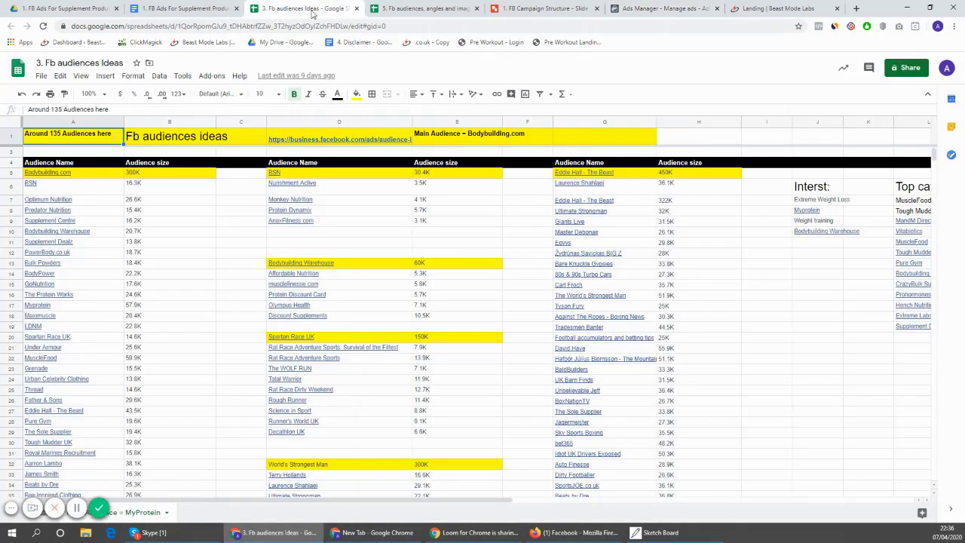
Step: Check the "3. Fb audiences Ideas" and "5. Fb audiences, angles and images" sheets, and return to the ad set's narrowed targeting in Ads Manager
{"action": "left_click", "coordinate": [294, 8]}
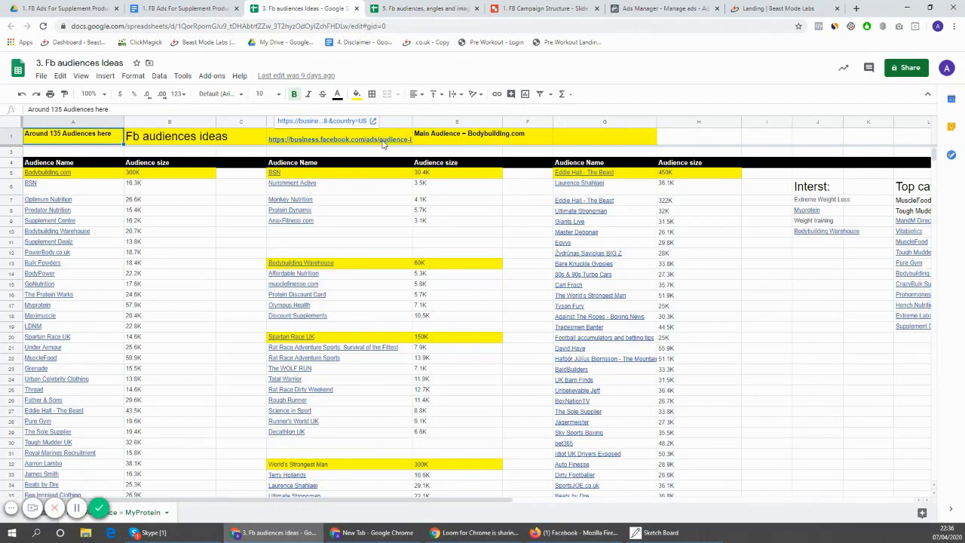
{"action": "left_click", "coordinate": [185, 9]}
{"action": "left_click", "coordinate": [452, 7]}
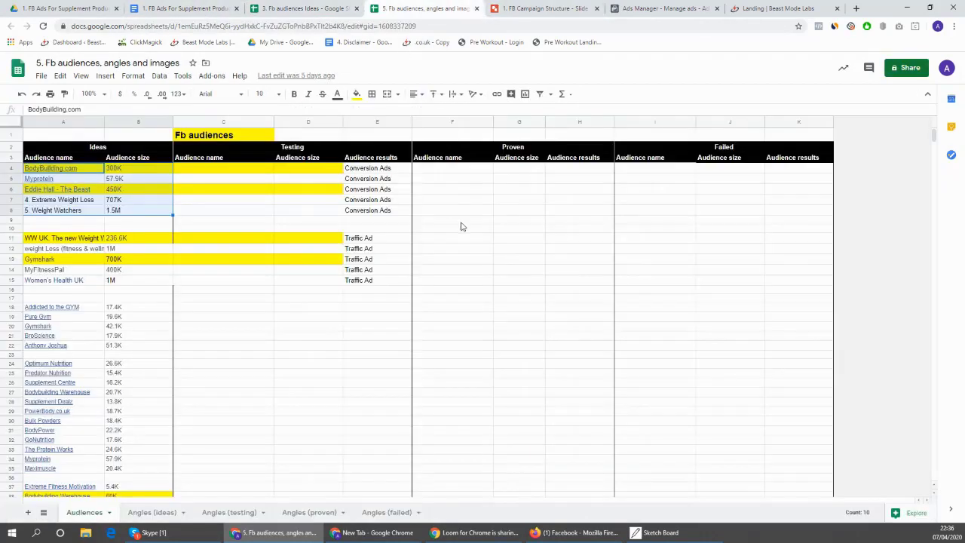
{"action": "left_click", "coordinate": [683, 7]}
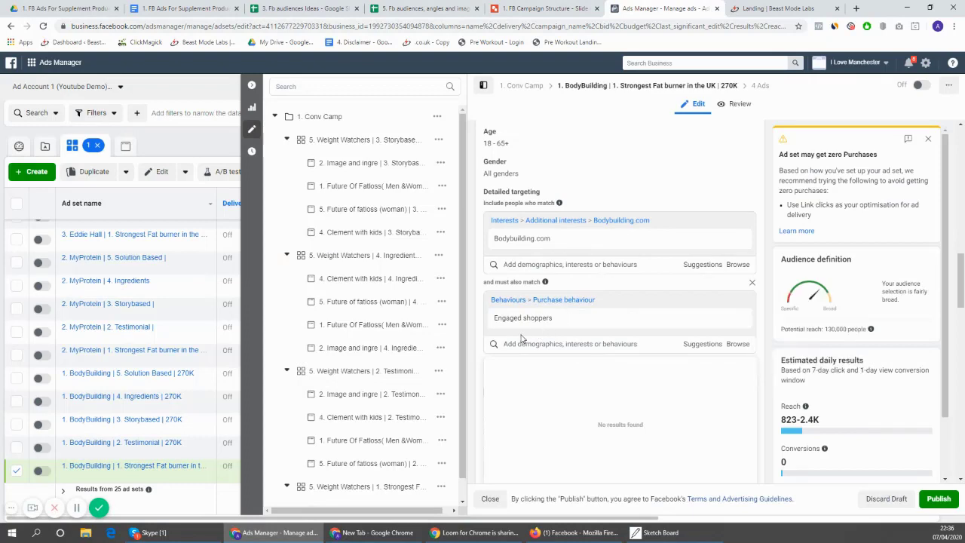
{"action": "mouse_move", "coordinate": [550, 237]}
{"action": "mouse_move", "coordinate": [545, 282]}
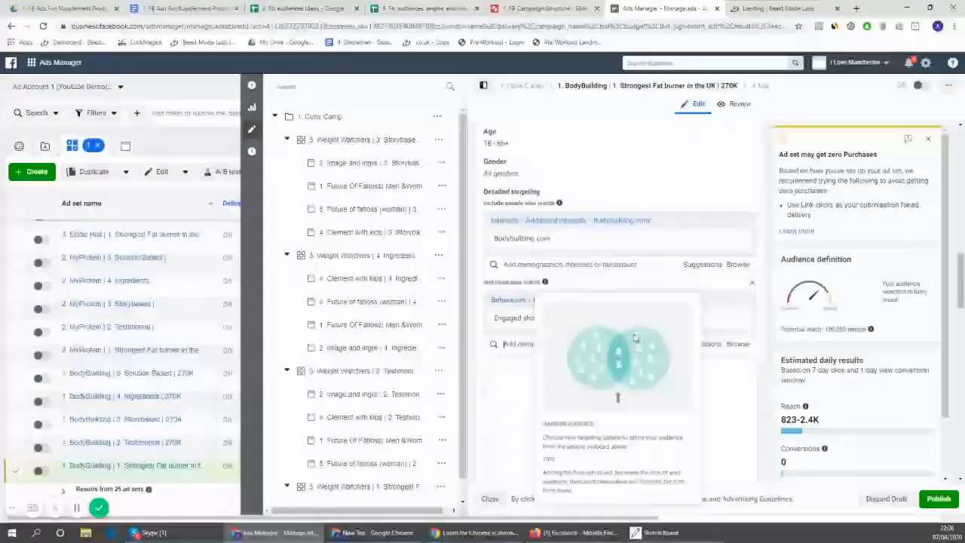
Step: Remove the Engaged shoppers behaviour from the narrowing criteria and add it back to compare the potential reach
{"action": "left_click", "coordinate": [764, 208]}
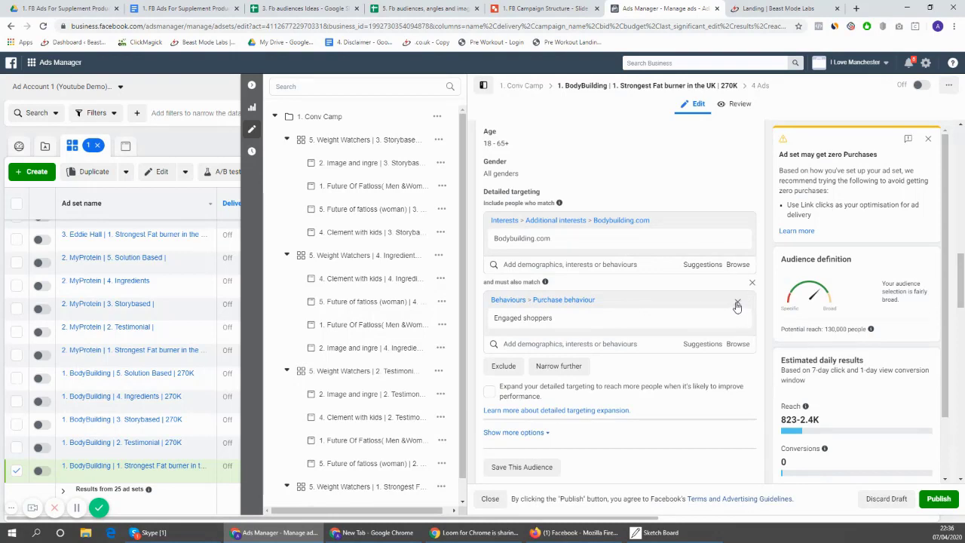
{"action": "left_click", "coordinate": [738, 301]}
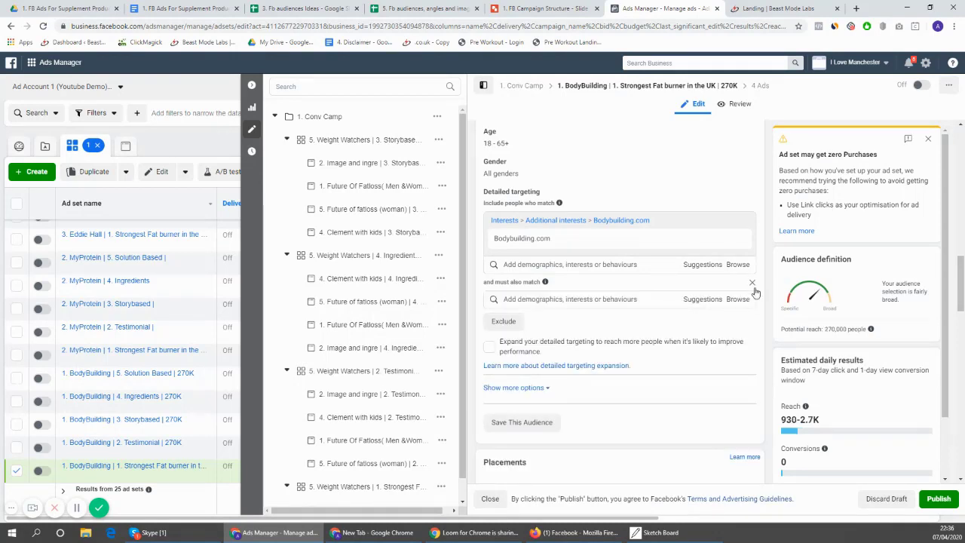
{"action": "scroll", "coordinate": [752, 283], "scroll_direction": "down", "scroll_amount": 1}
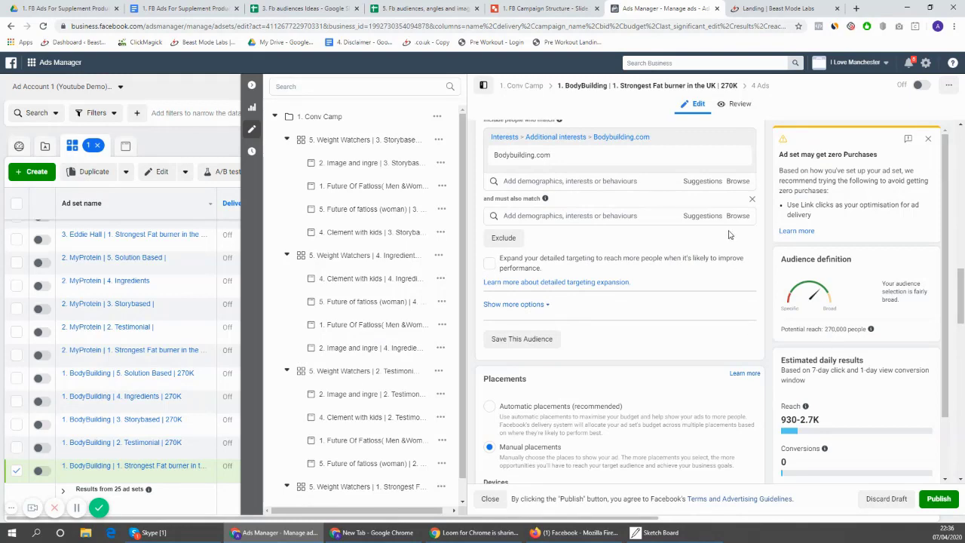
{"action": "left_click", "coordinate": [611, 219]}
{"action": "type", "text": "en"}
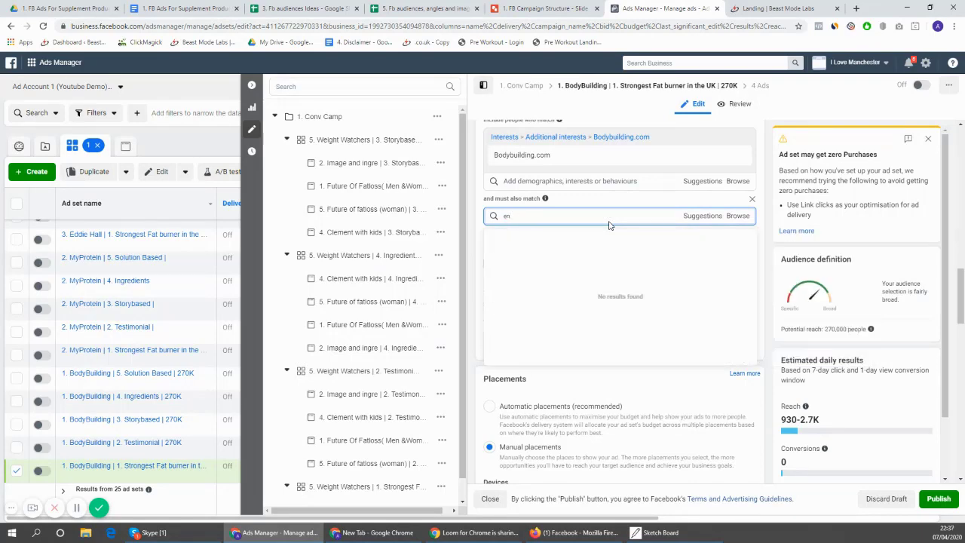
{"action": "type", "text": "d"}
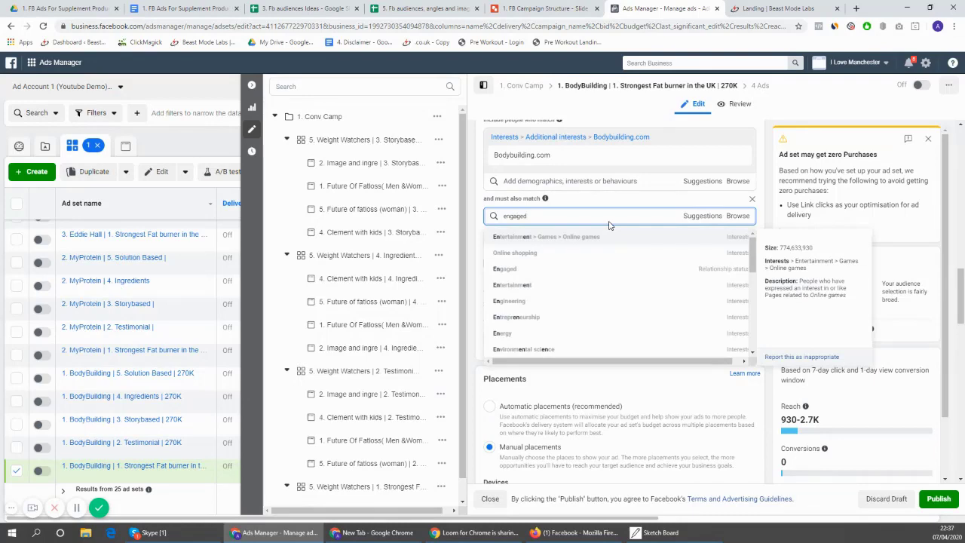
{"action": "left_click", "coordinate": [658, 276]}
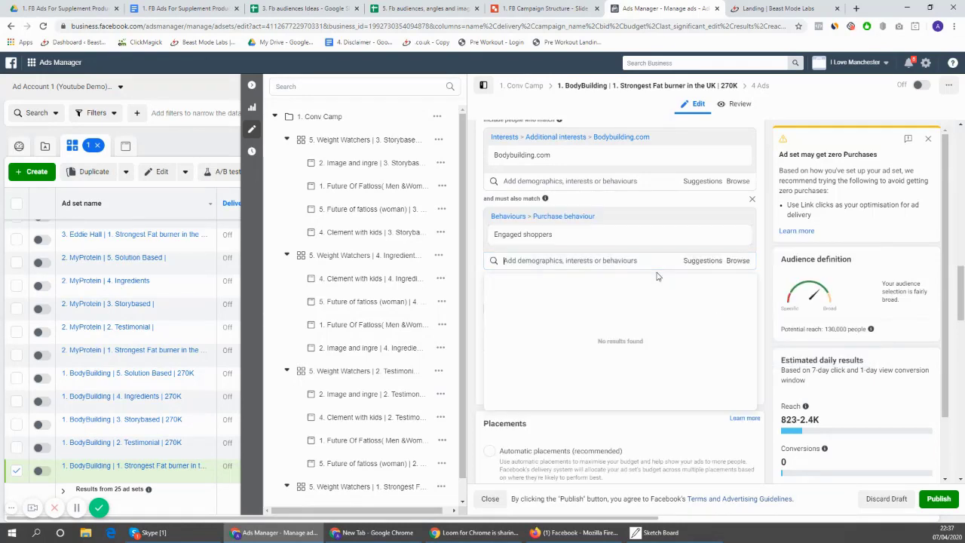
Step: Check the narrowed audience's potential reach, and try detailed targeting expansion before turning it off again
{"action": "left_click_drag", "start_coordinate": [825, 330], "coordinate": [849, 328]}
{"action": "left_click", "coordinate": [849, 330]}
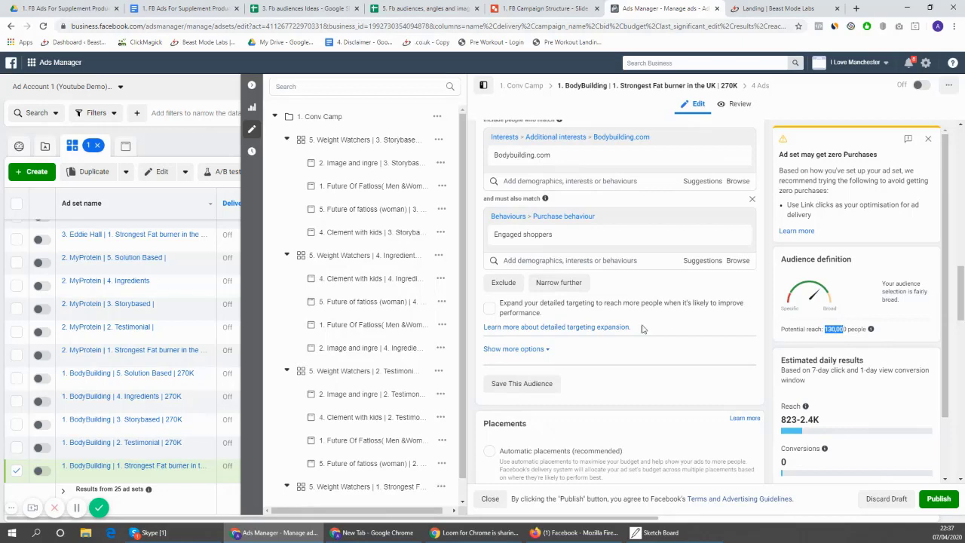
{"action": "left_click", "coordinate": [489, 307]}
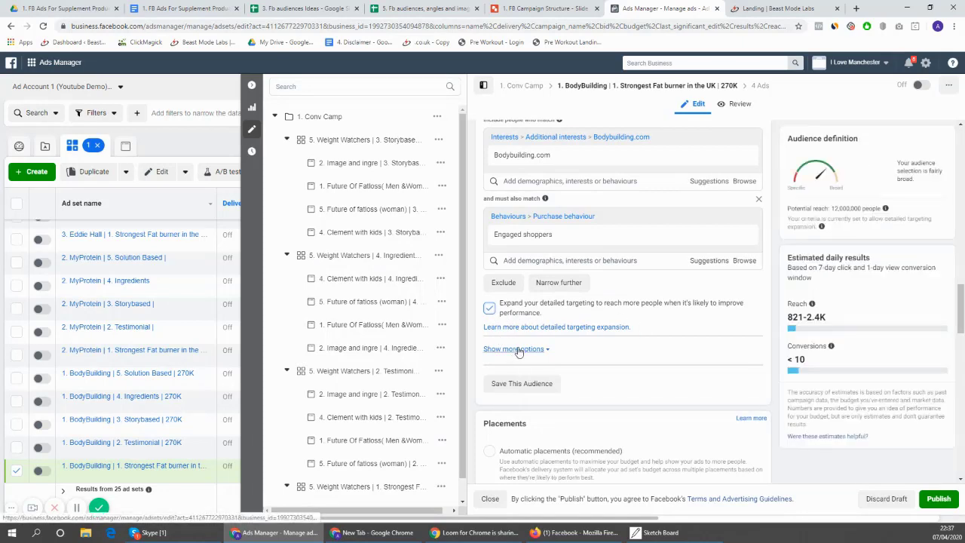
{"action": "left_click", "coordinate": [489, 310]}
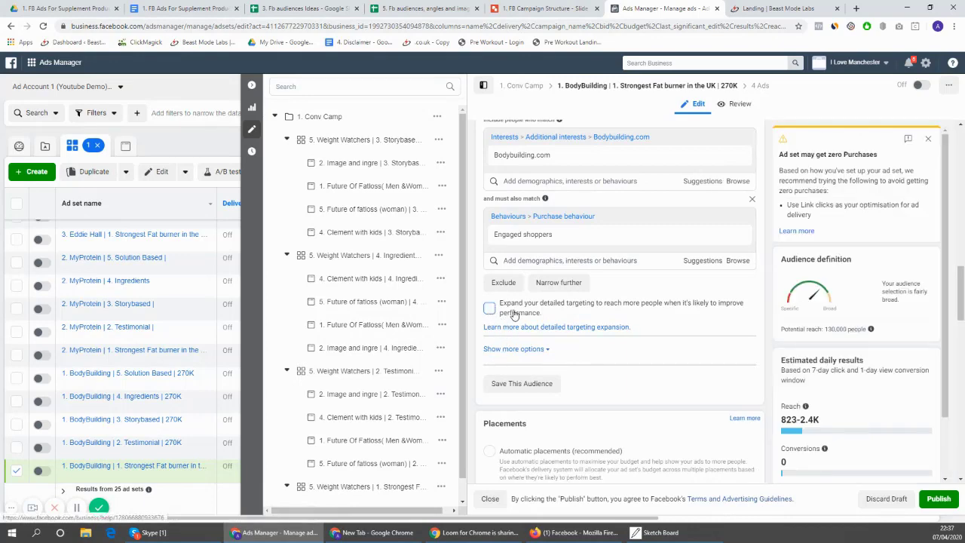
Step: Glance at the "3. Fb audiences Ideas" sheet and return to the ad set in Ads Manager
{"action": "left_click", "coordinate": [193, 7]}
{"action": "left_click", "coordinate": [279, 8]}
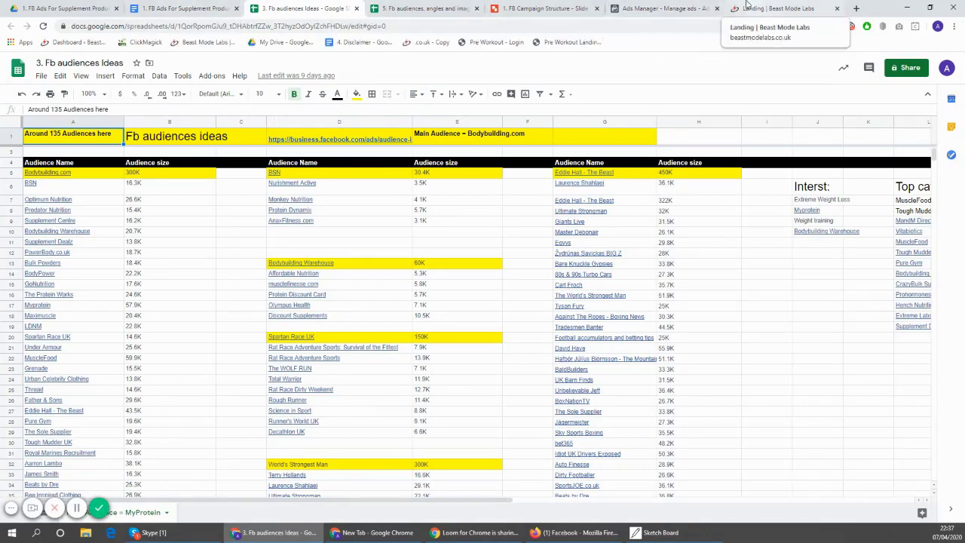
{"action": "left_click", "coordinate": [663, 8]}
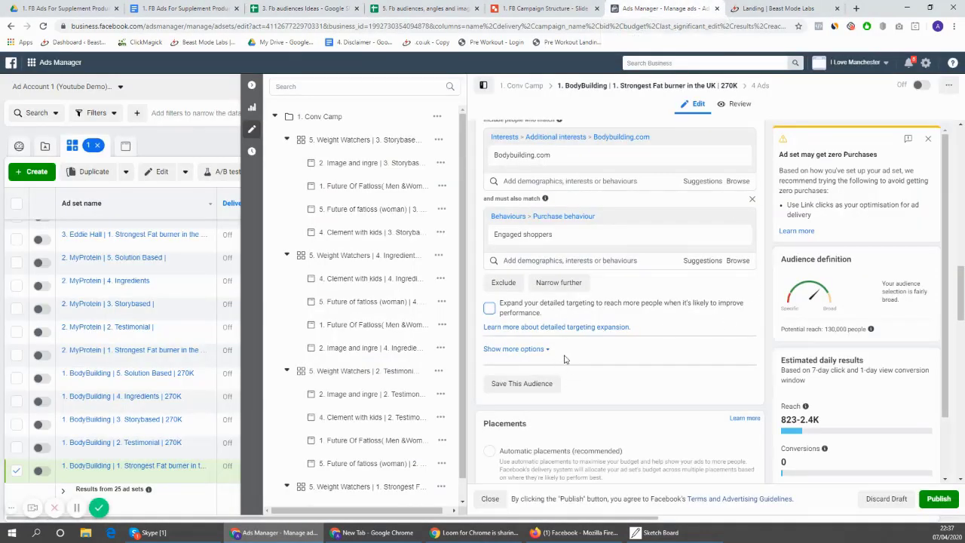
Step: Show the additional audience options for languages and connections, and open the Connections setting for editing
{"action": "scroll", "coordinate": [656, 345], "scroll_direction": "down", "scroll_amount": 1}
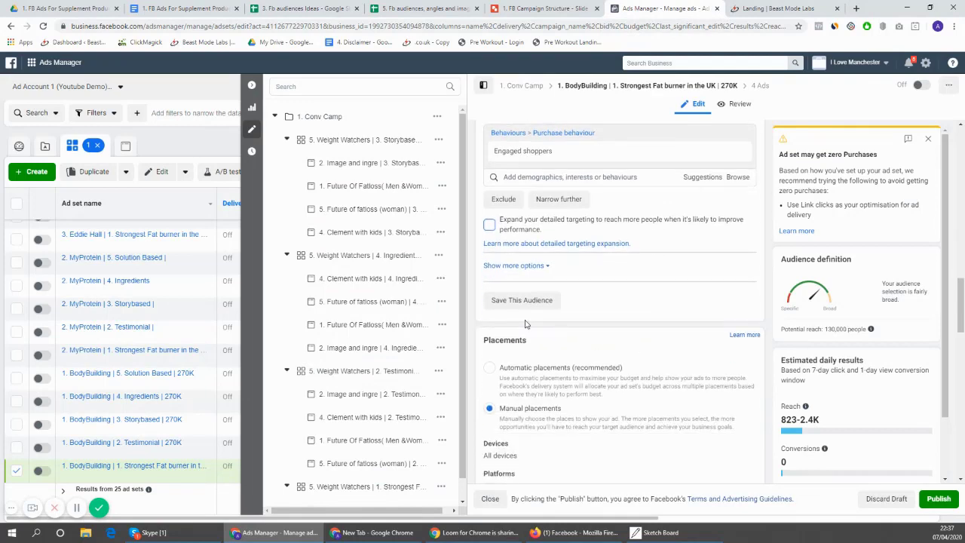
{"action": "left_click", "coordinate": [529, 266]}
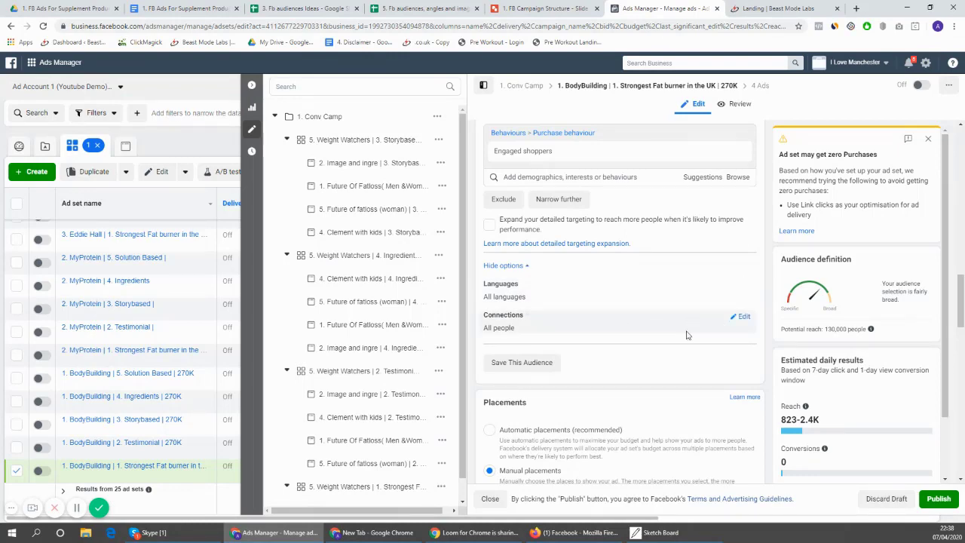
{"action": "left_click", "coordinate": [743, 317]}
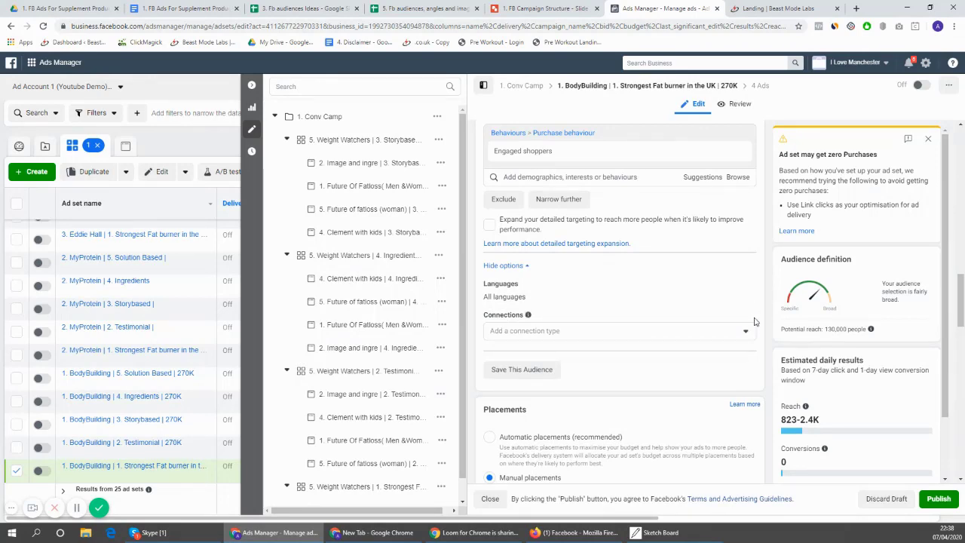
{"action": "scroll", "coordinate": [759, 313], "scroll_direction": "down", "scroll_amount": 2}
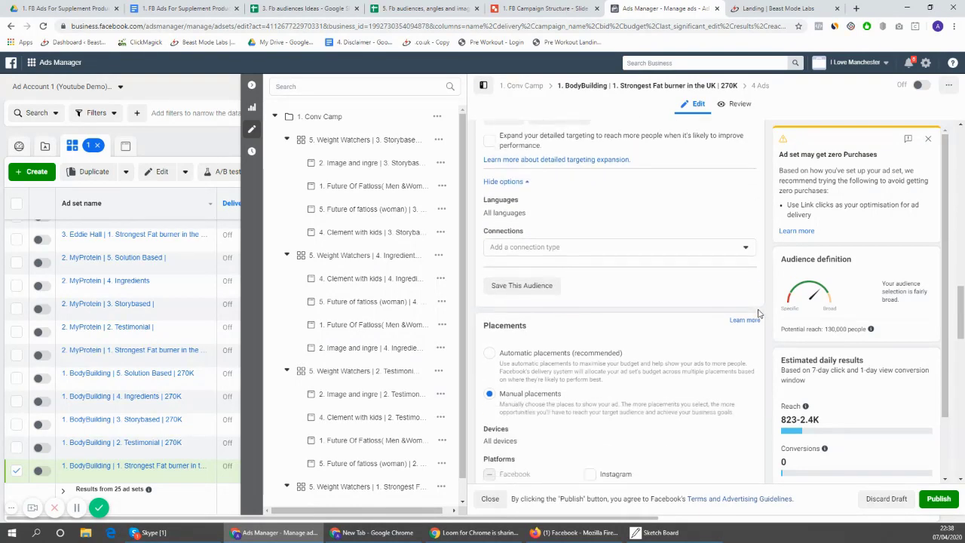
{"action": "scroll", "coordinate": [760, 314], "scroll_direction": "up", "scroll_amount": 1}
{"action": "scroll", "coordinate": [747, 215], "scroll_direction": "up", "scroll_amount": 2}
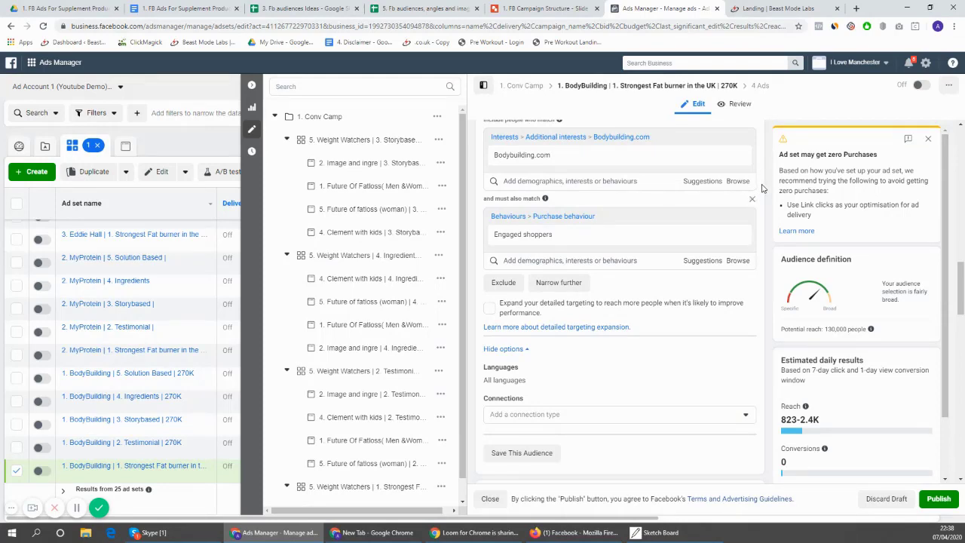
Step: Return to the start of the ad set's Audience section and open the list of saved audiences
{"action": "scroll", "coordinate": [754, 218], "scroll_direction": "down", "scroll_amount": 1}
{"action": "scroll", "coordinate": [586, 219], "scroll_direction": "up", "scroll_amount": 6}
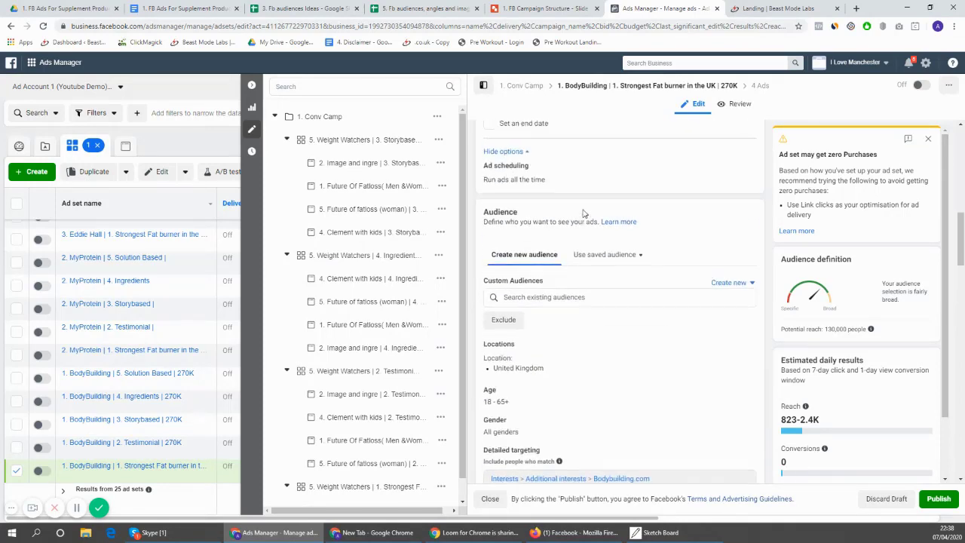
{"action": "scroll", "coordinate": [520, 269], "scroll_direction": "down", "scroll_amount": 2}
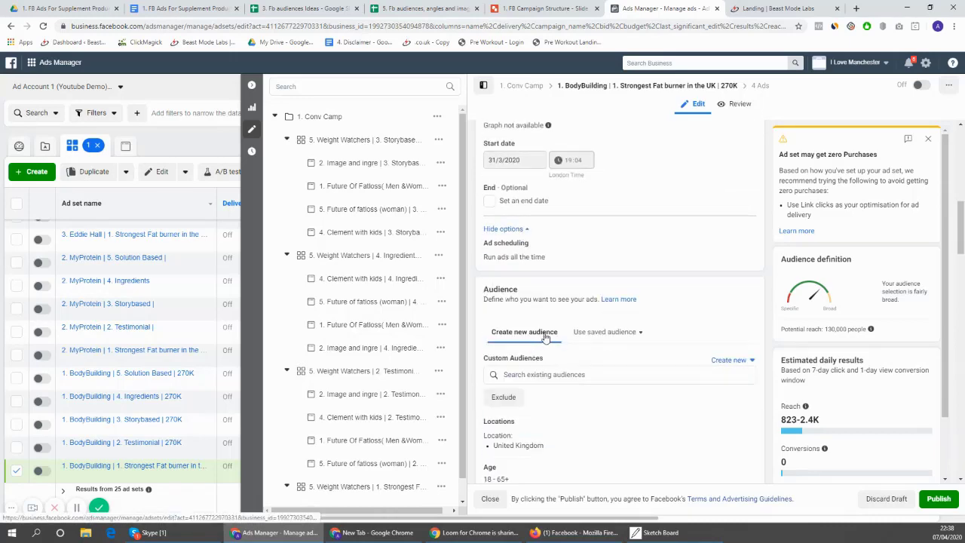
{"action": "left_click", "coordinate": [636, 335]}
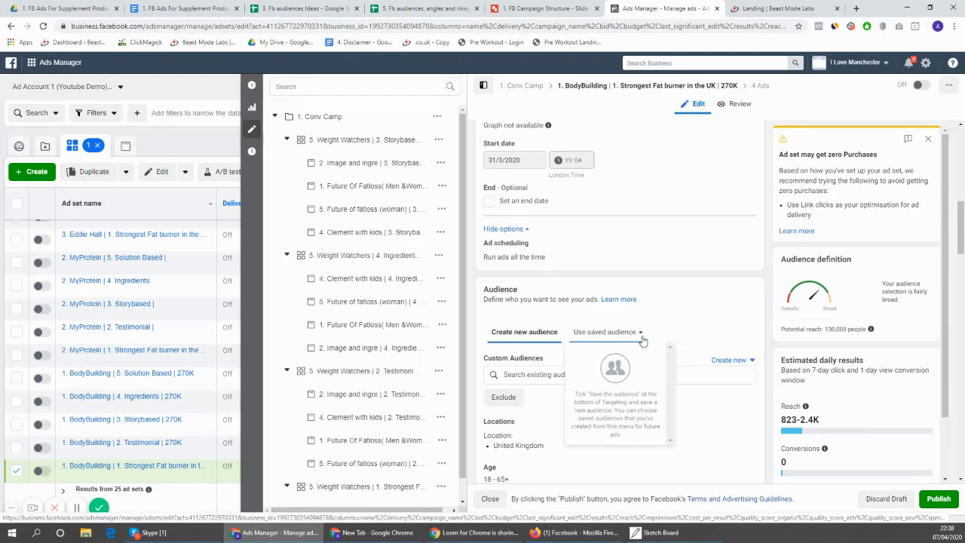
Step: Close the saved audiences list and review the ad set's manual placement choice, devices and platforms in the Placements section
{"action": "left_click", "coordinate": [642, 333]}
{"action": "scroll", "coordinate": [681, 319], "scroll_direction": "down", "scroll_amount": 10}
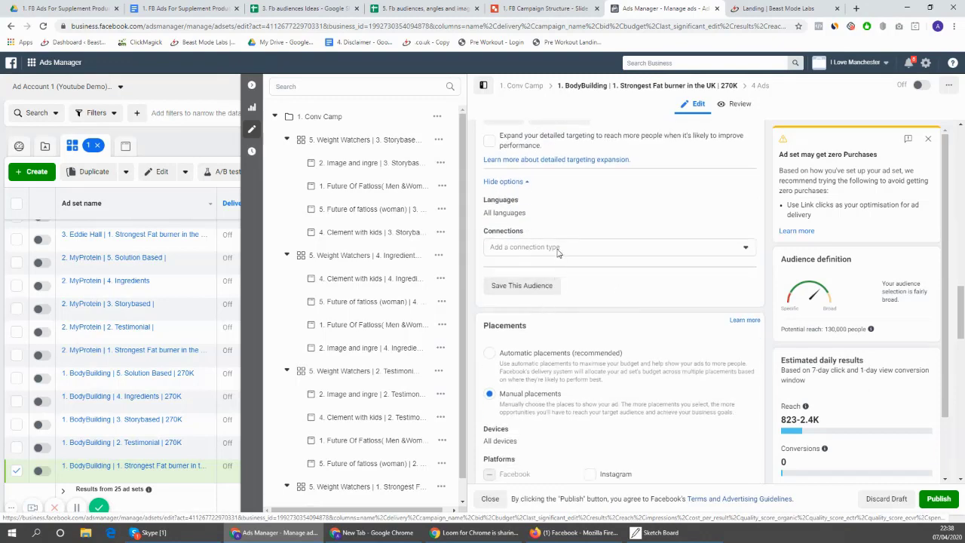
{"action": "scroll", "coordinate": [561, 275], "scroll_direction": "down", "scroll_amount": 1}
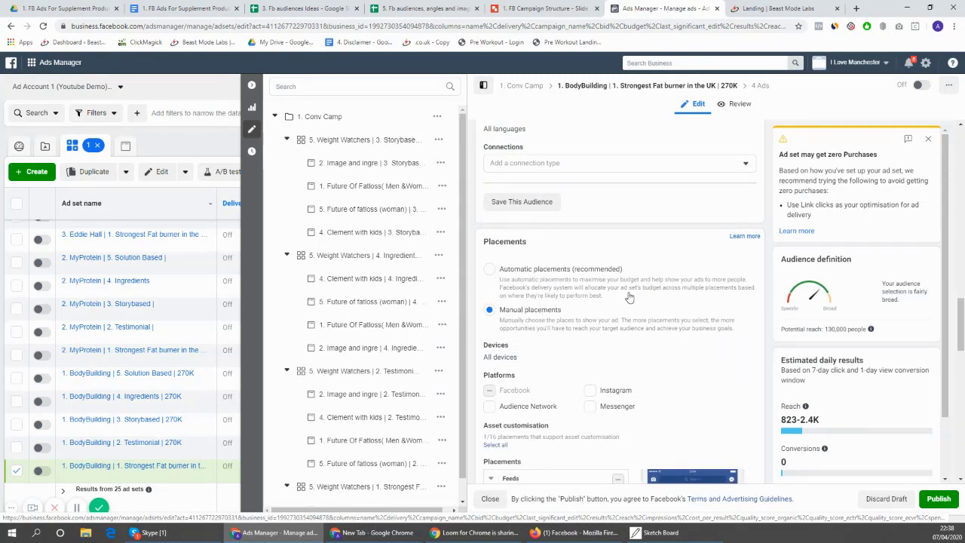
{"action": "scroll", "coordinate": [731, 295], "scroll_direction": "down", "scroll_amount": 1}
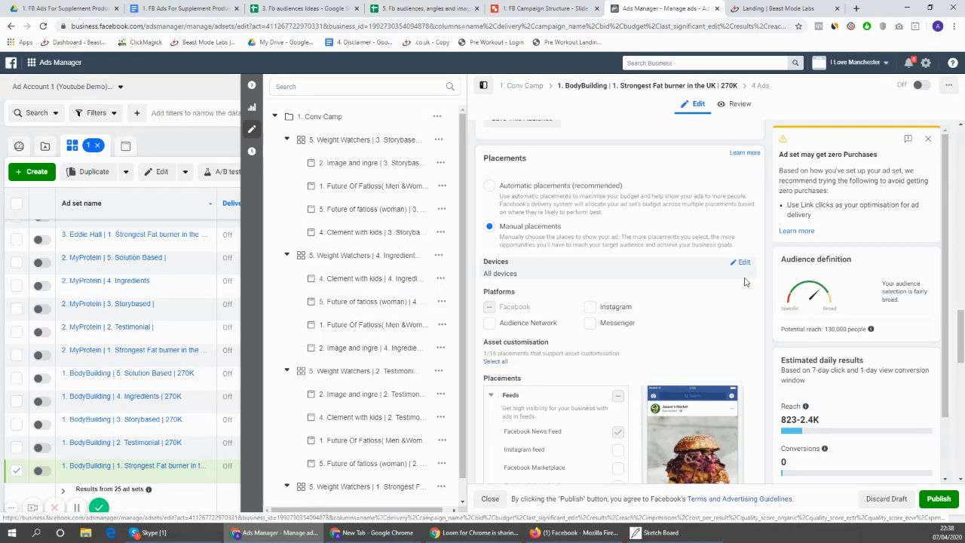
{"action": "scroll", "coordinate": [759, 262], "scroll_direction": "down", "scroll_amount": 1}
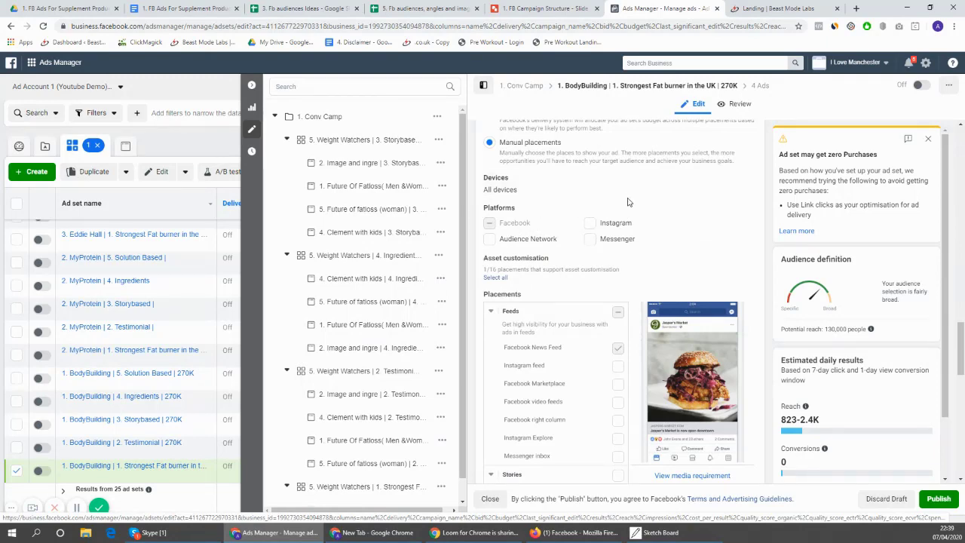
Step: Examine the ad set's individual placements, from Feeds and Stories through In-stream, Search and Messages to Apps and sites
{"action": "scroll", "coordinate": [628, 201], "scroll_direction": "down", "scroll_amount": 1}
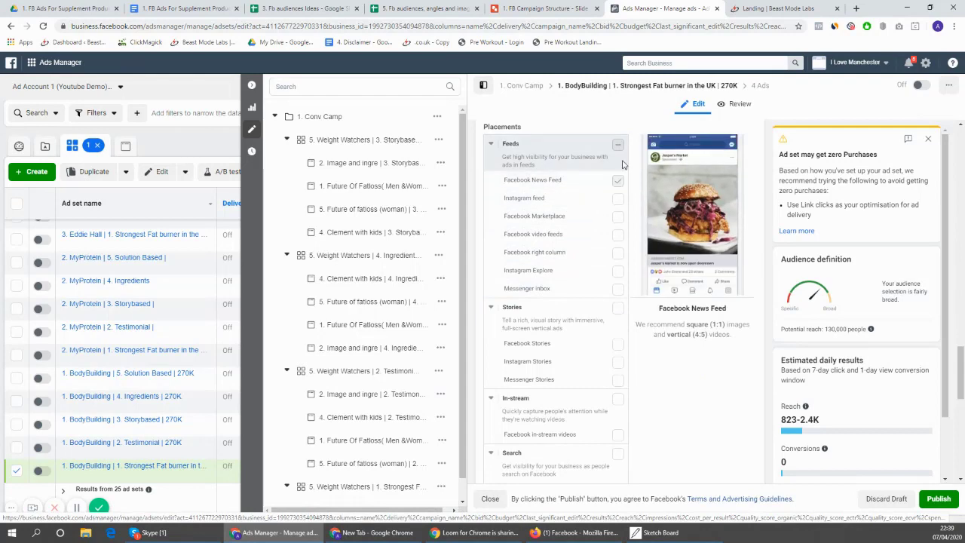
{"action": "scroll", "coordinate": [625, 280], "scroll_direction": "down", "scroll_amount": 2}
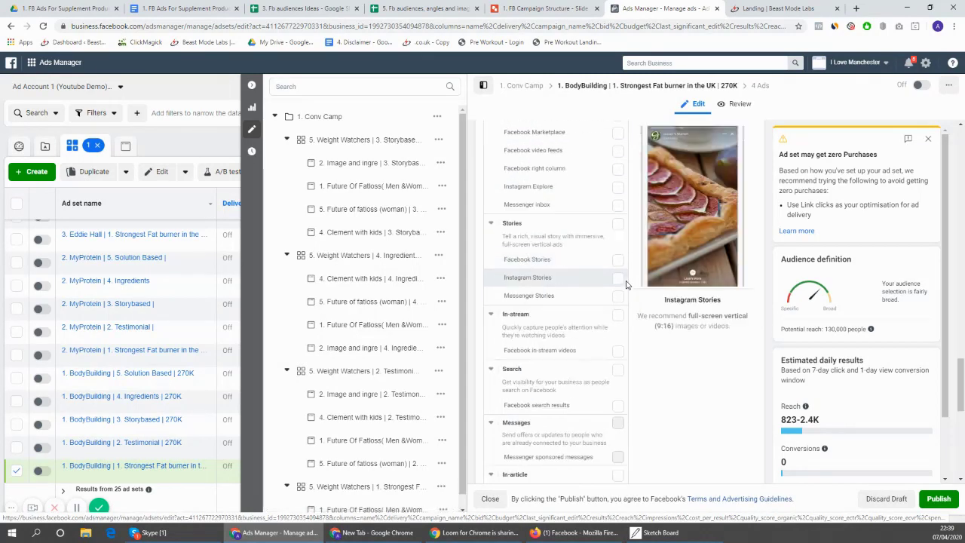
{"action": "scroll", "coordinate": [625, 281], "scroll_direction": "down", "scroll_amount": 2}
{"action": "scroll", "coordinate": [625, 282], "scroll_direction": "up", "scroll_amount": 4}
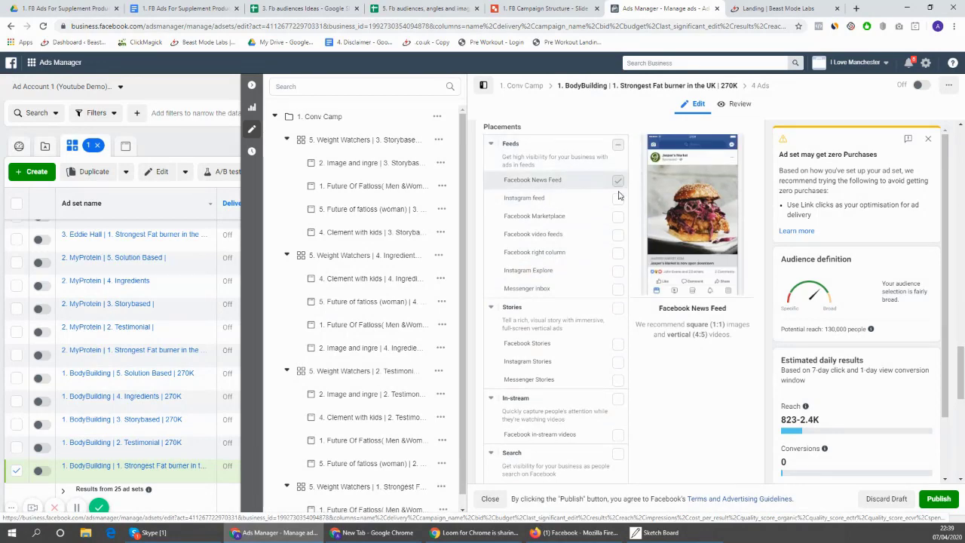
{"action": "scroll", "coordinate": [641, 205], "scroll_direction": "down", "scroll_amount": 2}
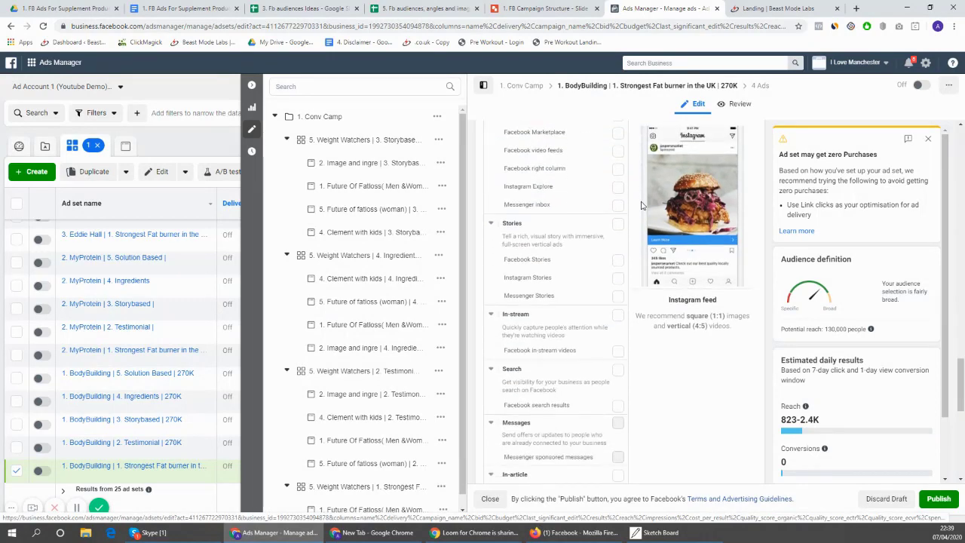
{"action": "scroll", "coordinate": [640, 205], "scroll_direction": "down", "scroll_amount": 2}
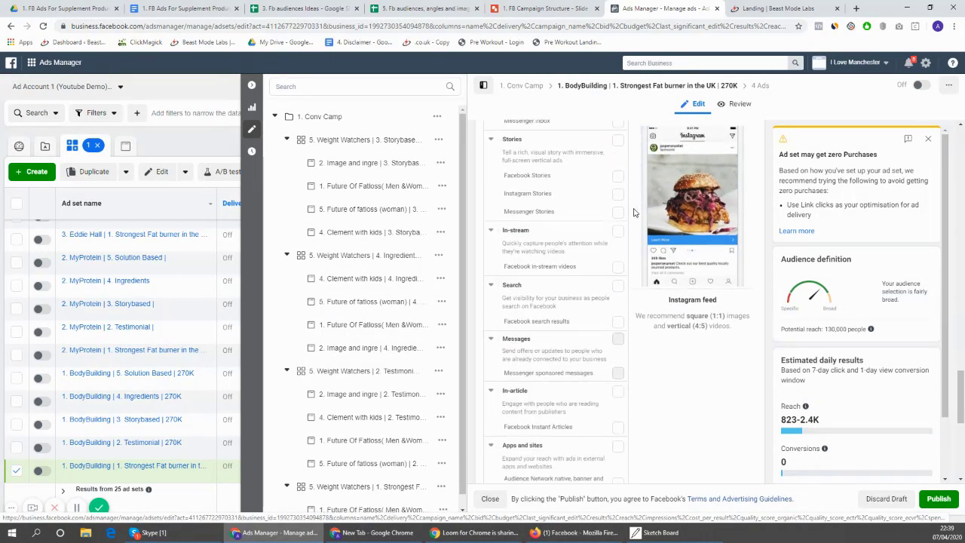
{"action": "scroll", "coordinate": [631, 204], "scroll_direction": "down", "scroll_amount": 2}
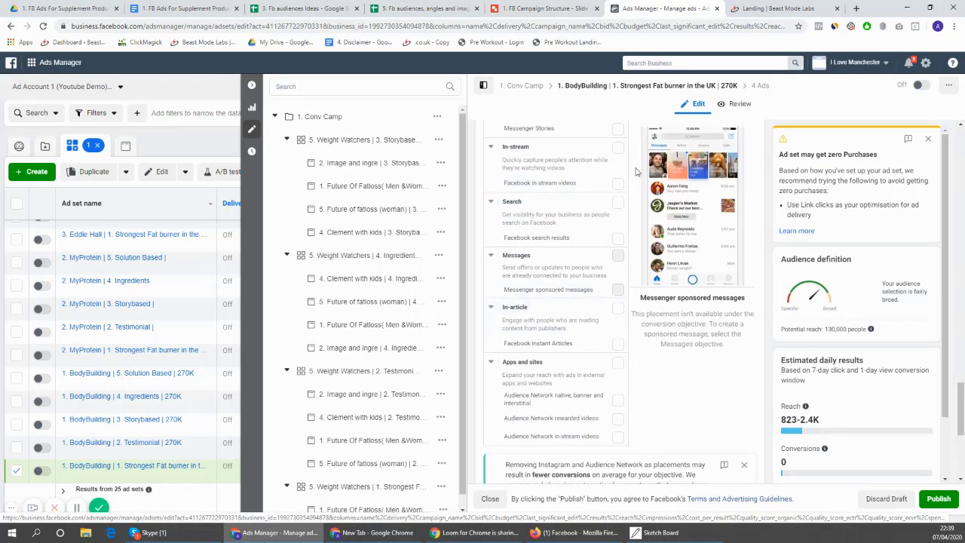
{"action": "scroll", "coordinate": [637, 168], "scroll_direction": "up", "scroll_amount": 7}
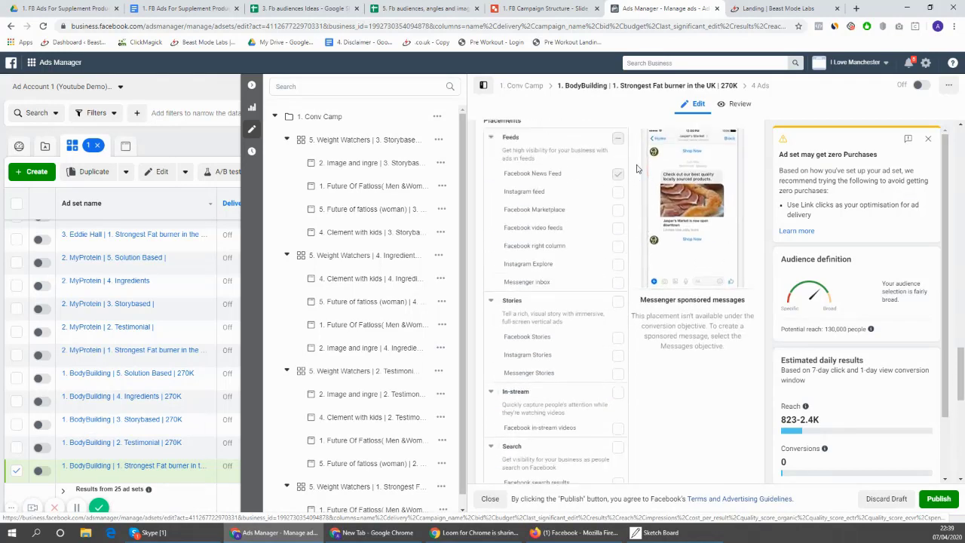
{"action": "scroll", "coordinate": [637, 169], "scroll_direction": "down", "scroll_amount": 1}
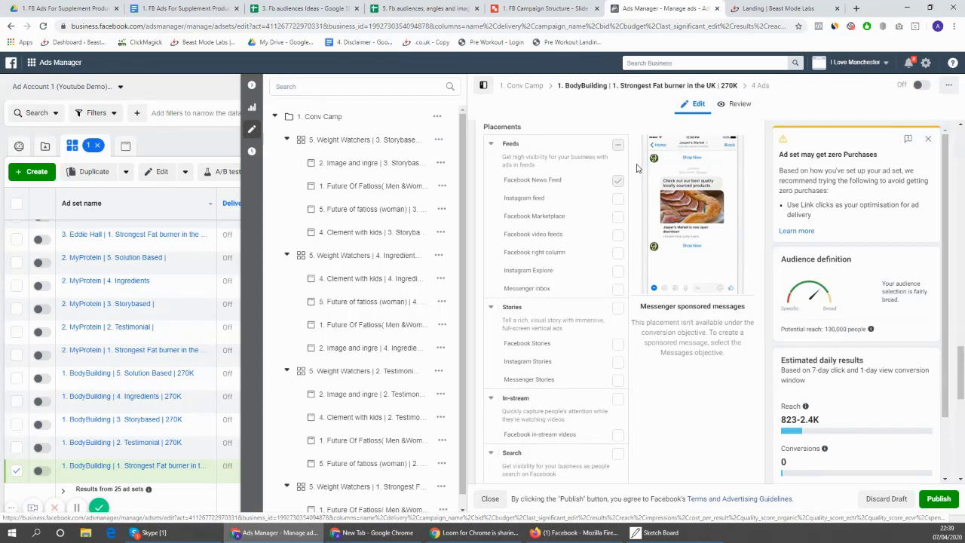
{"action": "scroll", "coordinate": [636, 169], "scroll_direction": "down", "scroll_amount": 10}
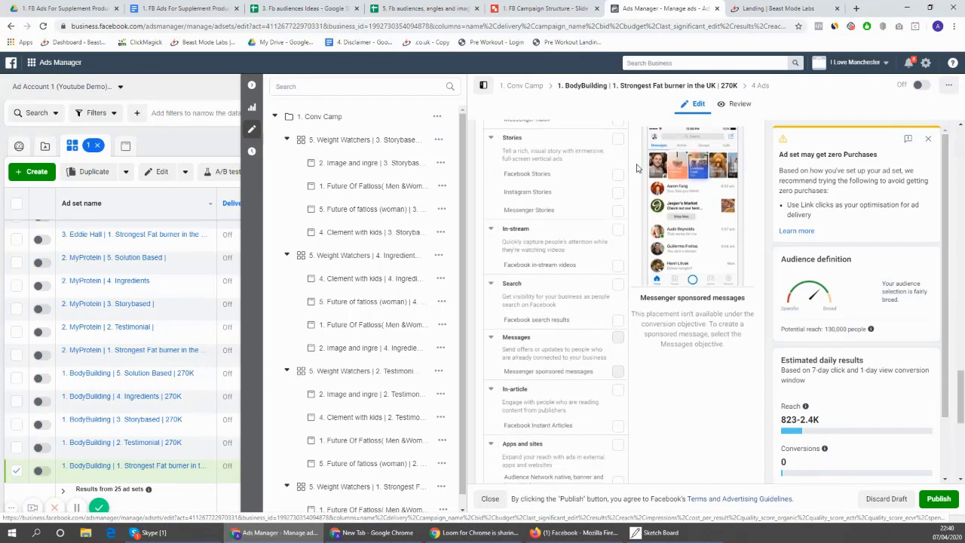
Step: Show the additional placement options and highlight the Wi-Fi connection setting under specific mobile devices and operating systems
{"action": "left_click", "coordinate": [513, 294]}
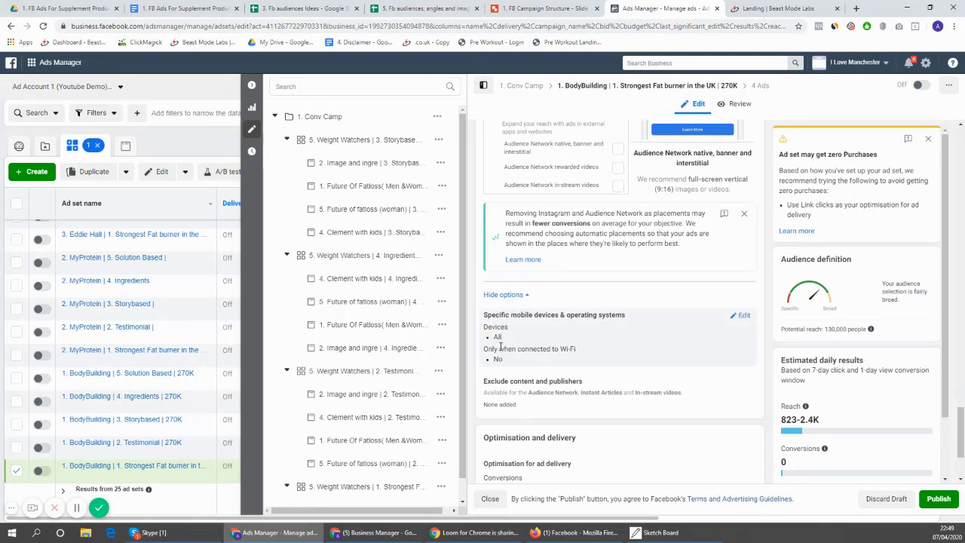
{"action": "left_click_drag", "start_coordinate": [500, 351], "coordinate": [558, 351]}
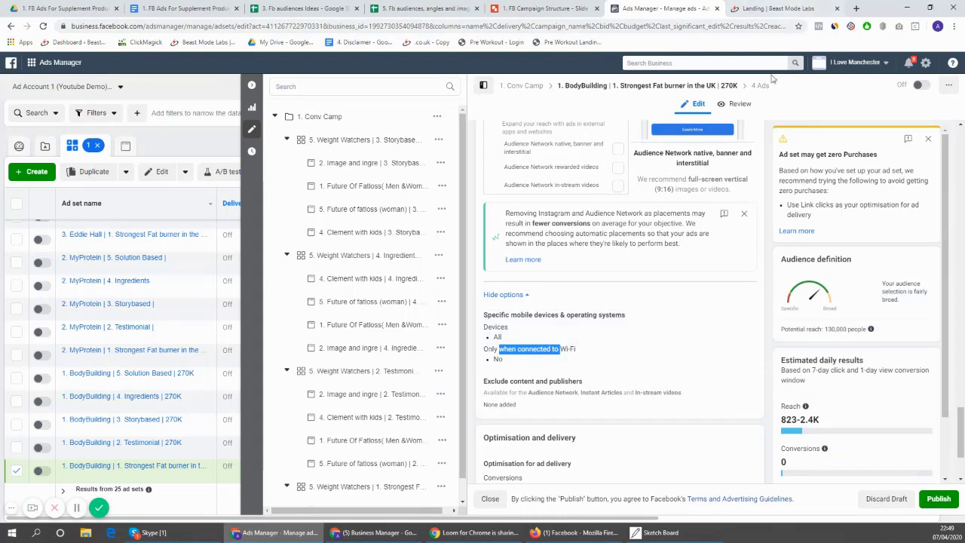
{"action": "left_click", "coordinate": [497, 359]}
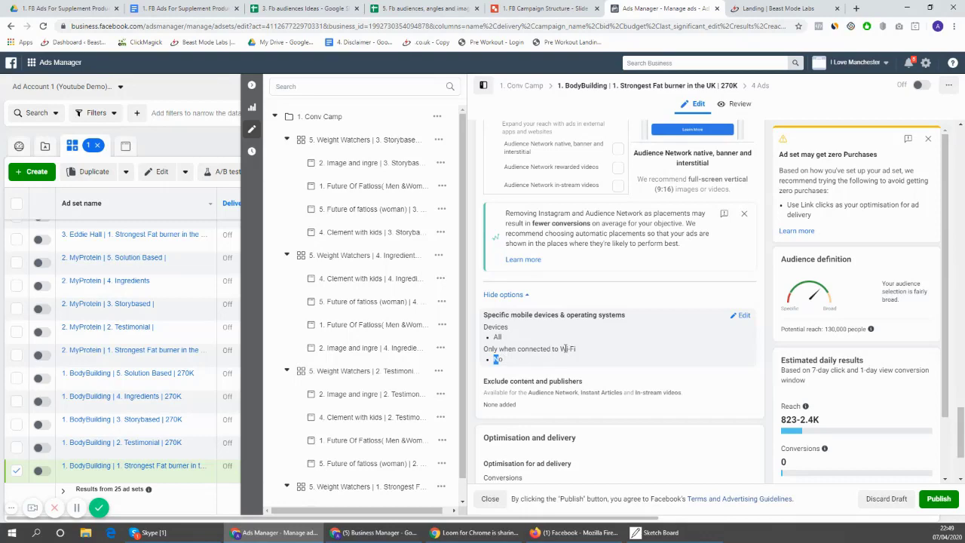
{"action": "left_click_drag", "start_coordinate": [560, 348], "coordinate": [576, 349]}
{"action": "left_click_drag", "start_coordinate": [503, 359], "coordinate": [560, 348]}
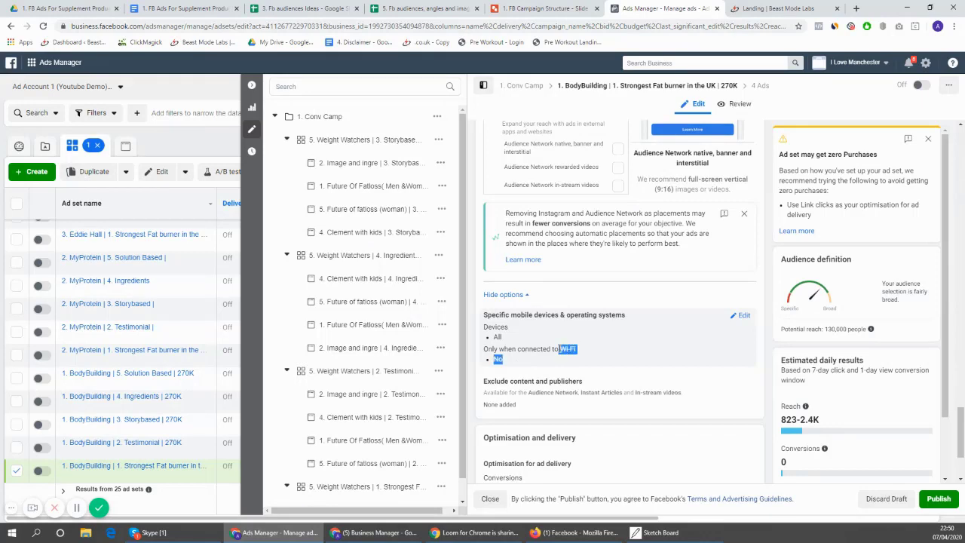
{"action": "left_click", "coordinate": [585, 355]}
{"action": "left_click_drag", "start_coordinate": [561, 358], "coordinate": [563, 352]}
{"action": "left_click", "coordinate": [501, 359]}
{"action": "left_click_drag", "start_coordinate": [502, 360], "coordinate": [498, 359]}
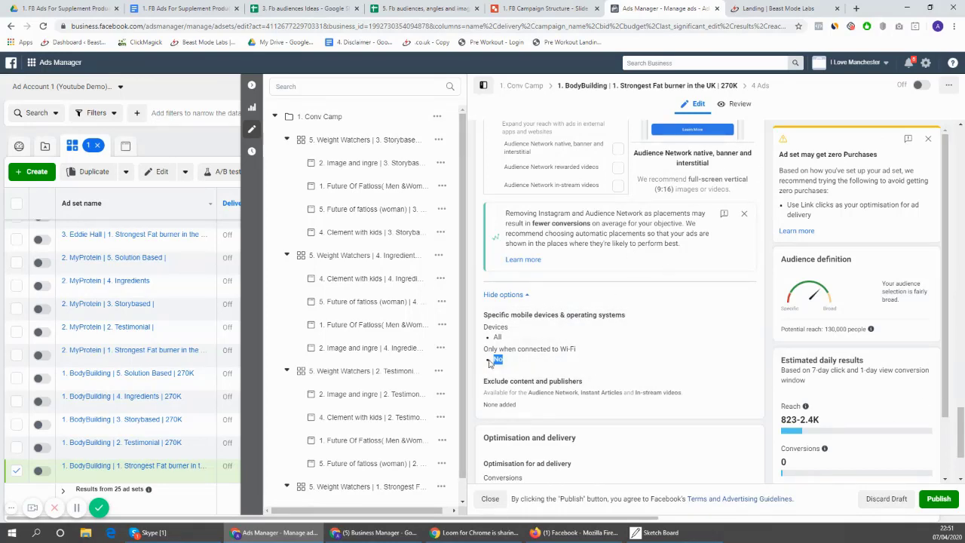
{"action": "left_click_drag", "start_coordinate": [562, 348], "coordinate": [581, 349]}
{"action": "left_click", "coordinate": [566, 349]}
{"action": "right_click", "coordinate": [567, 349]}
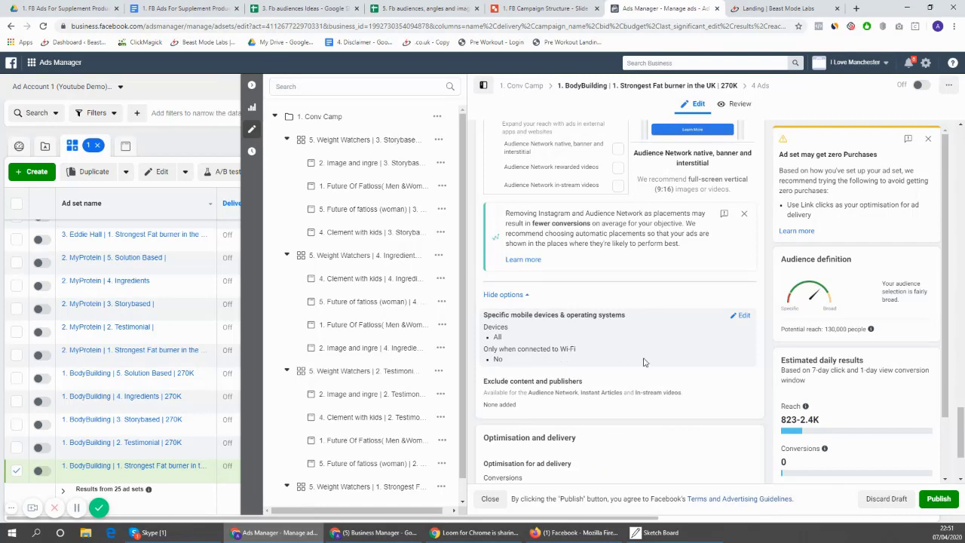
Step: Review the Optimisation and delivery settings, showing the additional bid strategies and the extra options for conversion window, charging and delivery type
{"action": "scroll", "coordinate": [701, 361], "scroll_direction": "down", "scroll_amount": 1}
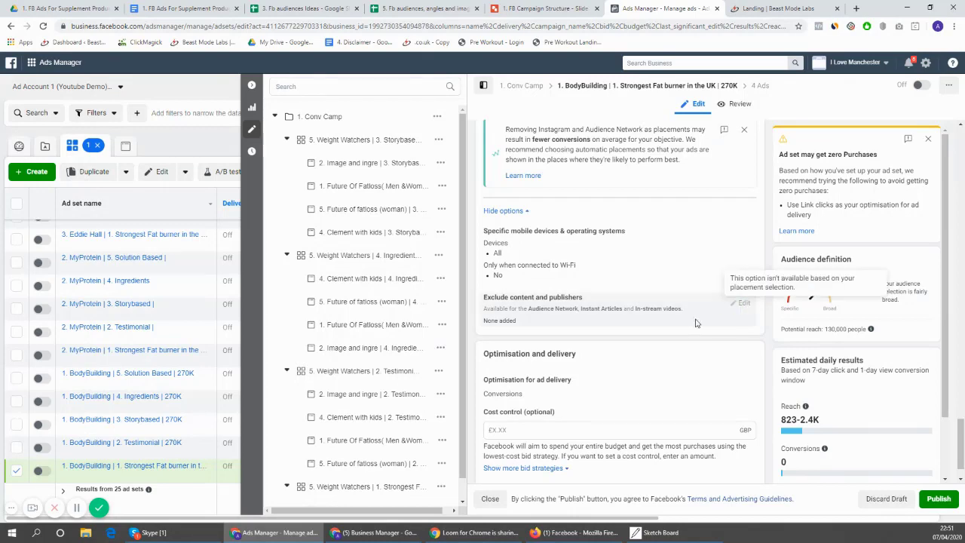
{"action": "scroll", "coordinate": [565, 339], "scroll_direction": "down", "scroll_amount": 1}
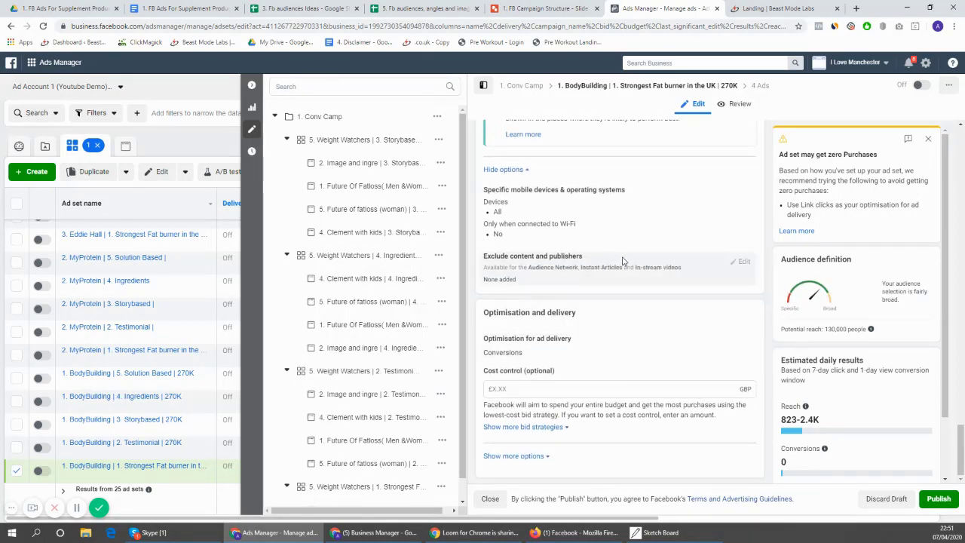
{"action": "left_click", "coordinate": [530, 428]}
{"action": "scroll", "coordinate": [682, 354], "scroll_direction": "down", "scroll_amount": 3}
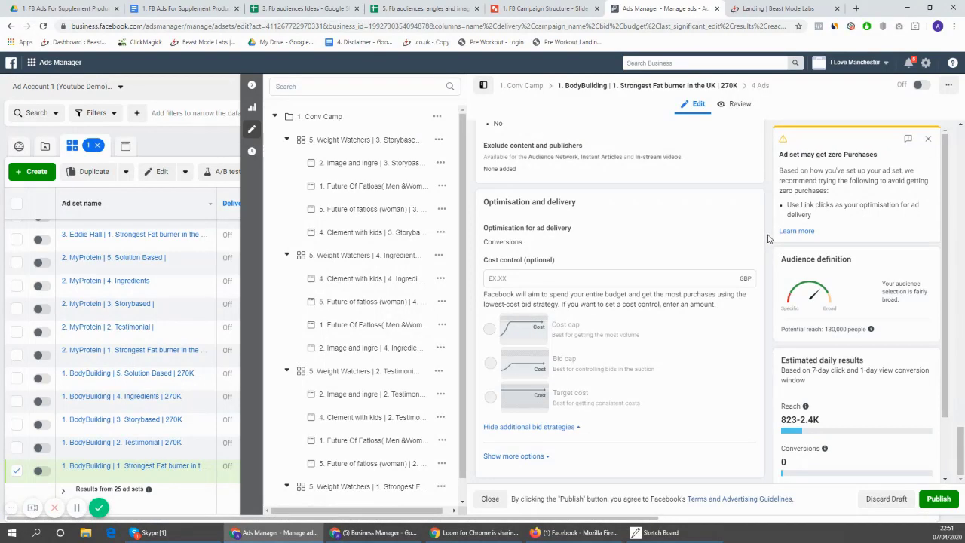
{"action": "left_click", "coordinate": [637, 277]}
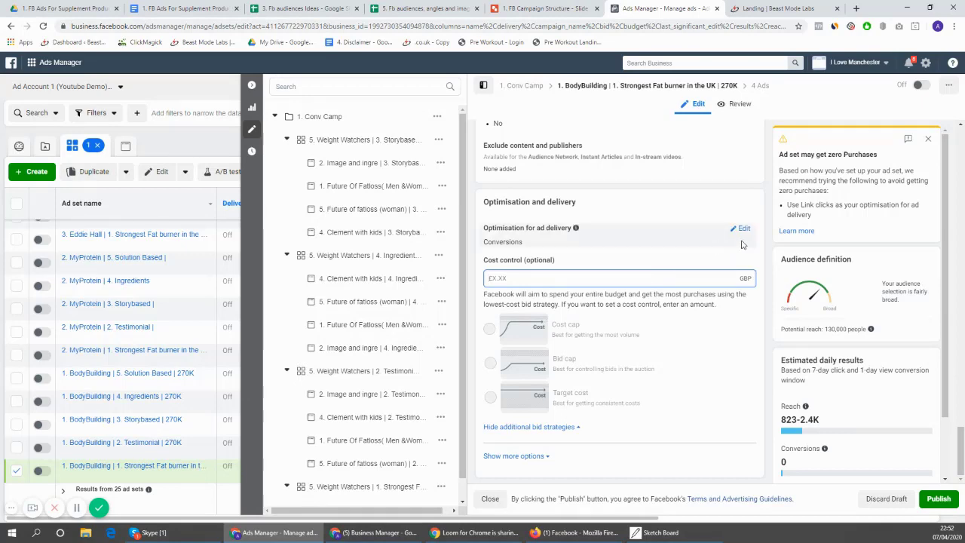
{"action": "left_click", "coordinate": [771, 235]}
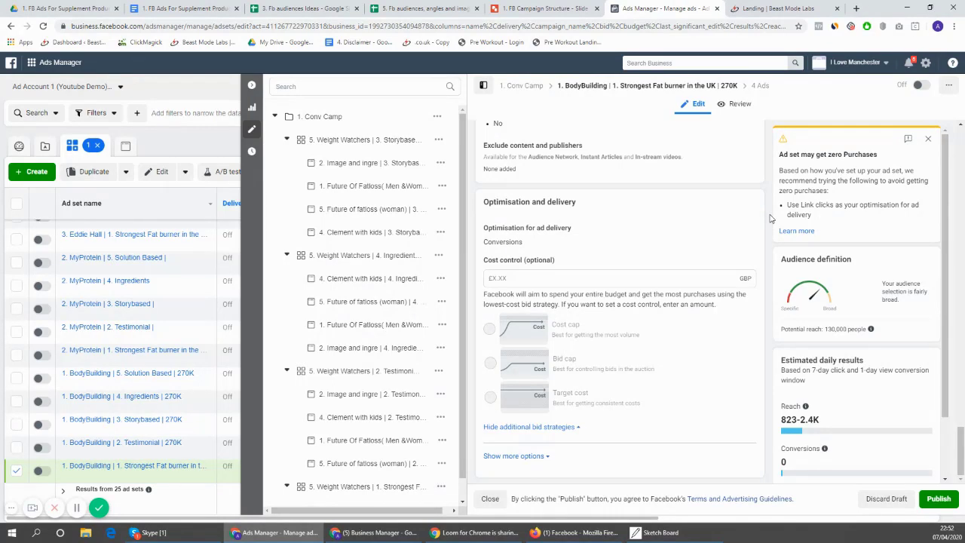
{"action": "scroll", "coordinate": [560, 260], "scroll_direction": "up", "scroll_amount": 5}
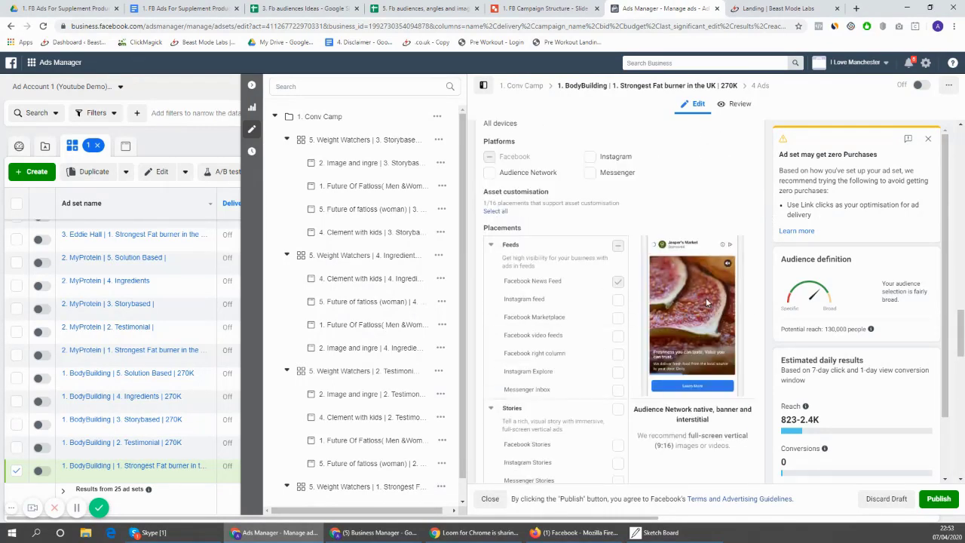
{"action": "scroll", "coordinate": [678, 287], "scroll_direction": "down", "scroll_amount": 5}
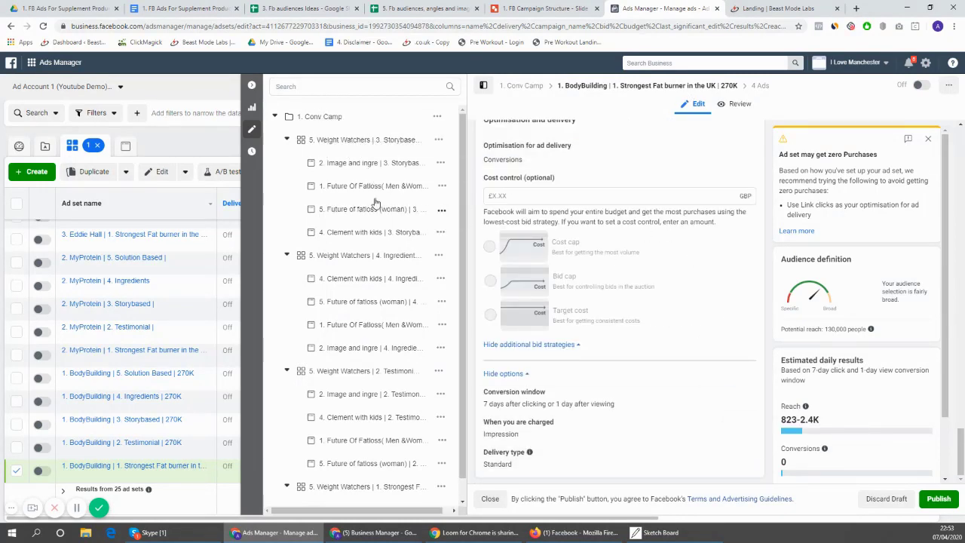
Step: Open the ad "2. Image and ingre | 1. Strongest Fat Burner In UK" in the BodyBuilding Strongest Fat burner ad set
{"action": "left_click", "coordinate": [386, 164]}
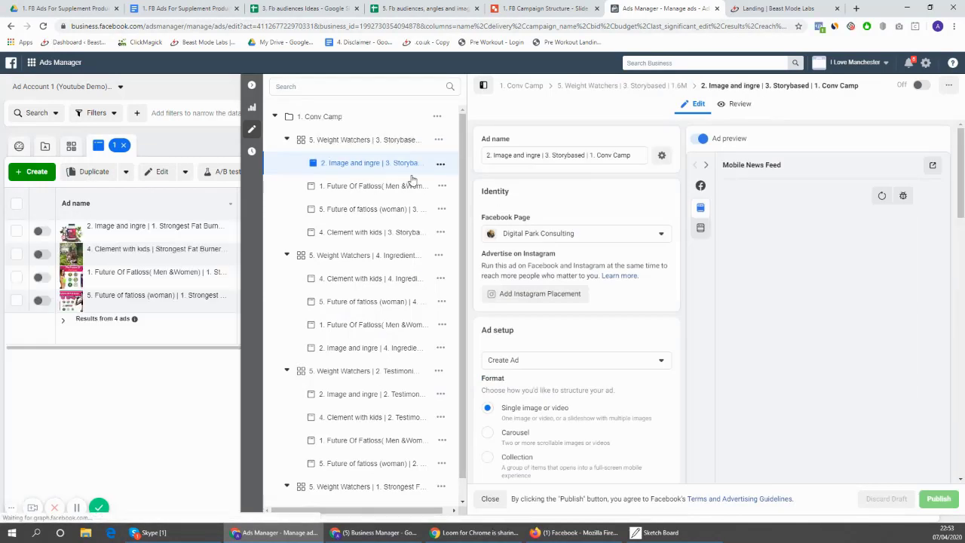
{"action": "scroll", "coordinate": [409, 189], "scroll_direction": "down", "scroll_amount": 10}
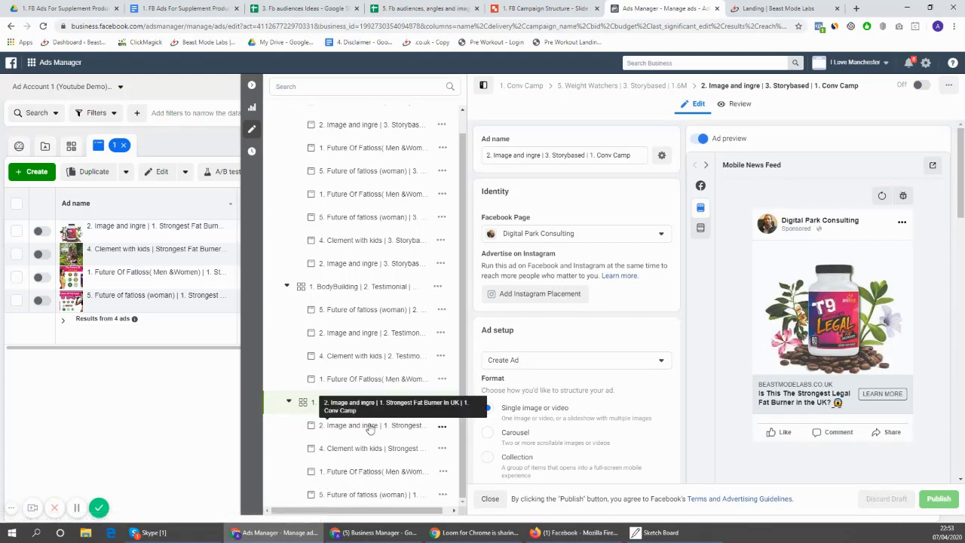
{"action": "left_click", "coordinate": [369, 427]}
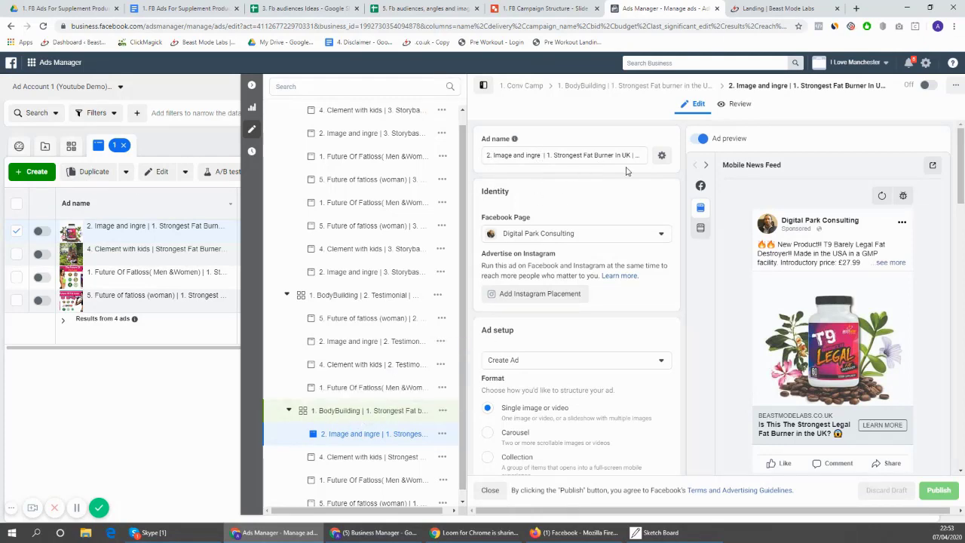
Step: Insert "1. Body building |" into the ad name after "1. Strongest Fat Burner In UK |"
{"action": "left_click_drag", "start_coordinate": [635, 154], "coordinate": [658, 153]}
{"action": "left_click", "coordinate": [602, 154]}
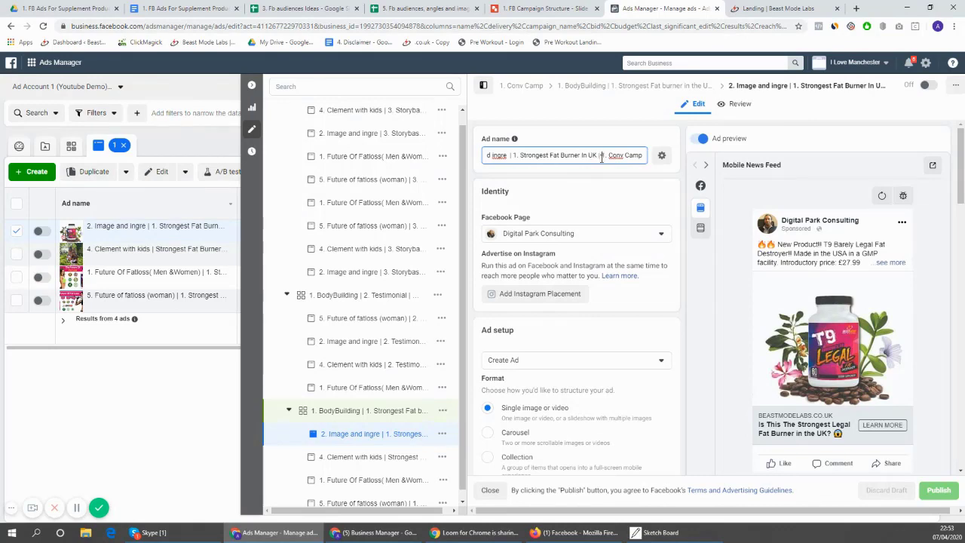
{"action": "right_click", "coordinate": [608, 155]}
{"action": "left_click", "coordinate": [633, 221]}
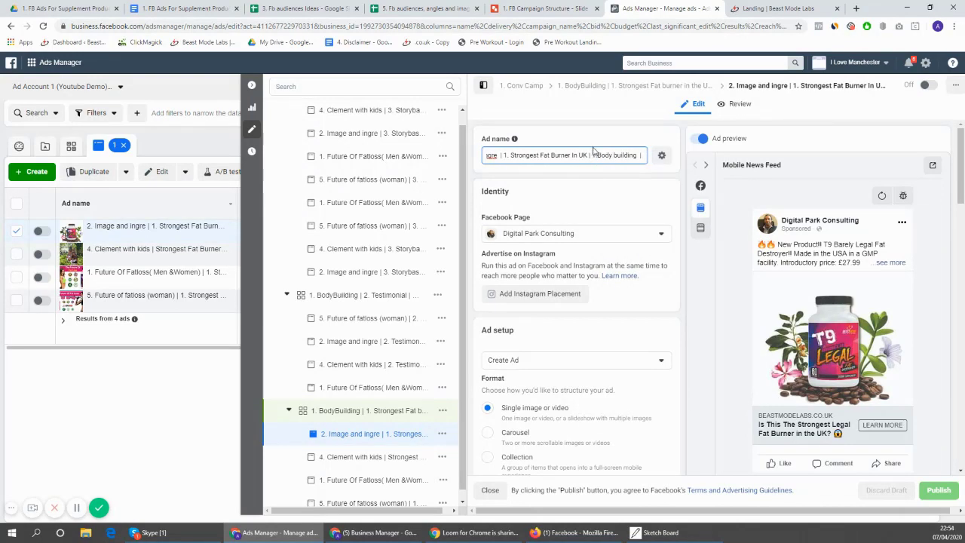
{"action": "key", "text": "ctrl+a"}
{"action": "left_click", "coordinate": [522, 156]}
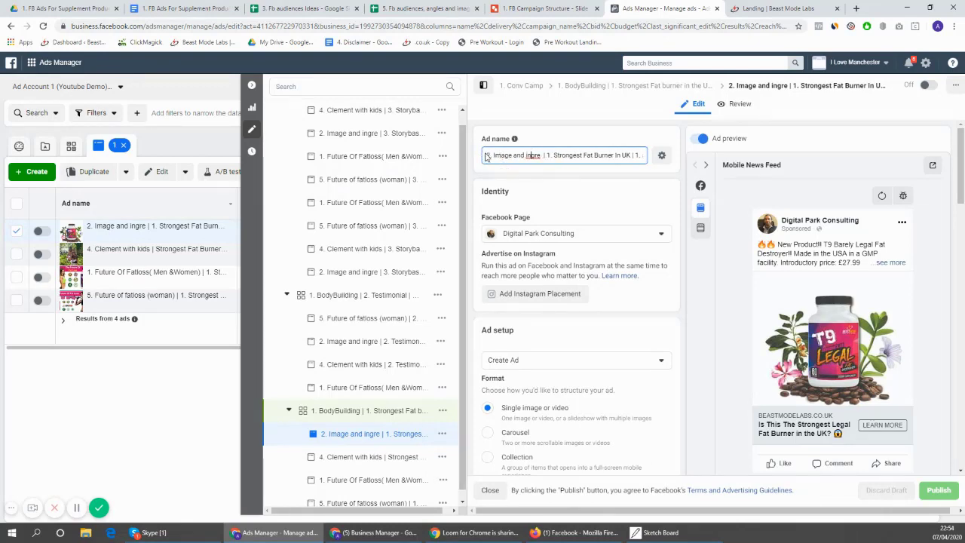
{"action": "key", "text": "Return"}
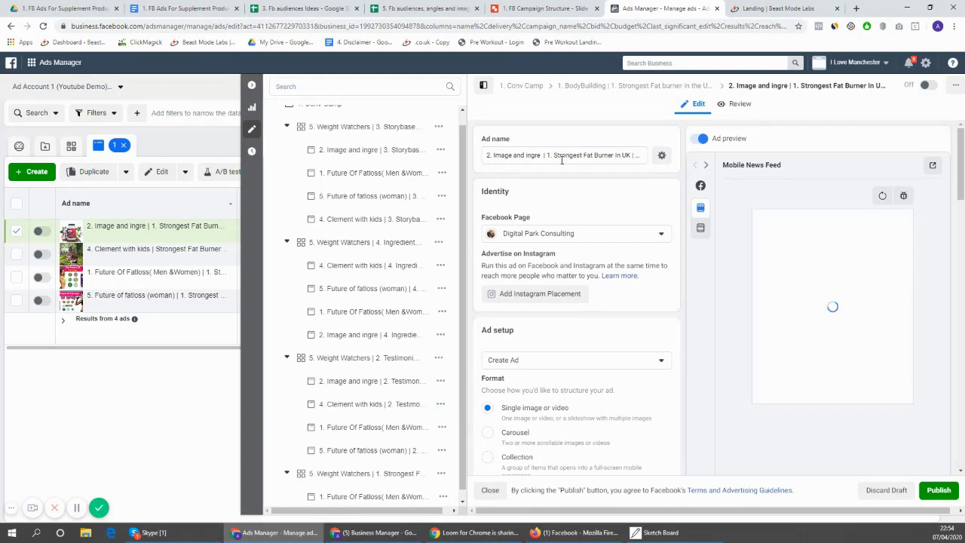
Step: Highlight the Strongest Fat Burner angle in the ad name, glance at the Beast Mode Labs landing page and return to Ads Manager
{"action": "left_click_drag", "start_coordinate": [563, 156], "coordinate": [633, 156]}
{"action": "left_click", "coordinate": [777, 6]}
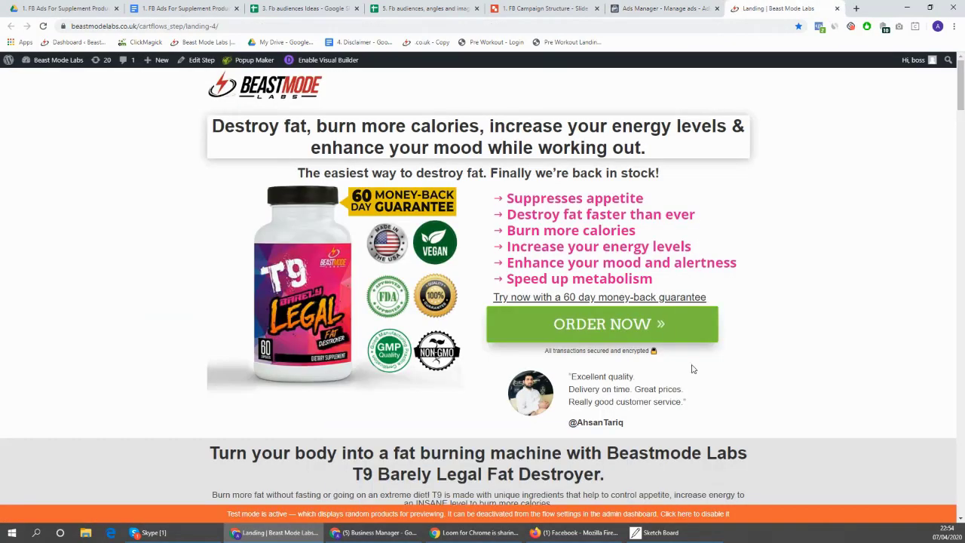
{"action": "left_click", "coordinate": [664, 8]}
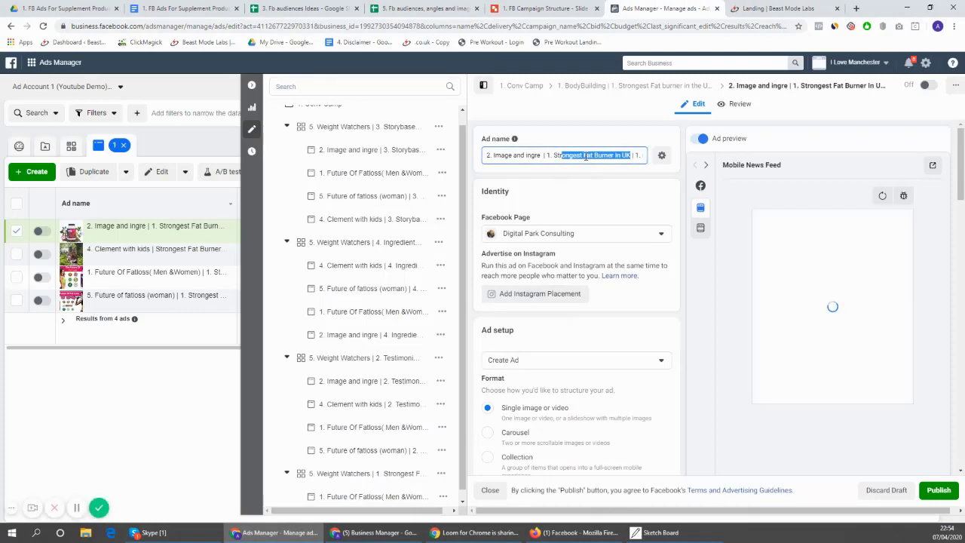
Step: Highlight the Body building audience in the ad name, then review the available Facebook Pages and the ad format options
{"action": "left_click_drag", "start_coordinate": [607, 156], "coordinate": [661, 162]}
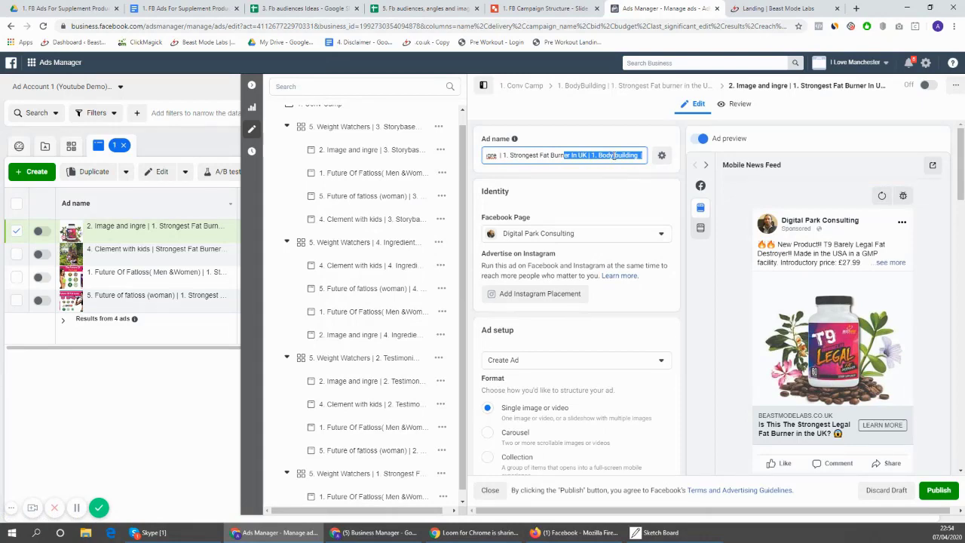
{"action": "scroll", "coordinate": [633, 151], "scroll_direction": "down", "scroll_amount": 2}
{"action": "scroll", "coordinate": [646, 144], "scroll_direction": "up", "scroll_amount": 1}
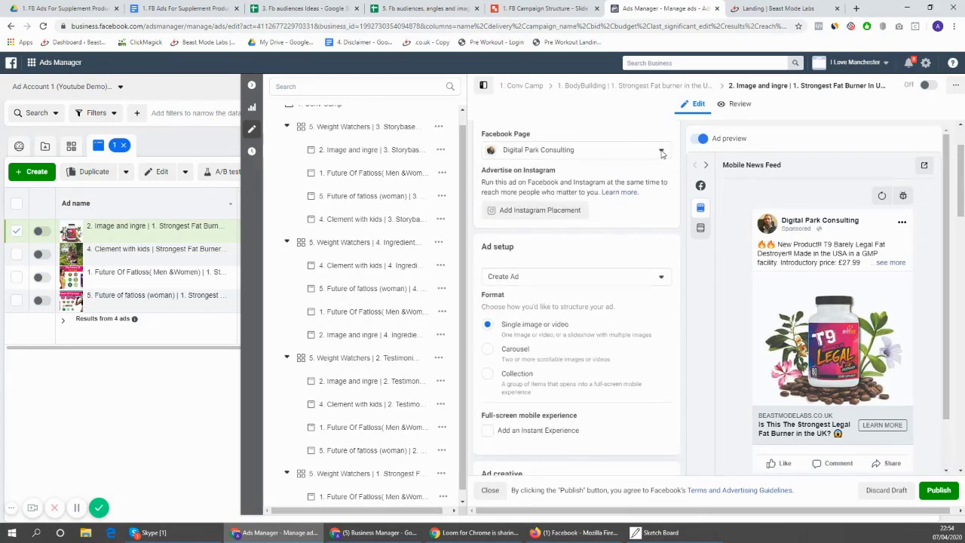
{"action": "left_click", "coordinate": [645, 150]}
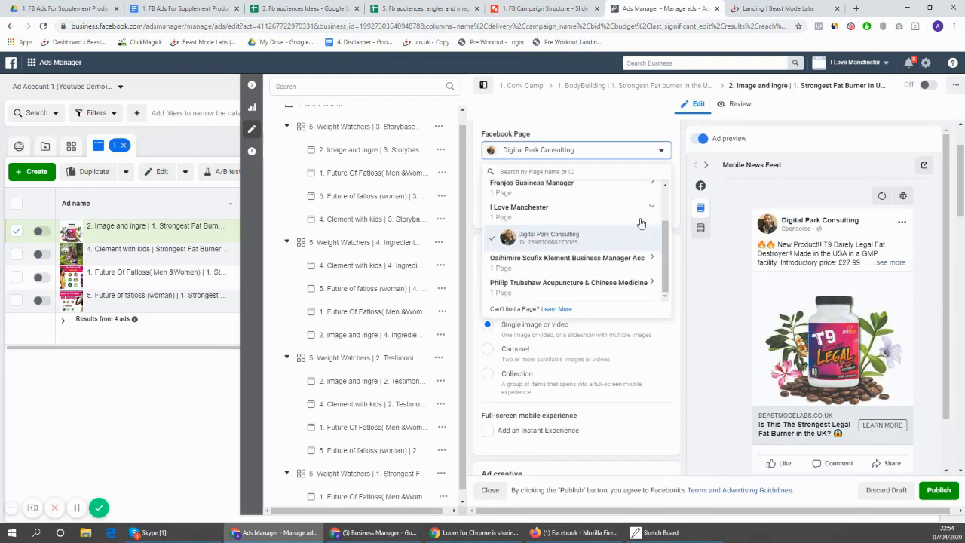
{"action": "left_click", "coordinate": [653, 154]}
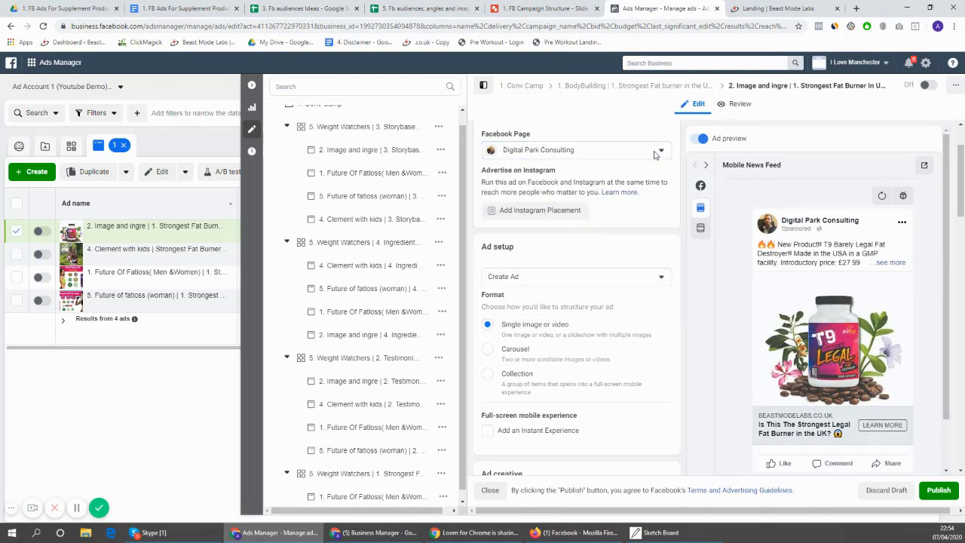
{"action": "scroll", "coordinate": [655, 154], "scroll_direction": "down", "scroll_amount": 2}
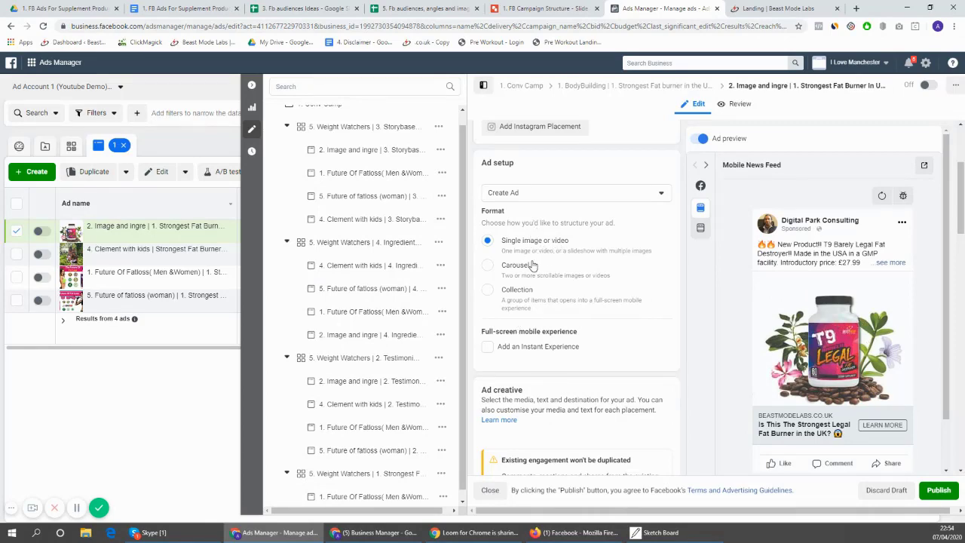
Step: Switch to the "1. FB Ads For Supplement Products" document and locate its Images table
{"action": "left_click", "coordinate": [320, 8]}
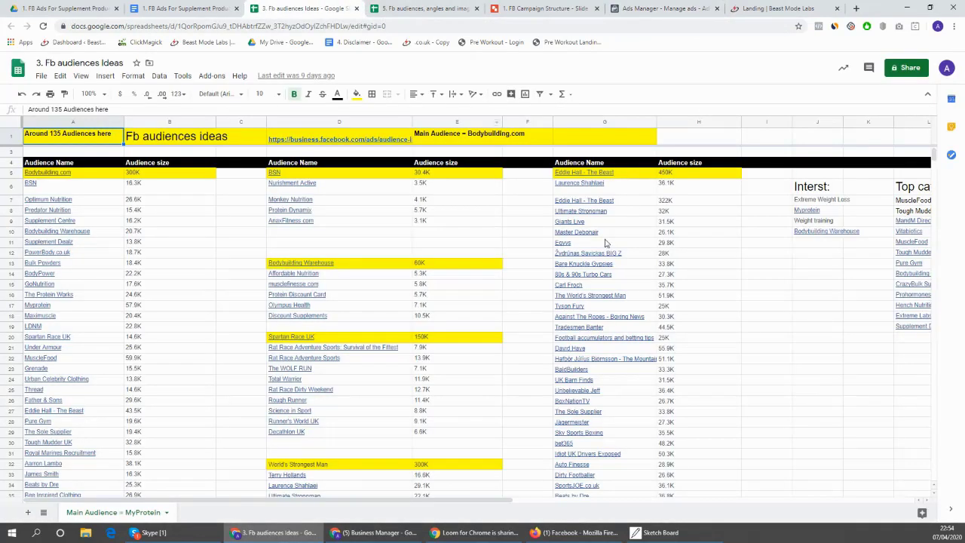
{"action": "left_click", "coordinate": [393, 8]}
{"action": "left_click", "coordinate": [223, 9]}
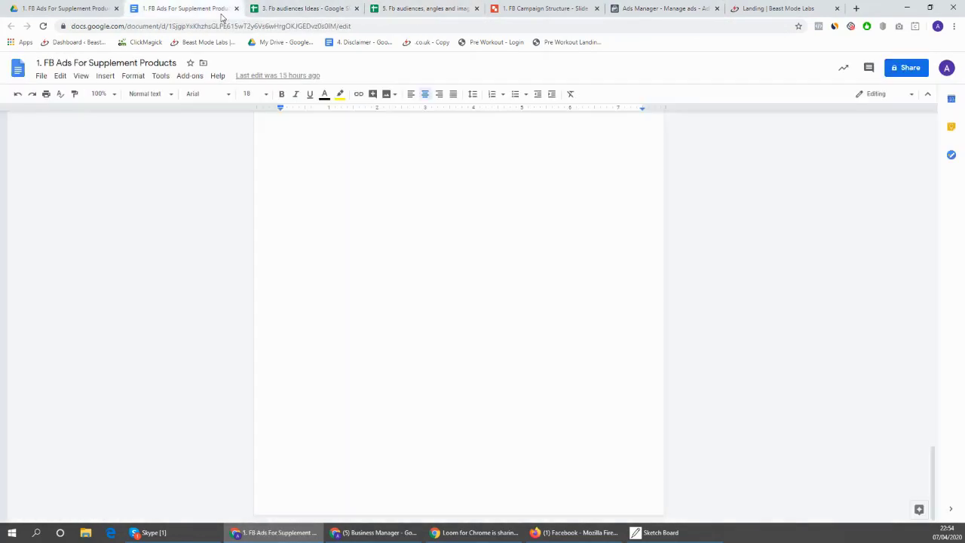
{"action": "left_click", "coordinate": [493, 7]}
{"action": "left_click", "coordinate": [664, 7]}
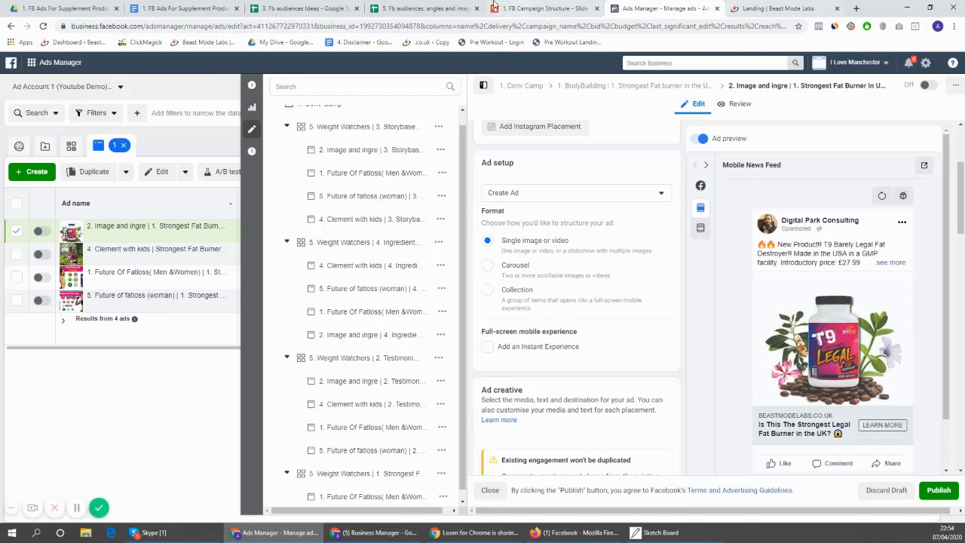
{"action": "left_click", "coordinate": [217, 8]}
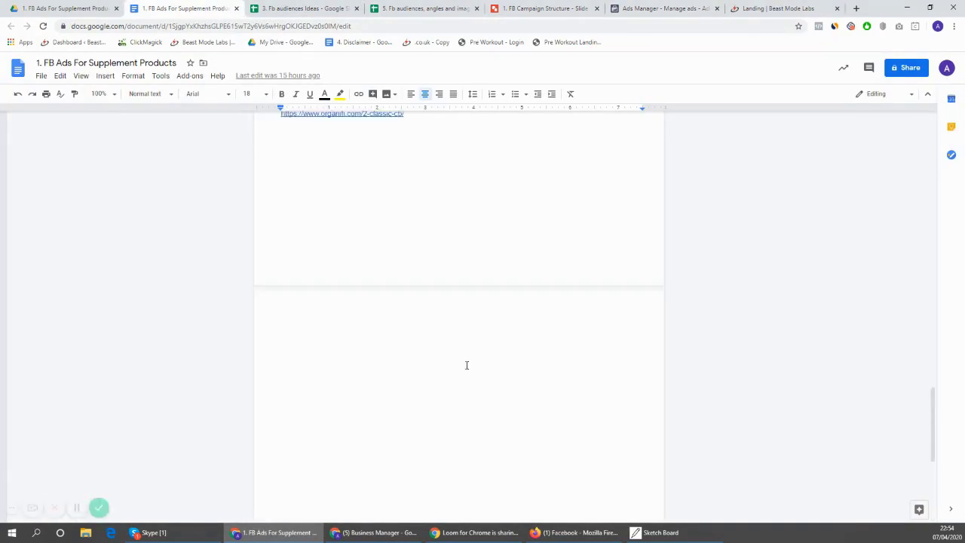
{"action": "scroll", "coordinate": [463, 369], "scroll_direction": "up", "scroll_amount": 10}
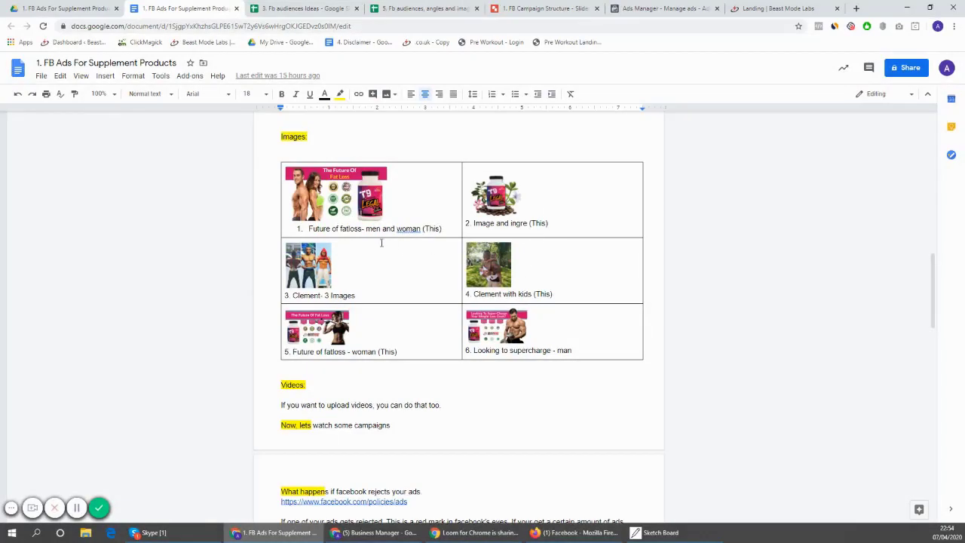
Step: Point out ad images 1 to 4 in the Images table by selecting each one
{"action": "left_click", "coordinate": [369, 197]}
{"action": "left_click", "coordinate": [506, 196]}
{"action": "left_click", "coordinate": [327, 281]}
{"action": "left_click", "coordinate": [475, 281]}
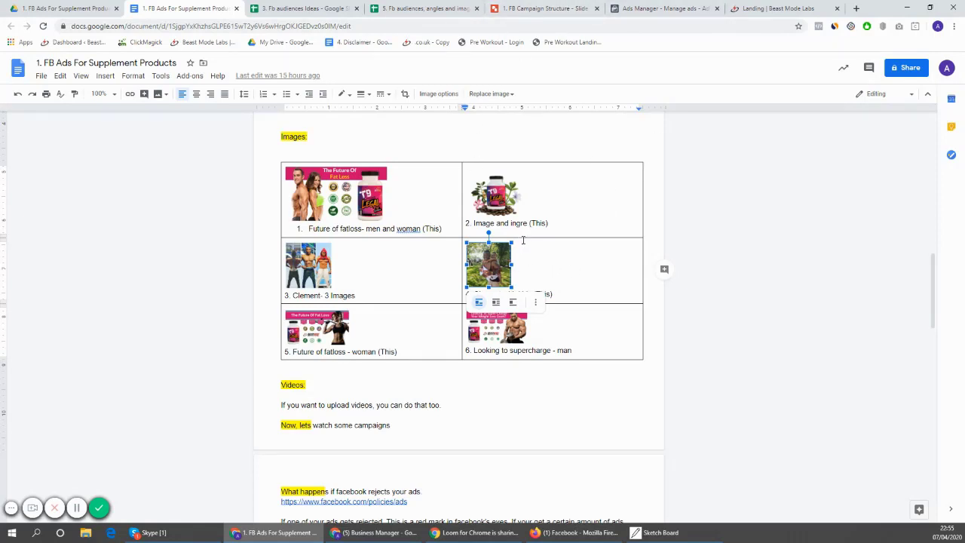
Step: Enlarge image 4 in the Images table for a closer look, shrink it back to thumbnail size and return to Ads Manager
{"action": "left_click_drag", "start_coordinate": [512, 242], "coordinate": [555, 226]}
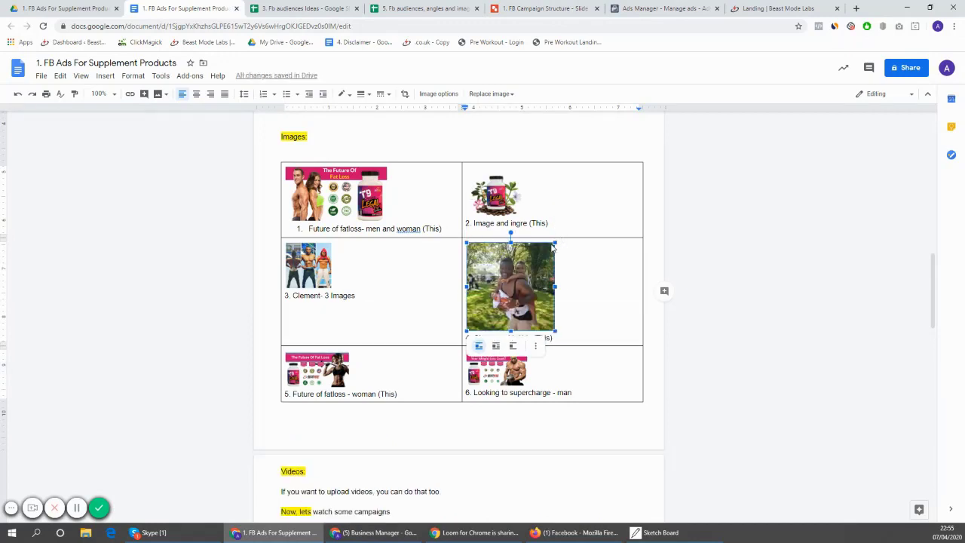
{"action": "left_click_drag", "start_coordinate": [554, 244], "coordinate": [518, 245]}
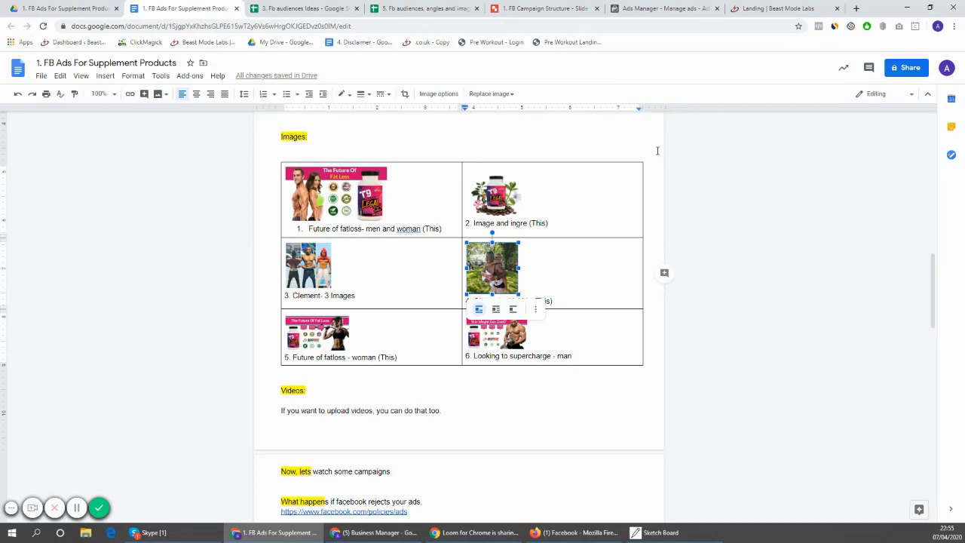
{"action": "left_click", "coordinate": [679, 9]}
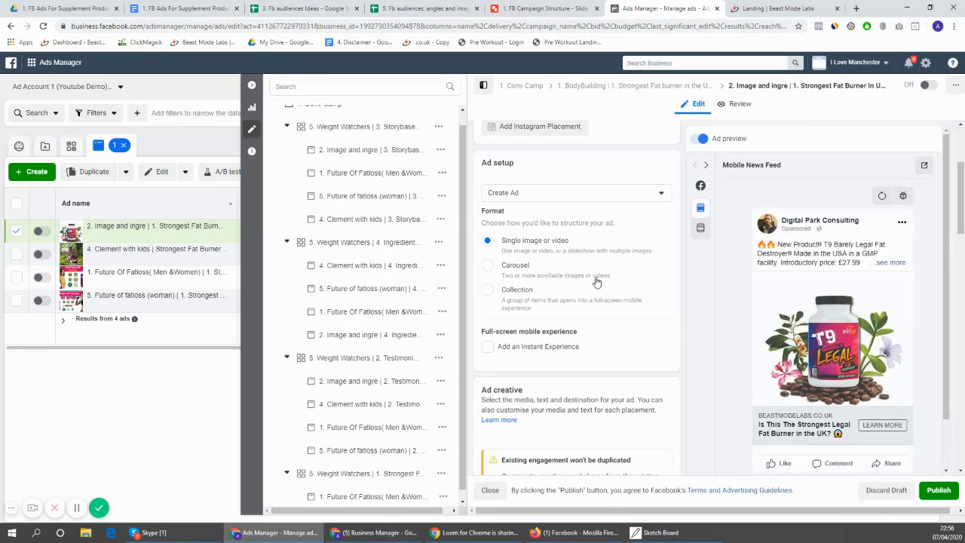
Step: Review the Ad creative section, including the Facebook News Feed image "2. Image and ingre.jpg" and its image editing options
{"action": "scroll", "coordinate": [633, 280], "scroll_direction": "down", "scroll_amount": 1}
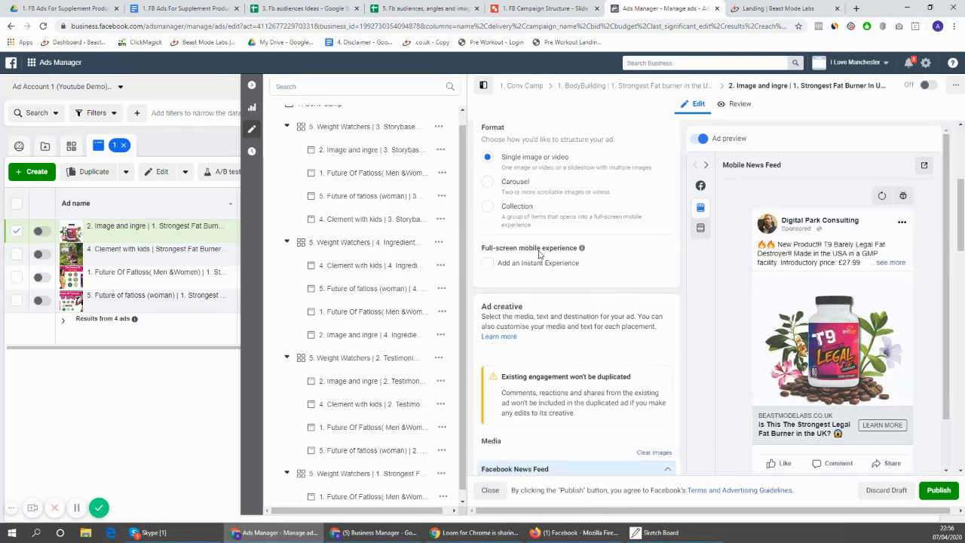
{"action": "scroll", "coordinate": [595, 264], "scroll_direction": "down", "scroll_amount": 1}
{"action": "scroll", "coordinate": [611, 258], "scroll_direction": "down", "scroll_amount": 1}
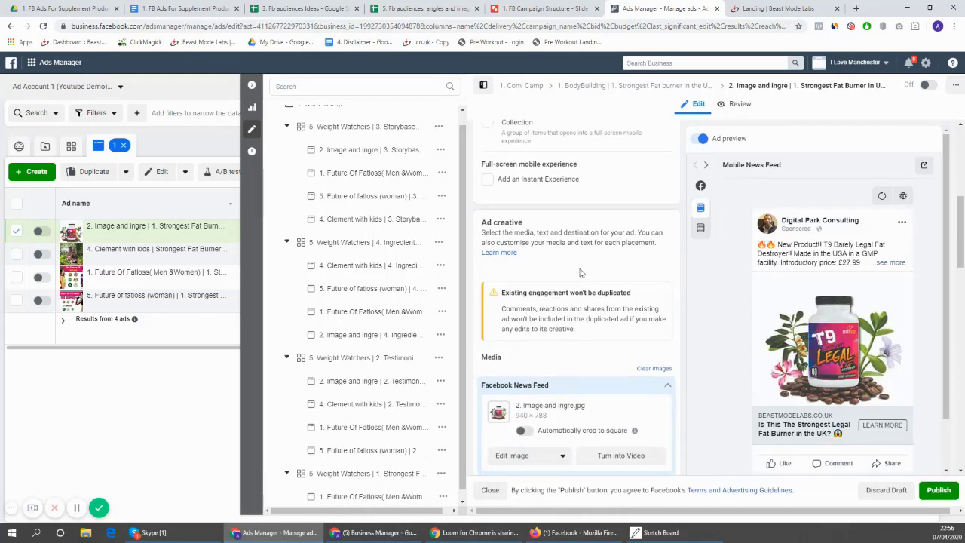
{"action": "scroll", "coordinate": [573, 271], "scroll_direction": "down", "scroll_amount": 1}
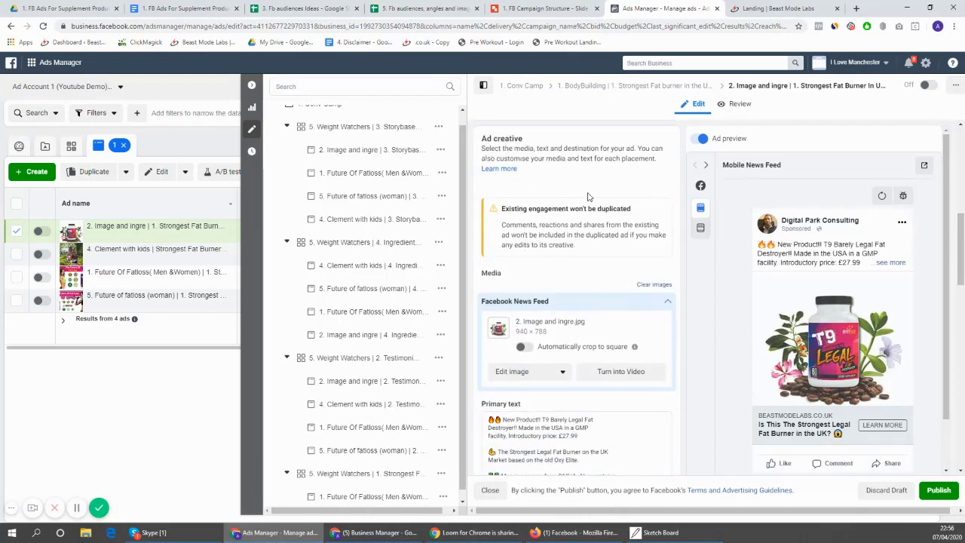
{"action": "scroll", "coordinate": [599, 222], "scroll_direction": "down", "scroll_amount": 1}
{"action": "left_click", "coordinate": [559, 293]}
{"action": "left_click", "coordinate": [556, 289]}
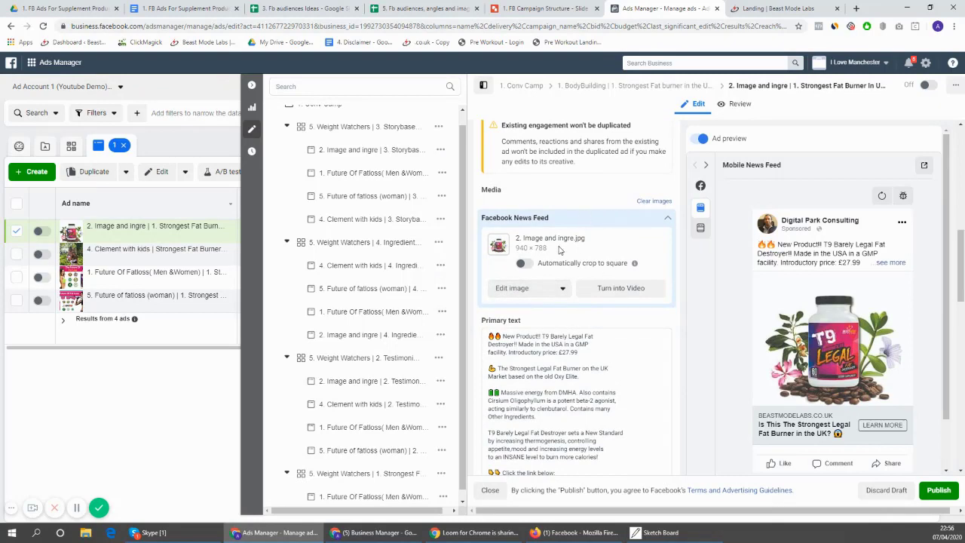
Step: Highlight the fat burner and ingredient passages of the ad's primary text, along with the Primary text label
{"action": "scroll", "coordinate": [603, 254], "scroll_direction": "down", "scroll_amount": 2}
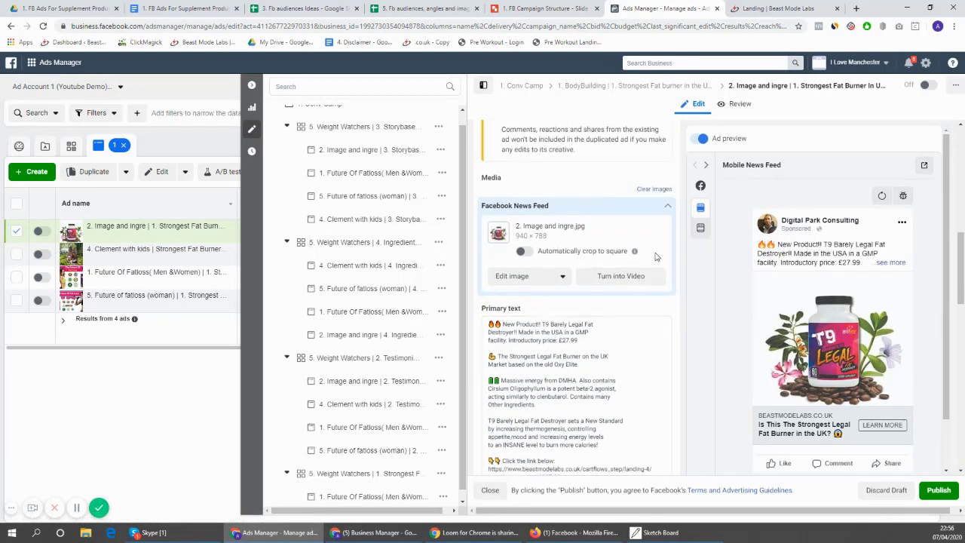
{"action": "left_click_drag", "start_coordinate": [577, 208], "coordinate": [580, 320]}
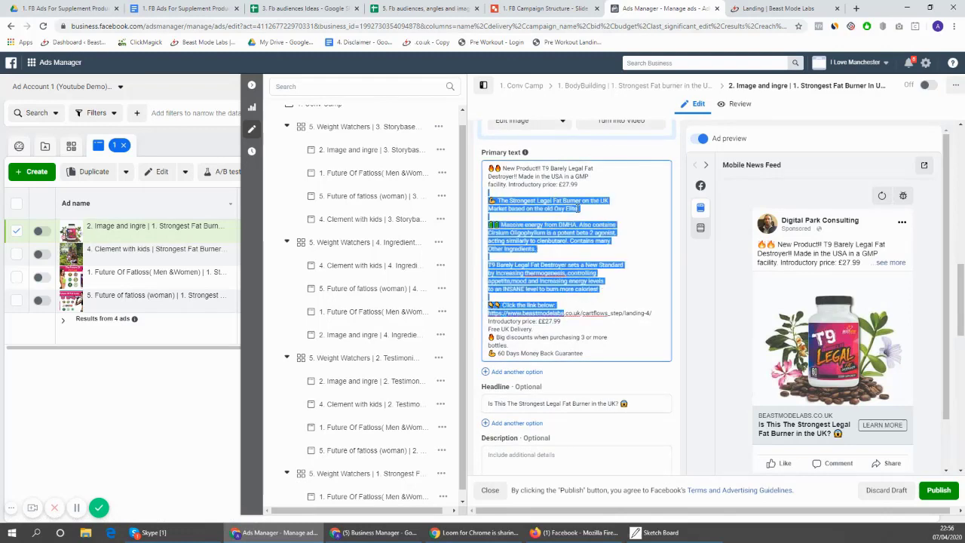
{"action": "left_click", "coordinate": [598, 211]}
{"action": "left_click", "coordinate": [610, 241], "text": "shift"}
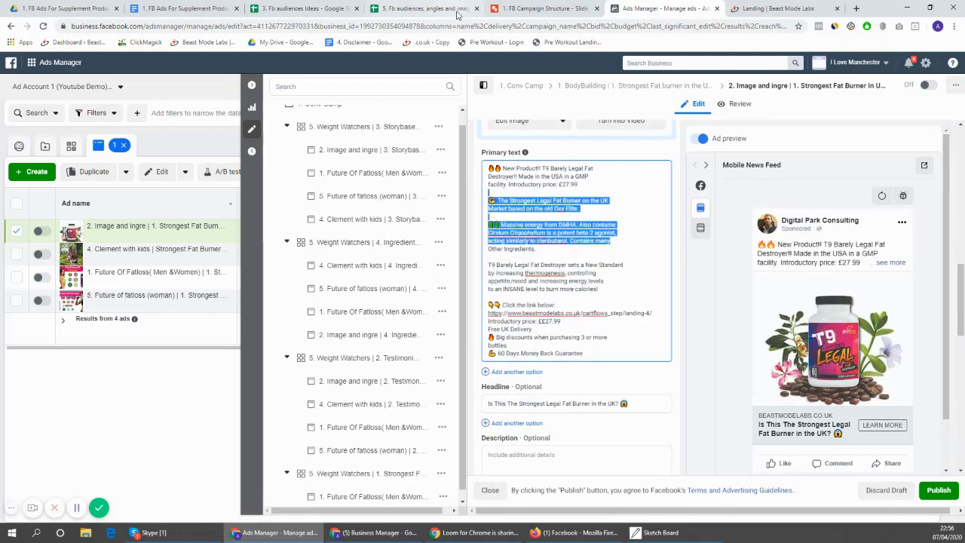
{"action": "scroll", "coordinate": [569, 187], "scroll_direction": "down", "scroll_amount": 1}
{"action": "scroll", "coordinate": [482, 226], "scroll_direction": "up", "scroll_amount": 3}
{"action": "left_click_drag", "start_coordinate": [480, 229], "coordinate": [511, 238]}
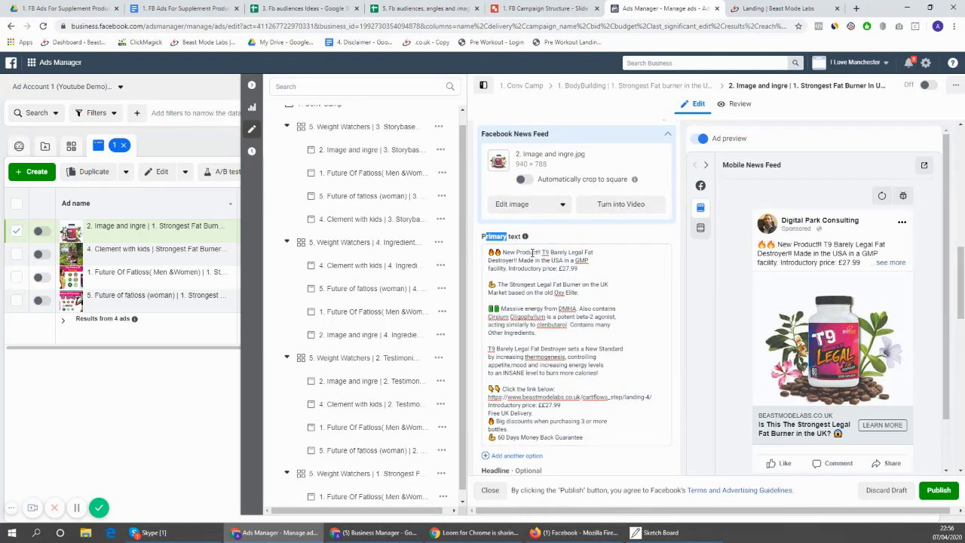
Step: Highlight the ad's headline and enter "Optional" as the ad description
{"action": "scroll", "coordinate": [511, 239], "scroll_direction": "down", "scroll_amount": 1}
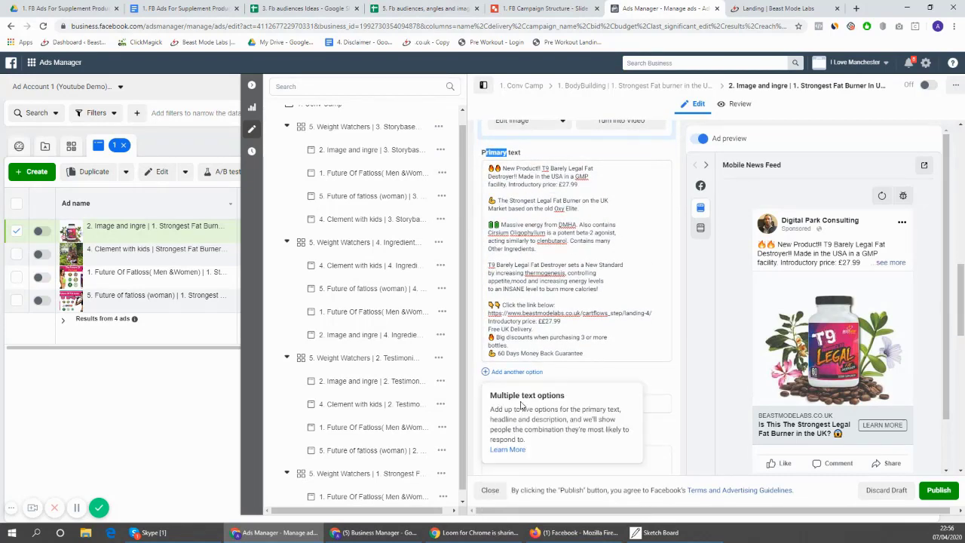
{"action": "left_click_drag", "start_coordinate": [510, 404], "coordinate": [601, 402]}
{"action": "scroll", "coordinate": [646, 389], "scroll_direction": "down", "scroll_amount": 1}
{"action": "left_click", "coordinate": [565, 381]}
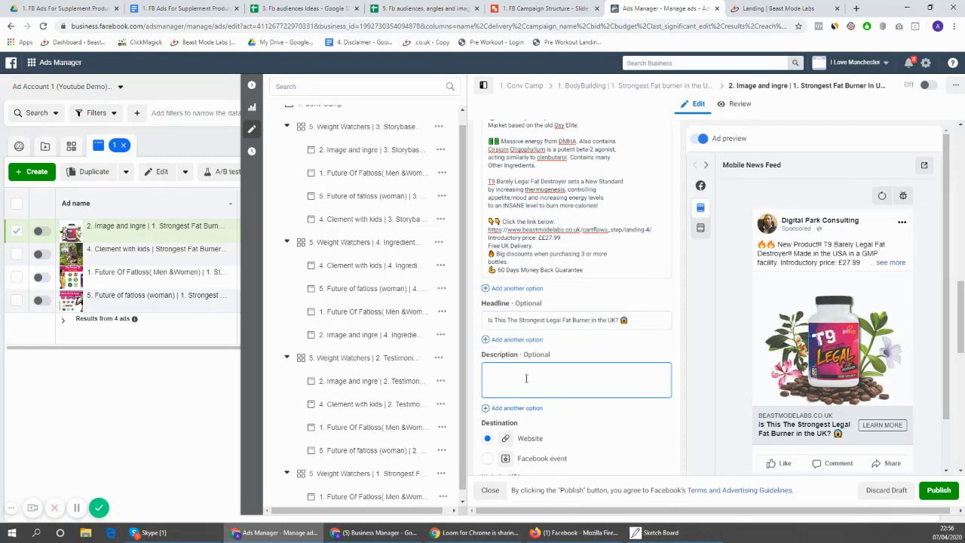
{"action": "type", "text": "Optional"}
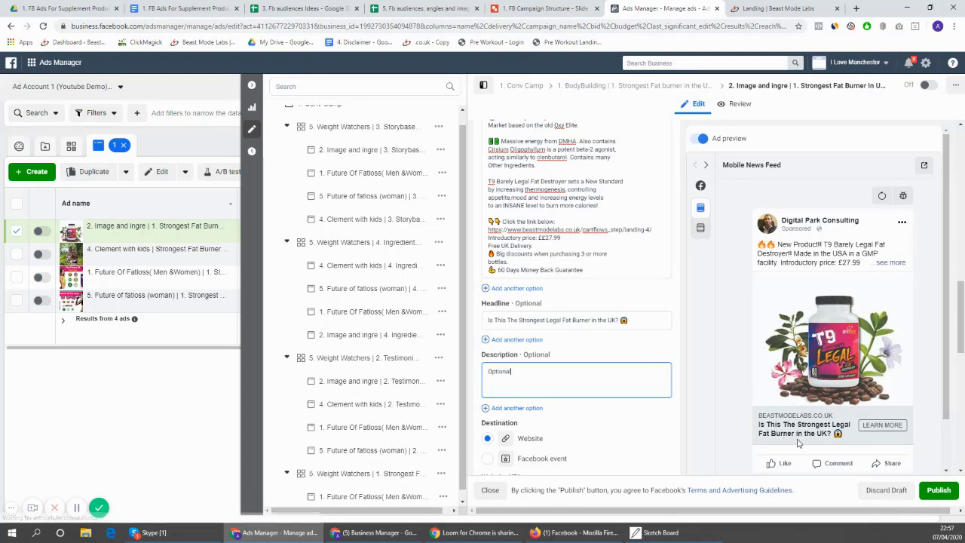
Step: Review the ad's website destination, show the Beast Mode Labs landing page and its web address, and return to Ads Manager
{"action": "scroll", "coordinate": [681, 356], "scroll_direction": "down", "scroll_amount": 3}
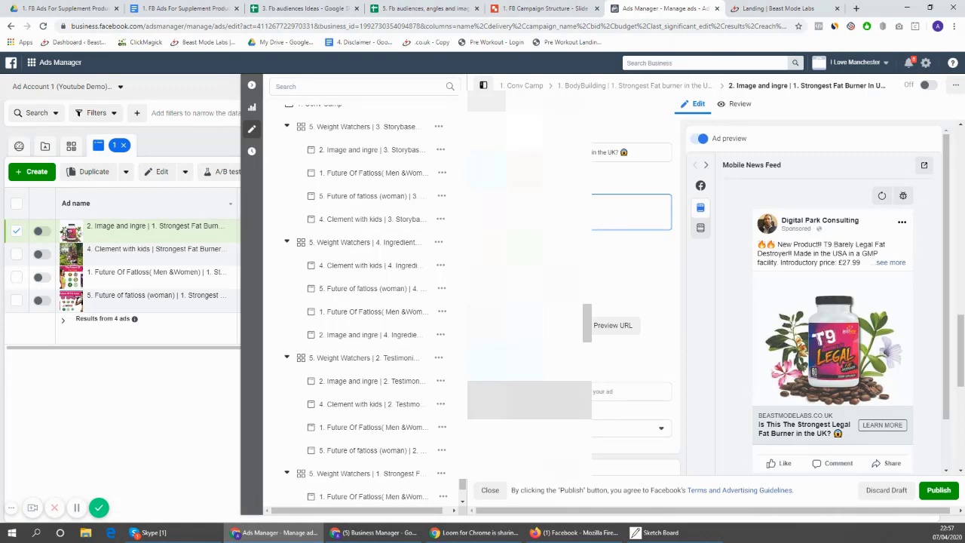
{"action": "scroll", "coordinate": [573, 298], "scroll_direction": "down", "scroll_amount": 1}
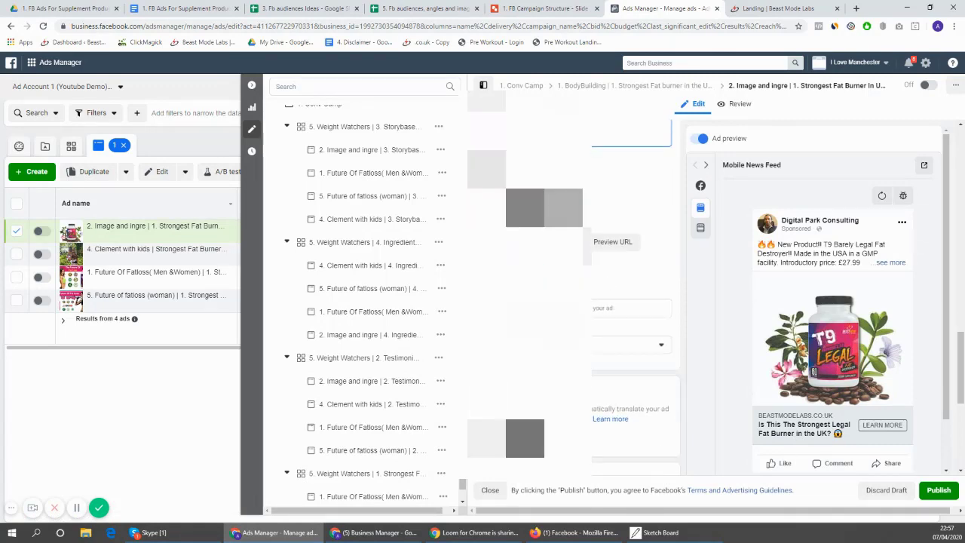
{"action": "left_click", "coordinate": [789, 6]}
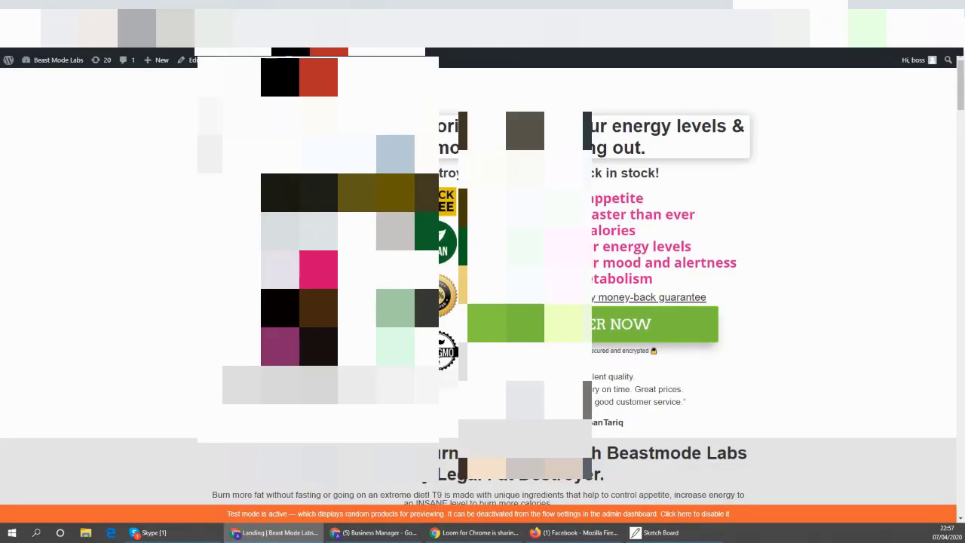
{"action": "left_click", "coordinate": [175, 34]}
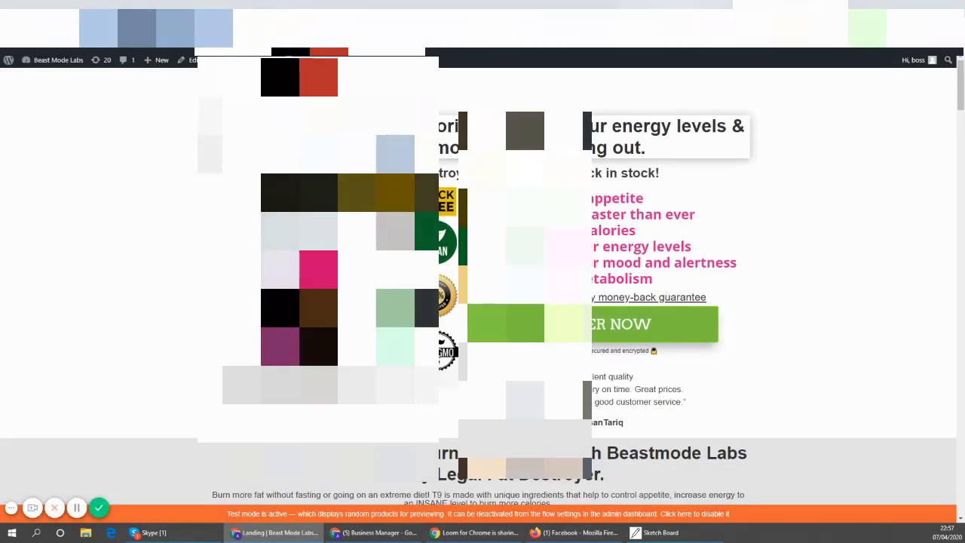
{"action": "left_click", "coordinate": [662, 6]}
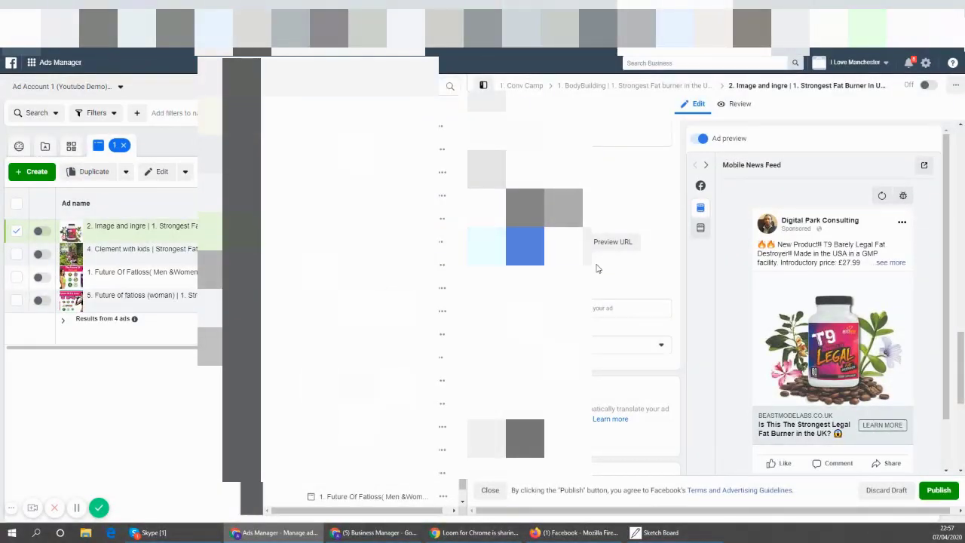
Step: Look through the ad's call to action options, leaving Learn More selected
{"action": "scroll", "coordinate": [655, 270], "scroll_direction": "down", "scroll_amount": 1}
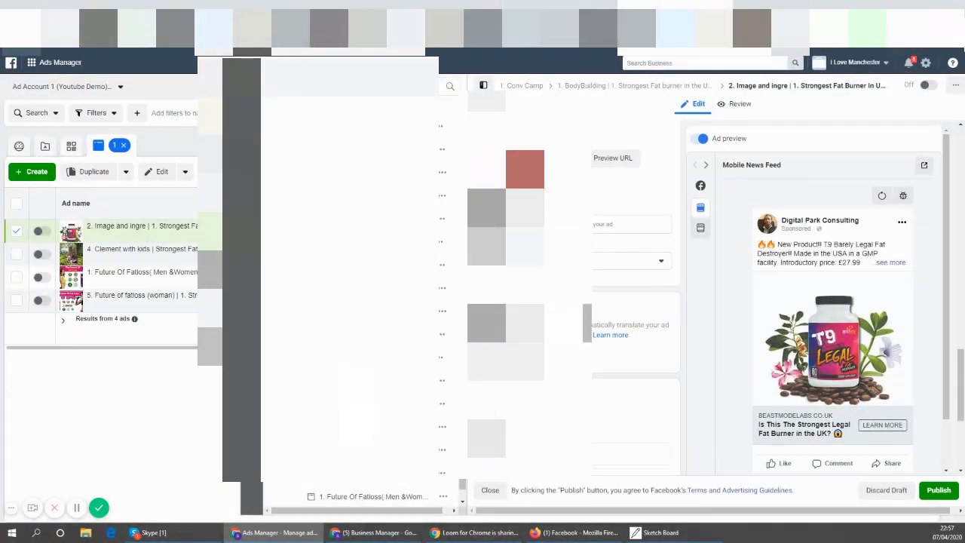
{"action": "left_click", "coordinate": [604, 260]}
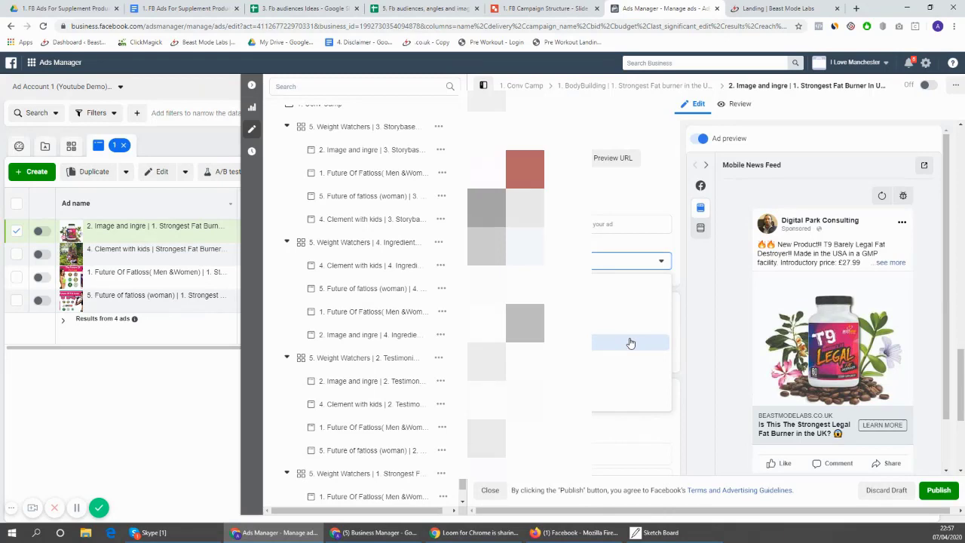
{"action": "scroll", "coordinate": [631, 341], "scroll_direction": "down", "scroll_amount": 1}
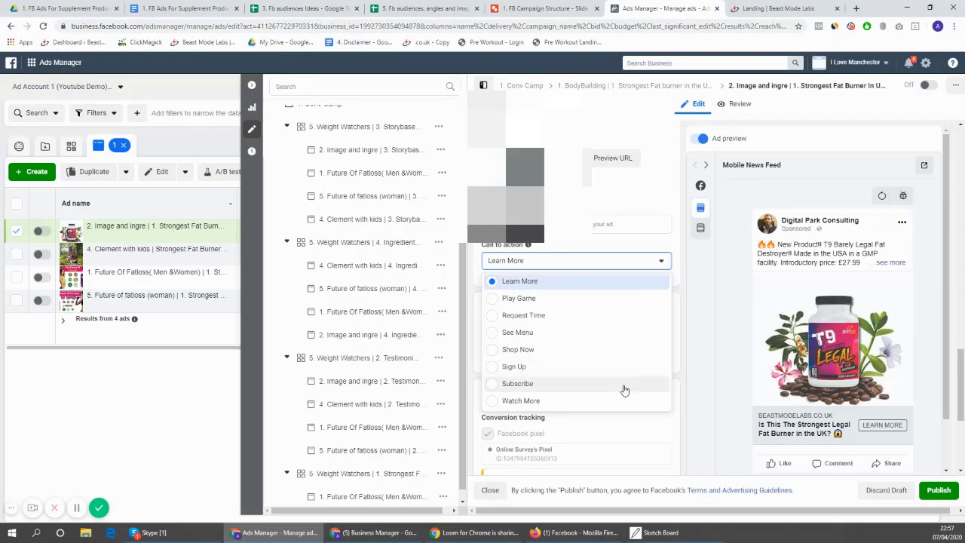
{"action": "scroll", "coordinate": [620, 381], "scroll_direction": "down", "scroll_amount": 3}
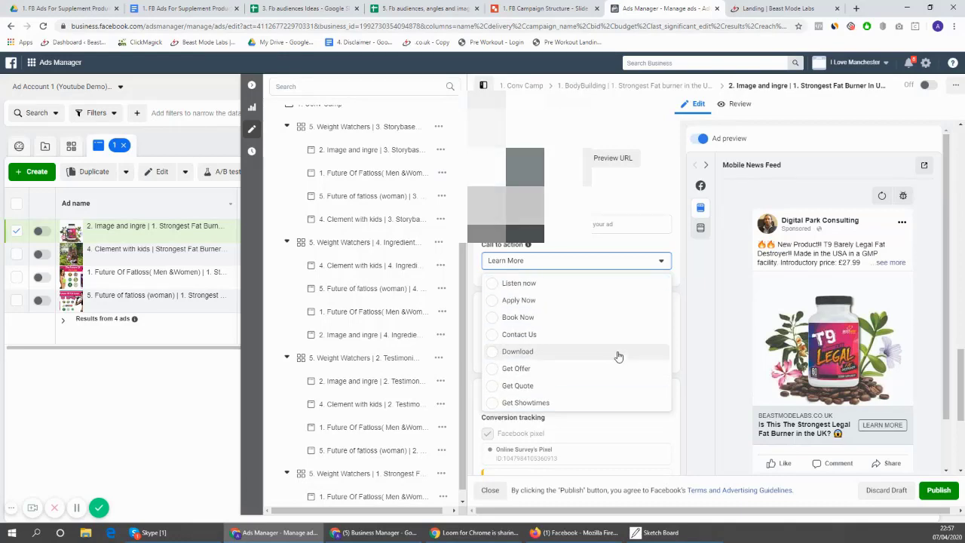
{"action": "left_click", "coordinate": [689, 294]}
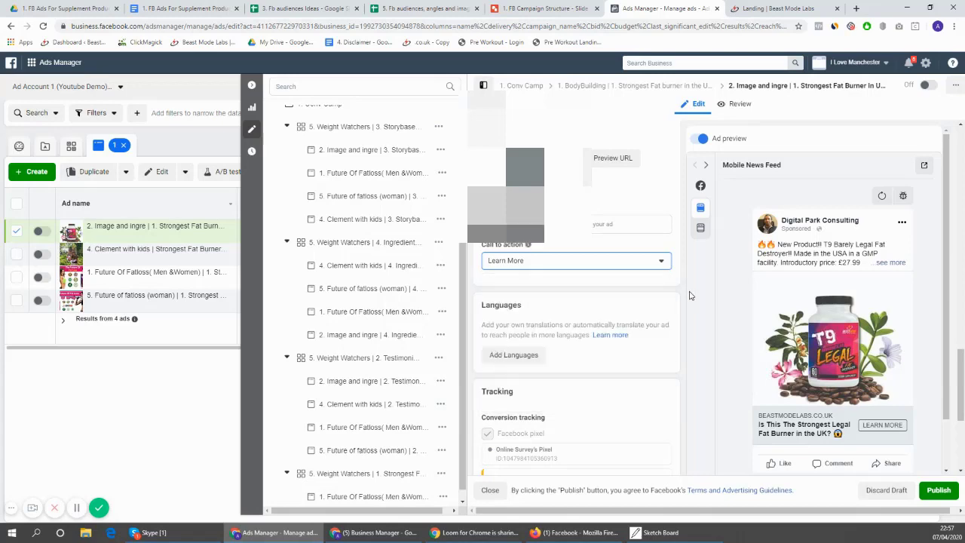
Step: Check the ad's call to action options again, keeping Learn More, and review its Languages and Tracking sections
{"action": "left_click", "coordinate": [651, 264]}
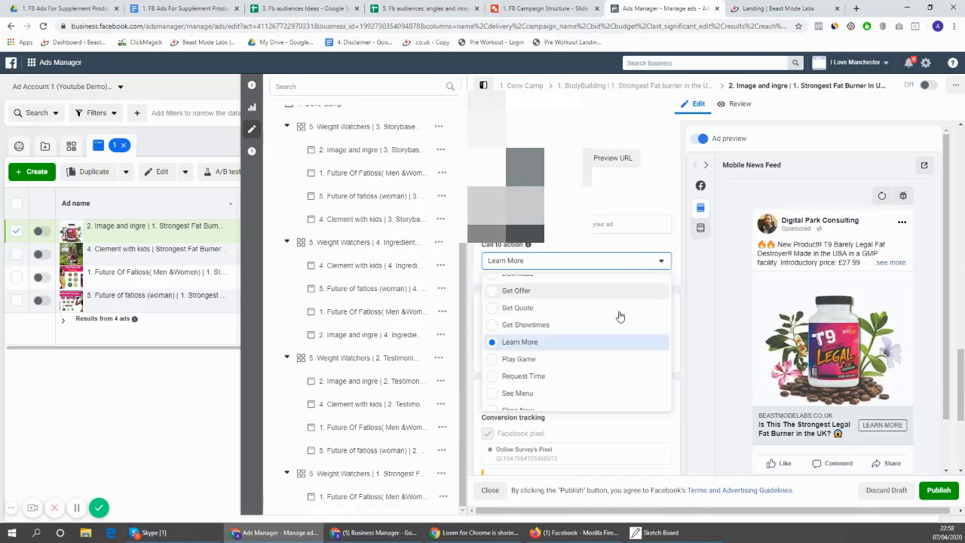
{"action": "left_click", "coordinate": [681, 294]}
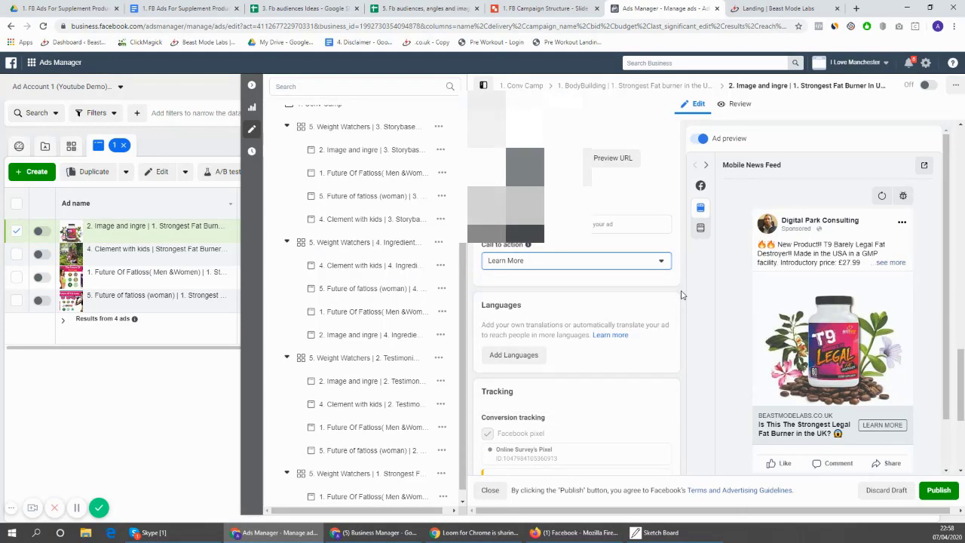
{"action": "scroll", "coordinate": [681, 294], "scroll_direction": "down", "scroll_amount": 1}
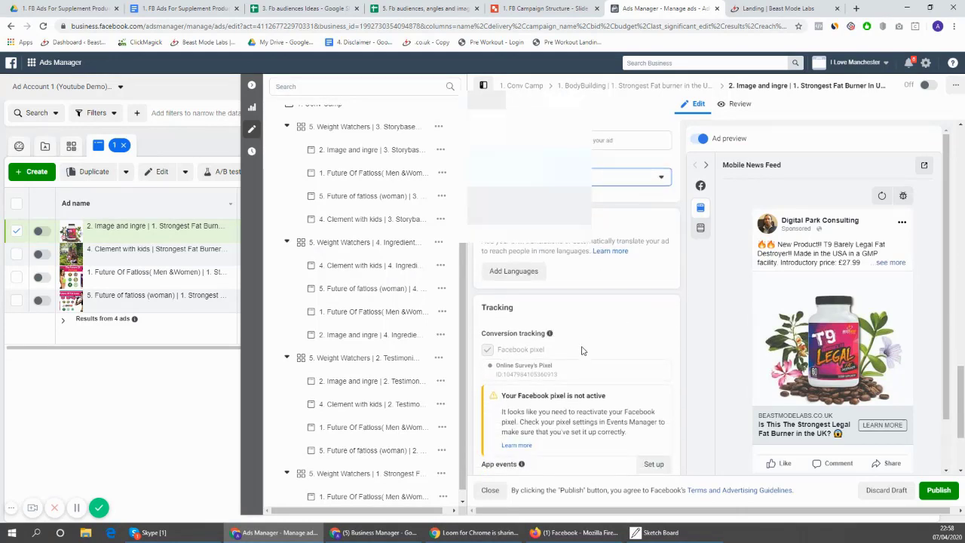
{"action": "scroll", "coordinate": [584, 321], "scroll_direction": "down", "scroll_amount": 2}
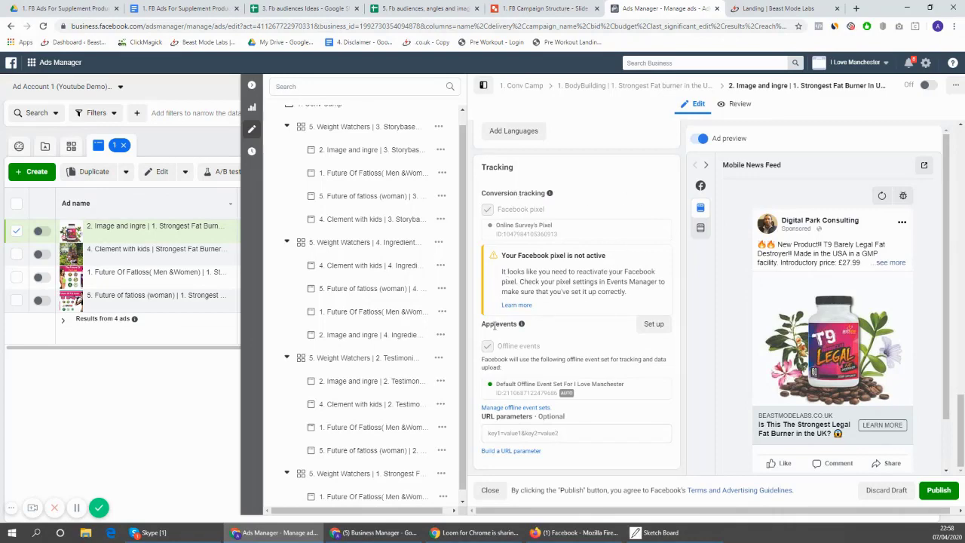
{"action": "mouse_move", "coordinate": [569, 417]}
Step: Go back to the start of the ad's settings and preview the ad as Desktop News Feed
{"action": "scroll", "coordinate": [643, 407], "scroll_direction": "up", "scroll_amount": 10}
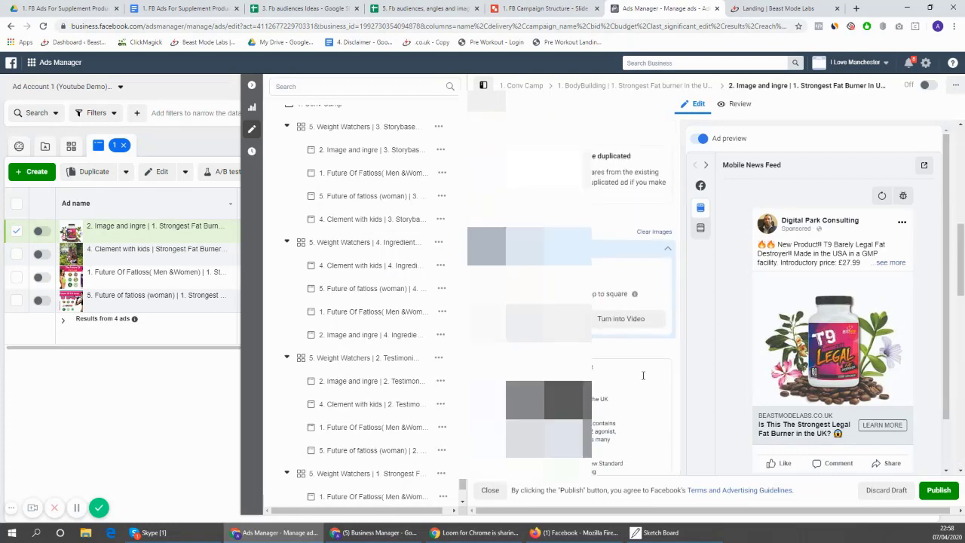
{"action": "scroll", "coordinate": [646, 339], "scroll_direction": "up", "scroll_amount": 5}
{"action": "right_click", "coordinate": [644, 242]}
{"action": "key", "text": "Escape"}
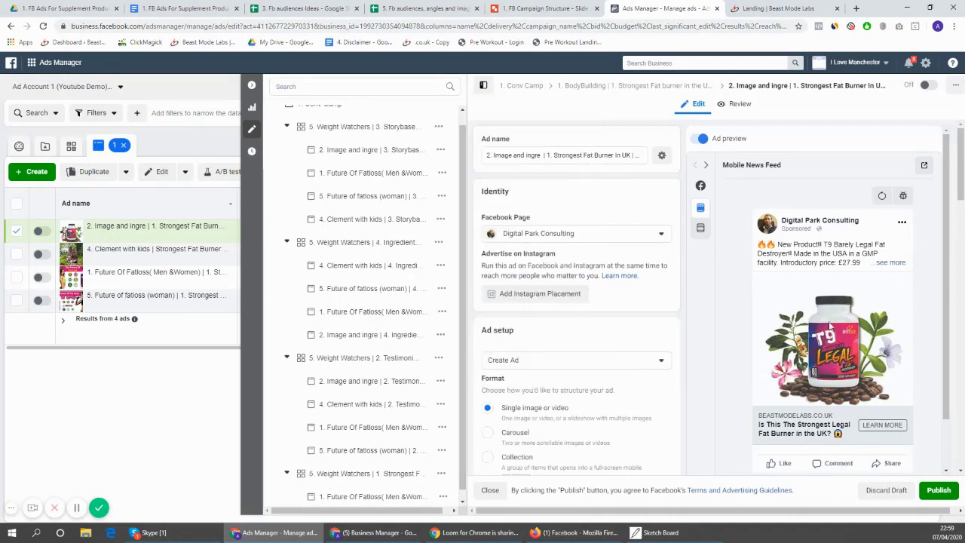
{"action": "mouse_move", "coordinate": [705, 207]}
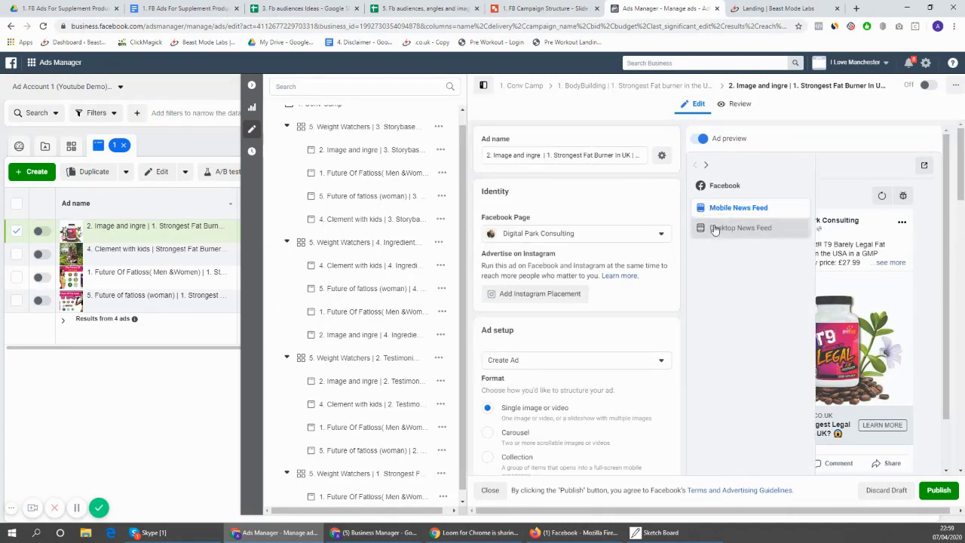
{"action": "left_click", "coordinate": [714, 229]}
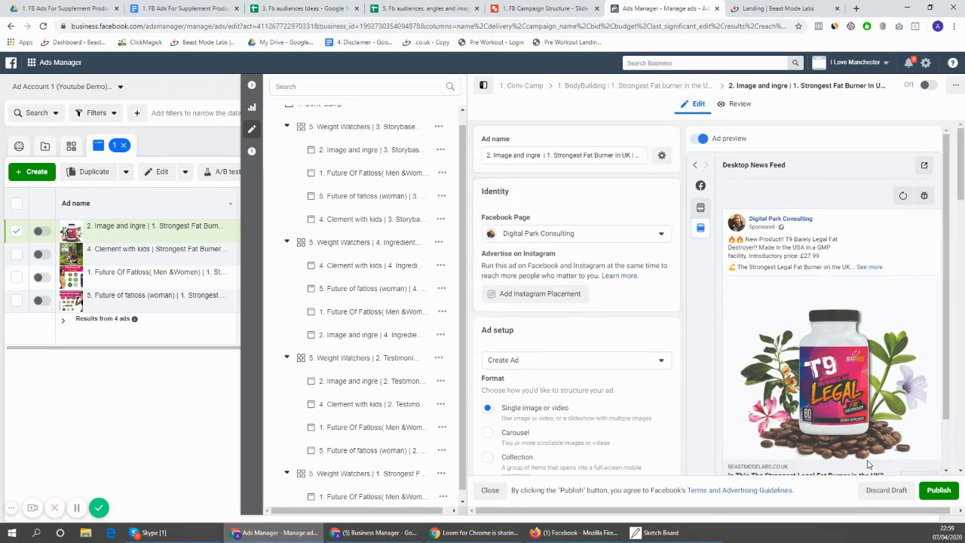
Step: Publish the edited Image and ingre ad and collapse the editing pane
{"action": "left_click", "coordinate": [934, 491]}
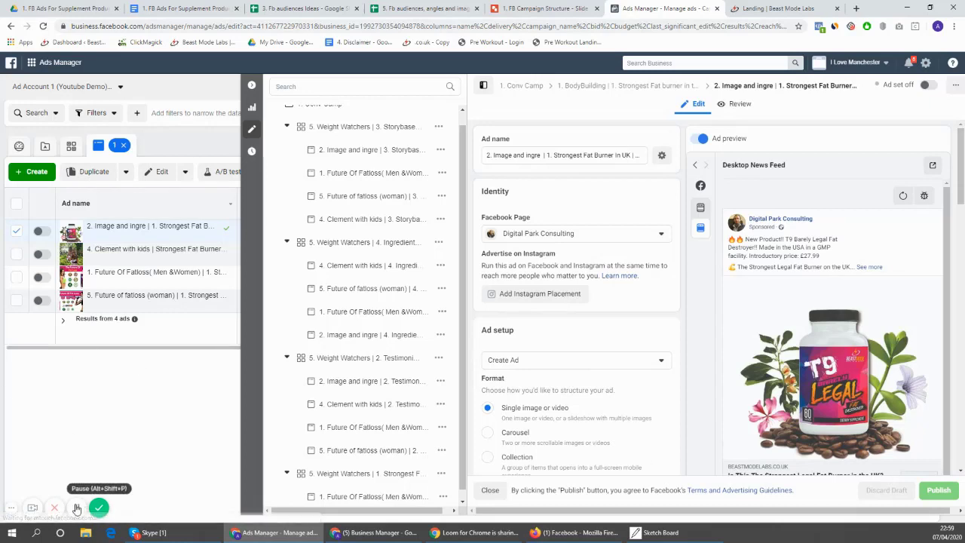
{"action": "scroll", "coordinate": [832, 337], "scroll_direction": "down", "scroll_amount": 1}
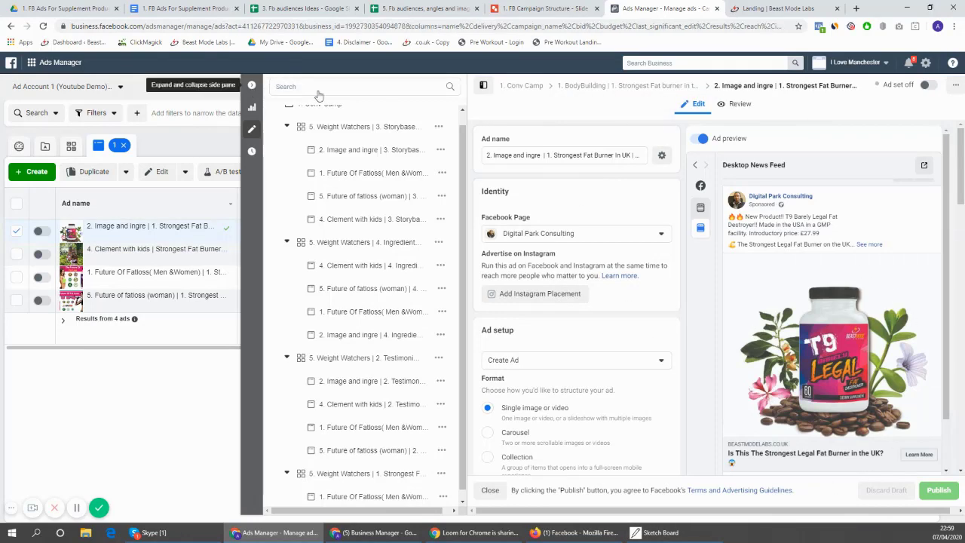
{"action": "left_click", "coordinate": [253, 84]}
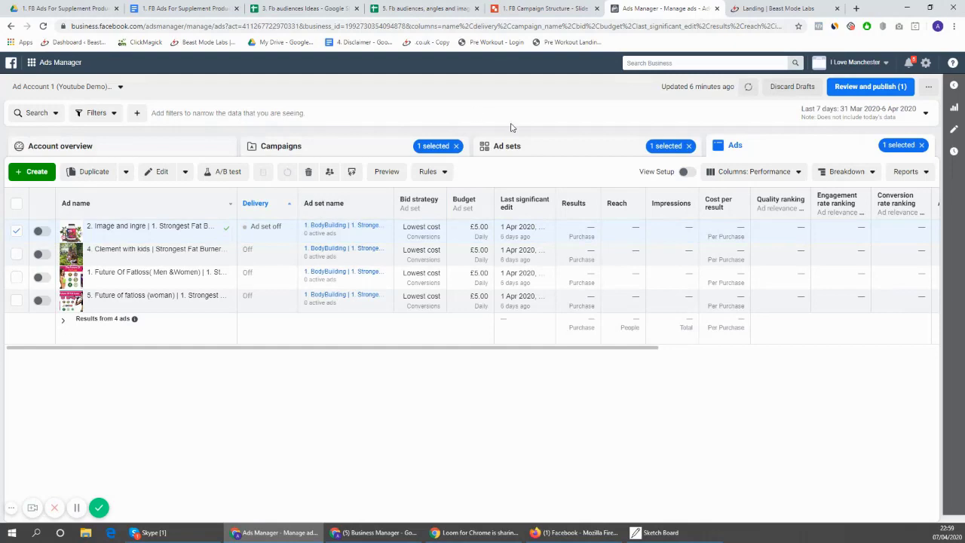
Step: Open the 1. Conv Camp campaign from the campaign list and look through all of its ad sets
{"action": "left_click", "coordinate": [368, 148]}
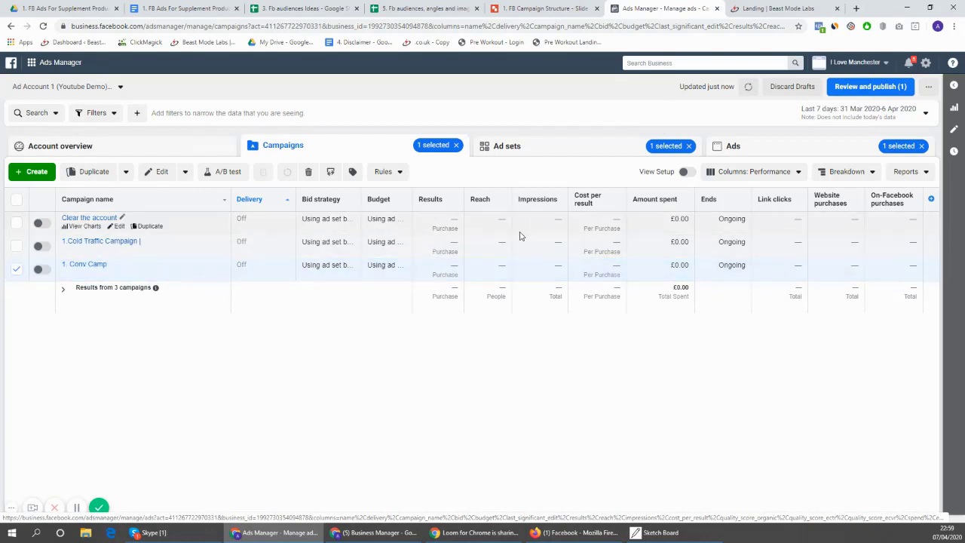
{"action": "left_click", "coordinate": [94, 266]}
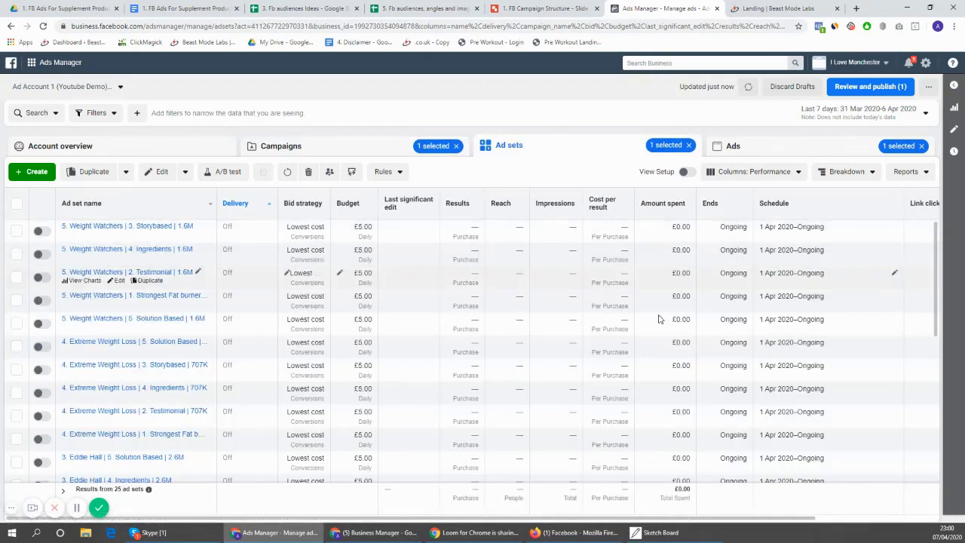
{"action": "left_click", "coordinate": [339, 151]}
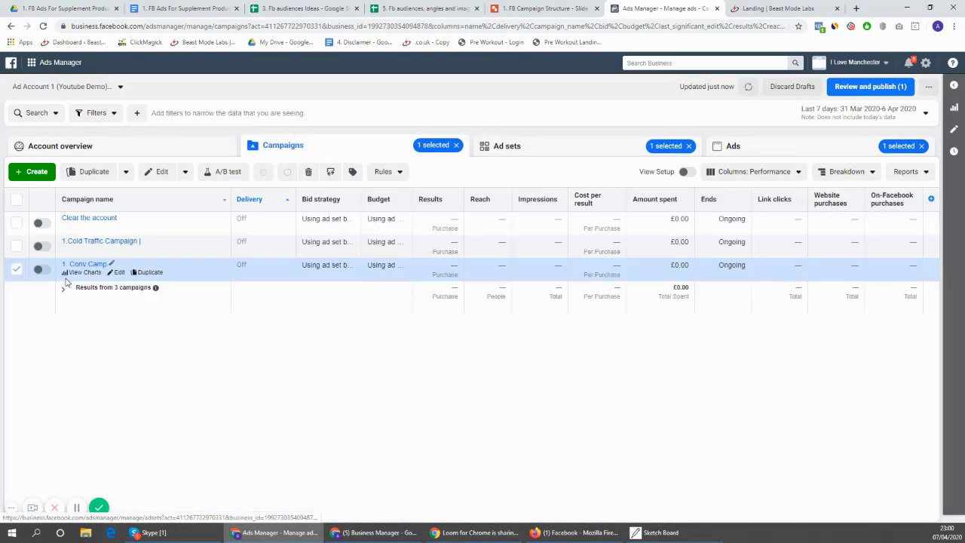
{"action": "left_click", "coordinate": [76, 264]}
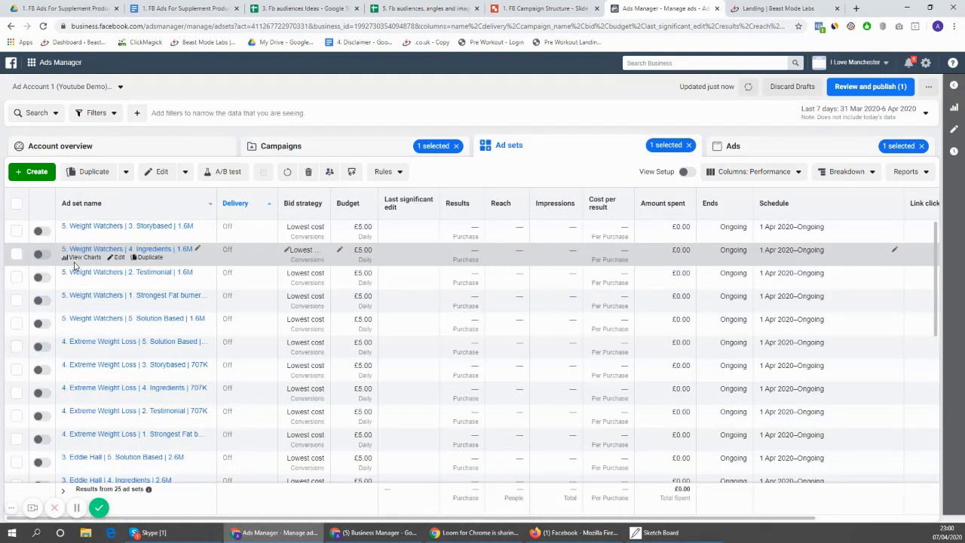
{"action": "scroll", "coordinate": [30, 339], "scroll_direction": "down", "scroll_amount": 5}
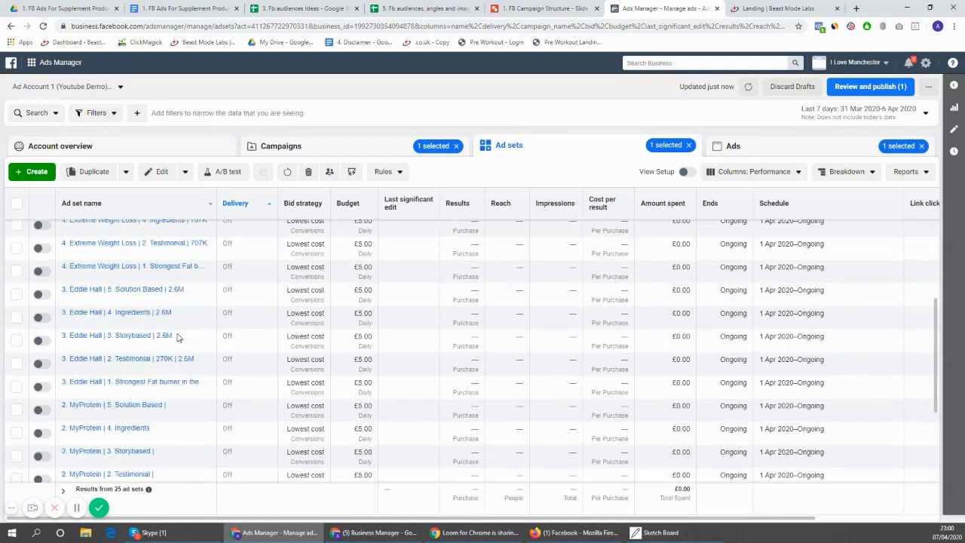
{"action": "left_click", "coordinate": [17, 470]}
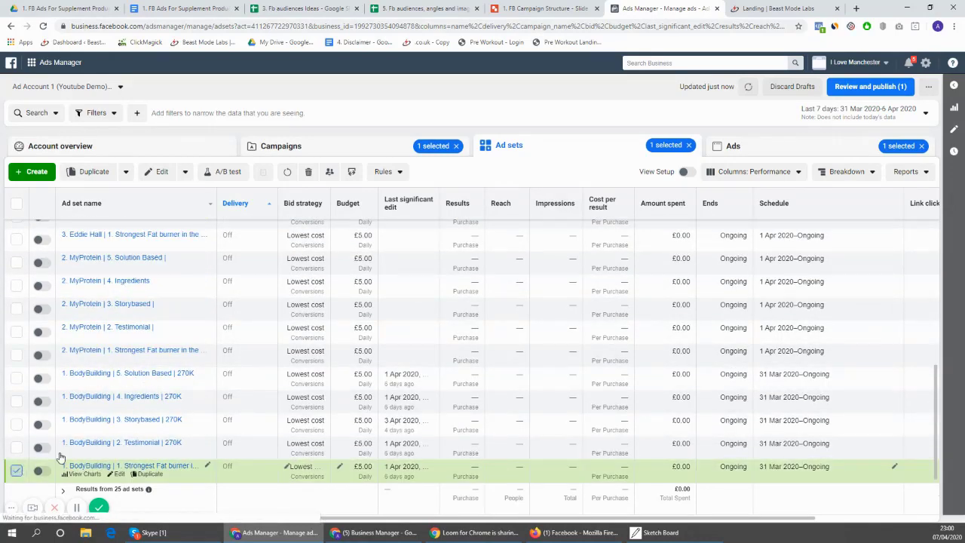
{"action": "scroll", "coordinate": [136, 317], "scroll_direction": "up", "scroll_amount": 10}
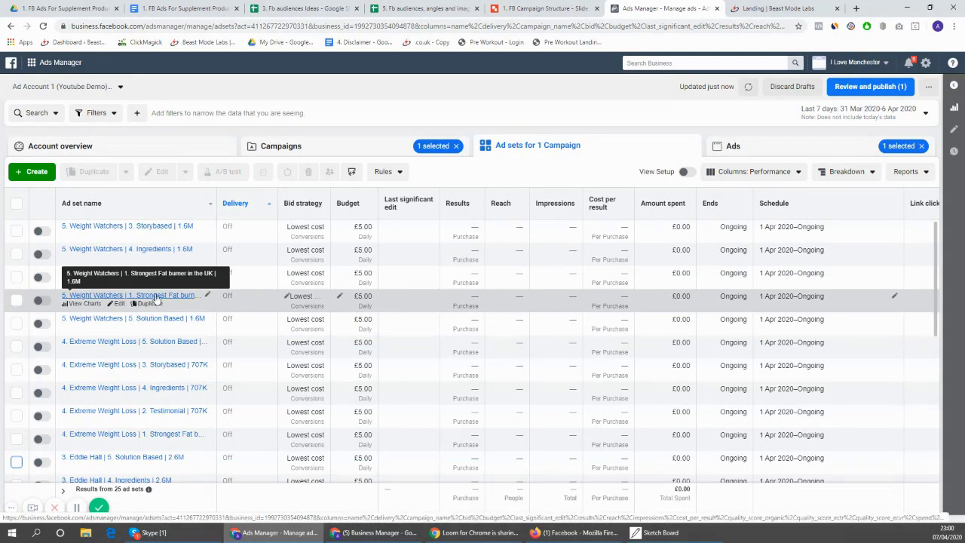
Step: View the ads in the 5. Weight Watchers | 3. Storybased ad set and return to the campaign list
{"action": "left_click", "coordinate": [163, 228]}
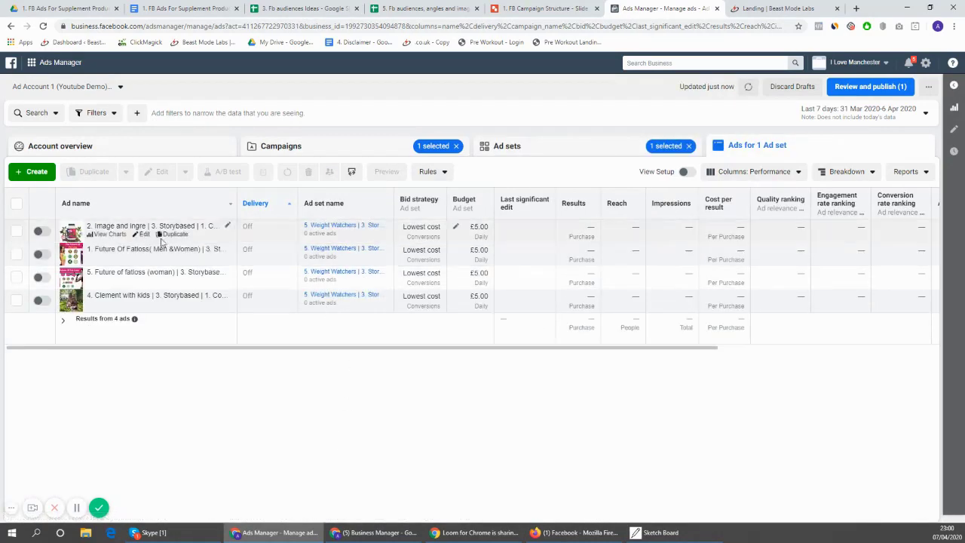
{"action": "left_click", "coordinate": [552, 150]}
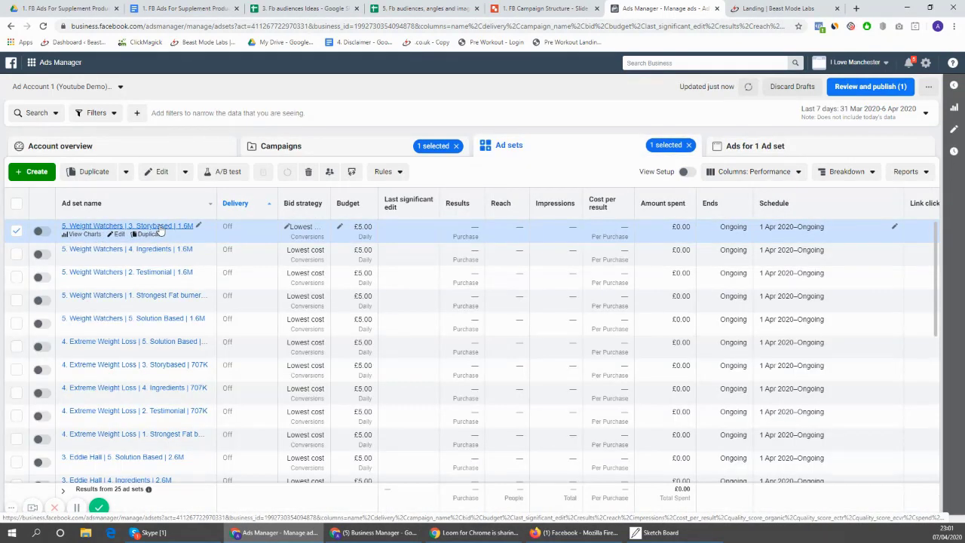
{"action": "left_click", "coordinate": [159, 226]}
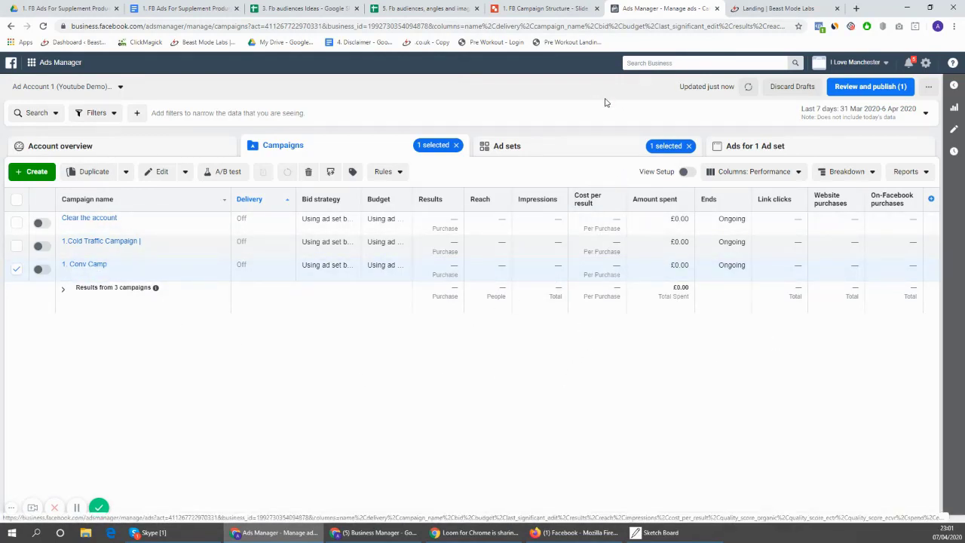
Step: Switch to the 1. FB Ads For Supplement Products document in Google Docs and look through it for the Images table
{"action": "left_click", "coordinate": [387, 8]}
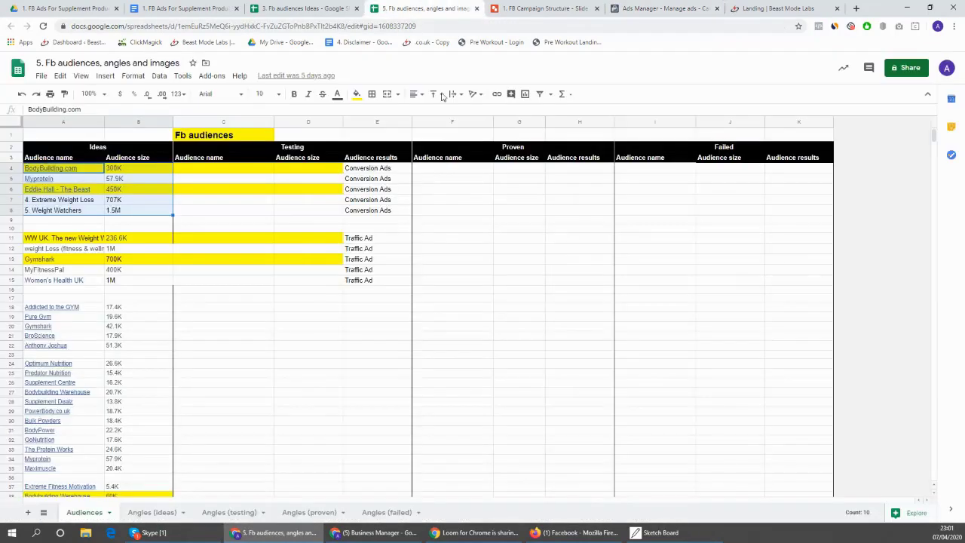
{"action": "left_click", "coordinate": [360, 8]}
{"action": "left_click", "coordinate": [214, 8]}
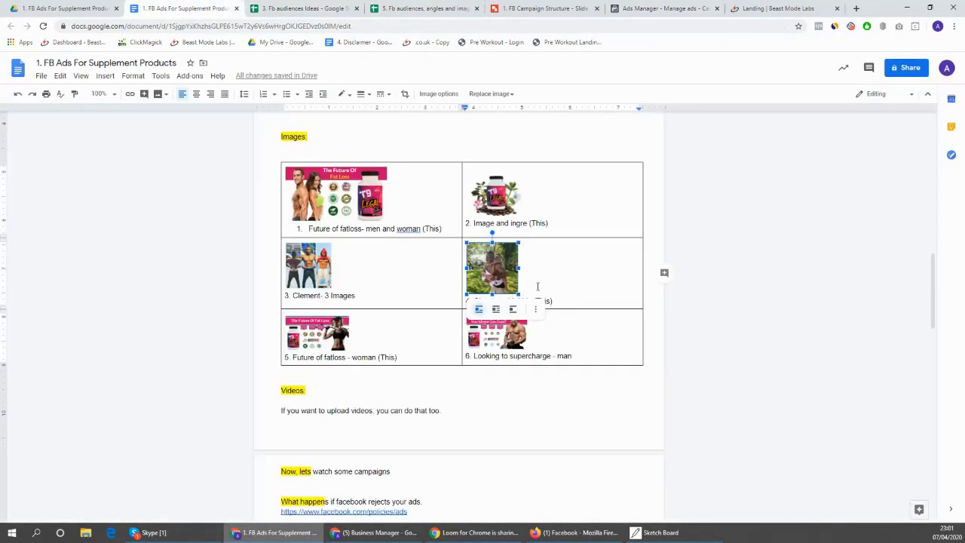
{"action": "scroll", "coordinate": [637, 249], "scroll_direction": "up", "scroll_amount": 10}
{"action": "scroll", "coordinate": [641, 237], "scroll_direction": "down", "scroll_amount": 5}
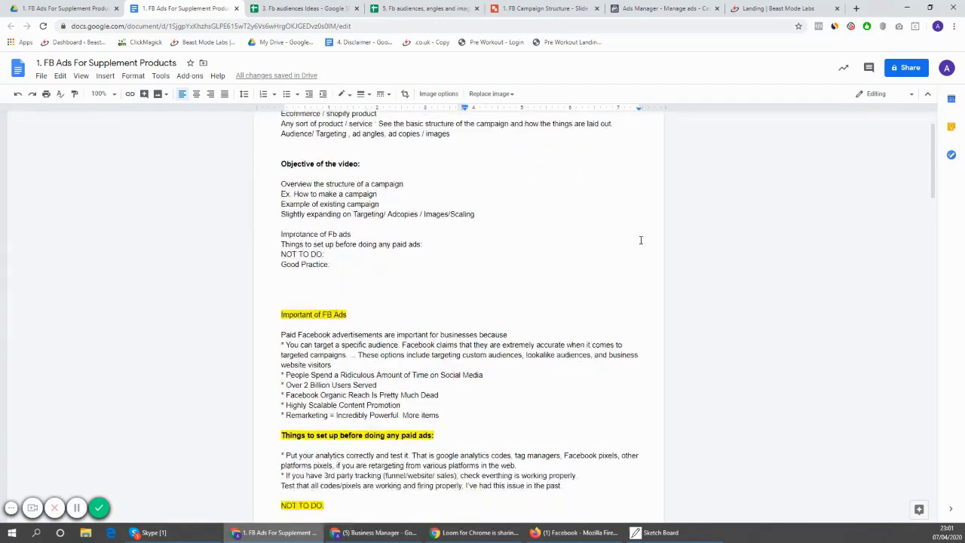
{"action": "scroll", "coordinate": [641, 237], "scroll_direction": "down", "scroll_amount": 3}
{"action": "scroll", "coordinate": [640, 238], "scroll_direction": "up", "scroll_amount": 6}
{"action": "scroll", "coordinate": [641, 238], "scroll_direction": "down", "scroll_amount": 5}
{"action": "scroll", "coordinate": [641, 237], "scroll_direction": "up", "scroll_amount": 2}
{"action": "scroll", "coordinate": [641, 237], "scroll_direction": "down", "scroll_amount": 5}
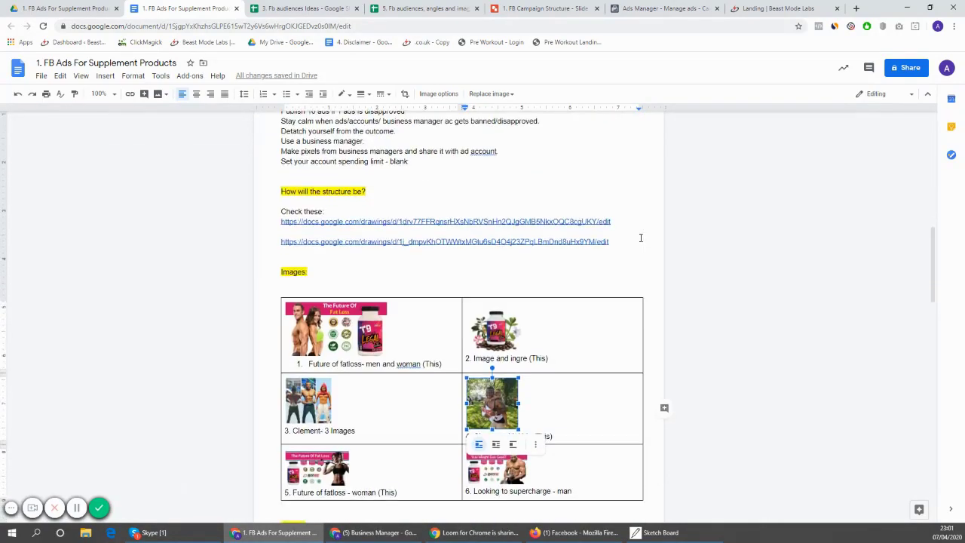
{"action": "scroll", "coordinate": [609, 262], "scroll_direction": "down", "scroll_amount": 2}
{"action": "scroll", "coordinate": [571, 282], "scroll_direction": "up", "scroll_amount": 4}
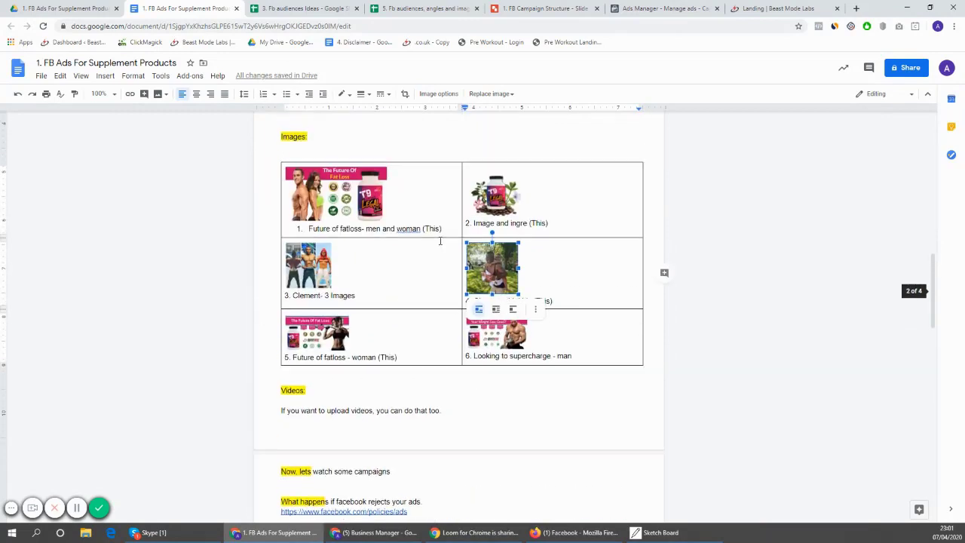
Step: Enlarge the first image, Future of fatloss - men and woman, to fill the width of its table cell
{"action": "left_click", "coordinate": [369, 266]}
{"action": "left_click_drag", "start_coordinate": [385, 281], "coordinate": [463, 324]}
{"action": "left_click", "coordinate": [490, 260]}
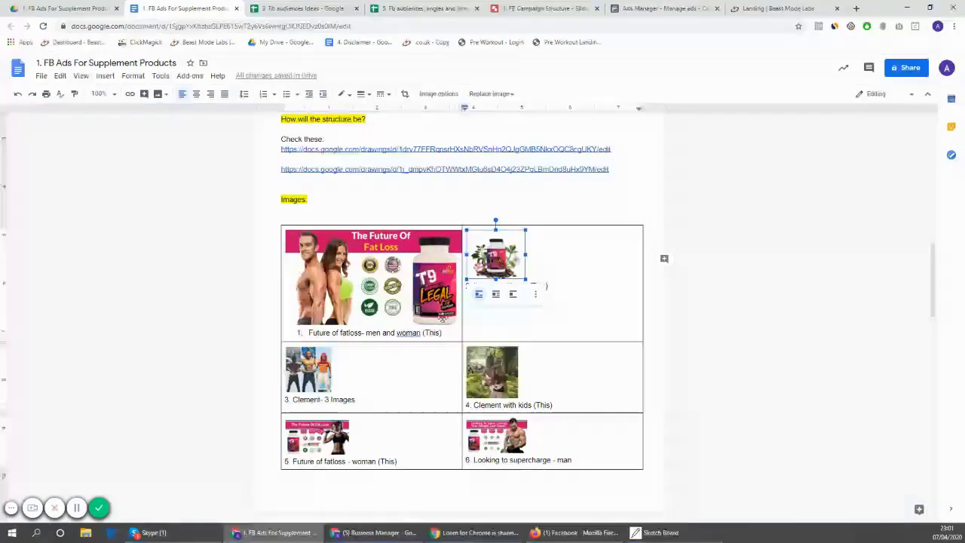
{"action": "left_click", "coordinate": [445, 303]}
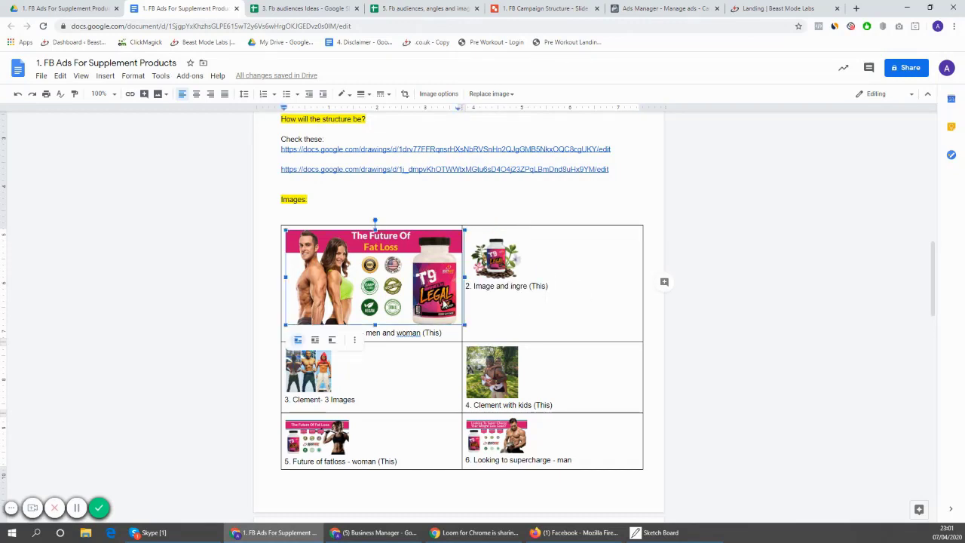
Step: Enlarge the fourth image, the one with kids, to a little under half the width of its table cell
{"action": "left_click", "coordinate": [511, 382]}
{"action": "left_click_drag", "start_coordinate": [518, 347], "coordinate": [573, 295]}
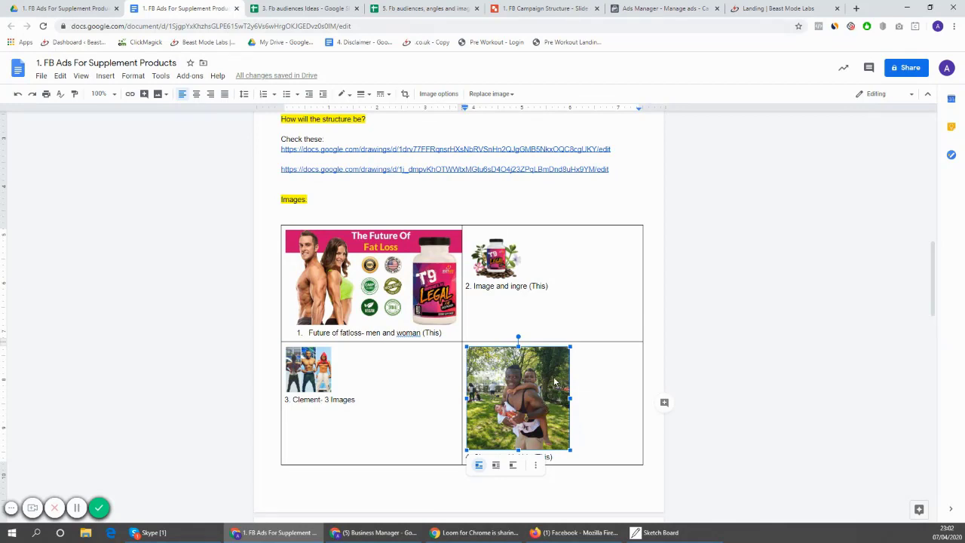
{"action": "left_click_drag", "start_coordinate": [570, 346], "coordinate": [545, 348]}
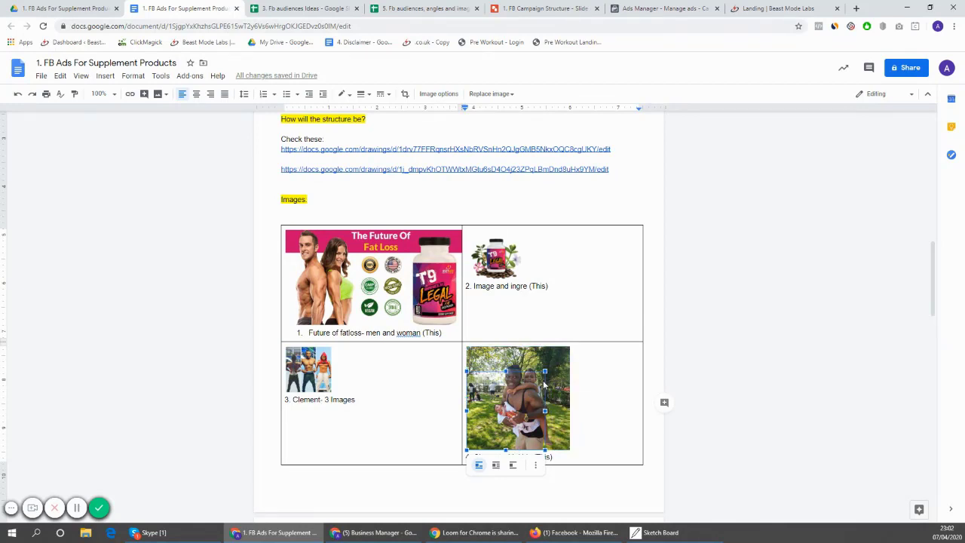
Step: Enlarge the second image, Image and ingre, to the first image's height, and shrink the fourth image slightly
{"action": "left_click", "coordinate": [496, 260]}
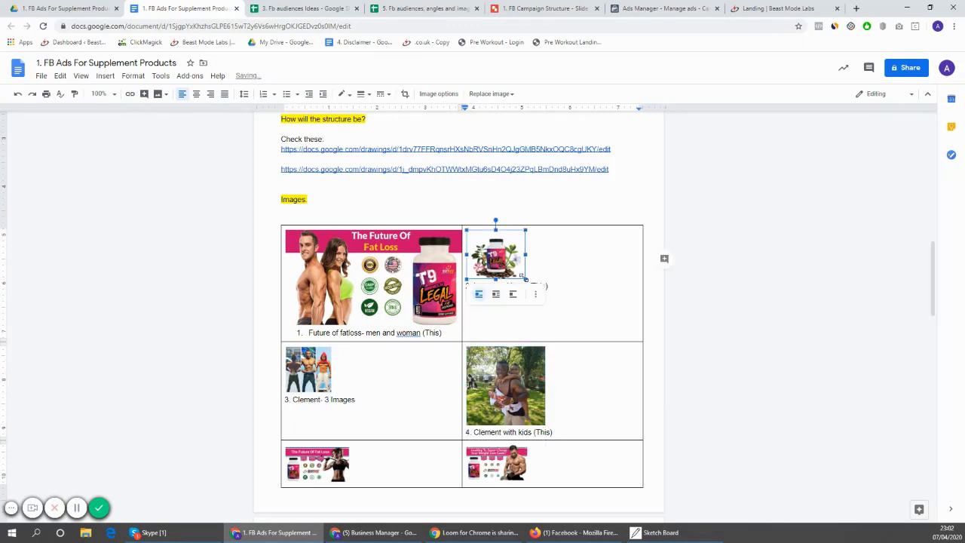
{"action": "left_click_drag", "start_coordinate": [526, 279], "coordinate": [581, 326]}
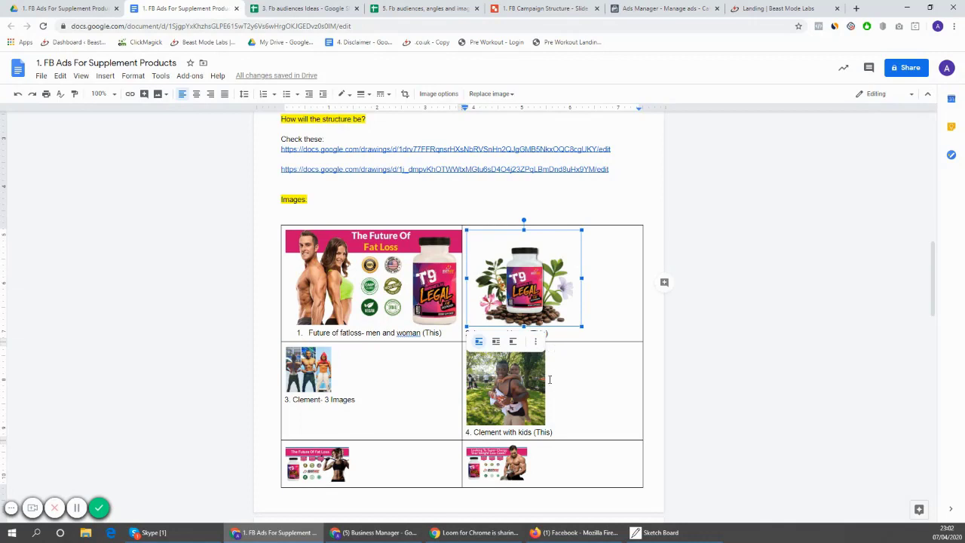
{"action": "left_click", "coordinate": [526, 386]}
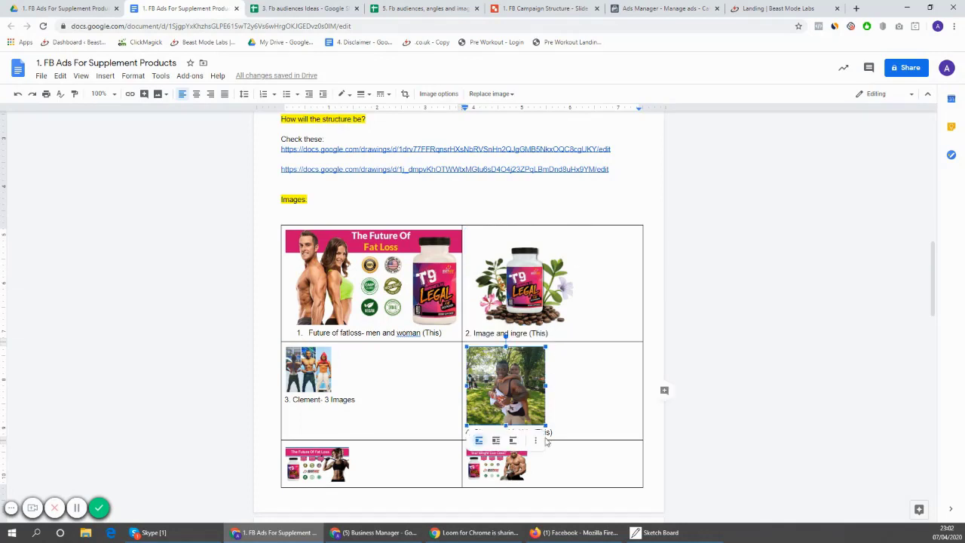
{"action": "left_click_drag", "start_coordinate": [546, 427], "coordinate": [535, 418]}
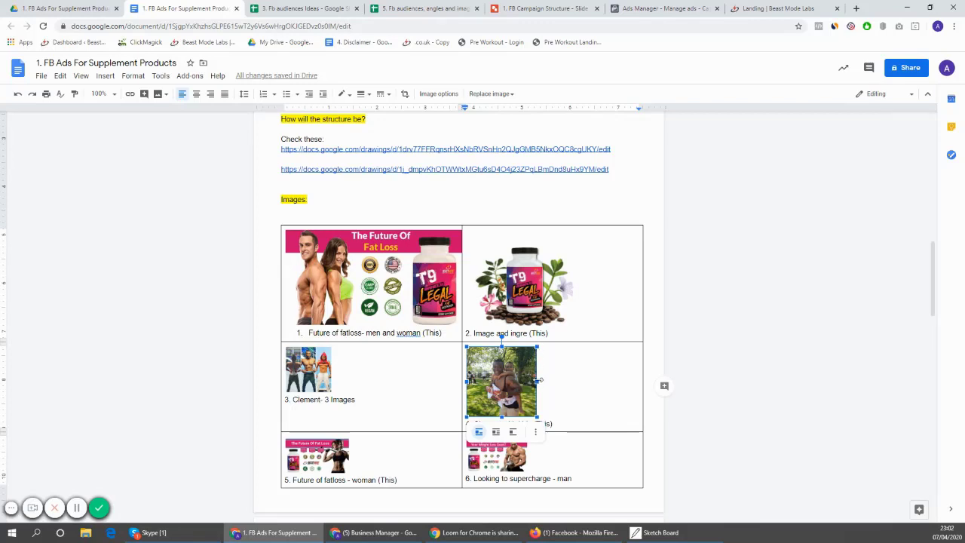
{"action": "left_click", "coordinate": [575, 394]}
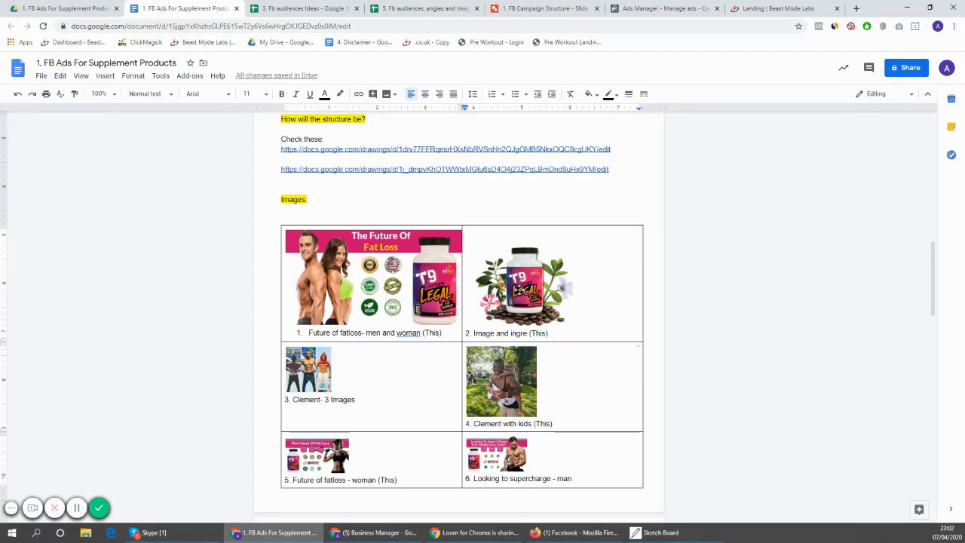
Step: Enlarge the third image, the one with three men, to about a third of its table cell's width
{"action": "left_click", "coordinate": [518, 289]}
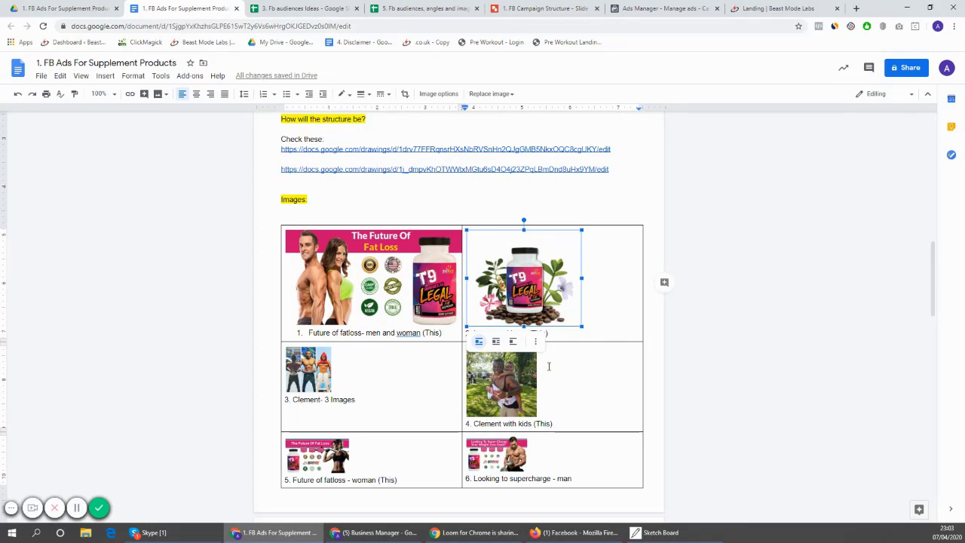
{"action": "left_click", "coordinate": [394, 298]}
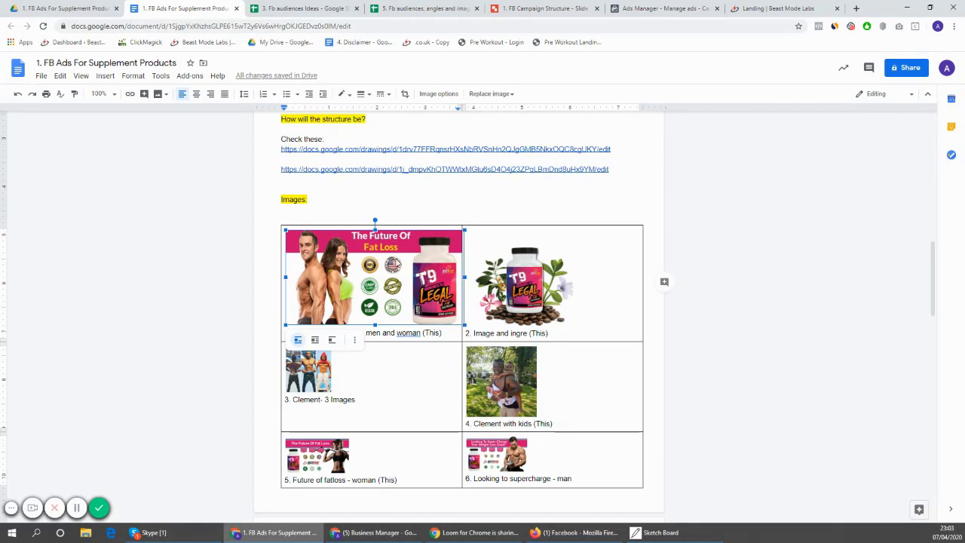
{"action": "left_click", "coordinate": [323, 381]}
{"action": "left_click", "coordinate": [323, 381]}
{"action": "left_click_drag", "start_coordinate": [334, 393], "coordinate": [365, 424]}
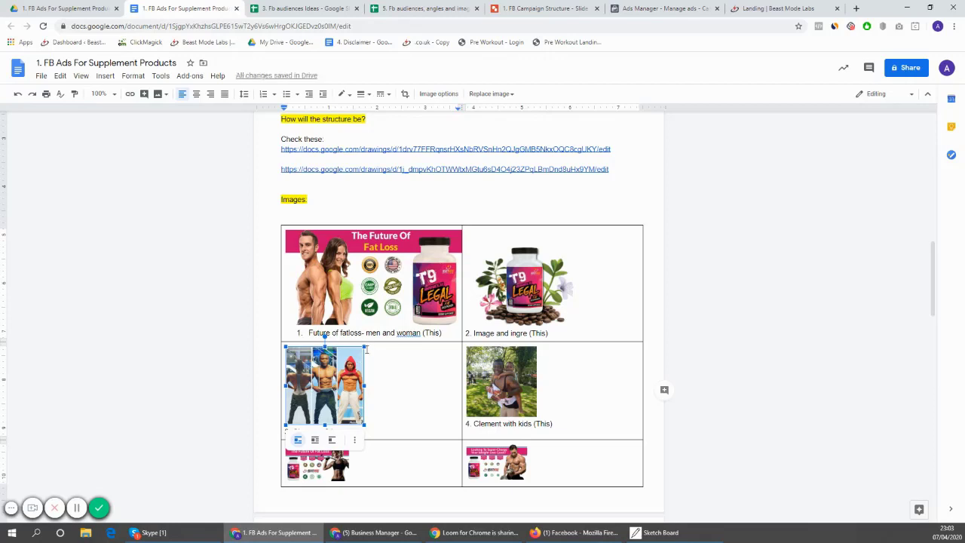
{"action": "left_click_drag", "start_coordinate": [364, 345], "coordinate": [347, 347]}
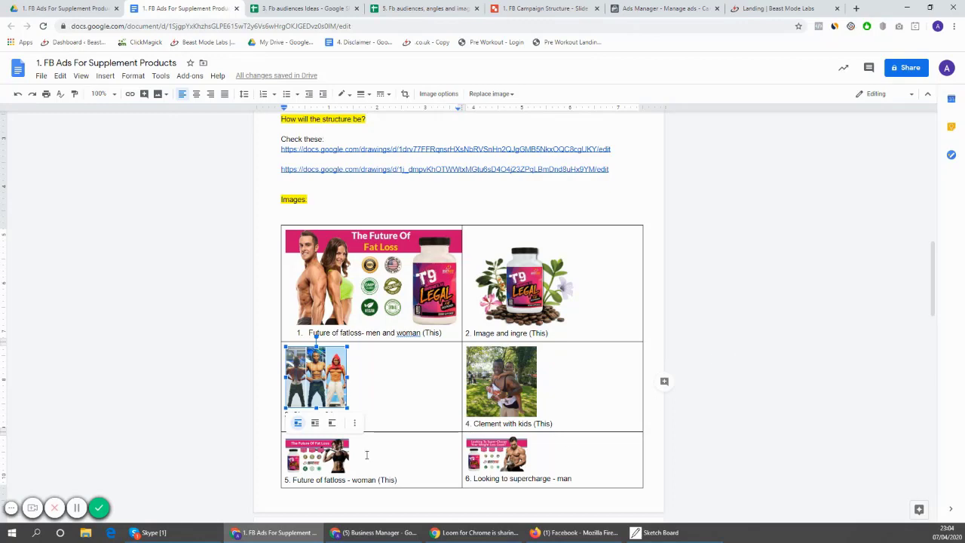
Step: Enlarge the fifth image, Future of fatloss - woman, to about four fifths of its table cell's width
{"action": "left_click", "coordinate": [333, 463]}
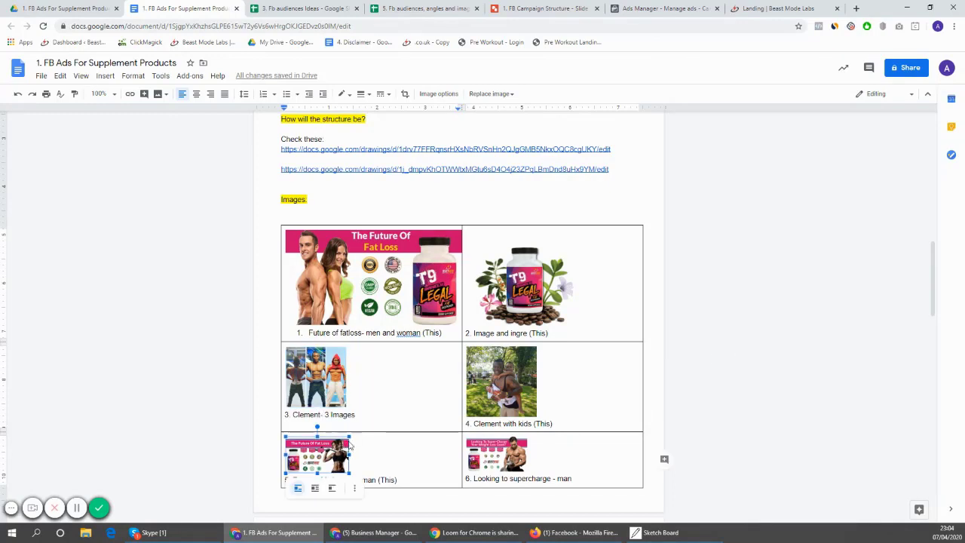
{"action": "left_click_drag", "start_coordinate": [349, 437], "coordinate": [432, 389]}
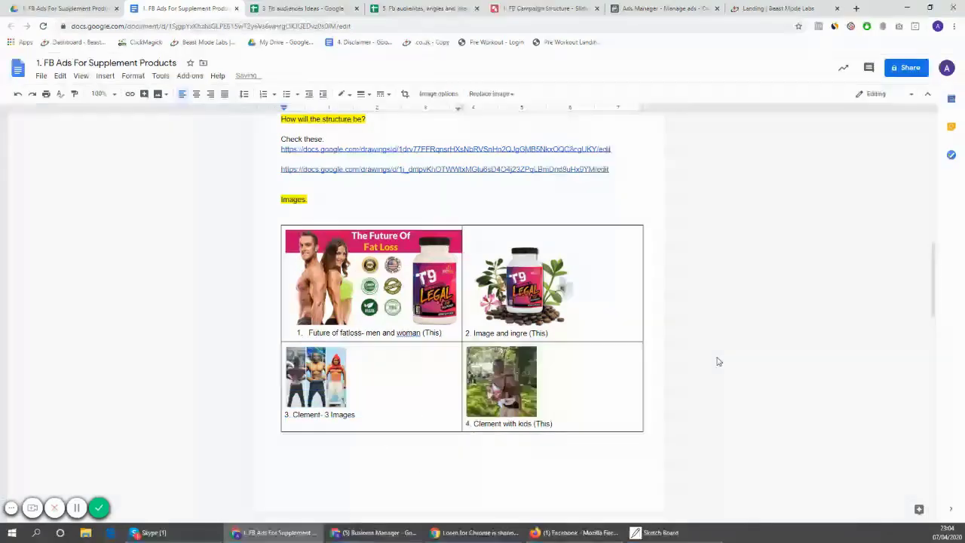
{"action": "scroll", "coordinate": [707, 367], "scroll_direction": "down", "scroll_amount": 3}
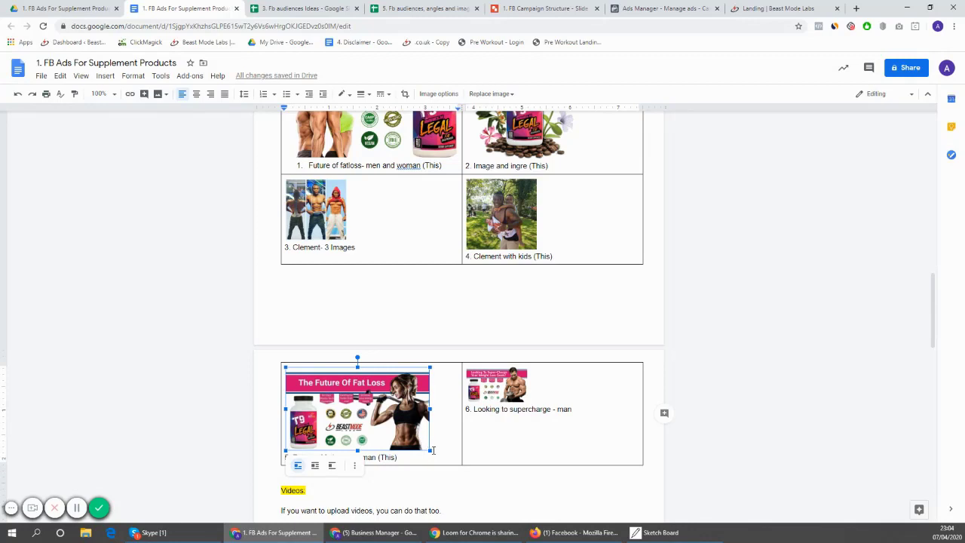
{"action": "left_click_drag", "start_coordinate": [430, 450], "coordinate": [429, 449]}
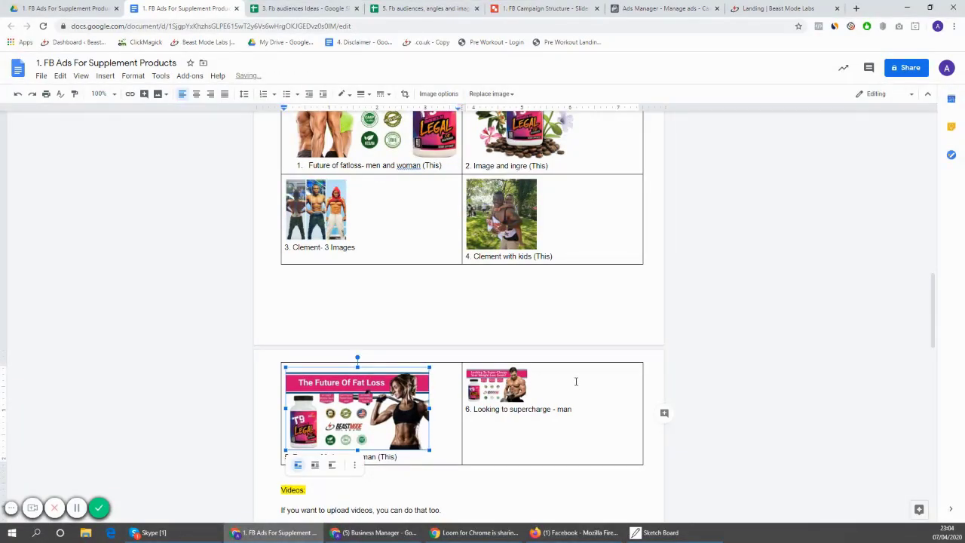
Step: Enlarge the sixth image, Looking to supercharge - man, to about half of its table cell's width
{"action": "scroll", "coordinate": [805, 330], "scroll_direction": "down", "scroll_amount": 1}
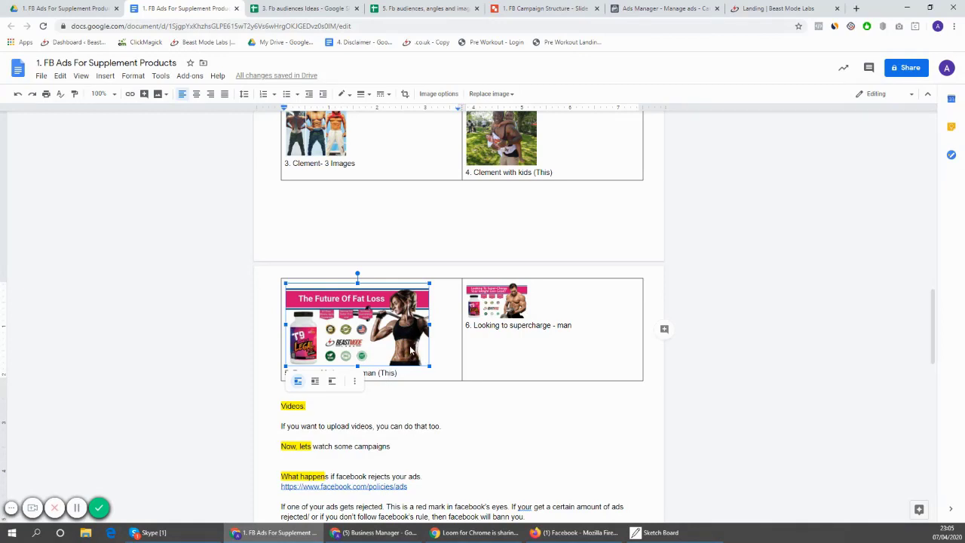
{"action": "left_click", "coordinate": [520, 305]}
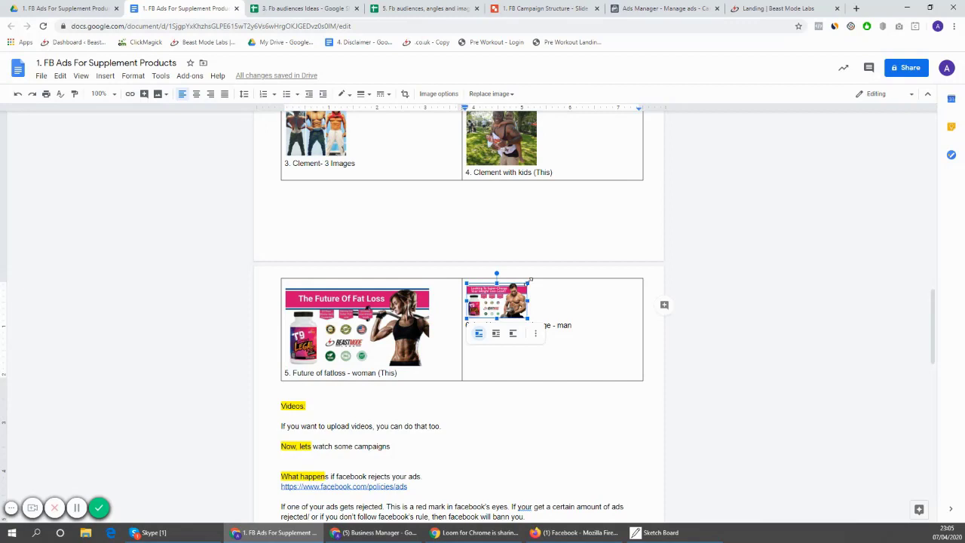
{"action": "left_click_drag", "start_coordinate": [528, 317], "coordinate": [528, 340]}
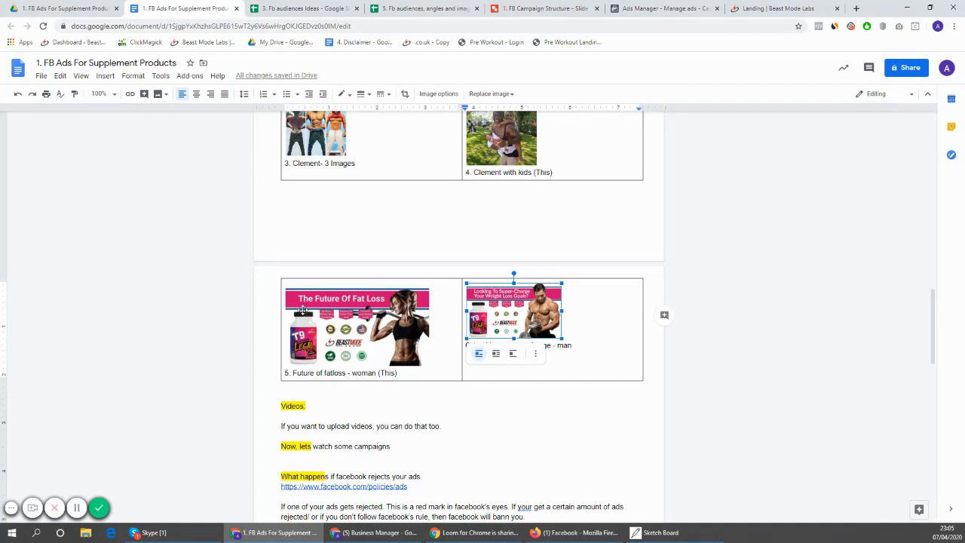
Step: Enlarge the fifth image, Future of fatloss - woman, until it nearly fills the width of its table cell
{"action": "left_click", "coordinate": [348, 346]}
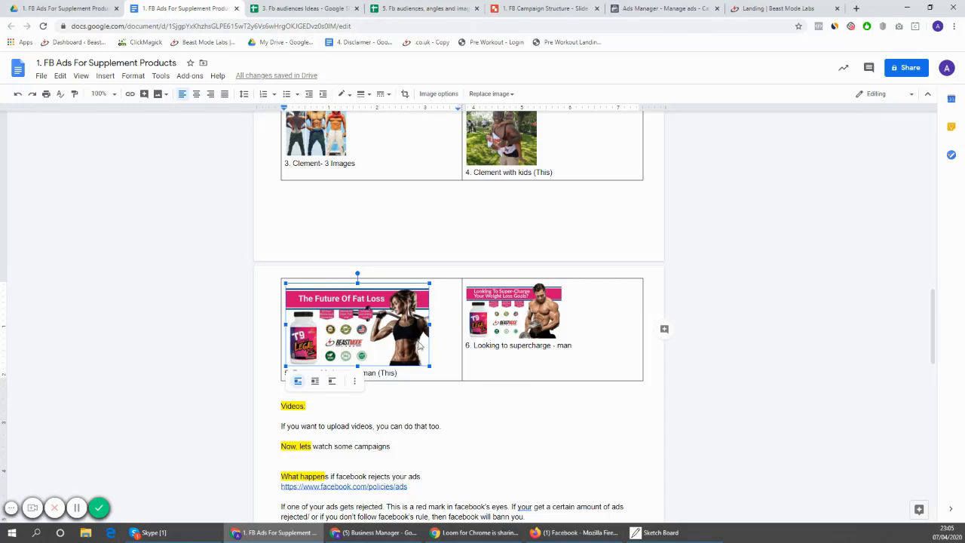
{"action": "left_click_drag", "start_coordinate": [429, 365], "coordinate": [515, 415]}
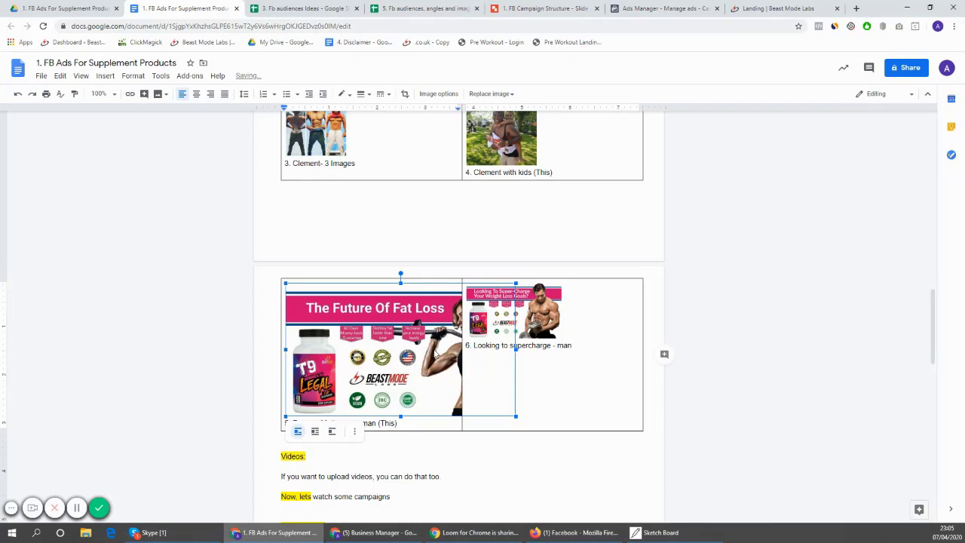
{"action": "left_click_drag", "start_coordinate": [516, 416], "coordinate": [456, 381]}
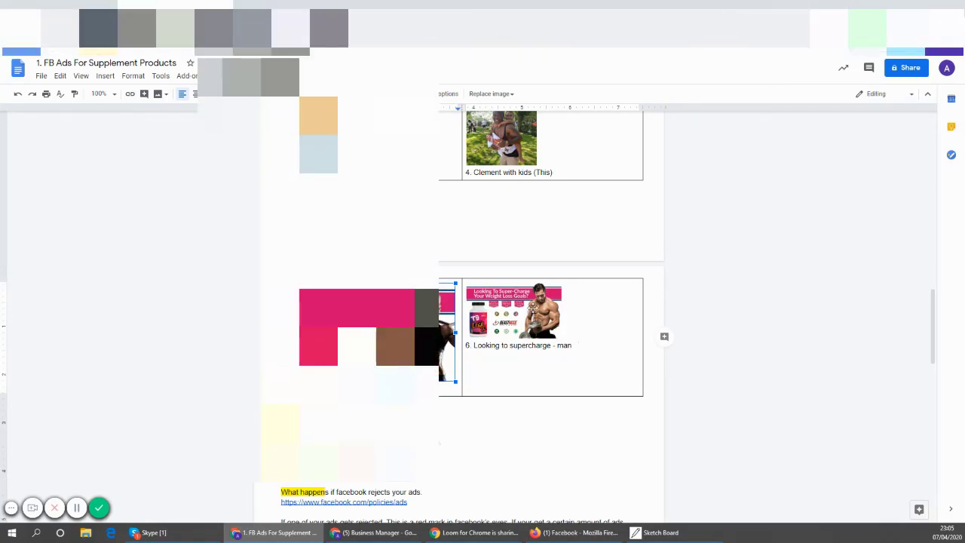
Step: Look over the landing page, audiences sheet, Ads Manager and FB Campaign Structure drawing, and return to the FB Ads For Supplement Products document
{"action": "key", "text": "ctrl+shift+Tab"}
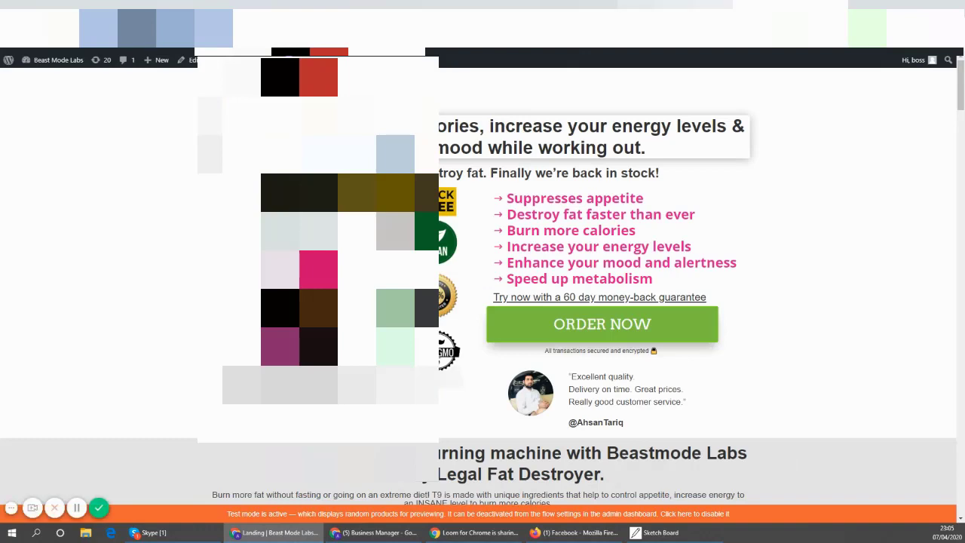
{"action": "key", "text": "ctrl+shift+Tab"}
{"action": "key", "text": "ctrl+shift+Tab"}
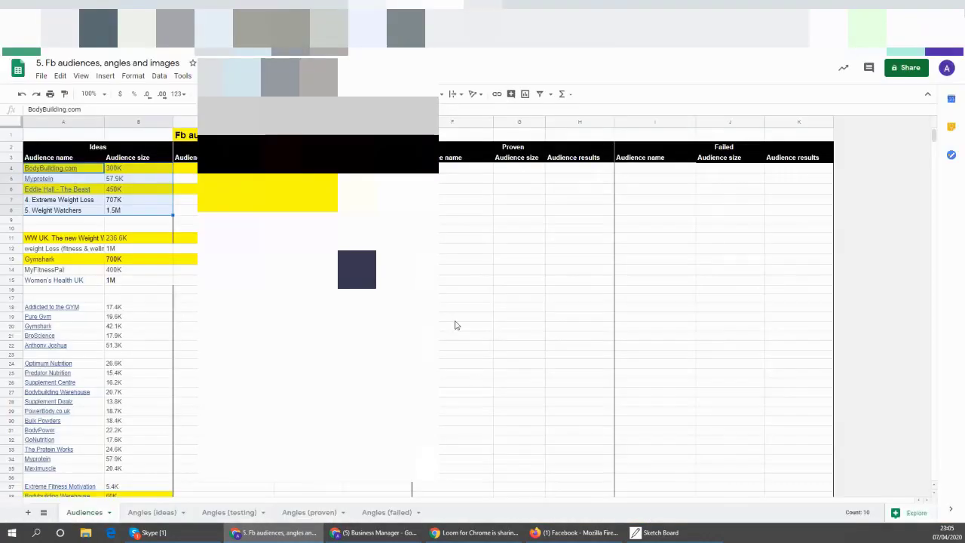
{"action": "key", "text": "ctrl+shift+Tab"}
{"action": "left_click", "coordinate": [663, 8]}
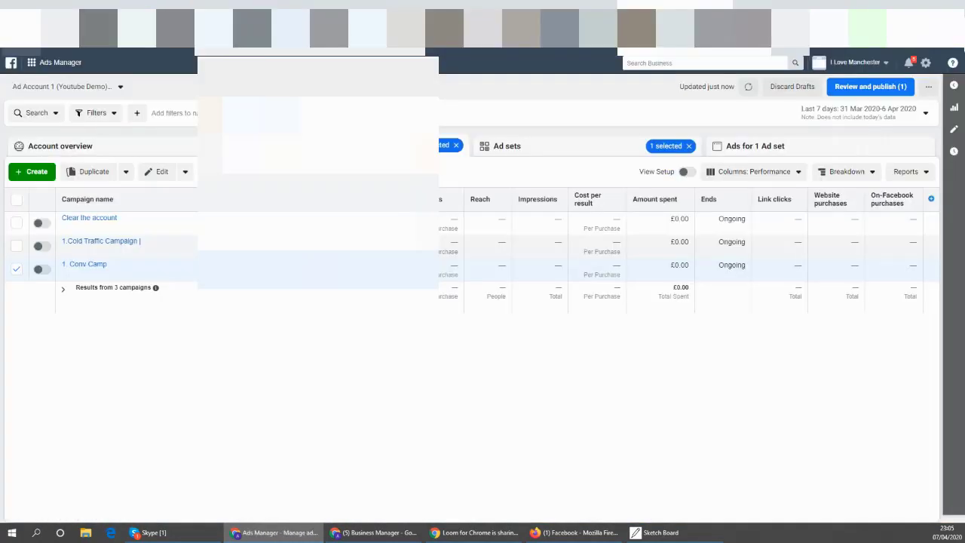
{"action": "left_click", "coordinate": [549, 9]}
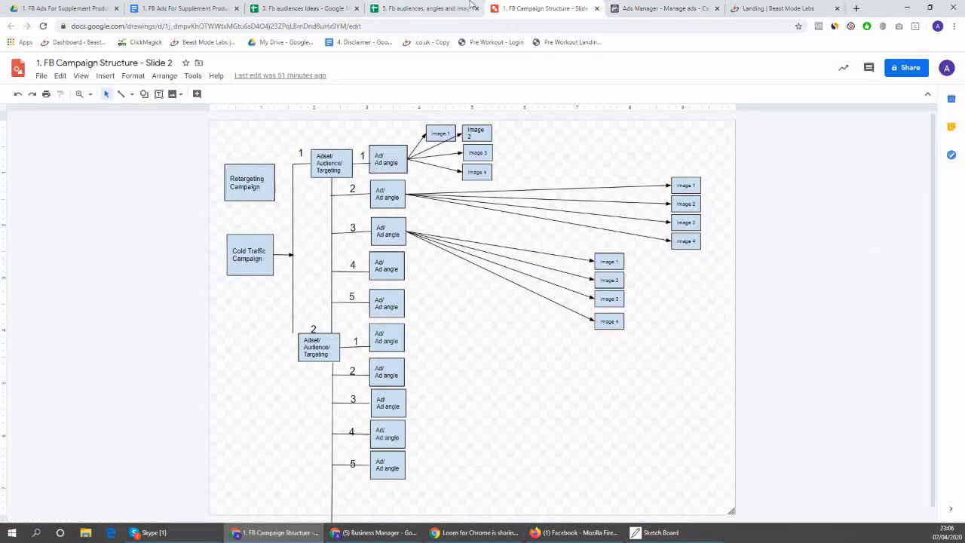
{"action": "left_click", "coordinate": [464, 8]}
{"action": "left_click", "coordinate": [225, 8]}
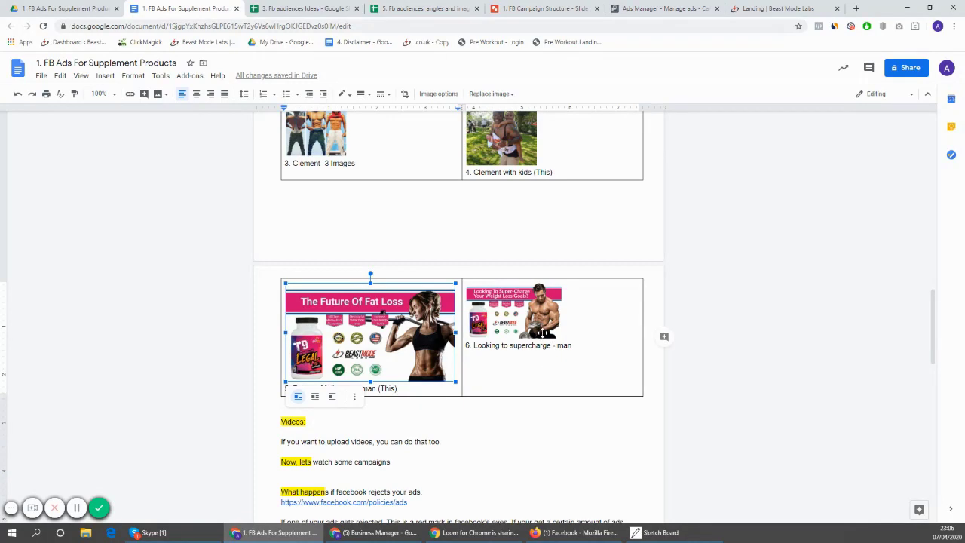
Step: Go over the first and fourth images in the Images table, and enlarge the second image, Image and ingre, very slightly
{"action": "scroll", "coordinate": [542, 332], "scroll_direction": "up", "scroll_amount": 2}
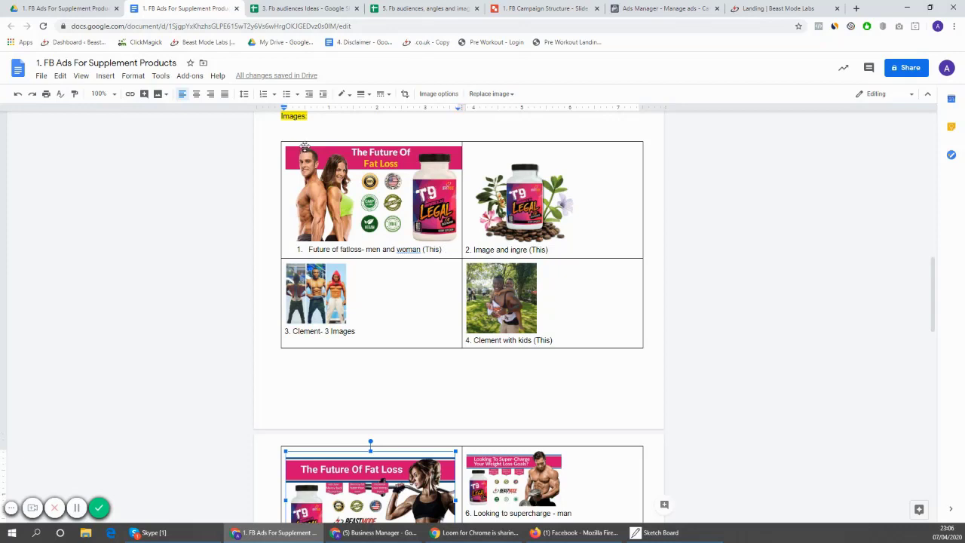
{"action": "left_click", "coordinate": [343, 176]}
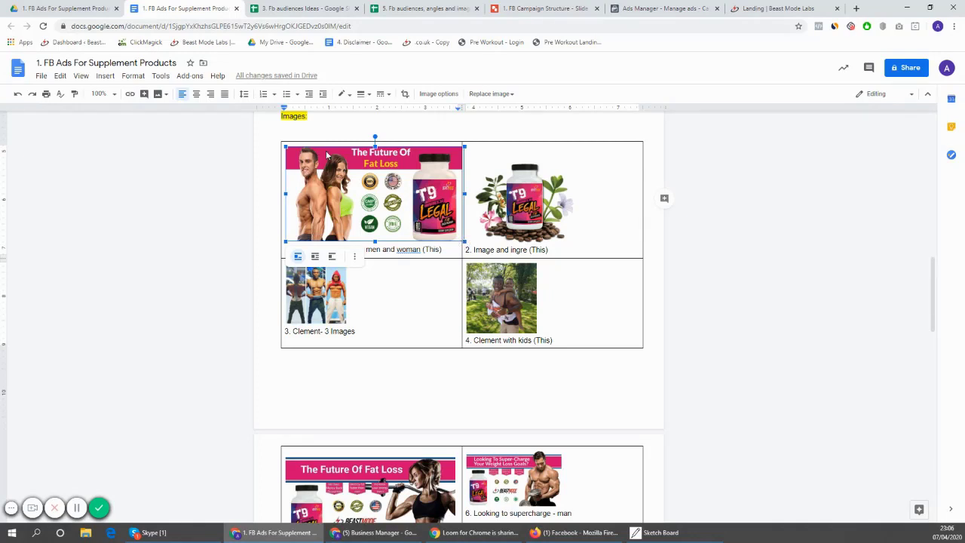
{"action": "left_click", "coordinate": [512, 303]}
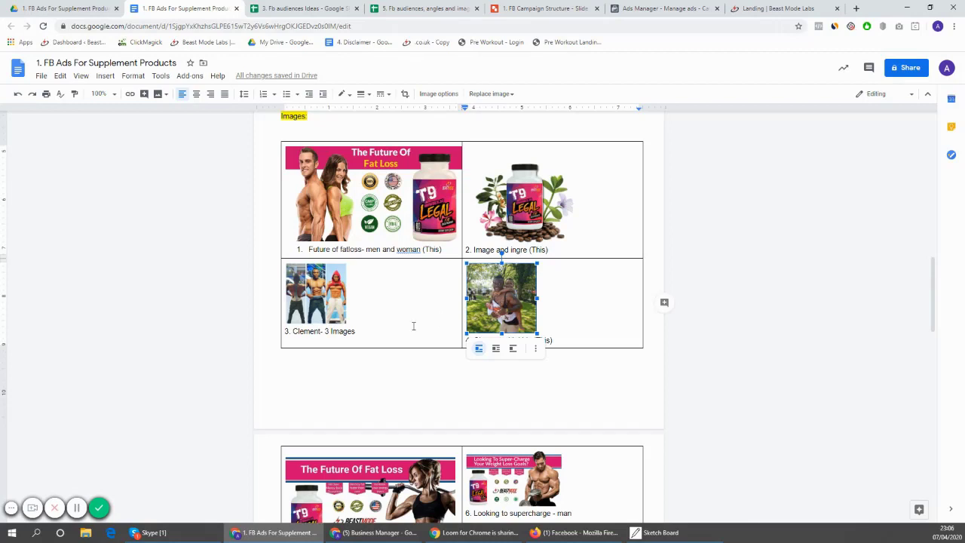
{"action": "left_click", "coordinate": [531, 213]}
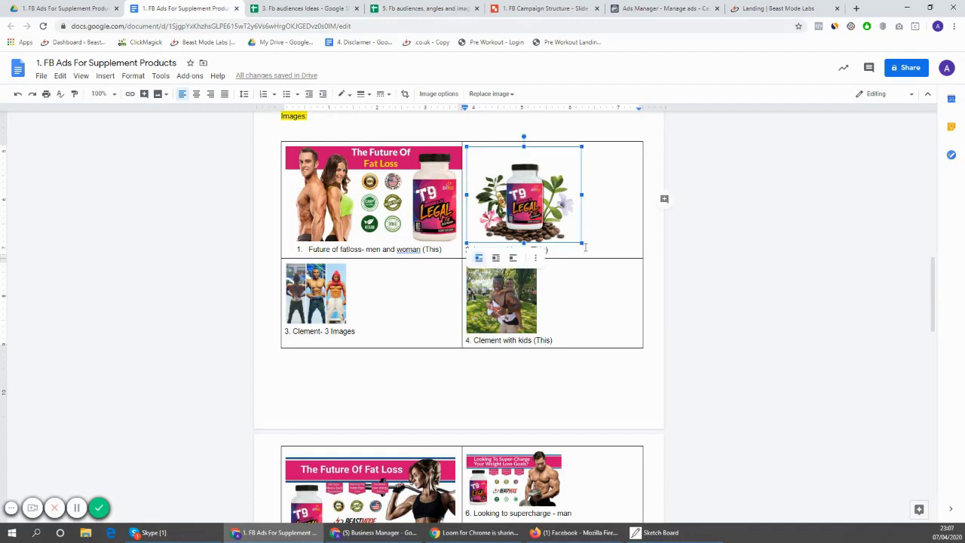
{"action": "left_click_drag", "start_coordinate": [579, 241], "coordinate": [582, 244]}
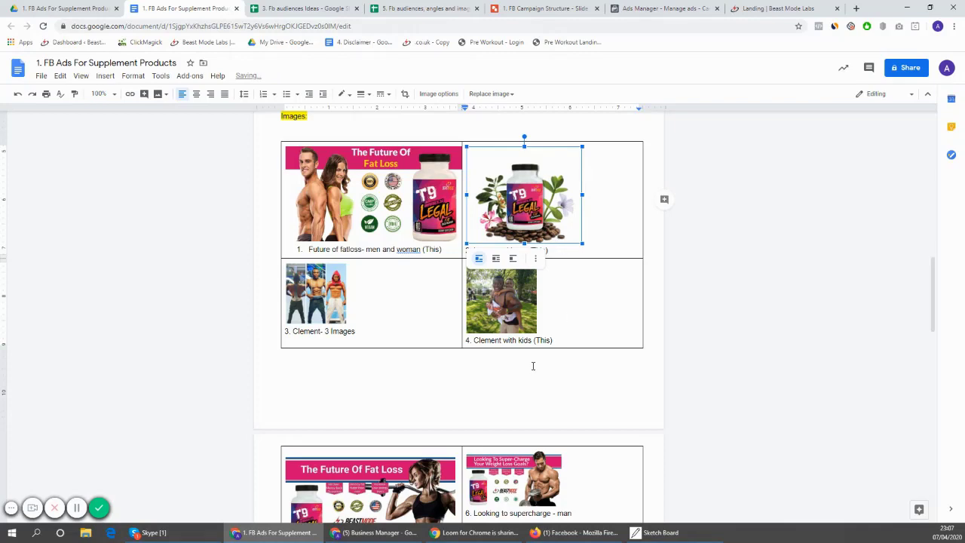
Step: Shrink the fifth image, Future of fatloss - woman, to about four fifths of its table cell's width
{"action": "scroll", "coordinate": [530, 351], "scroll_direction": "down", "scroll_amount": 1}
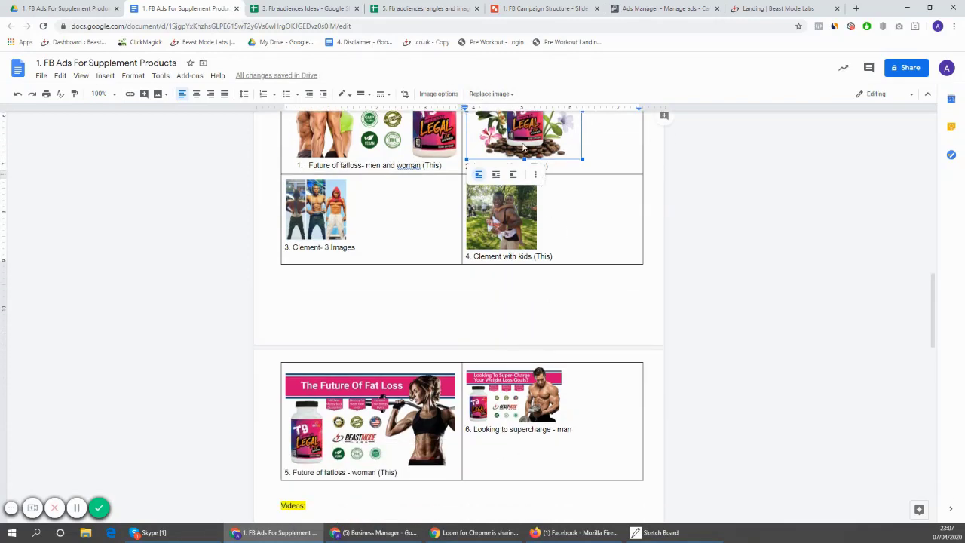
{"action": "scroll", "coordinate": [588, 241], "scroll_direction": "up", "scroll_amount": 2}
{"action": "scroll", "coordinate": [614, 215], "scroll_direction": "down", "scroll_amount": 2}
{"action": "scroll", "coordinate": [604, 226], "scroll_direction": "down", "scroll_amount": 1}
{"action": "scroll", "coordinate": [528, 263], "scroll_direction": "up", "scroll_amount": 1}
{"action": "scroll", "coordinate": [498, 317], "scroll_direction": "down", "scroll_amount": 1}
{"action": "scroll", "coordinate": [499, 317], "scroll_direction": "up", "scroll_amount": 1}
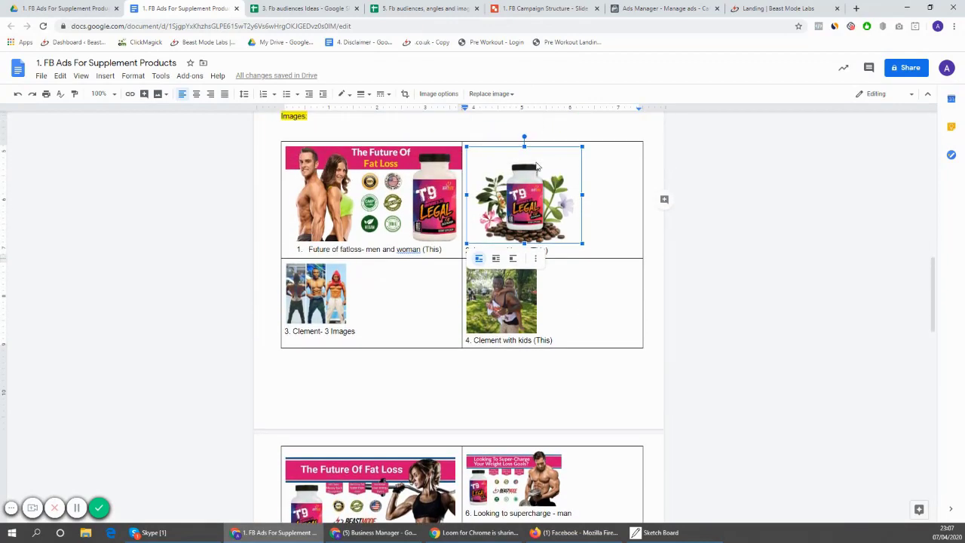
{"action": "scroll", "coordinate": [504, 239], "scroll_direction": "down", "scroll_amount": 1}
{"action": "scroll", "coordinate": [494, 264], "scroll_direction": "up", "scroll_amount": 1}
{"action": "scroll", "coordinate": [494, 264], "scroll_direction": "down", "scroll_amount": 2}
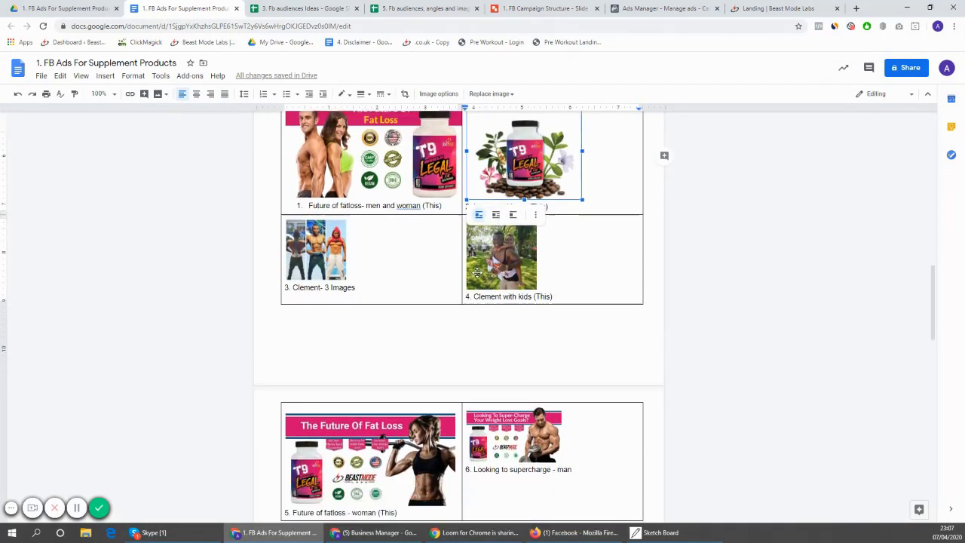
{"action": "left_click", "coordinate": [400, 435]}
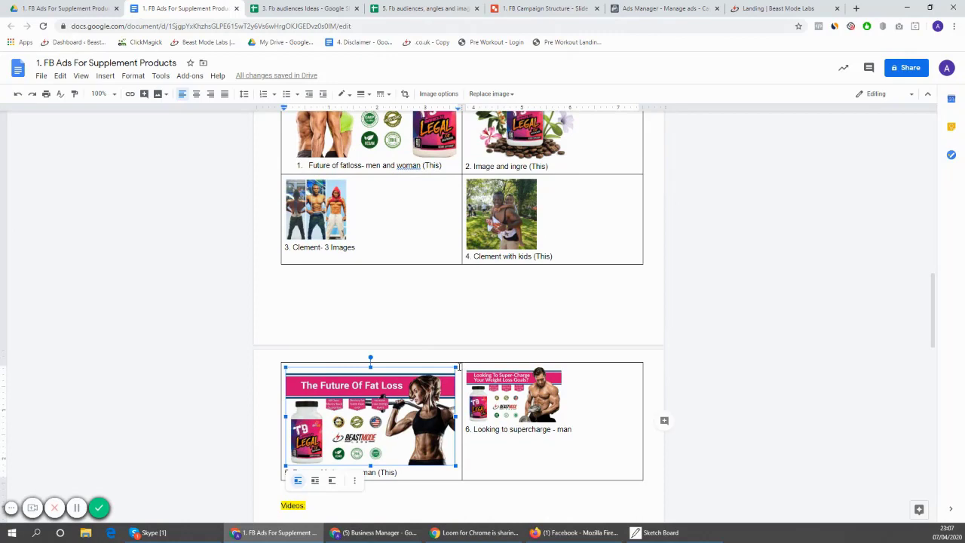
{"action": "left_click_drag", "start_coordinate": [457, 366], "coordinate": [430, 368]}
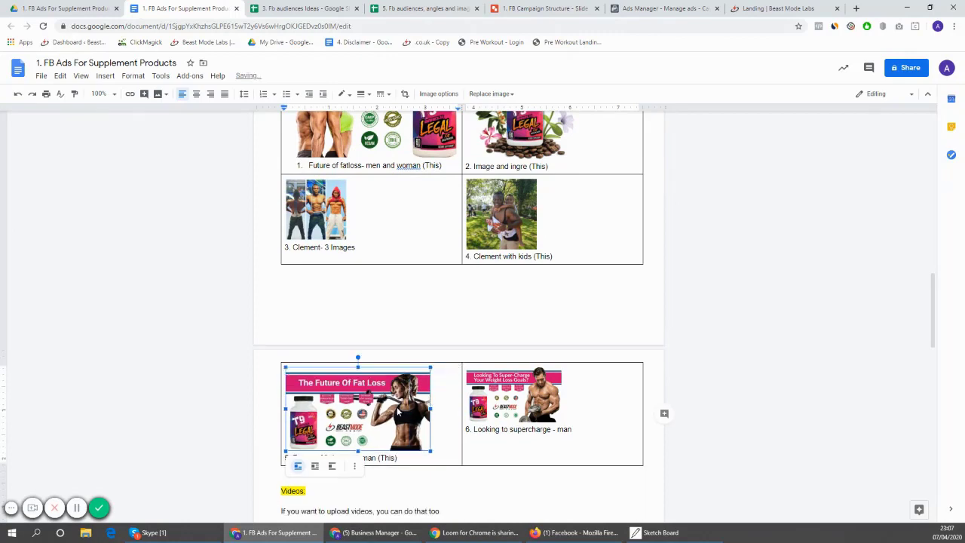
Step: Compare the first image, Future of fatloss - men and woman, with the other images in the table
{"action": "scroll", "coordinate": [510, 303], "scroll_direction": "up", "scroll_amount": 1}
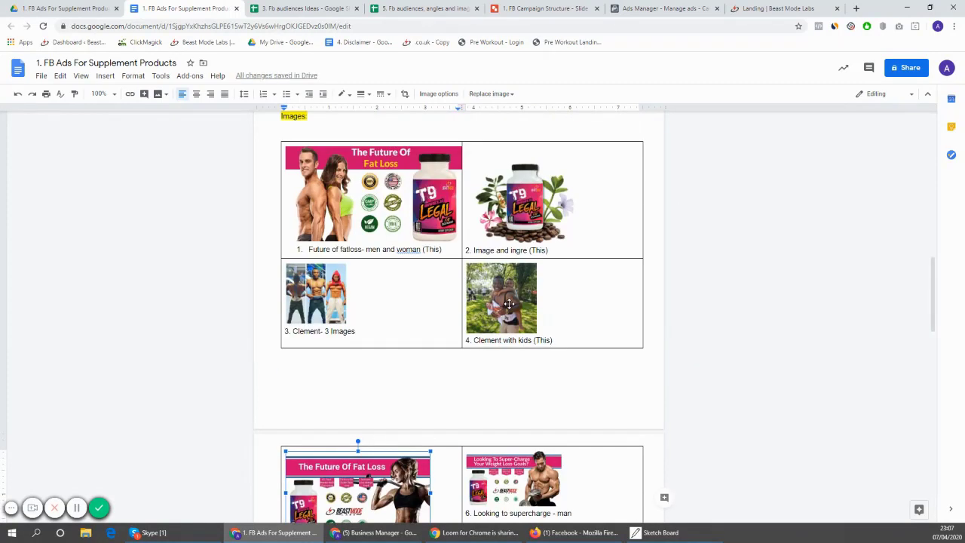
{"action": "scroll", "coordinate": [509, 303], "scroll_direction": "down", "scroll_amount": 1}
{"action": "scroll", "coordinate": [510, 303], "scroll_direction": "up", "scroll_amount": 1}
{"action": "scroll", "coordinate": [509, 303], "scroll_direction": "down", "scroll_amount": 1}
{"action": "scroll", "coordinate": [510, 303], "scroll_direction": "up", "scroll_amount": 1}
{"action": "left_click", "coordinate": [410, 168]}
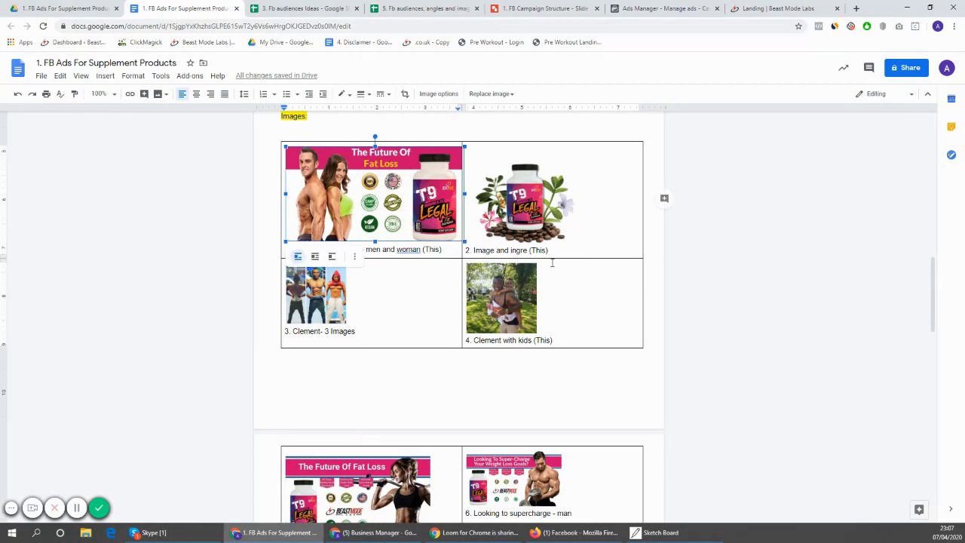
{"action": "scroll", "coordinate": [735, 247], "scroll_direction": "down", "scroll_amount": 2}
{"action": "scroll", "coordinate": [732, 241], "scroll_direction": "up", "scroll_amount": 3}
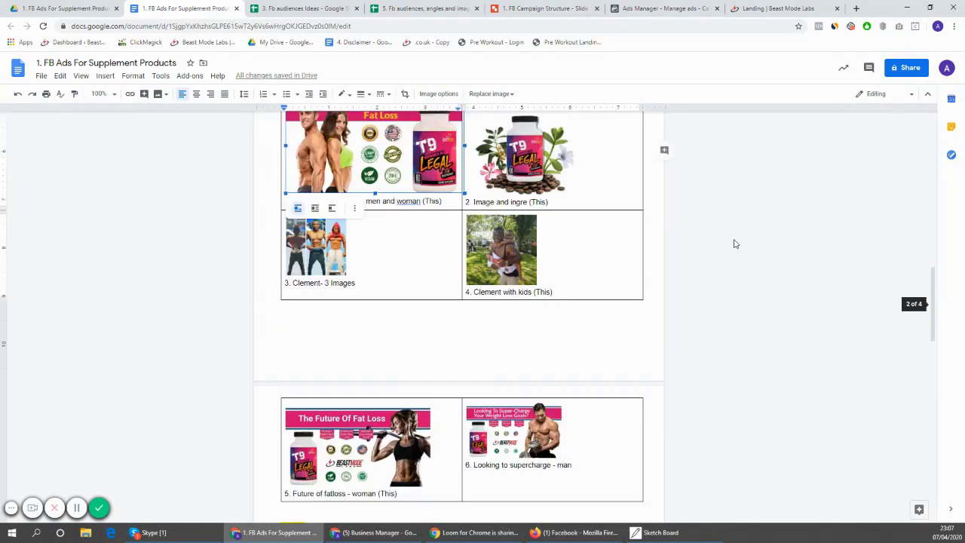
Step: Read the notes below the Images table, highlighting the sentence on uploading videos and the line on watching campaigns
{"action": "scroll", "coordinate": [681, 258], "scroll_direction": "down", "scroll_amount": 5}
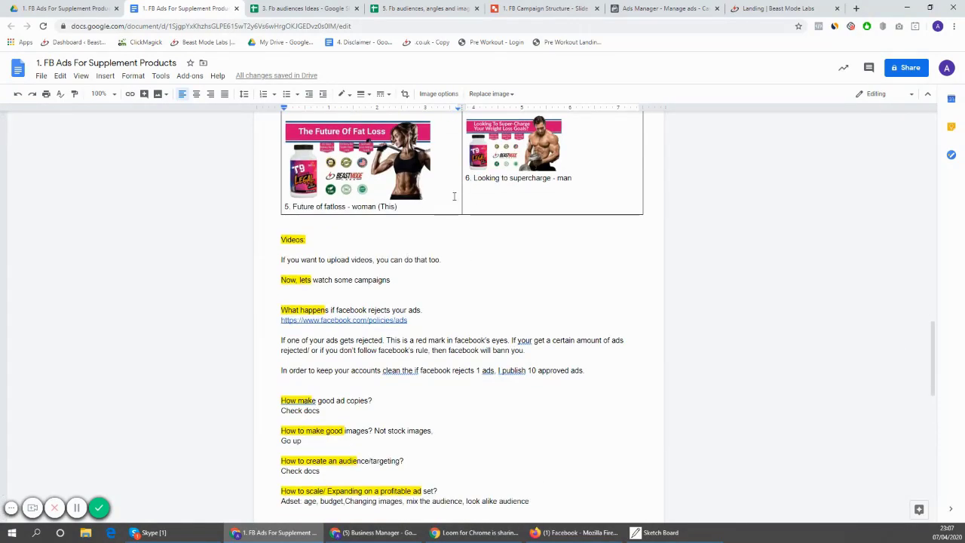
{"action": "left_click_drag", "start_coordinate": [310, 259], "coordinate": [401, 260]}
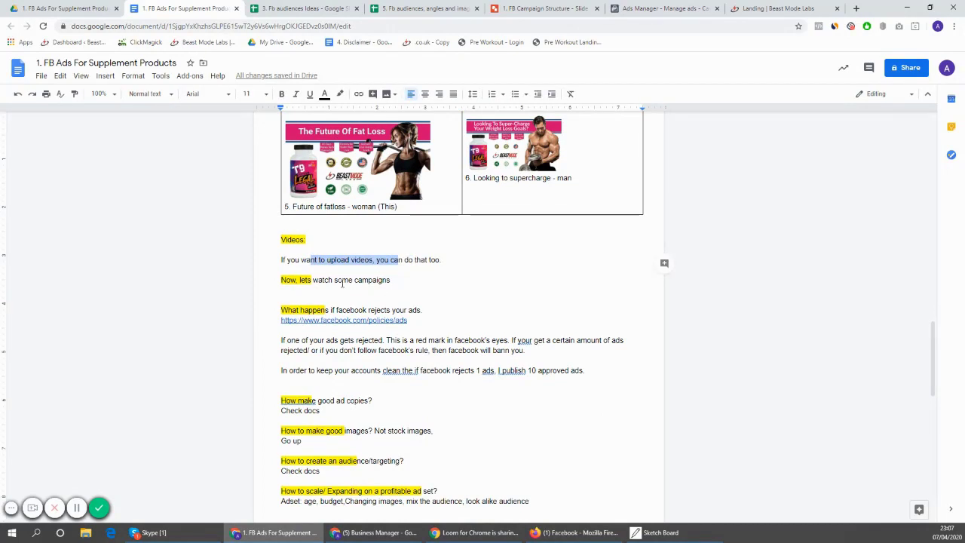
{"action": "left_click_drag", "start_coordinate": [342, 282], "coordinate": [342, 270]}
{"action": "scroll", "coordinate": [369, 320], "scroll_direction": "down", "scroll_amount": 2}
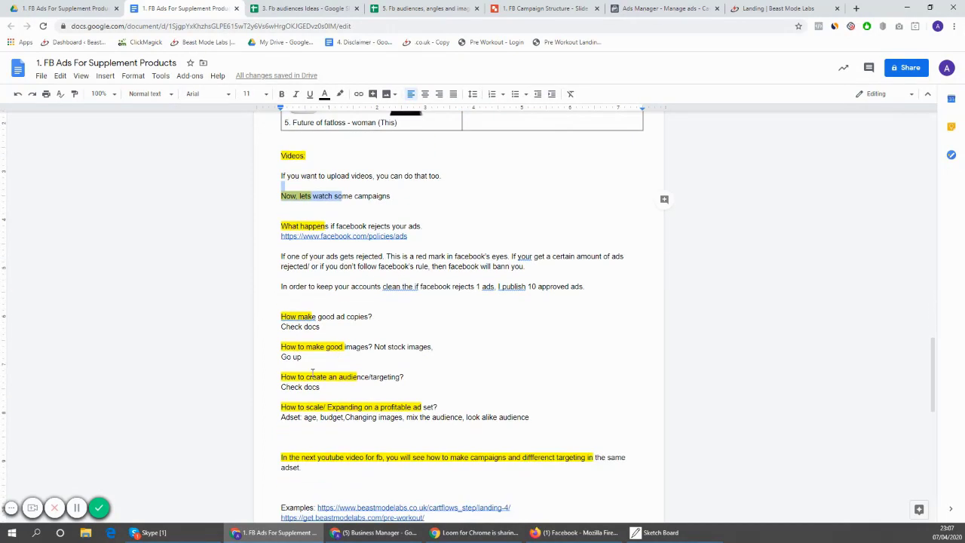
Step: Highlight the note on making good ad copies, then open the document 2. 3 to 5 Angles for Ads from the Drive folder
{"action": "left_click_drag", "start_coordinate": [281, 316], "coordinate": [314, 329]}
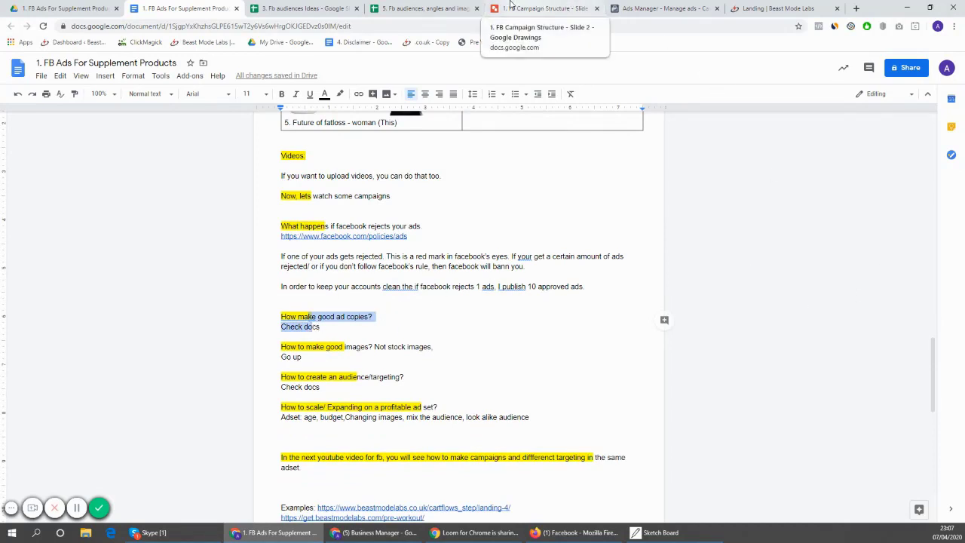
{"action": "left_click", "coordinate": [335, 9]}
{"action": "left_click", "coordinate": [419, 7]}
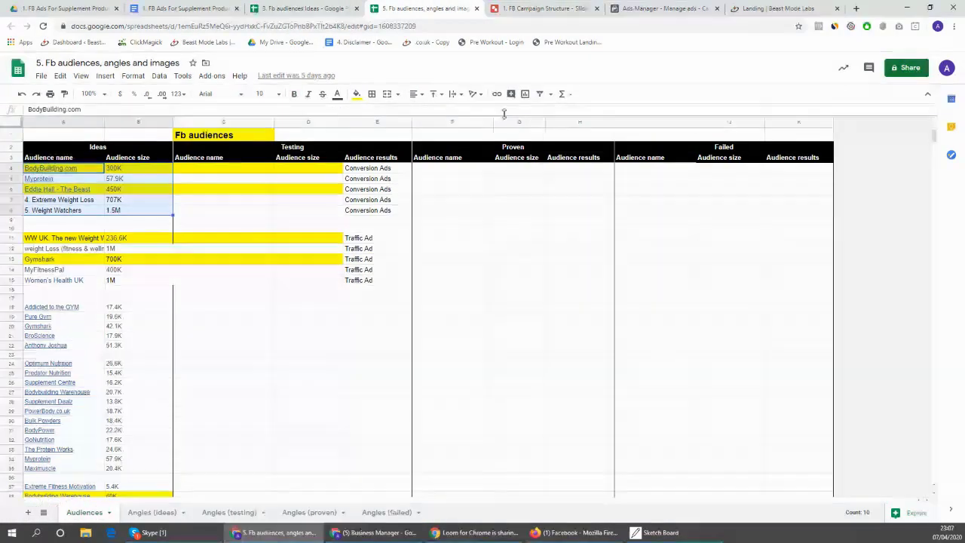
{"action": "left_click", "coordinate": [548, 8]}
{"action": "left_click", "coordinate": [664, 8]}
{"action": "left_click", "coordinate": [776, 8]}
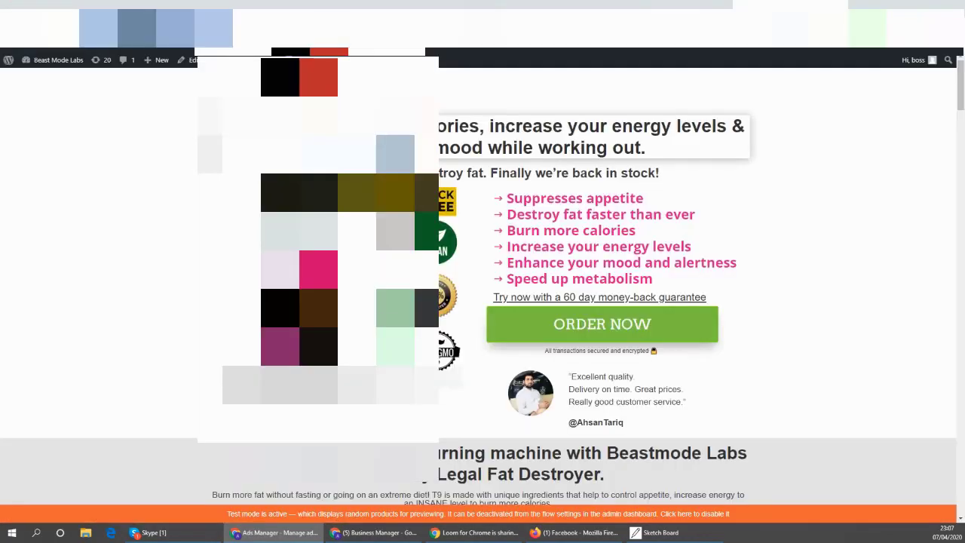
{"action": "left_click", "coordinate": [198, 8]}
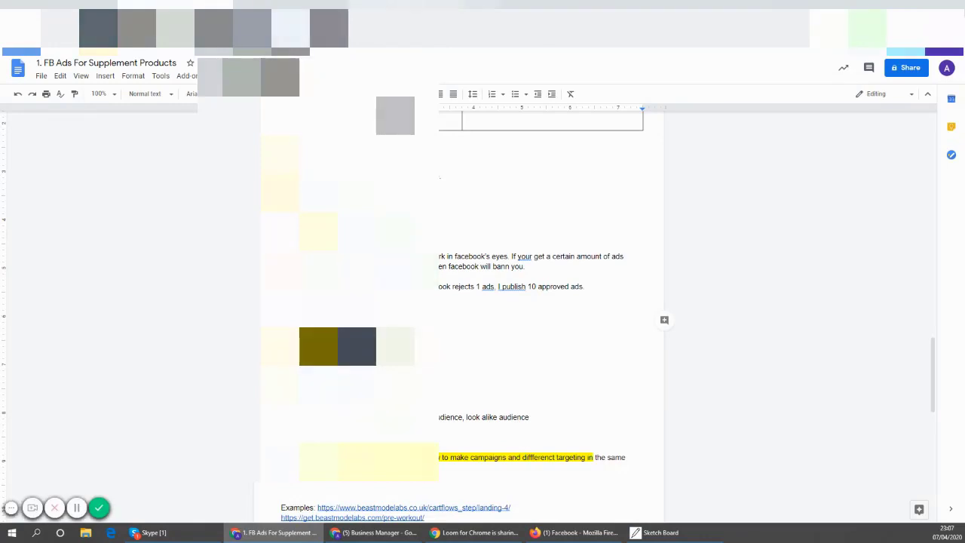
{"action": "left_click", "coordinate": [61, 8]}
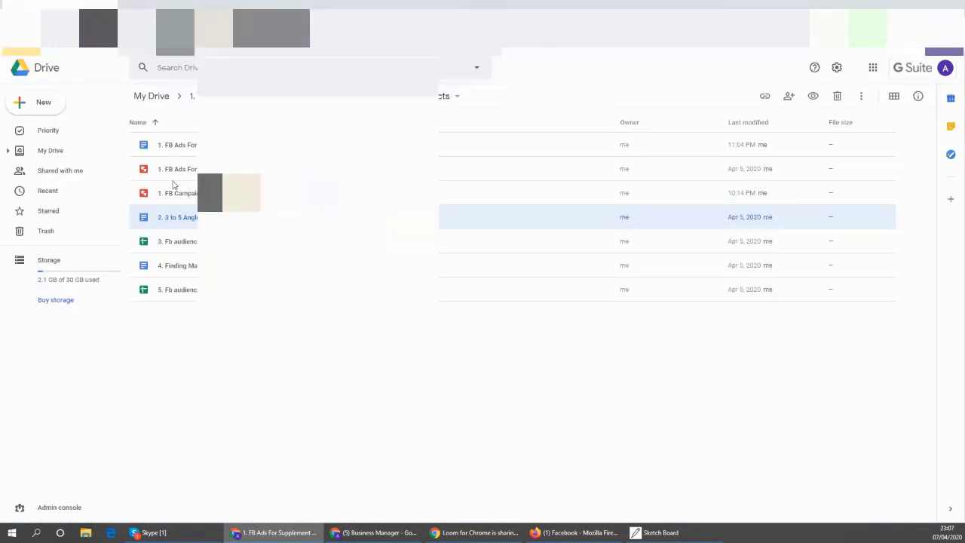
{"action": "double_click", "coordinate": [201, 218]}
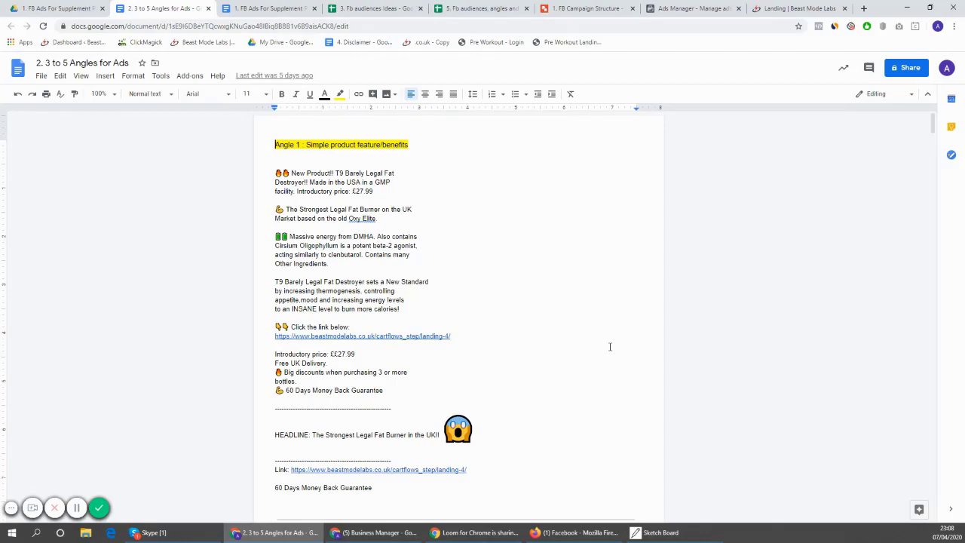
Step: Look through the ad copies for each angle, highlighting part of the heading Ad 9 - Problem with collagen ads and reading that ad
{"action": "scroll", "coordinate": [610, 347], "scroll_direction": "down", "scroll_amount": 20}
{"action": "scroll", "coordinate": [601, 332], "scroll_direction": "down", "scroll_amount": 20}
{"action": "scroll", "coordinate": [601, 333], "scroll_direction": "down", "scroll_amount": 5}
{"action": "scroll", "coordinate": [601, 332], "scroll_direction": "up", "scroll_amount": 5}
{"action": "scroll", "coordinate": [595, 332], "scroll_direction": "down", "scroll_amount": 15}
{"action": "scroll", "coordinate": [595, 332], "scroll_direction": "down", "scroll_amount": 5}
{"action": "scroll", "coordinate": [353, 315], "scroll_direction": "down", "scroll_amount": 10}
{"action": "scroll", "coordinate": [354, 313], "scroll_direction": "up", "scroll_amount": 12}
{"action": "scroll", "coordinate": [355, 313], "scroll_direction": "up", "scroll_amount": 10}
{"action": "scroll", "coordinate": [323, 346], "scroll_direction": "down", "scroll_amount": 3}
{"action": "left_click_drag", "start_coordinate": [322, 345], "coordinate": [421, 347]}
{"action": "left_click", "coordinate": [412, 369]}
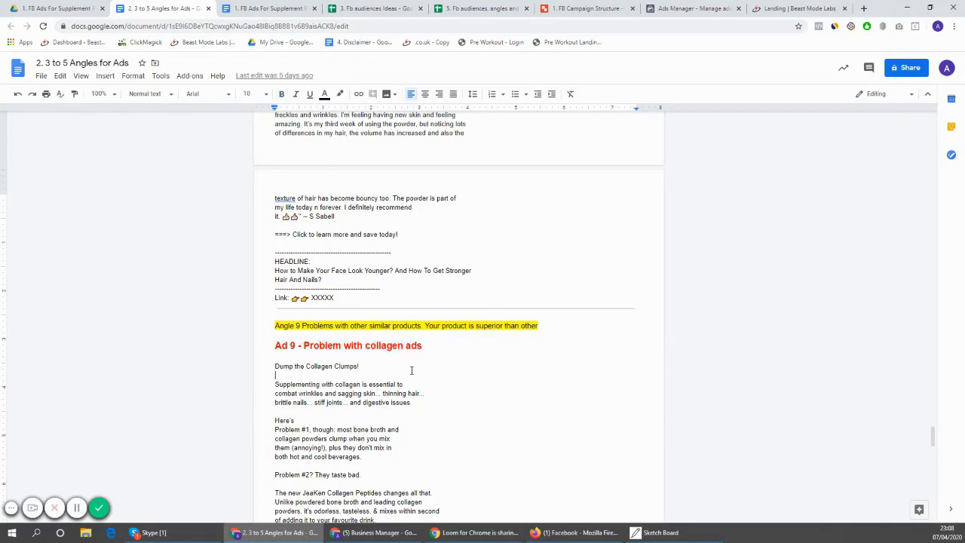
{"action": "scroll", "coordinate": [511, 387], "scroll_direction": "down", "scroll_amount": 2}
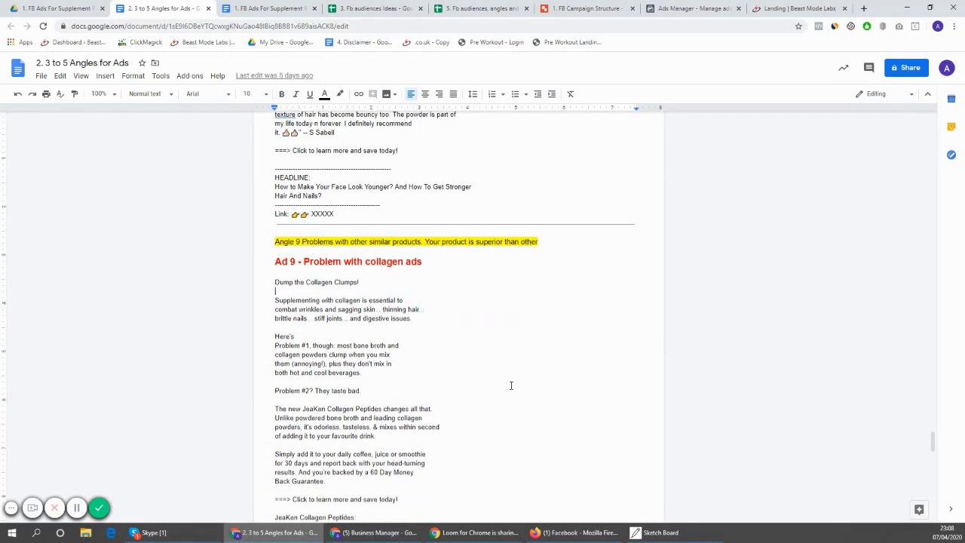
Step: Examine the testimonial-based ad copy in the Retarget Ads section
{"action": "scroll", "coordinate": [510, 386], "scroll_direction": "down", "scroll_amount": 15}
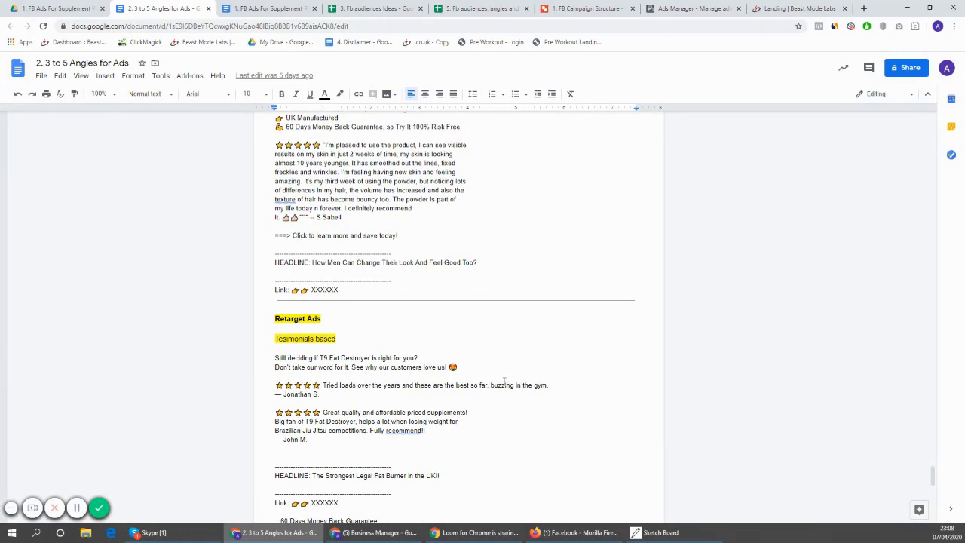
{"action": "scroll", "coordinate": [505, 381], "scroll_direction": "down", "scroll_amount": 6}
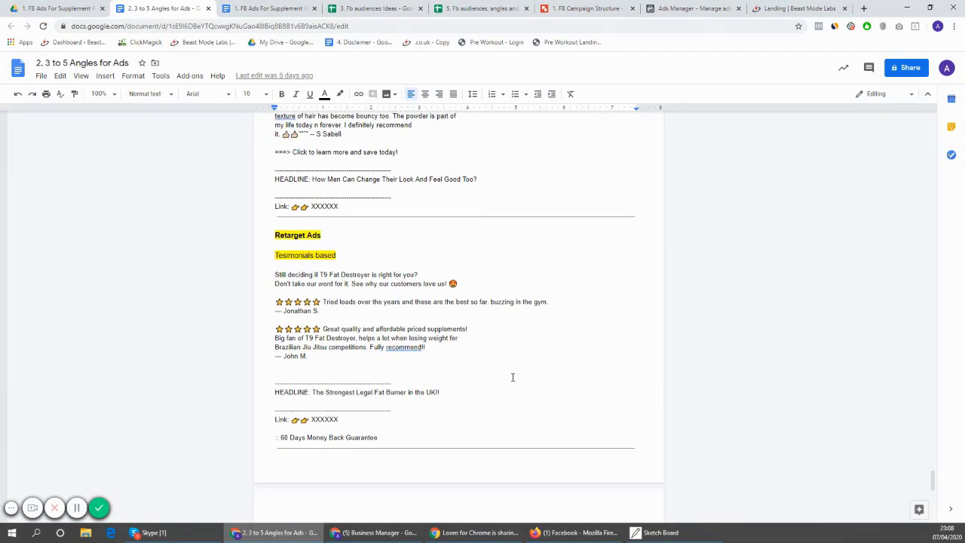
{"action": "scroll", "coordinate": [504, 380], "scroll_direction": "up", "scroll_amount": 20}
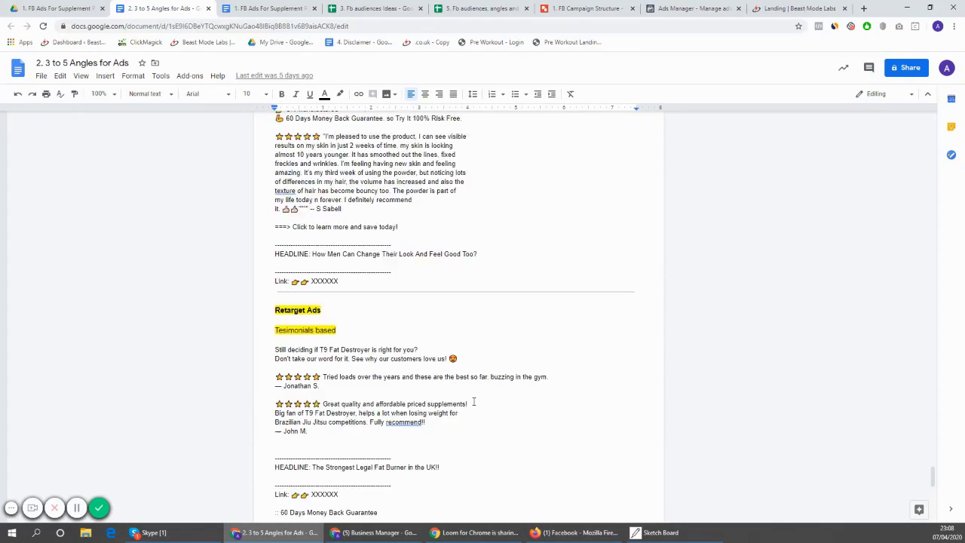
Step: Return to Angle 1, Simple product feature/benefits, and highlight the ad's body text while going over it
{"action": "scroll", "coordinate": [473, 385], "scroll_direction": "up", "scroll_amount": 5}
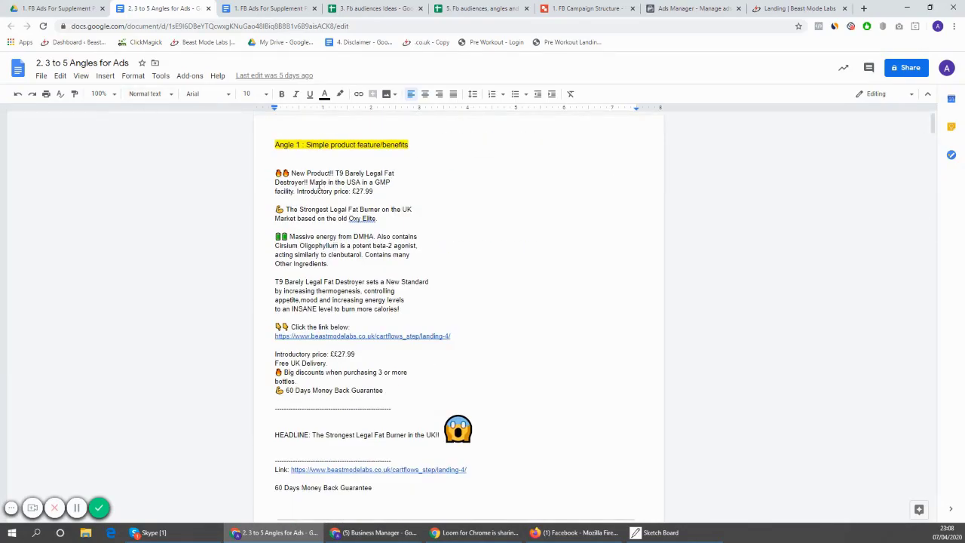
{"action": "left_click_drag", "start_coordinate": [329, 186], "coordinate": [392, 313]}
{"action": "left_click", "coordinate": [377, 236]}
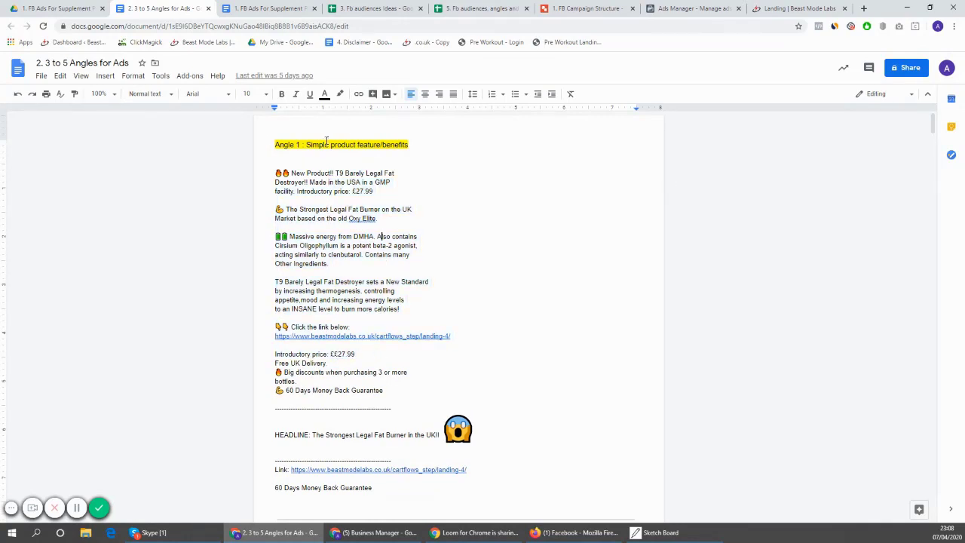
Step: Review the Angle 1 ad copy on simple product features and benefits, from its heading through the headline and link
{"action": "left_click_drag", "start_coordinate": [307, 144], "coordinate": [411, 153]}
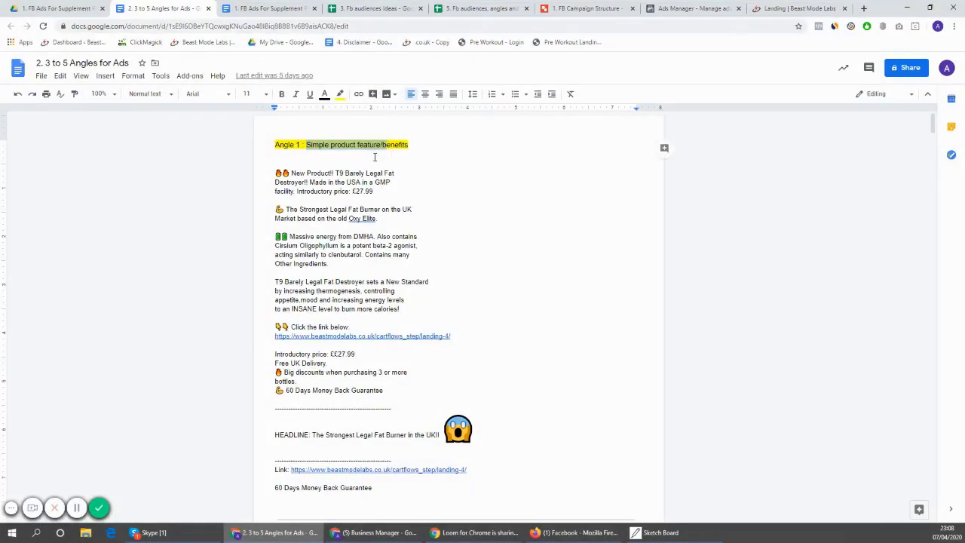
{"action": "scroll", "coordinate": [374, 157], "scroll_direction": "down", "scroll_amount": 1}
{"action": "scroll", "coordinate": [375, 156], "scroll_direction": "up", "scroll_amount": 1}
{"action": "scroll", "coordinate": [362, 234], "scroll_direction": "down", "scroll_amount": 2}
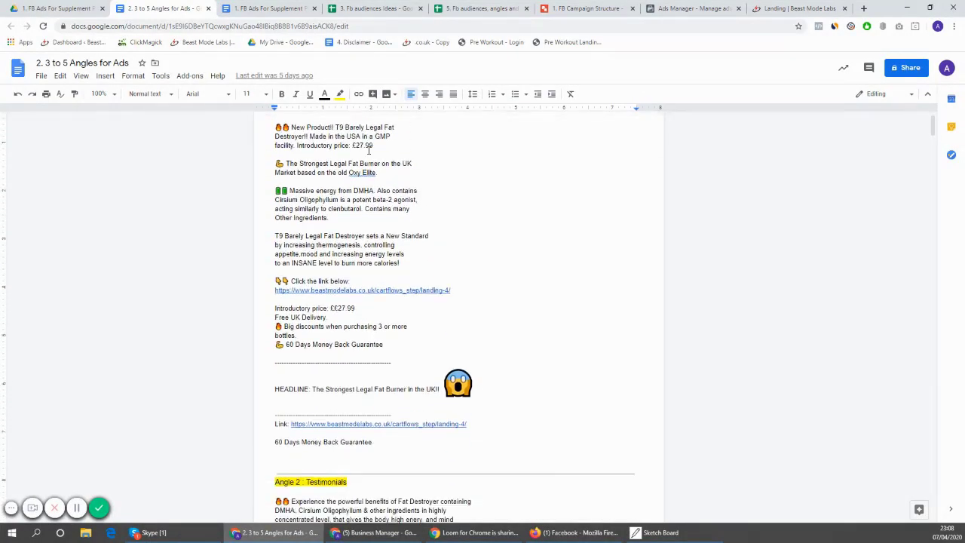
{"action": "scroll", "coordinate": [362, 234], "scroll_direction": "down", "scroll_amount": 1}
Step: Examine the Angle 2 testimonials ad, covering its opening benefit lines and the five-star customer reviews
{"action": "left_click_drag", "start_coordinate": [311, 279], "coordinate": [347, 277]}
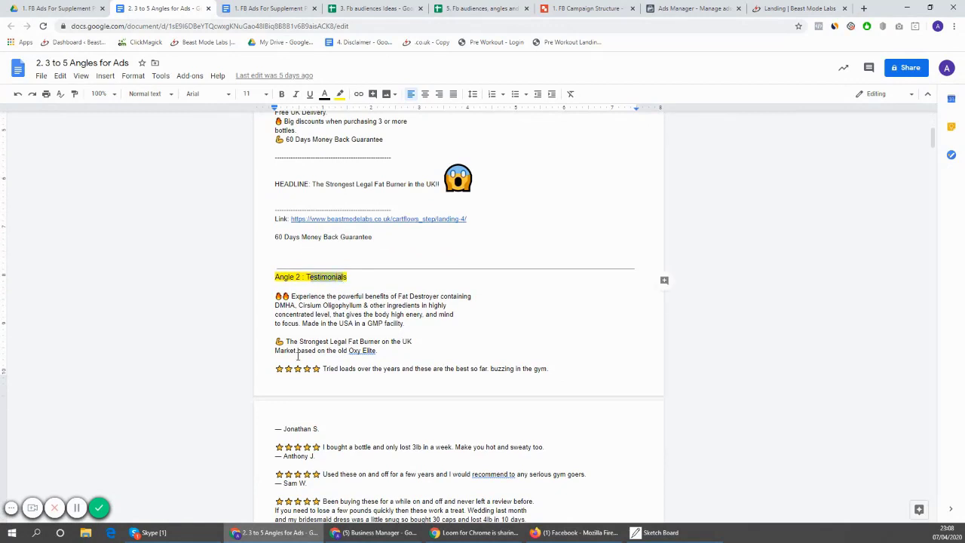
{"action": "left_click_drag", "start_coordinate": [310, 306], "coordinate": [420, 314]}
{"action": "left_click", "coordinate": [420, 314]}
{"action": "left_click_drag", "start_coordinate": [276, 296], "coordinate": [401, 381]}
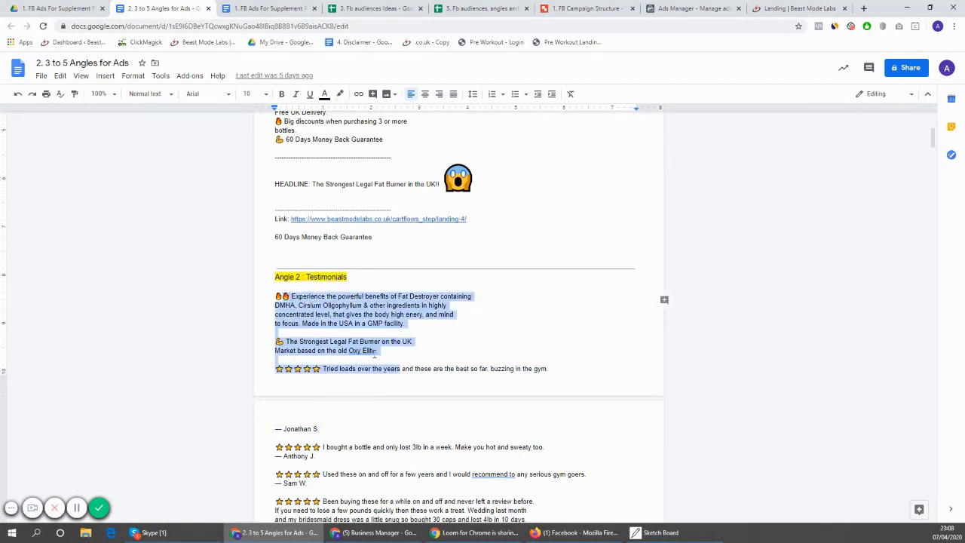
{"action": "left_click", "coordinate": [379, 350]}
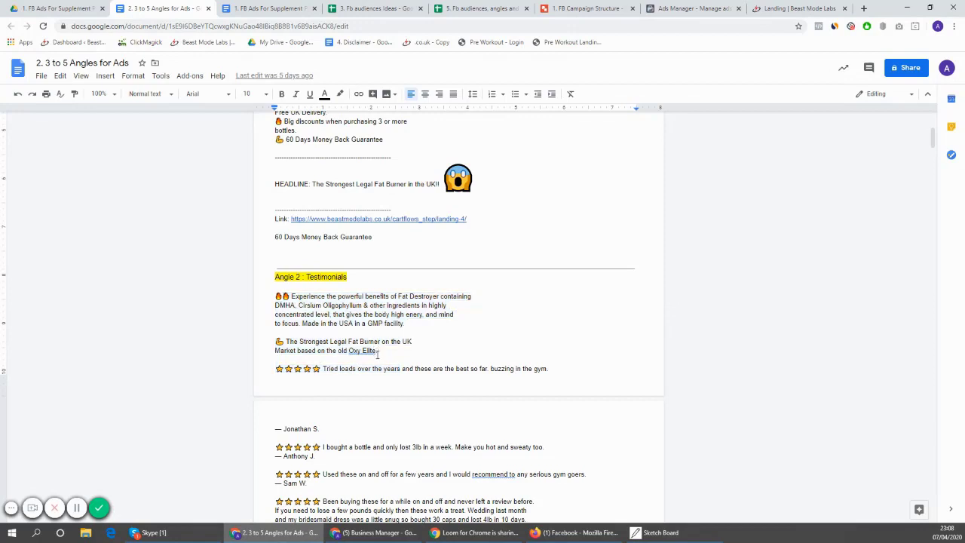
{"action": "key", "text": "BackSpace"}
{"action": "left_click_drag", "start_coordinate": [315, 279], "coordinate": [392, 379]}
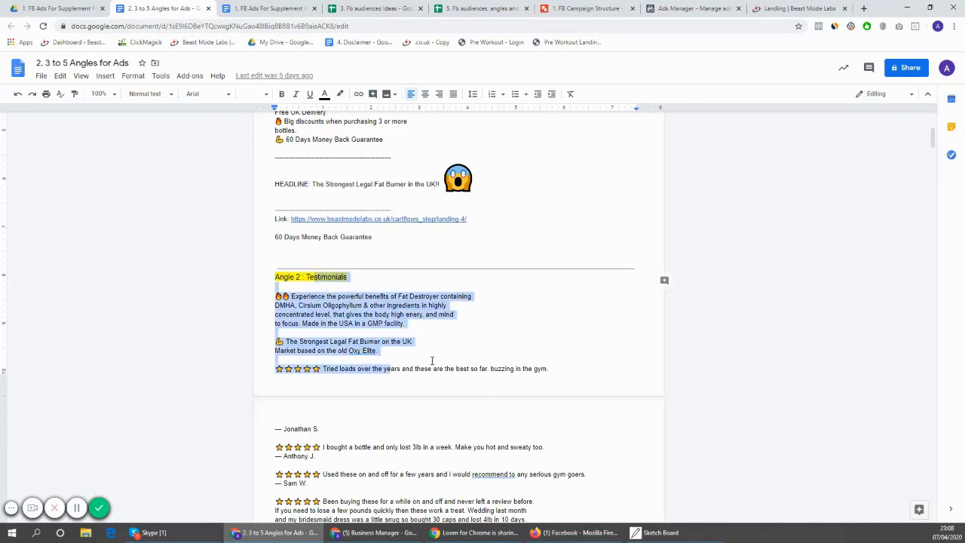
{"action": "scroll", "coordinate": [422, 309], "scroll_direction": "down", "scroll_amount": 1}
{"action": "left_click_drag", "start_coordinate": [319, 203], "coordinate": [387, 350]}
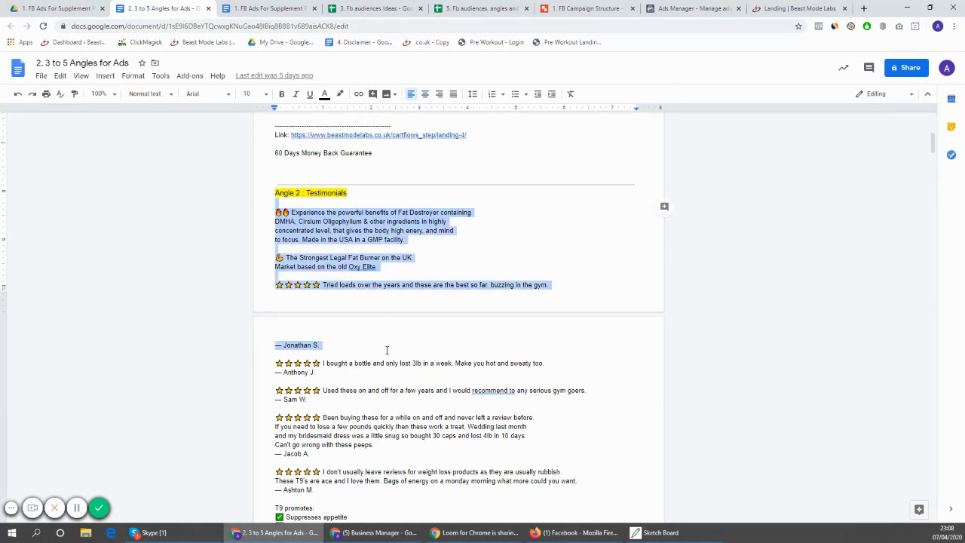
{"action": "scroll", "coordinate": [448, 332], "scroll_direction": "down", "scroll_amount": 1}
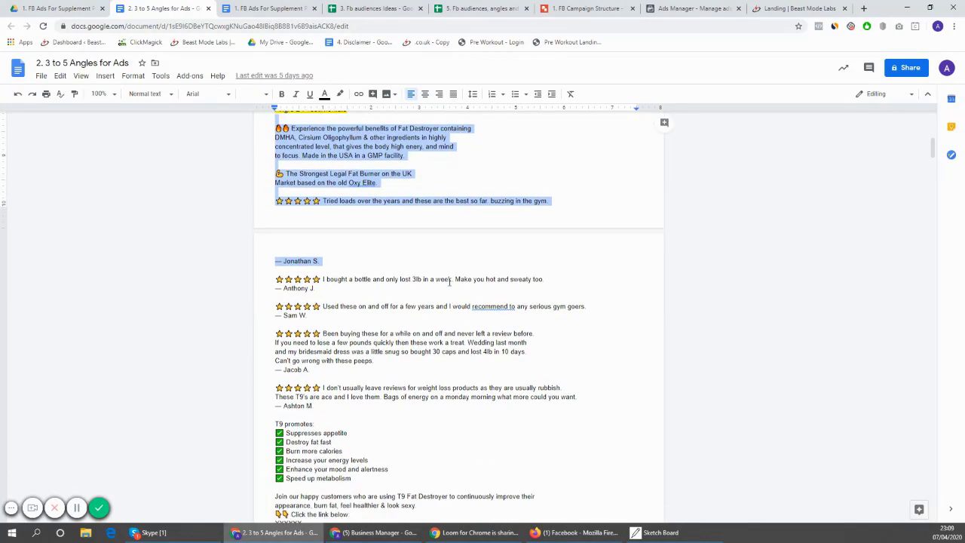
{"action": "scroll", "coordinate": [449, 291], "scroll_direction": "up", "scroll_amount": 1}
Step: Examine the Angle 3 heading on story-based, transformation and negative-to-positive ads, along with the story's opening lines
{"action": "scroll", "coordinate": [450, 273], "scroll_direction": "down", "scroll_amount": 6}
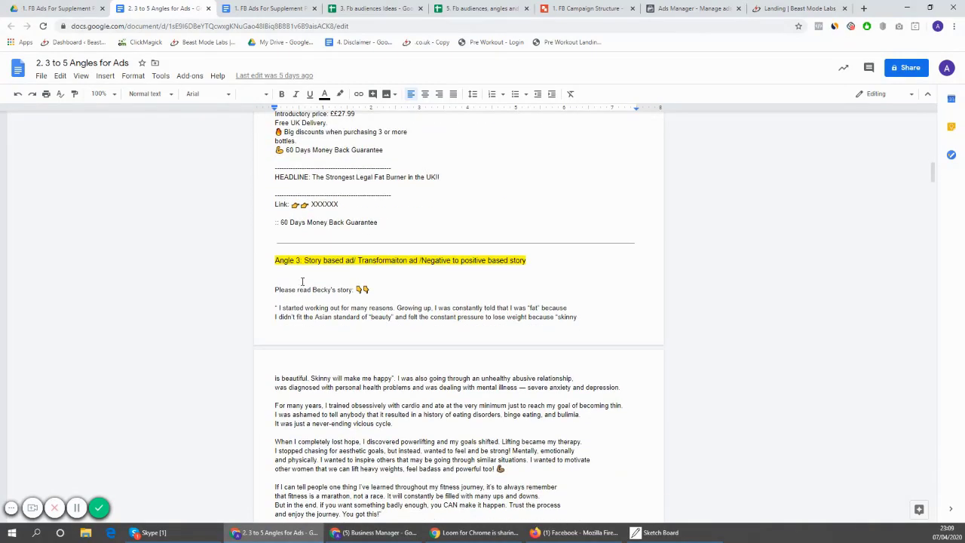
{"action": "left_click_drag", "start_coordinate": [310, 262], "coordinate": [494, 318]}
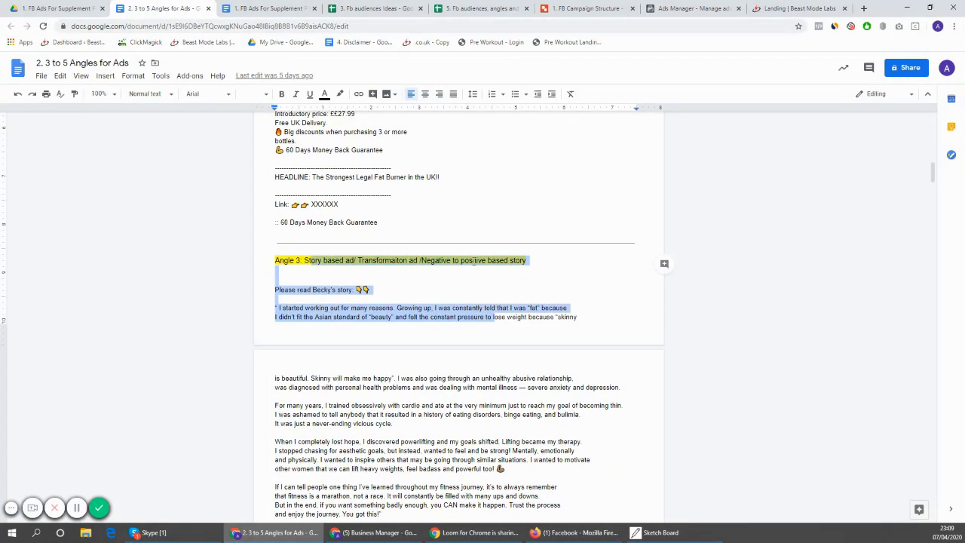
{"action": "scroll", "coordinate": [481, 260], "scroll_direction": "down", "scroll_amount": 2}
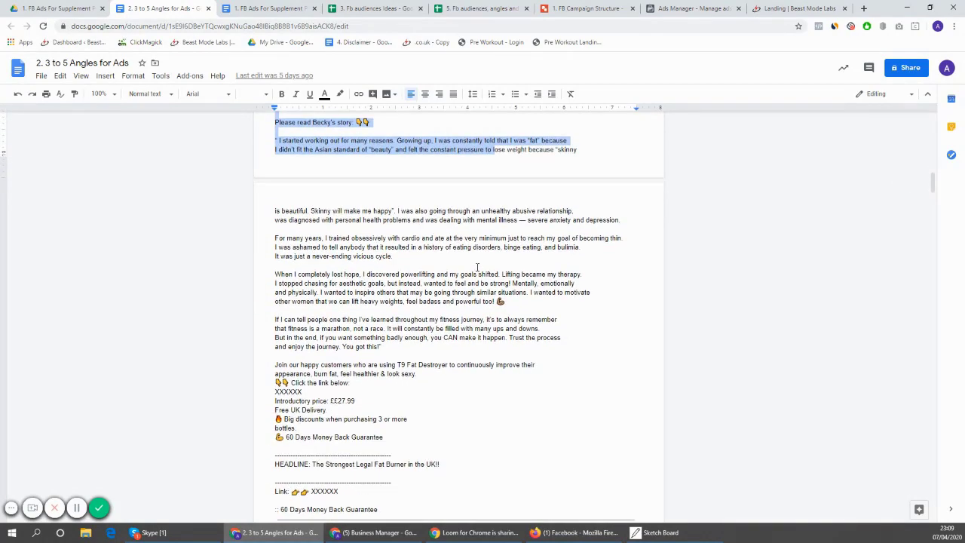
{"action": "scroll", "coordinate": [475, 263], "scroll_direction": "up", "scroll_amount": 2}
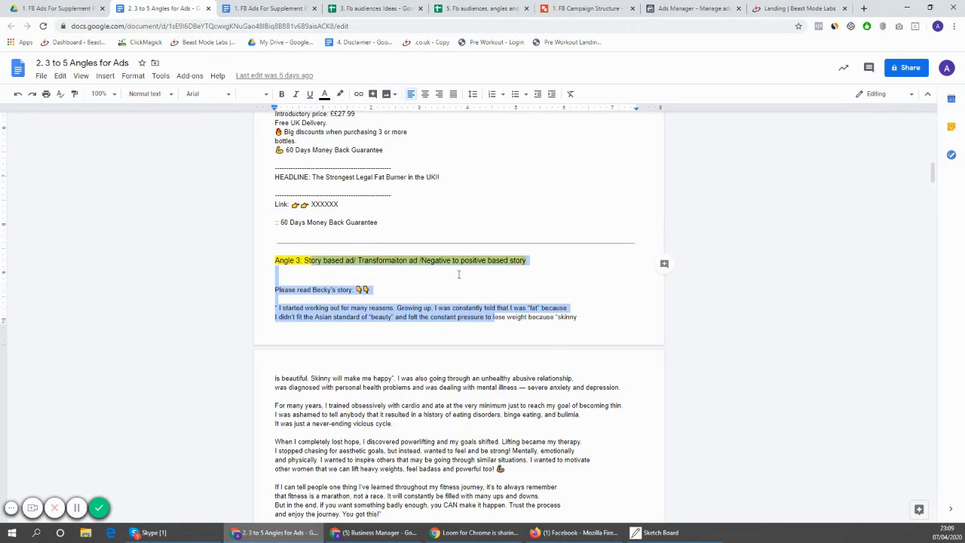
{"action": "scroll", "coordinate": [457, 271], "scroll_direction": "down", "scroll_amount": 1}
{"action": "scroll", "coordinate": [445, 275], "scroll_direction": "up", "scroll_amount": 1}
{"action": "scroll", "coordinate": [430, 256], "scroll_direction": "down", "scroll_amount": 1}
{"action": "scroll", "coordinate": [423, 256], "scroll_direction": "up", "scroll_amount": 1}
{"action": "left_click_drag", "start_coordinate": [407, 260], "coordinate": [435, 345]}
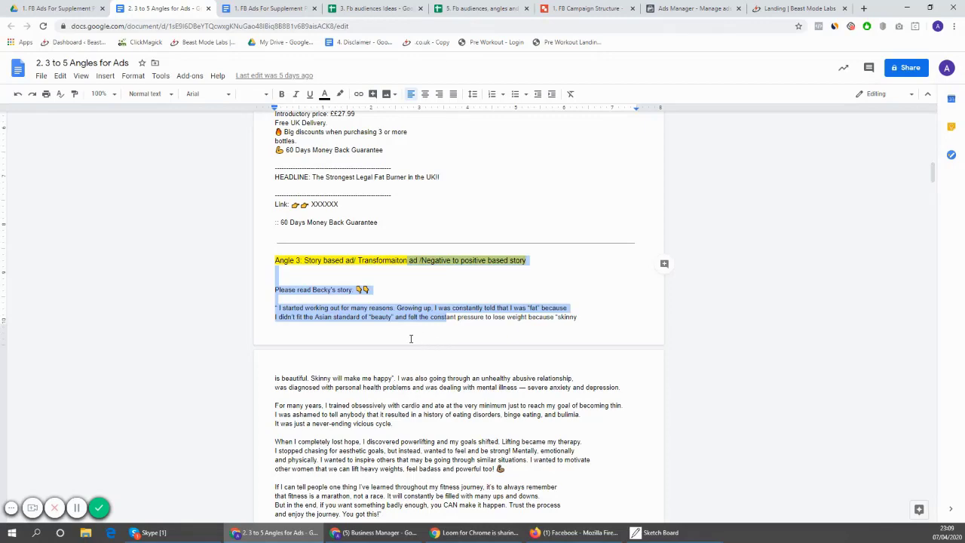
{"action": "left_click", "coordinate": [424, 308]}
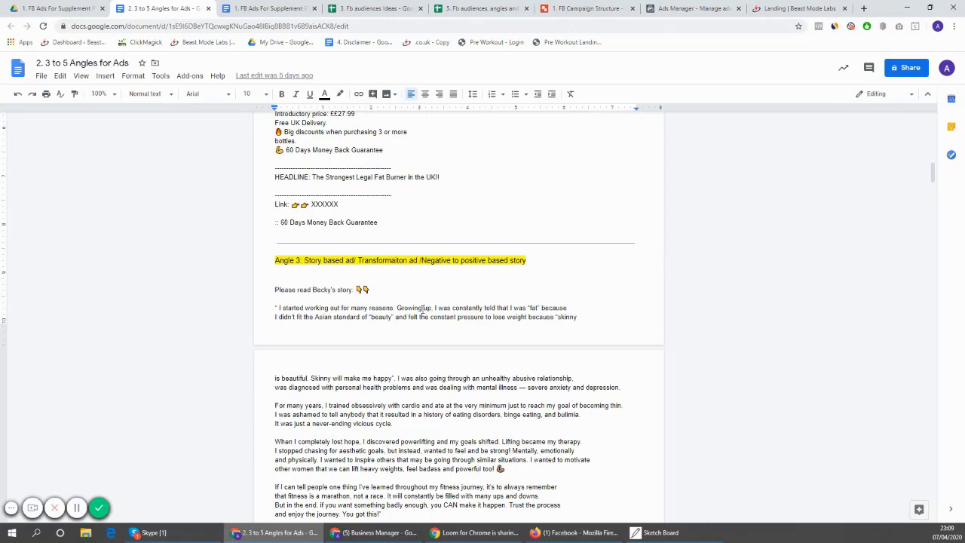
Step: Read through the Angle 3 customer story, from the early struggles to the powerlifting turnaround and the closing offer
{"action": "mouse_move", "coordinate": [343, 285]}
{"action": "left_mouse_down"}
{"action": "mouse_move", "coordinate": [430, 381]}
{"action": "mouse_move", "coordinate": [471, 355]}
{"action": "left_mouse_up"}
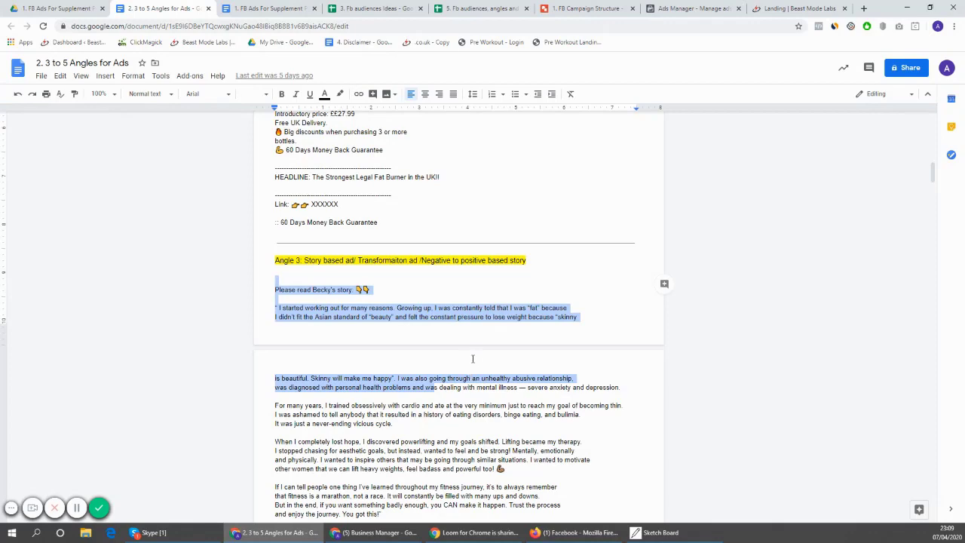
{"action": "left_click", "coordinate": [455, 317]}
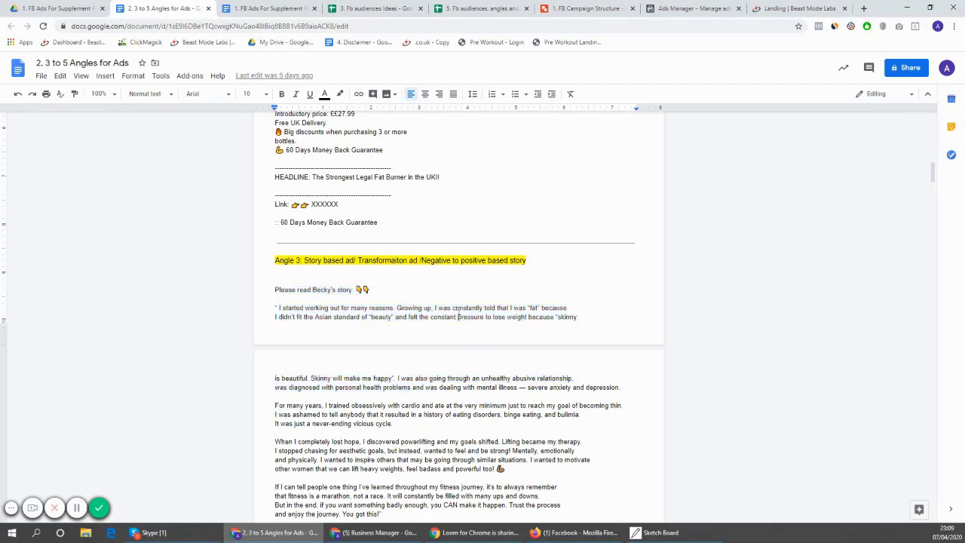
{"action": "left_click_drag", "start_coordinate": [434, 307], "coordinate": [452, 407]}
{"action": "left_click", "coordinate": [464, 308]}
{"action": "scroll", "coordinate": [494, 301], "scroll_direction": "down", "scroll_amount": 3}
{"action": "scroll", "coordinate": [496, 293], "scroll_direction": "down", "scroll_amount": 2}
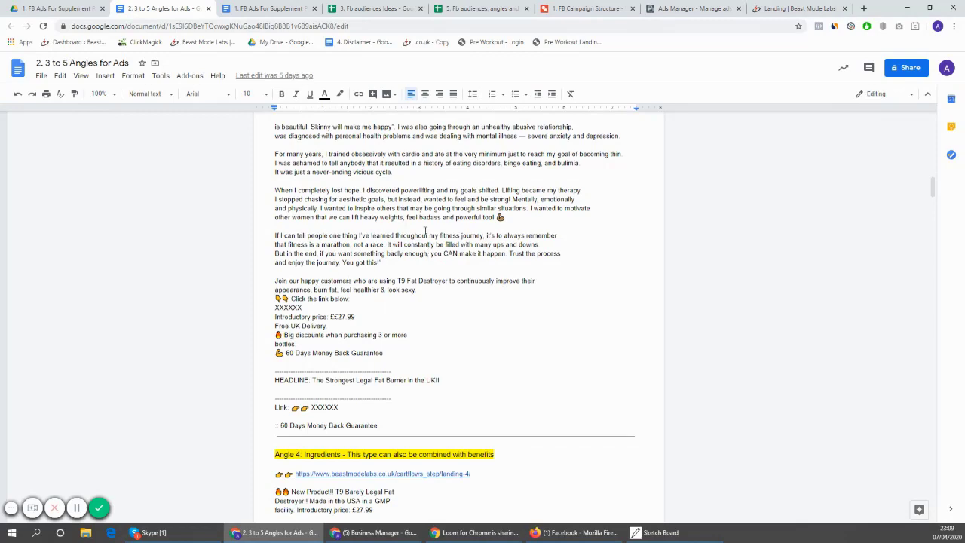
{"action": "scroll", "coordinate": [466, 165], "scroll_direction": "down", "scroll_amount": 1}
{"action": "scroll", "coordinate": [471, 163], "scroll_direction": "up", "scroll_amount": 2}
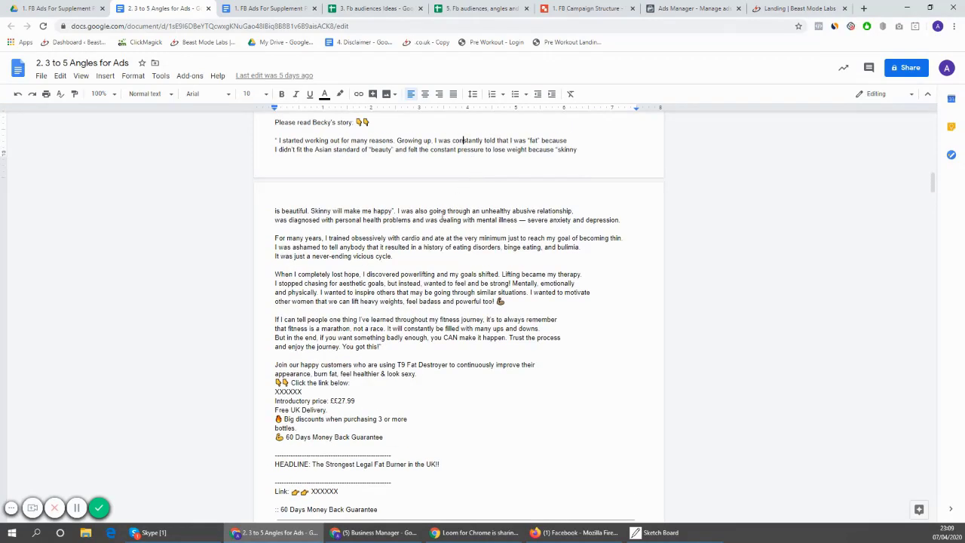
{"action": "scroll", "coordinate": [444, 213], "scroll_direction": "down", "scroll_amount": 2}
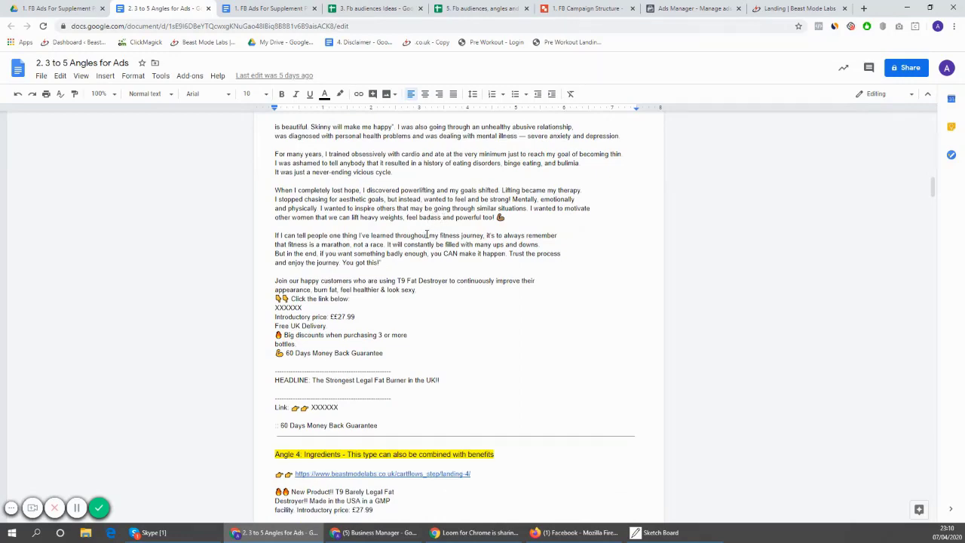
{"action": "scroll", "coordinate": [445, 236], "scroll_direction": "up", "scroll_amount": 4}
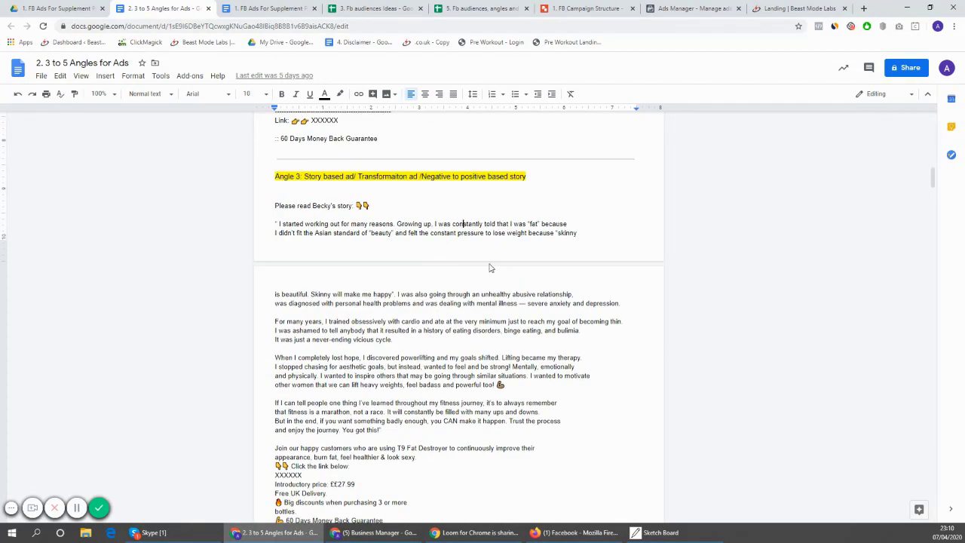
{"action": "scroll", "coordinate": [468, 270], "scroll_direction": "up", "scroll_amount": 2}
{"action": "left_click_drag", "start_coordinate": [424, 308], "coordinate": [462, 444]}
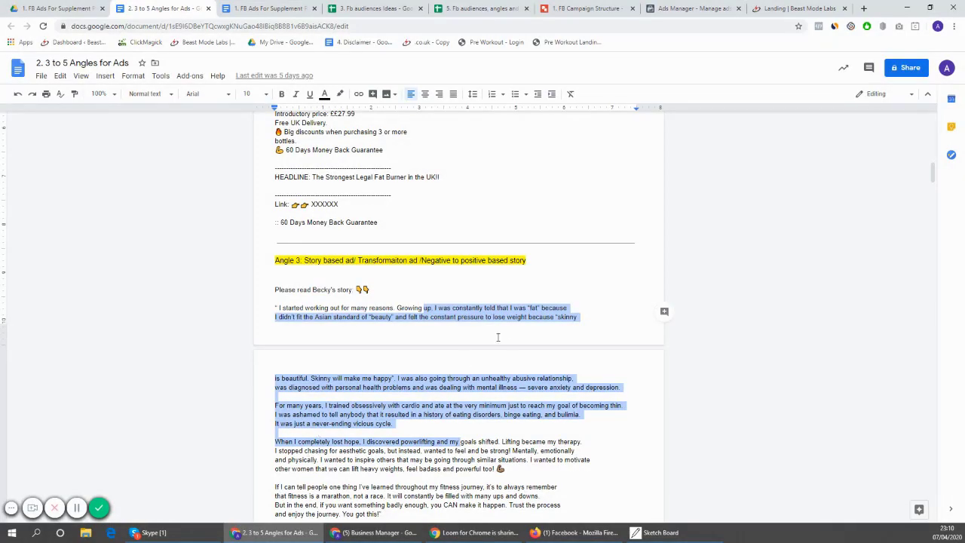
{"action": "scroll", "coordinate": [497, 357], "scroll_direction": "down", "scroll_amount": 2}
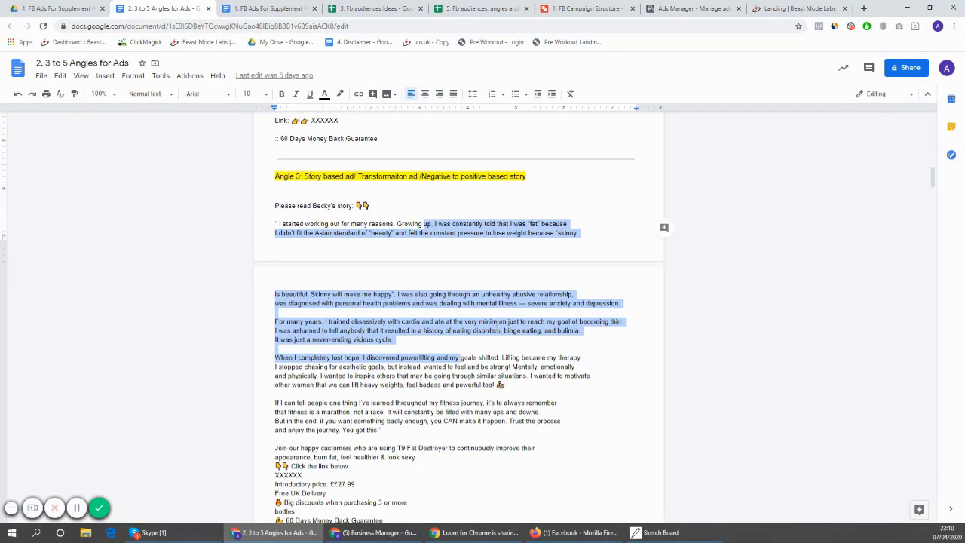
{"action": "scroll", "coordinate": [499, 323], "scroll_direction": "down", "scroll_amount": 1}
{"action": "scroll", "coordinate": [507, 296], "scroll_direction": "down", "scroll_amount": 2}
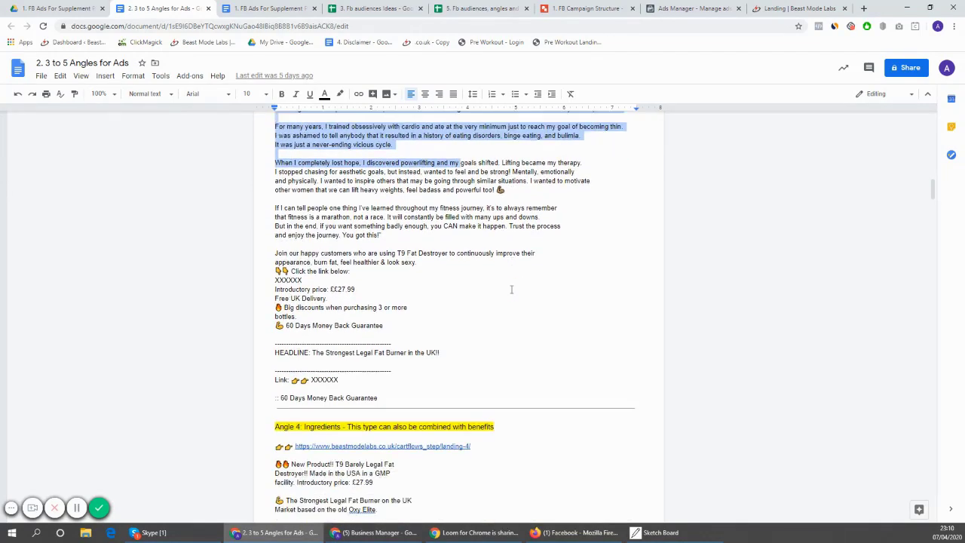
{"action": "scroll", "coordinate": [463, 284], "scroll_direction": "up", "scroll_amount": 3}
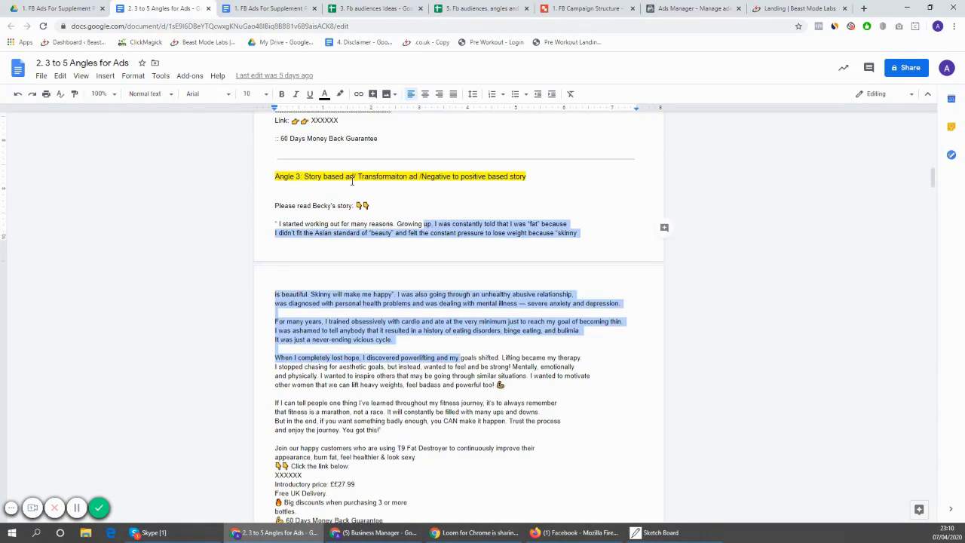
{"action": "left_click_drag", "start_coordinate": [352, 181], "coordinate": [456, 225]}
Step: Review the Angle 4 ingredients ad, including its note on combining with benefits and the numbered ingredient list
{"action": "scroll", "coordinate": [523, 228], "scroll_direction": "down", "scroll_amount": 4}
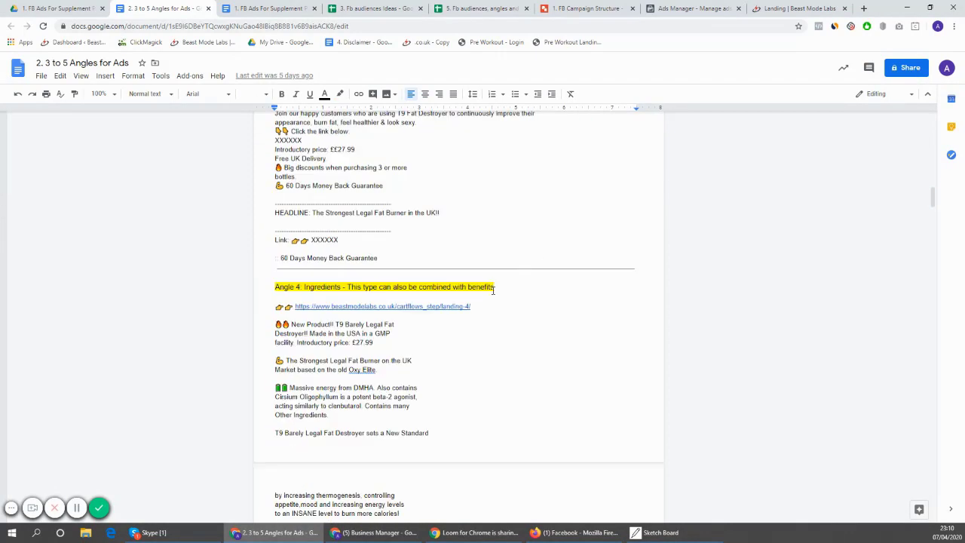
{"action": "left_click_drag", "start_coordinate": [361, 286], "coordinate": [452, 352]}
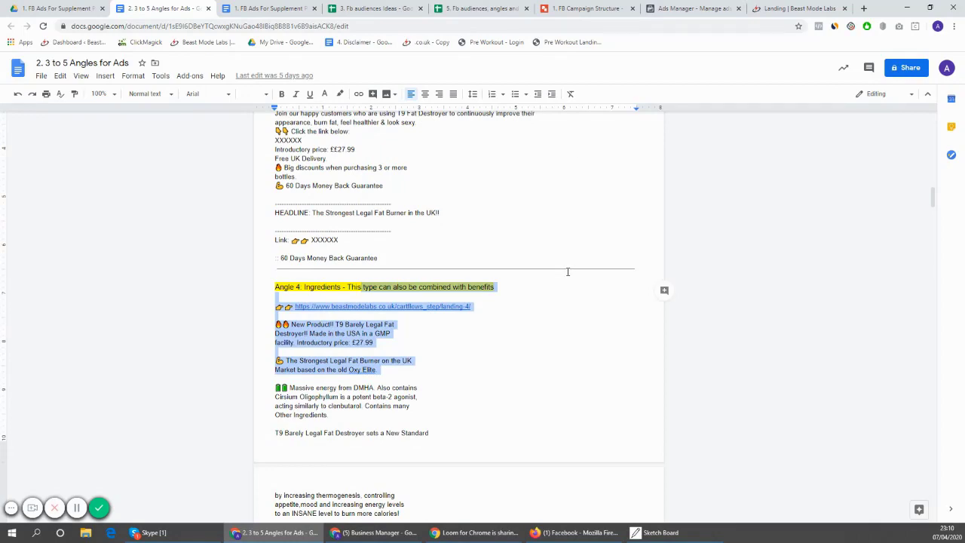
{"action": "scroll", "coordinate": [564, 270], "scroll_direction": "down", "scroll_amount": 1}
{"action": "scroll", "coordinate": [545, 235], "scroll_direction": "down", "scroll_amount": 4}
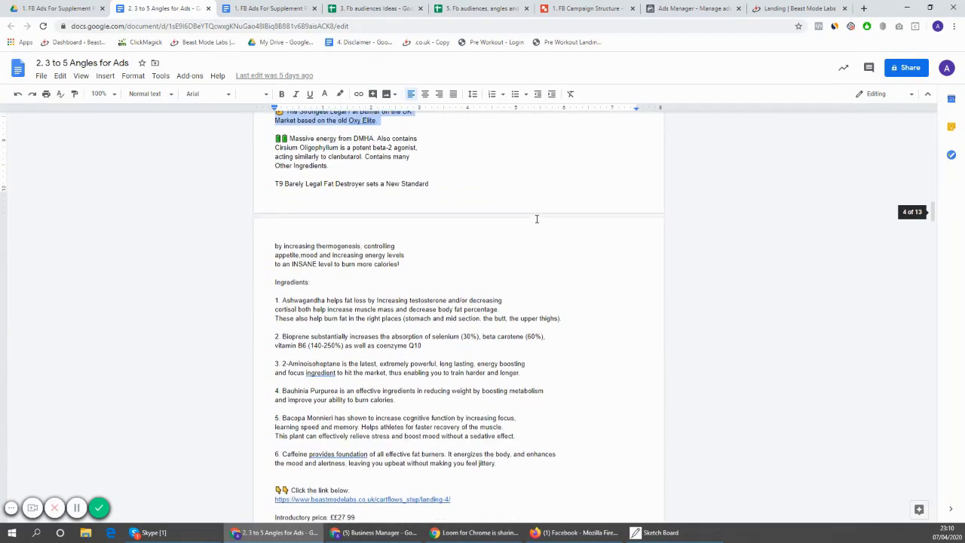
{"action": "scroll", "coordinate": [519, 232], "scroll_direction": "up", "scroll_amount": 2}
{"action": "scroll", "coordinate": [518, 232], "scroll_direction": "down", "scroll_amount": 5}
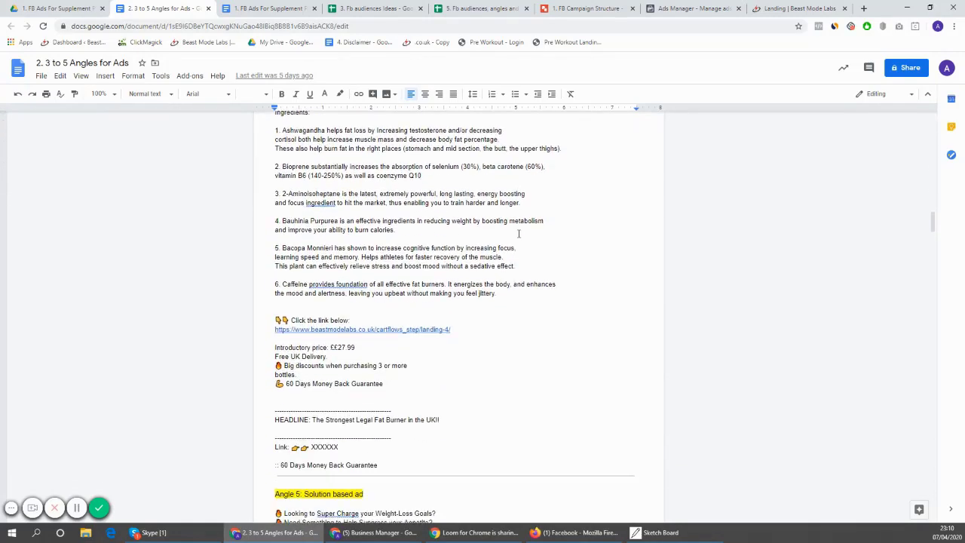
Step: Examine the Angle 5 solution based ad, focusing on its opening questions about weight-loss goals and suppressing appetite
{"action": "scroll", "coordinate": [517, 234], "scroll_direction": "down", "scroll_amount": 1}
{"action": "left_click_drag", "start_coordinate": [304, 160], "coordinate": [402, 188]}
{"action": "left_click_drag", "start_coordinate": [284, 179], "coordinate": [440, 176]}
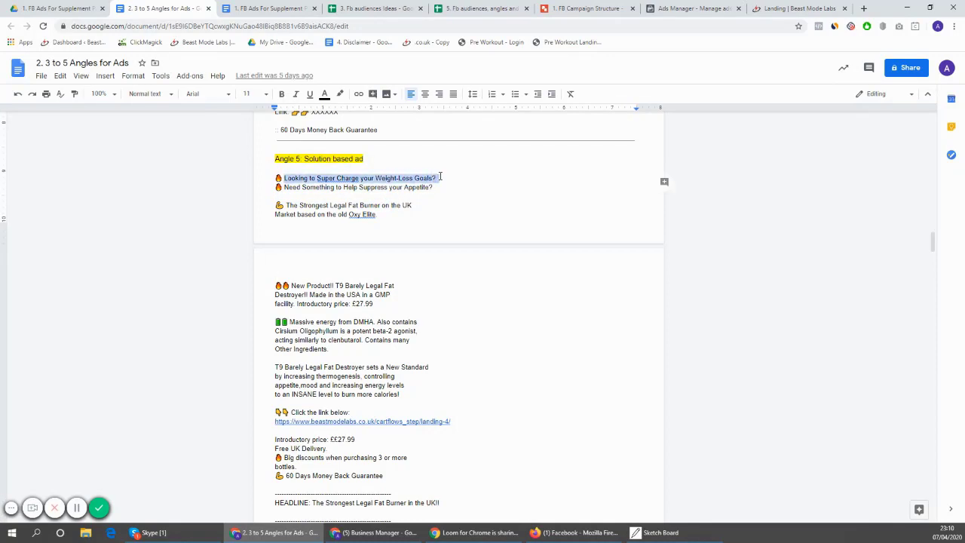
{"action": "left_click", "coordinate": [380, 179]}
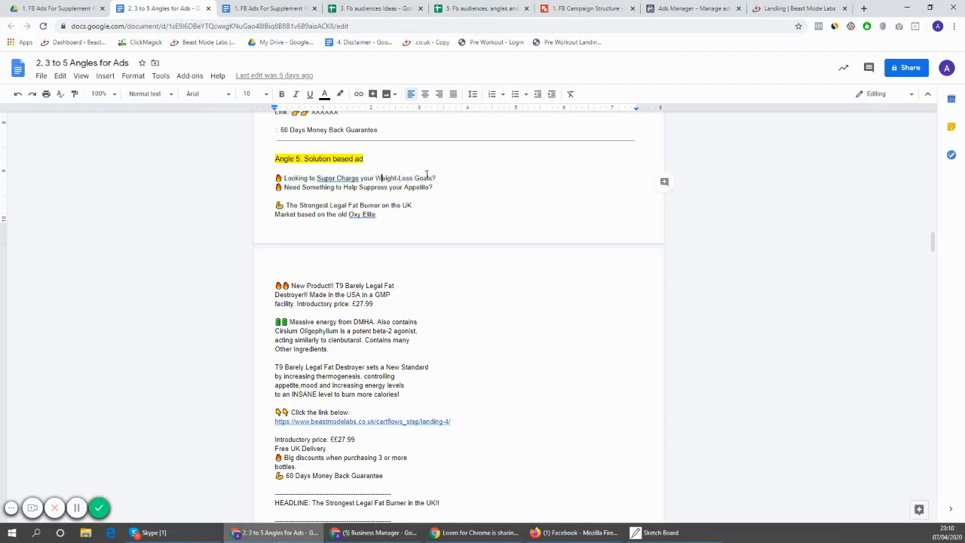
{"action": "left_click_drag", "start_coordinate": [279, 187], "coordinate": [435, 187]}
{"action": "left_click", "coordinate": [435, 188]}
{"action": "left_click_drag", "start_coordinate": [371, 188], "coordinate": [404, 188]}
{"action": "left_click_drag", "start_coordinate": [340, 160], "coordinate": [373, 178]}
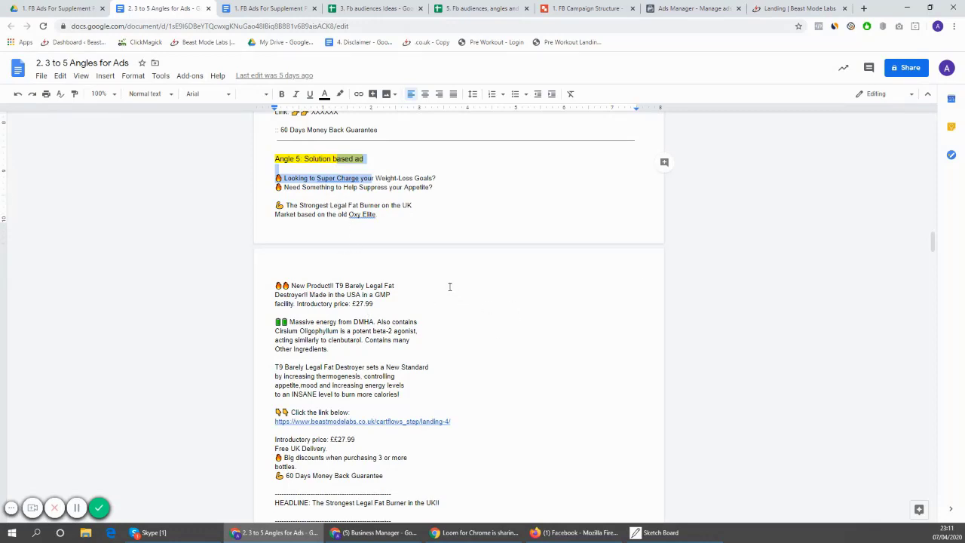
{"action": "scroll", "coordinate": [448, 279], "scroll_direction": "up", "scroll_amount": 4}
{"action": "scroll", "coordinate": [441, 276], "scroll_direction": "down", "scroll_amount": 3}
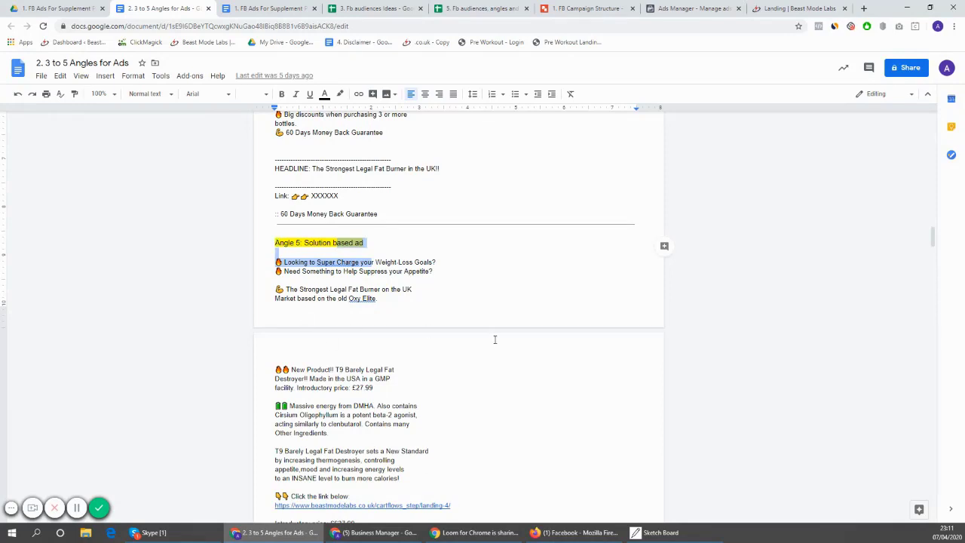
{"action": "scroll", "coordinate": [491, 334], "scroll_direction": "down", "scroll_amount": 1}
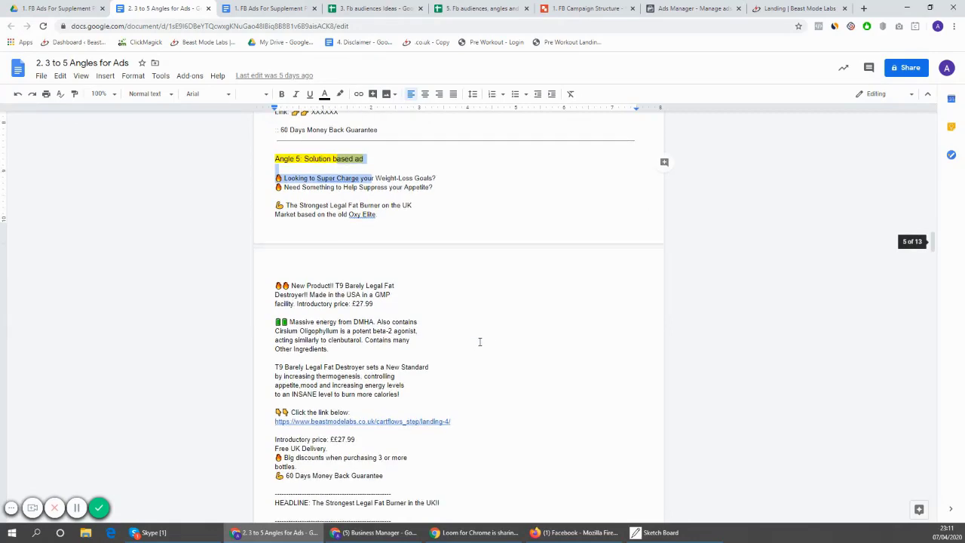
{"action": "scroll", "coordinate": [371, 276], "scroll_direction": "down", "scroll_amount": 2}
{"action": "scroll", "coordinate": [375, 272], "scroll_direction": "up", "scroll_amount": 2}
Step: Find the Angle 6 value based ads section and examine its HYPERPHYSIQUE heading and copy
{"action": "scroll", "coordinate": [376, 271], "scroll_direction": "down", "scroll_amount": 5}
{"action": "left_click", "coordinate": [328, 157]}
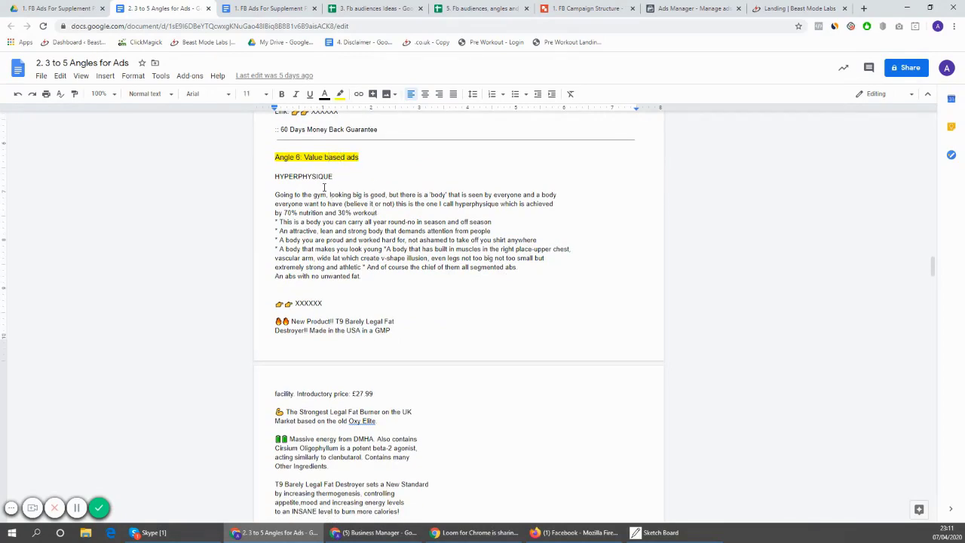
{"action": "left_click_drag", "start_coordinate": [277, 176], "coordinate": [346, 190]}
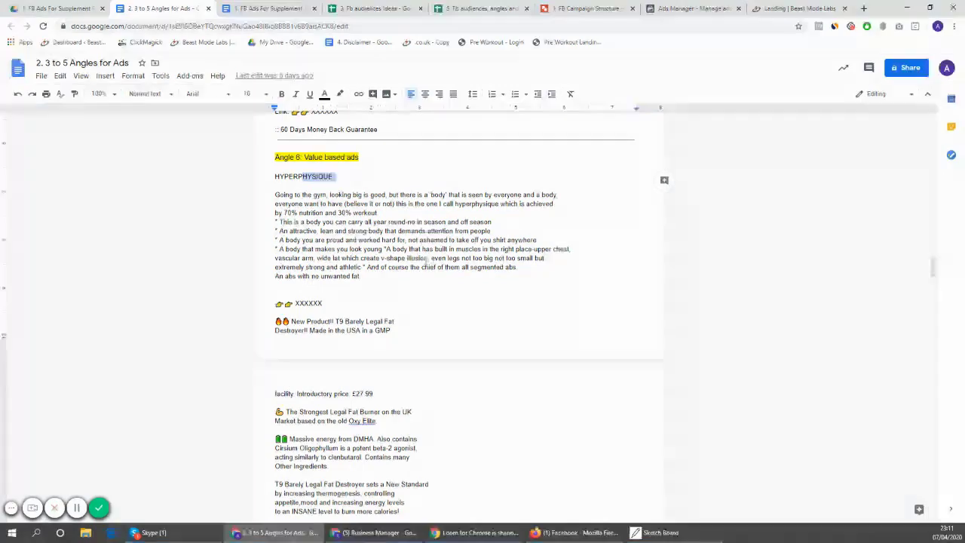
Step: Read the Angle 6 value based ad, covering its heading, the HYPERPHYSIQUE body description and the bulleted traits
{"action": "mouse_move", "coordinate": [323, 196]}
{"action": "left_mouse_down"}
{"action": "mouse_move", "coordinate": [388, 298]}
{"action": "mouse_move", "coordinate": [377, 232]}
{"action": "mouse_move", "coordinate": [276, 195]}
{"action": "mouse_move", "coordinate": [319, 194]}
{"action": "left_mouse_up"}
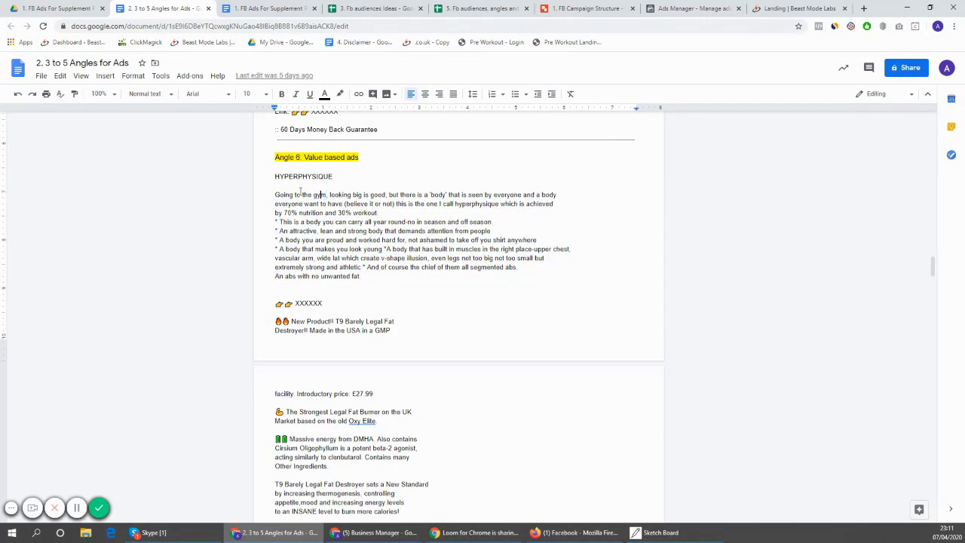
{"action": "left_click_drag", "start_coordinate": [304, 195], "coordinate": [381, 234]}
{"action": "scroll", "coordinate": [382, 234], "scroll_direction": "down", "scroll_amount": 1}
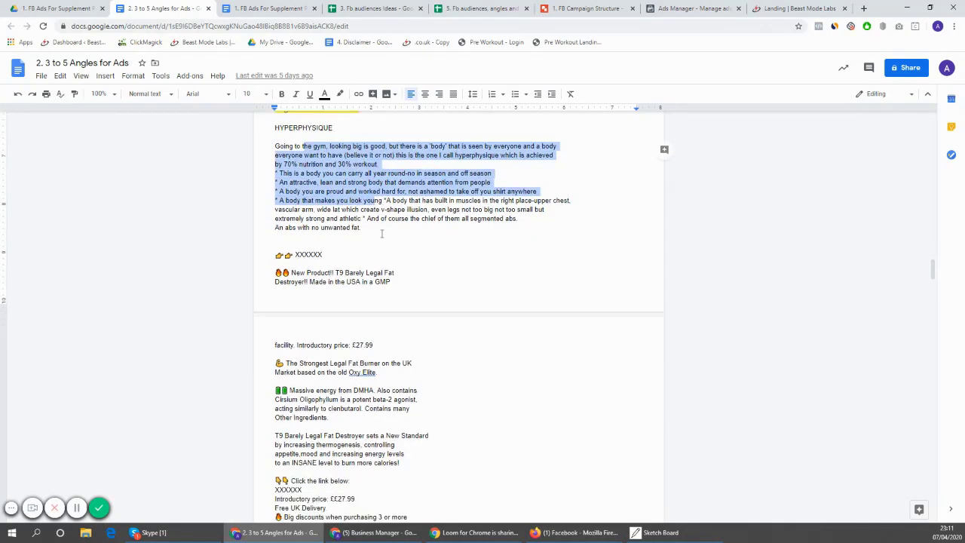
{"action": "scroll", "coordinate": [381, 227], "scroll_direction": "up", "scroll_amount": 1}
{"action": "double_click", "coordinate": [314, 158]}
{"action": "left_click_drag", "start_coordinate": [326, 163], "coordinate": [360, 168]}
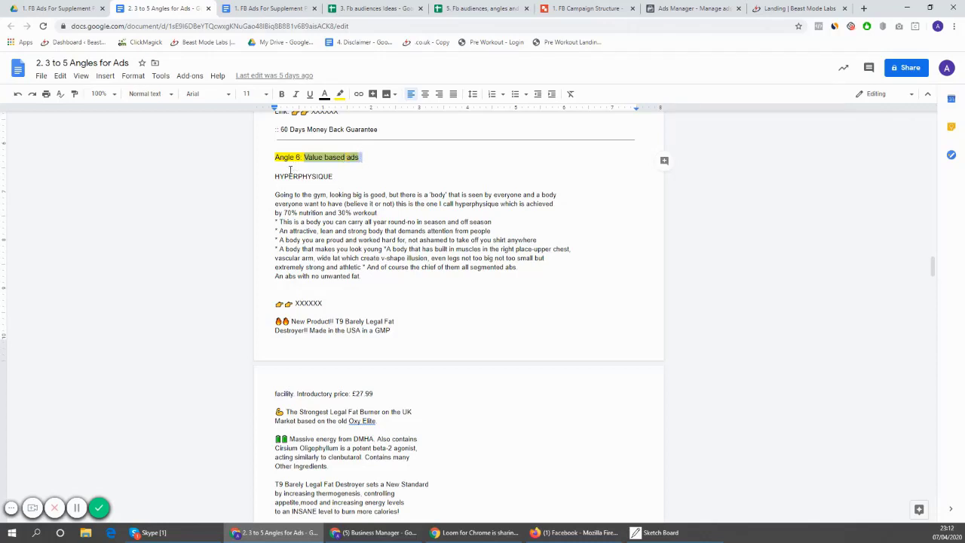
{"action": "scroll", "coordinate": [399, 204], "scroll_direction": "down", "scroll_amount": 2}
{"action": "scroll", "coordinate": [398, 204], "scroll_direction": "up", "scroll_amount": 2}
Step: Find the Angle 7 How to Ads section and examine its headline options about foods for younger-looking skin
{"action": "scroll", "coordinate": [352, 204], "scroll_direction": "down", "scroll_amount": 10}
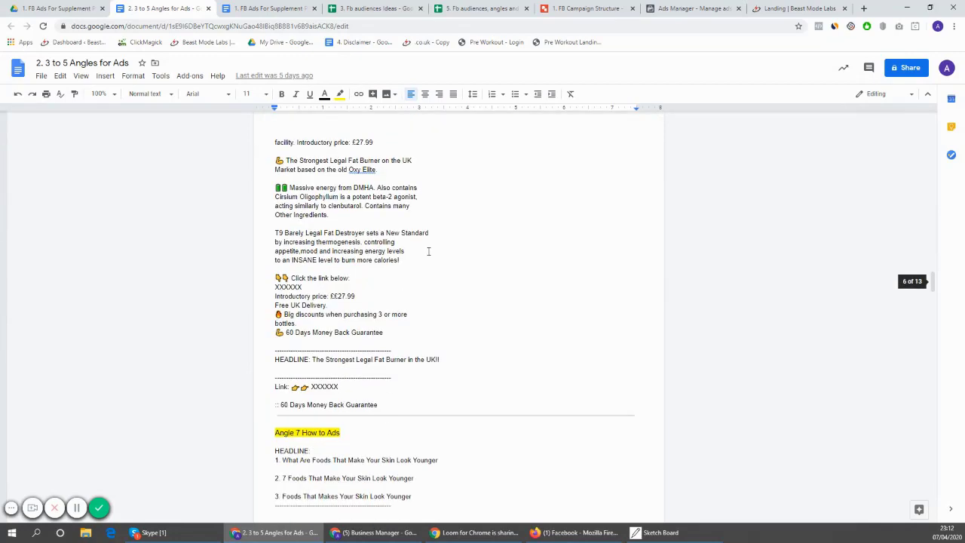
{"action": "scroll", "coordinate": [439, 242], "scroll_direction": "down", "scroll_amount": 1}
{"action": "left_click_drag", "start_coordinate": [319, 180], "coordinate": [340, 182]}
{"action": "left_click", "coordinate": [312, 184]}
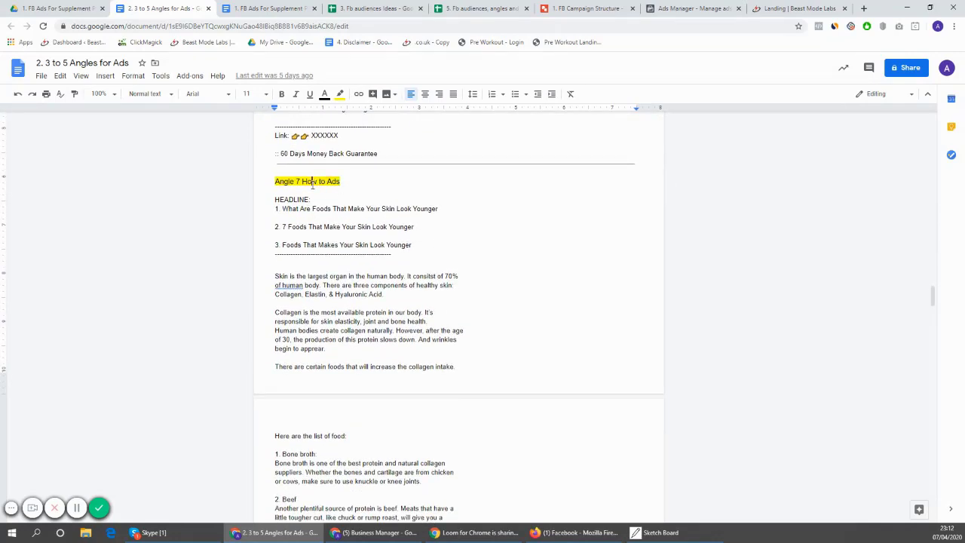
{"action": "left_click_drag", "start_coordinate": [309, 209], "coordinate": [441, 213]}
{"action": "left_click_drag", "start_coordinate": [381, 208], "coordinate": [444, 209]}
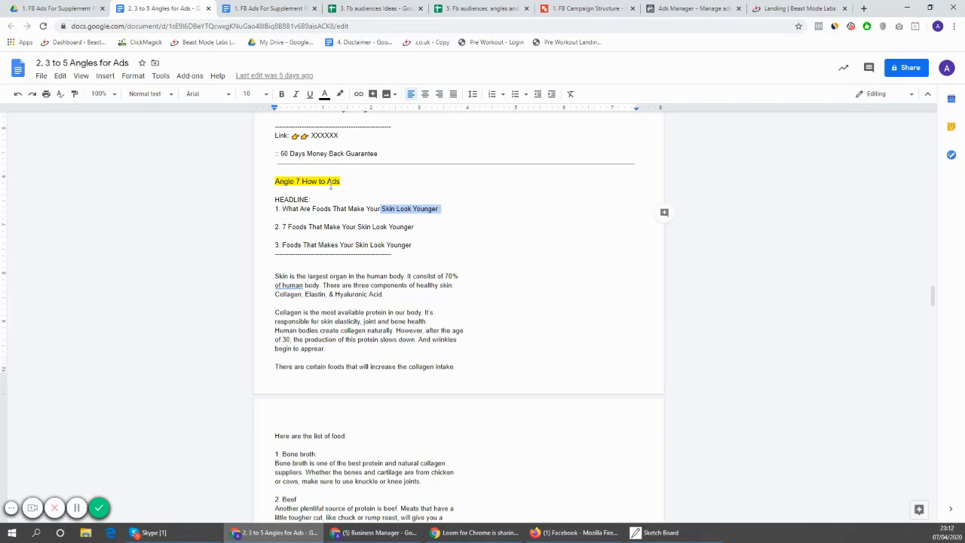
{"action": "left_click", "coordinate": [332, 224]}
{"action": "left_click_drag", "start_coordinate": [318, 226], "coordinate": [414, 227]}
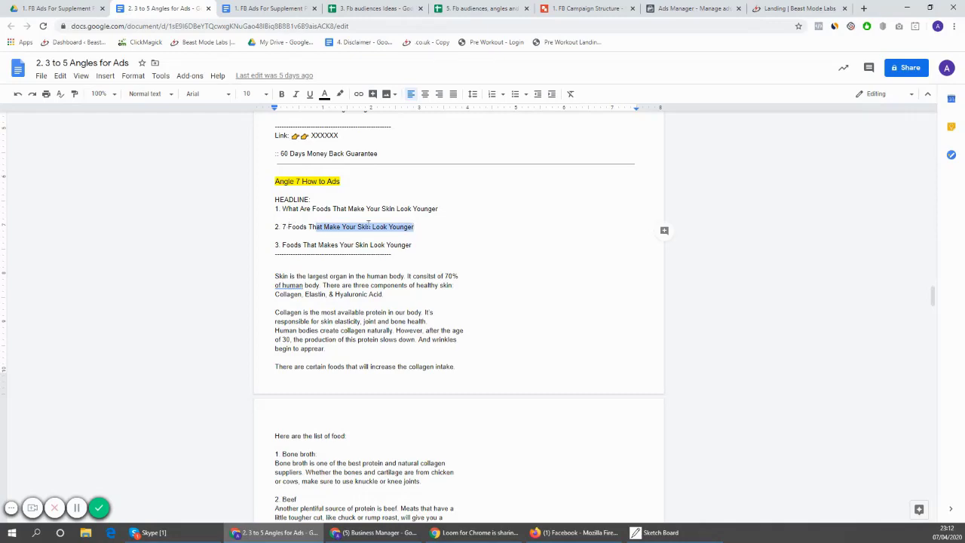
Step: Skim the Angle 7 ad body from the collagen food list through to the JeaKen Collagen product pitch
{"action": "scroll", "coordinate": [431, 221], "scroll_direction": "down", "scroll_amount": 11}
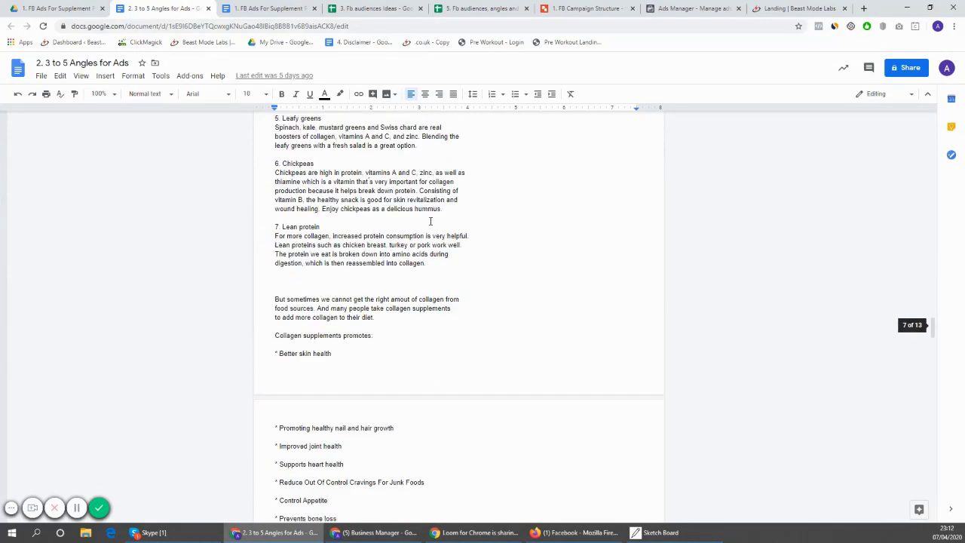
{"action": "scroll", "coordinate": [313, 302], "scroll_direction": "down", "scroll_amount": 4}
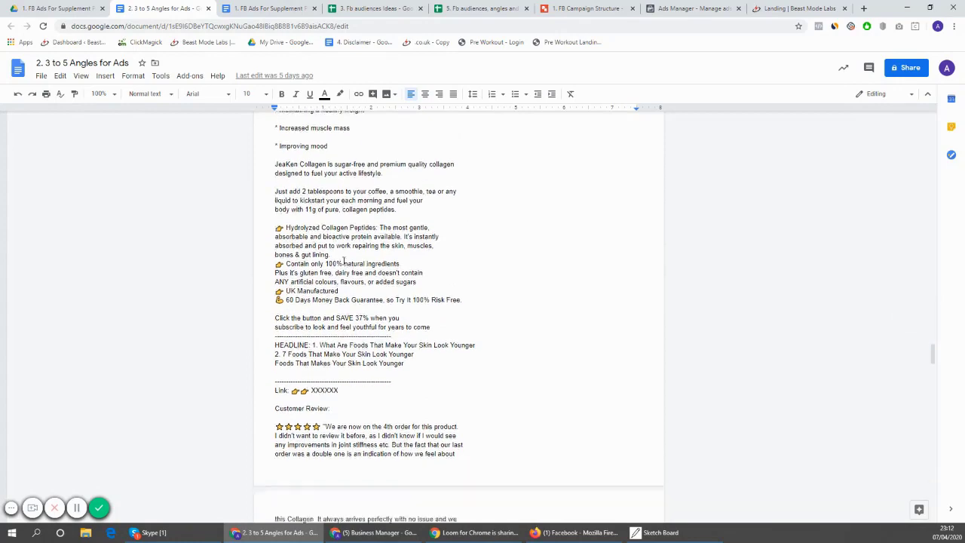
{"action": "scroll", "coordinate": [343, 263], "scroll_direction": "up", "scroll_amount": 2}
{"action": "left_click_drag", "start_coordinate": [320, 224], "coordinate": [345, 376]}
Step: Locate the Angle 8 blog style ads section and examine the headline about making the face look younger
{"action": "scroll", "coordinate": [352, 324], "scroll_direction": "down", "scroll_amount": 4}
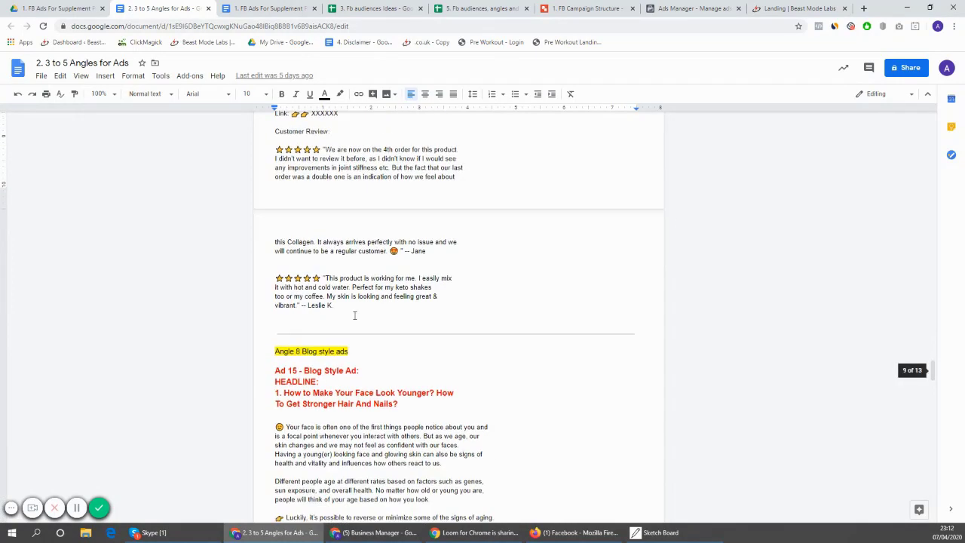
{"action": "scroll", "coordinate": [354, 315], "scroll_direction": "down", "scroll_amount": 2}
{"action": "left_click", "coordinate": [330, 205]}
{"action": "left_click_drag", "start_coordinate": [330, 205], "coordinate": [322, 216]}
{"action": "double_click", "coordinate": [322, 225]}
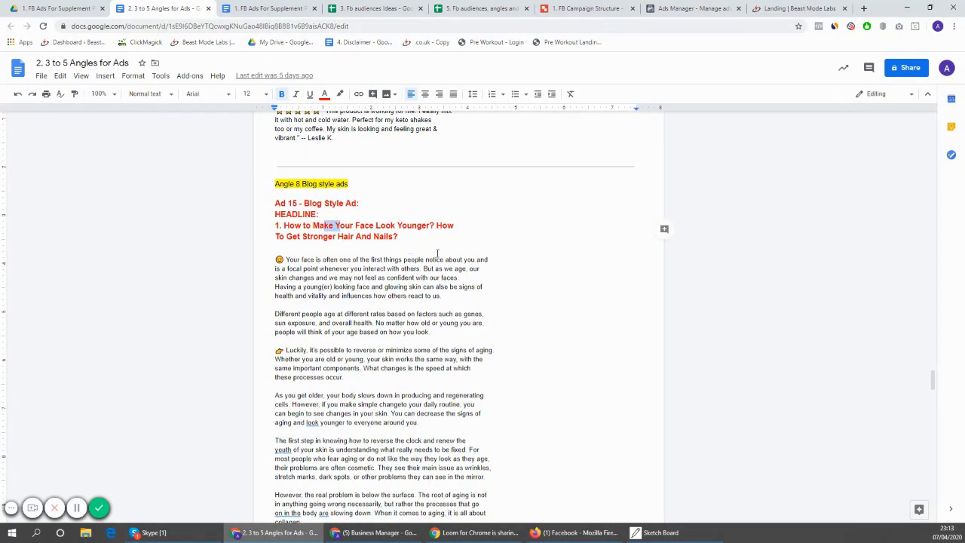
Step: Read through the Angle 8 blog style copy, from the aging explanation to the collagen benefits and customer review
{"action": "scroll", "coordinate": [435, 253], "scroll_direction": "down", "scroll_amount": 1}
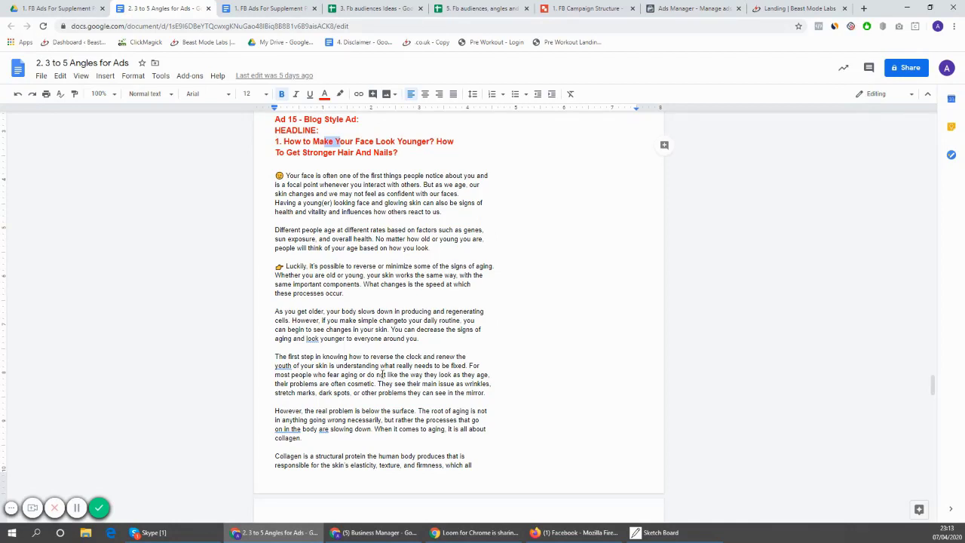
{"action": "left_click_drag", "start_coordinate": [362, 330], "coordinate": [383, 420]}
{"action": "scroll", "coordinate": [489, 274], "scroll_direction": "down", "scroll_amount": 2}
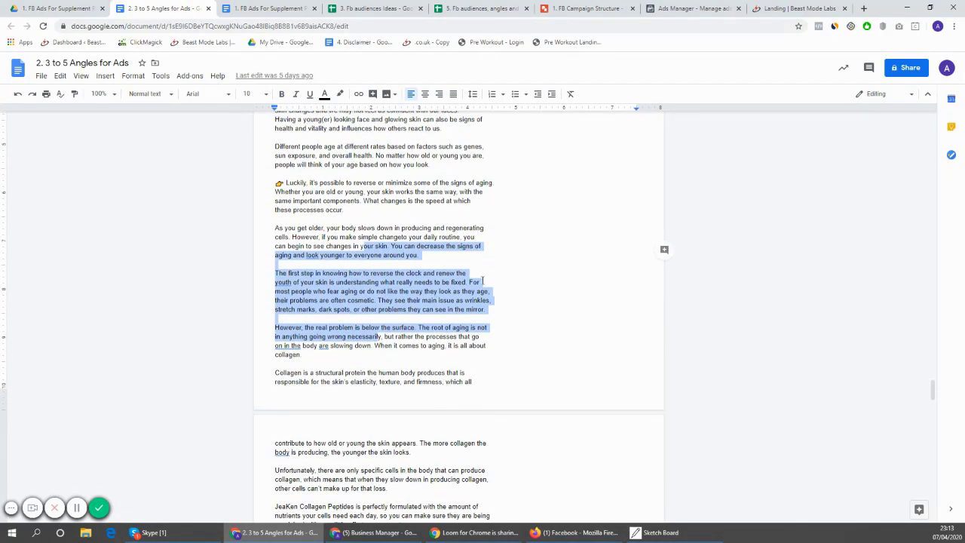
{"action": "scroll", "coordinate": [482, 280], "scroll_direction": "down", "scroll_amount": 6}
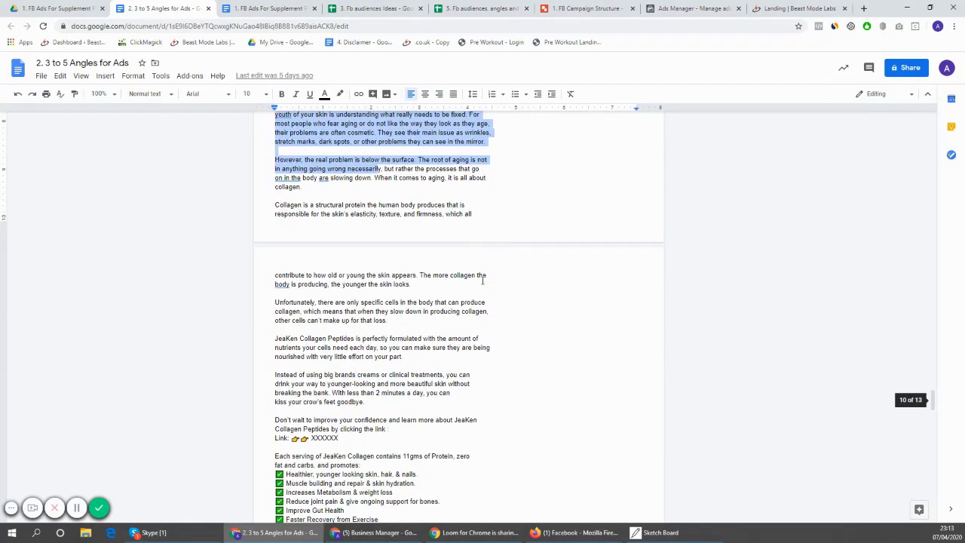
{"action": "scroll", "coordinate": [482, 281], "scroll_direction": "down", "scroll_amount": 12}
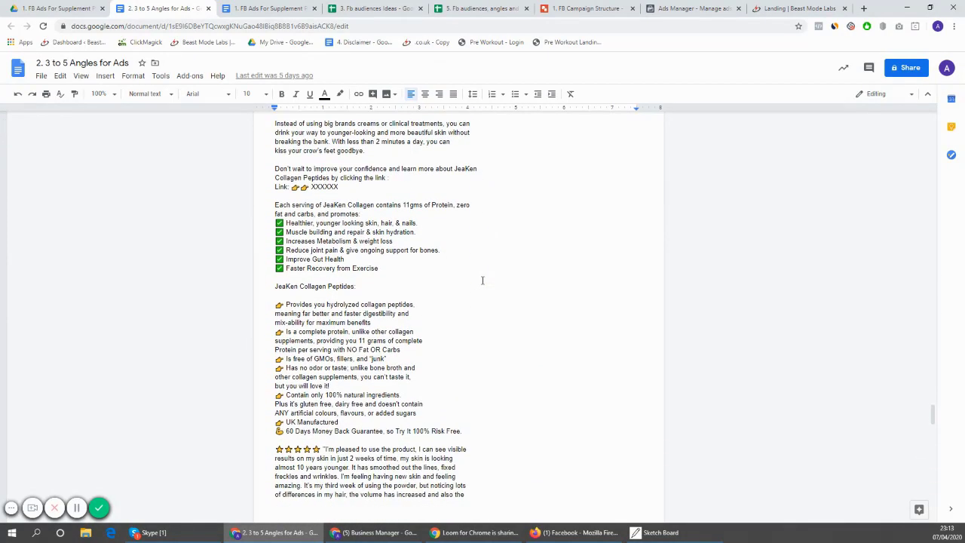
Step: Examine the Angle 9 ad on problems with similar products, focusing on its "Problem with collagen ads" title and listed problems
{"action": "scroll", "coordinate": [483, 280], "scroll_direction": "down", "scroll_amount": 6}
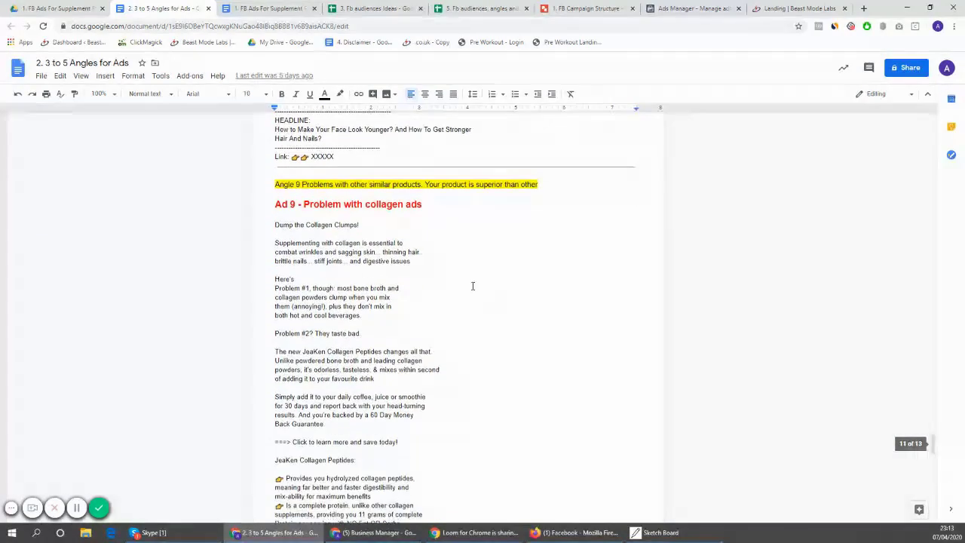
{"action": "left_click", "coordinate": [304, 203]}
{"action": "left_click_drag", "start_coordinate": [305, 204], "coordinate": [422, 204]}
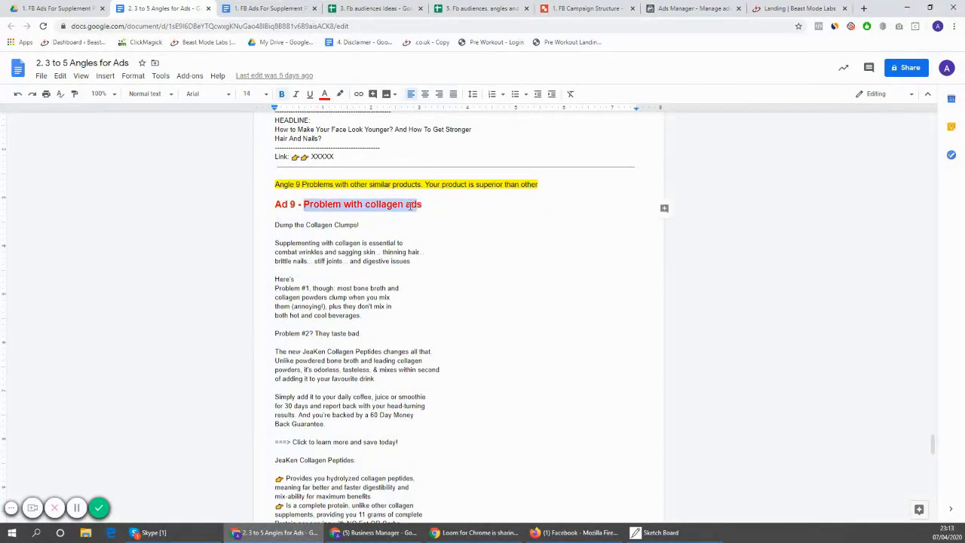
{"action": "left_click", "coordinate": [421, 204]}
{"action": "left_click_drag", "start_coordinate": [417, 204], "coordinate": [392, 204]}
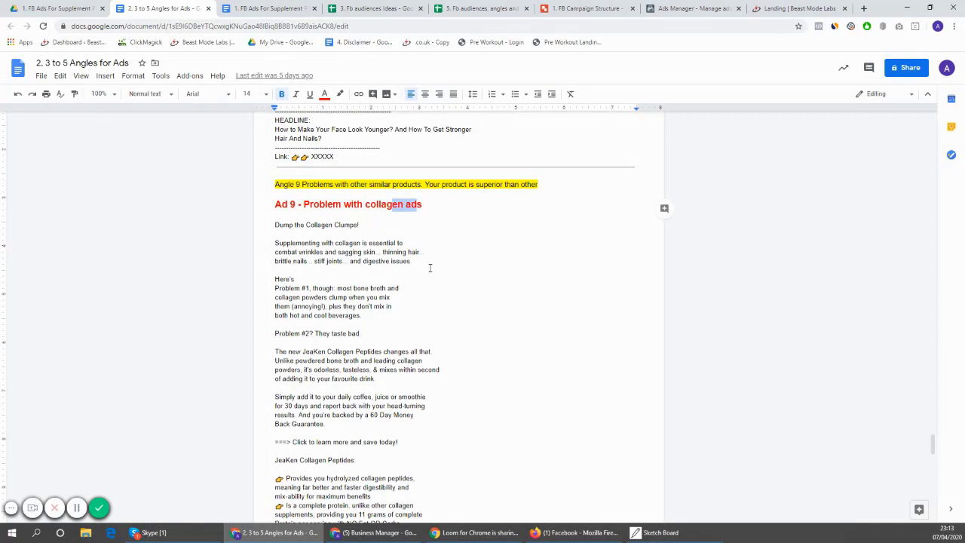
{"action": "scroll", "coordinate": [436, 282], "scroll_direction": "down", "scroll_amount": 1}
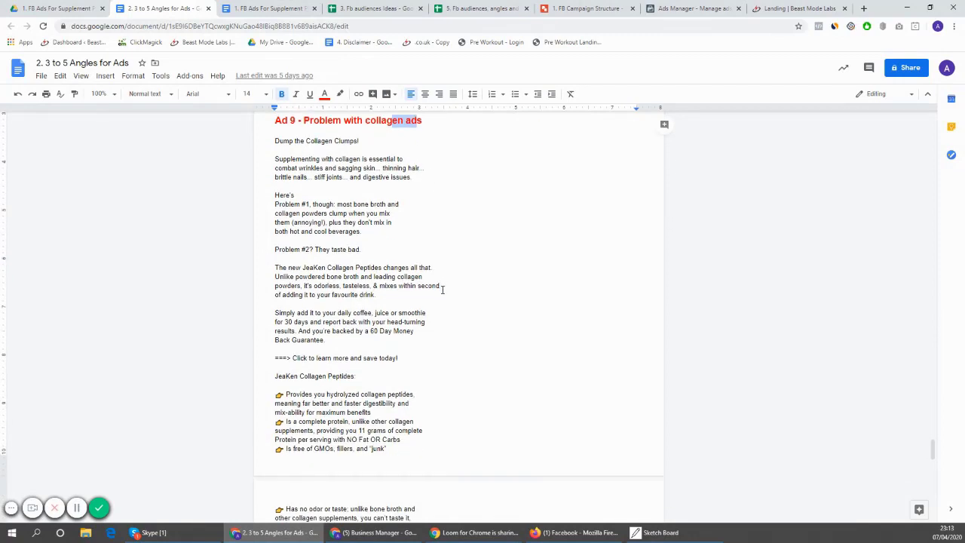
{"action": "scroll", "coordinate": [459, 294], "scroll_direction": "up", "scroll_amount": 1}
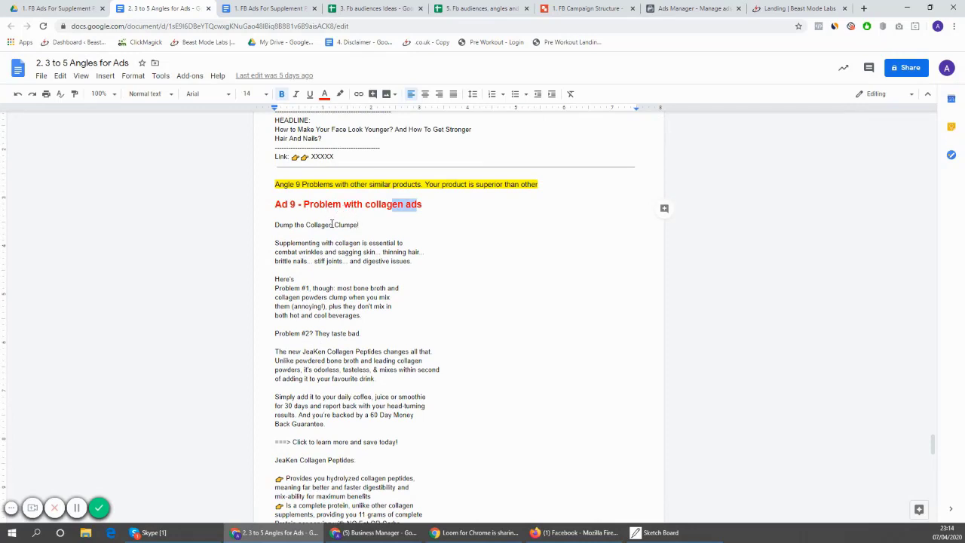
{"action": "left_click_drag", "start_coordinate": [366, 204], "coordinate": [432, 202]}
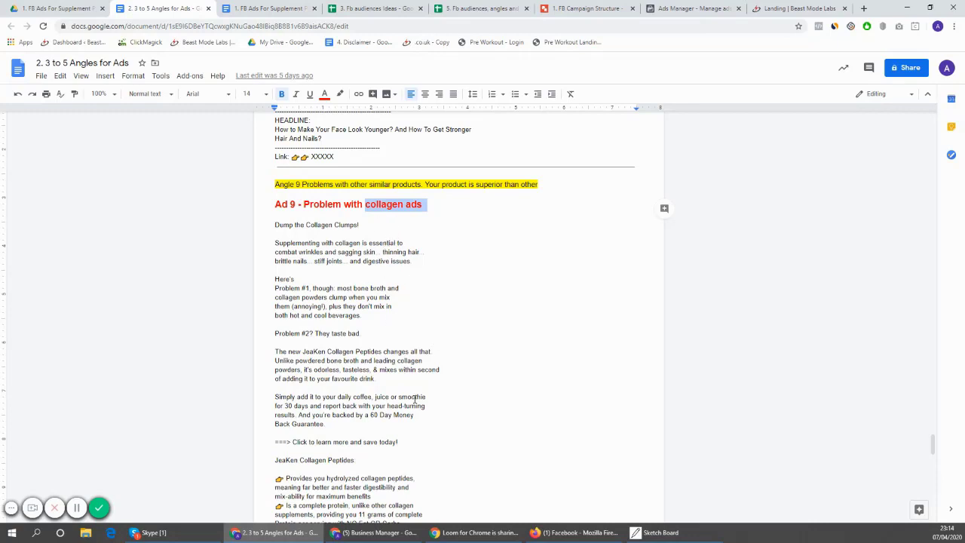
{"action": "scroll", "coordinate": [422, 339], "scroll_direction": "down", "scroll_amount": 3}
{"action": "scroll", "coordinate": [430, 293], "scroll_direction": "up", "scroll_amount": 3}
Step: Find the testimonials based Retarget Ads section and review it along with the preceding Angle 9 collagen copy
{"action": "scroll", "coordinate": [465, 249], "scroll_direction": "down", "scroll_amount": 6}
{"action": "scroll", "coordinate": [466, 251], "scroll_direction": "down", "scroll_amount": 6}
{"action": "scroll", "coordinate": [427, 271], "scroll_direction": "down", "scroll_amount": 1}
{"action": "left_click_drag", "start_coordinate": [318, 179], "coordinate": [403, 264]}
{"action": "scroll", "coordinate": [405, 274], "scroll_direction": "up", "scroll_amount": 1}
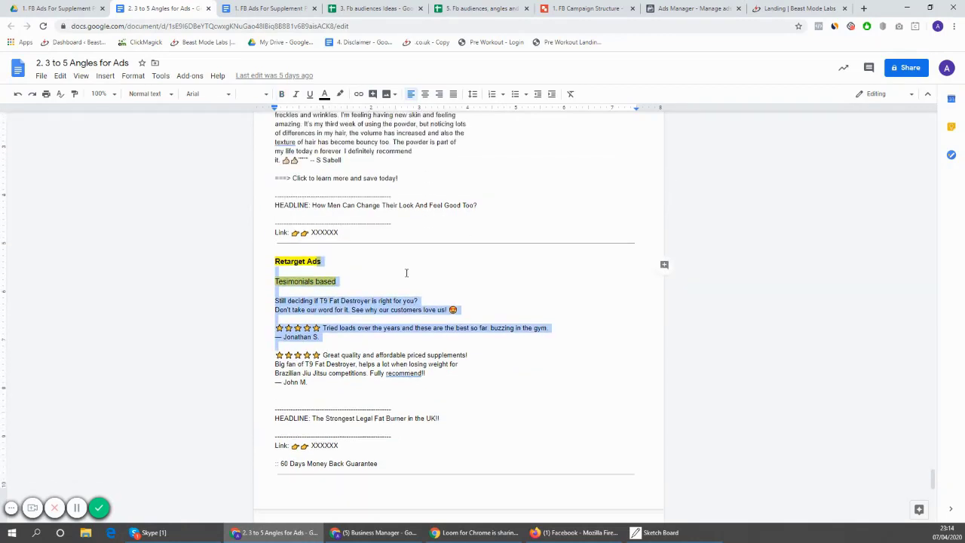
{"action": "scroll", "coordinate": [412, 259], "scroll_direction": "up", "scroll_amount": 1}
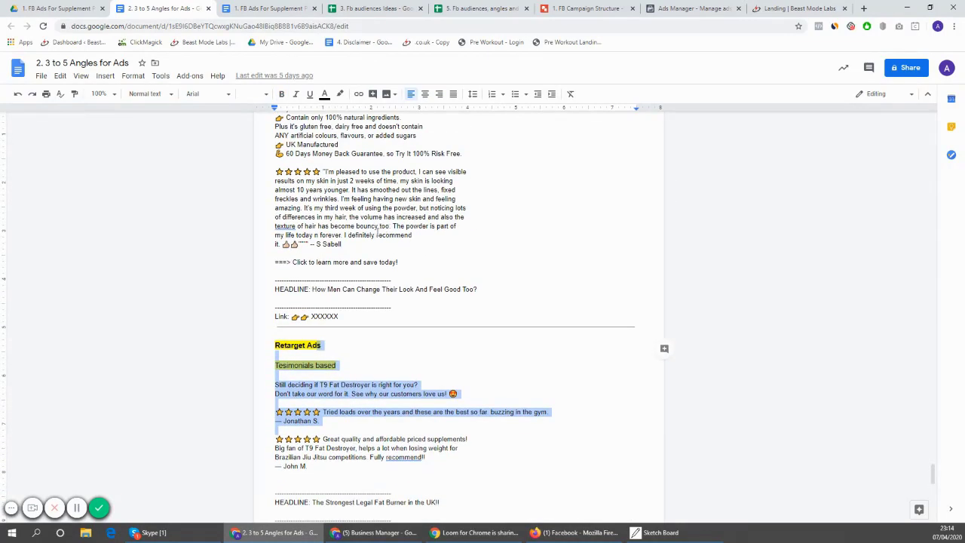
{"action": "scroll", "coordinate": [381, 252], "scroll_direction": "down", "scroll_amount": 1}
{"action": "scroll", "coordinate": [433, 327], "scroll_direction": "up", "scroll_amount": 3}
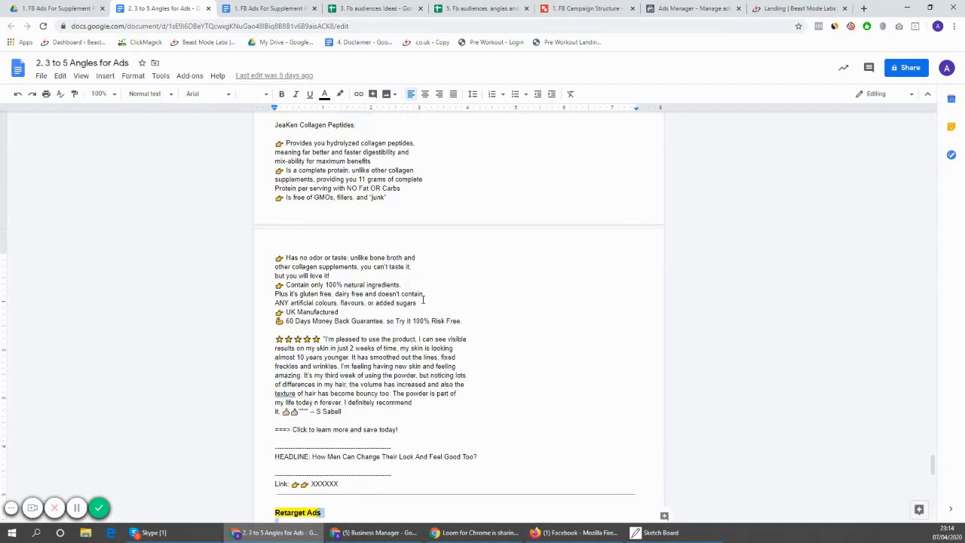
{"action": "scroll", "coordinate": [425, 300], "scroll_direction": "down", "scroll_amount": 2}
{"action": "scroll", "coordinate": [425, 300], "scroll_direction": "up", "scroll_amount": 4}
{"action": "scroll", "coordinate": [424, 300], "scroll_direction": "up", "scroll_amount": 4}
{"action": "scroll", "coordinate": [426, 300], "scroll_direction": "down", "scroll_amount": 6}
{"action": "scroll", "coordinate": [515, 233], "scroll_direction": "down", "scroll_amount": 3}
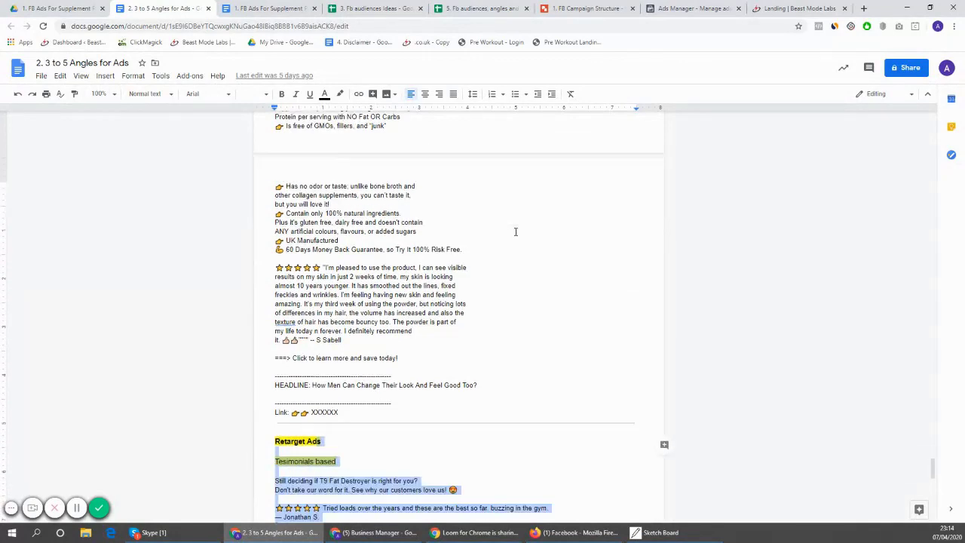
Step: Move "Fat Destroyer is right for you?" from the retarget ad's opening line to the end of the first testimonial's signature
{"action": "left_click", "coordinate": [287, 283]}
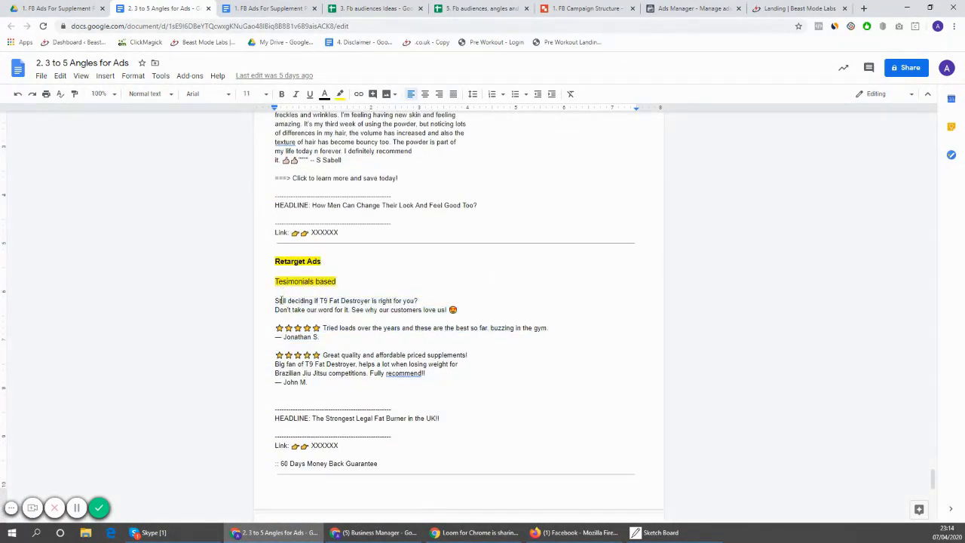
{"action": "left_click_drag", "start_coordinate": [329, 300], "coordinate": [420, 301]}
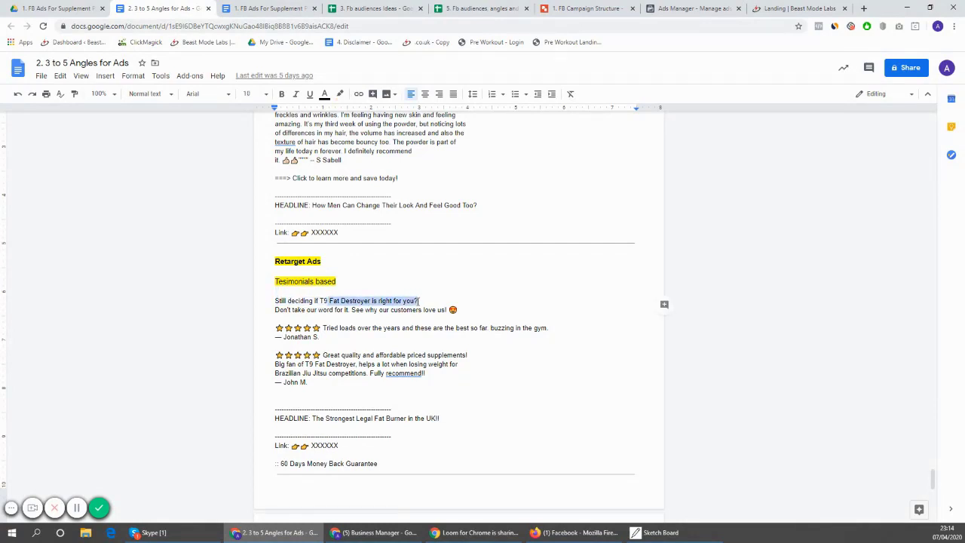
{"action": "left_click_drag", "start_coordinate": [372, 322], "coordinate": [416, 334]}
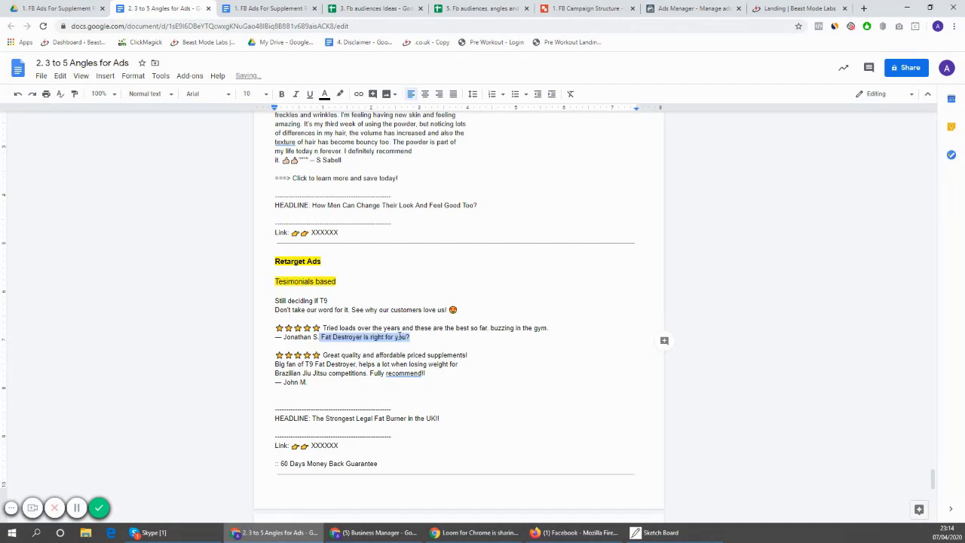
{"action": "scroll", "coordinate": [420, 325], "scroll_direction": "down", "scroll_amount": 1}
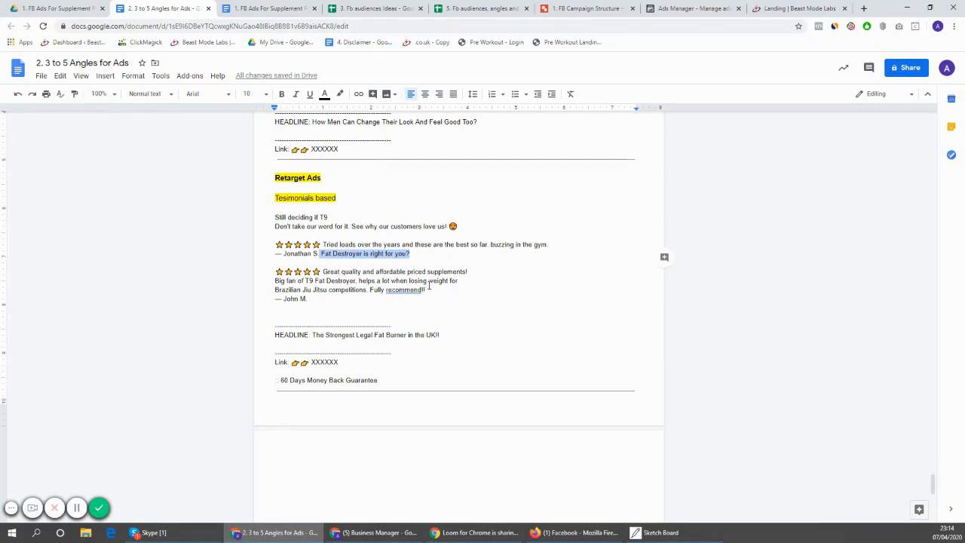
{"action": "left_click", "coordinate": [360, 290]}
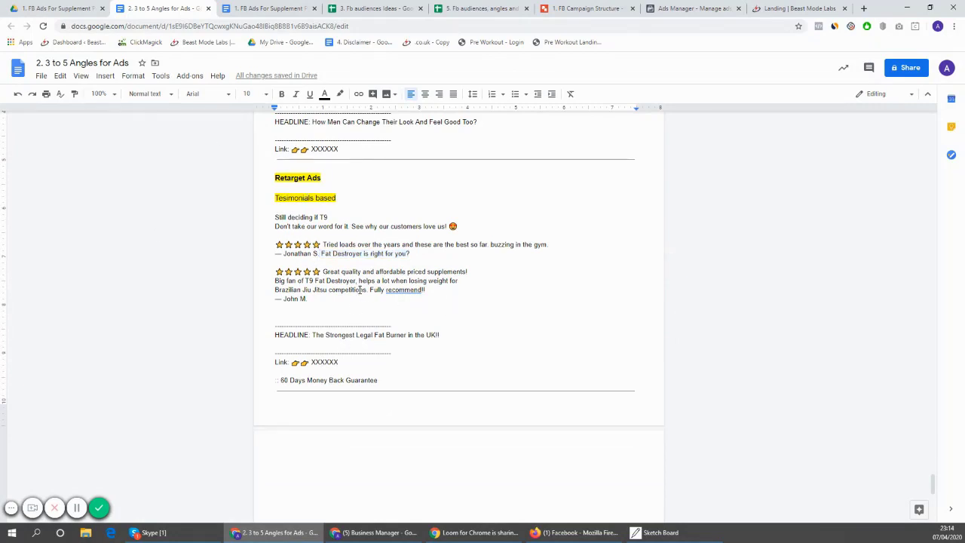
{"action": "scroll", "coordinate": [403, 276], "scroll_direction": "up", "scroll_amount": 1}
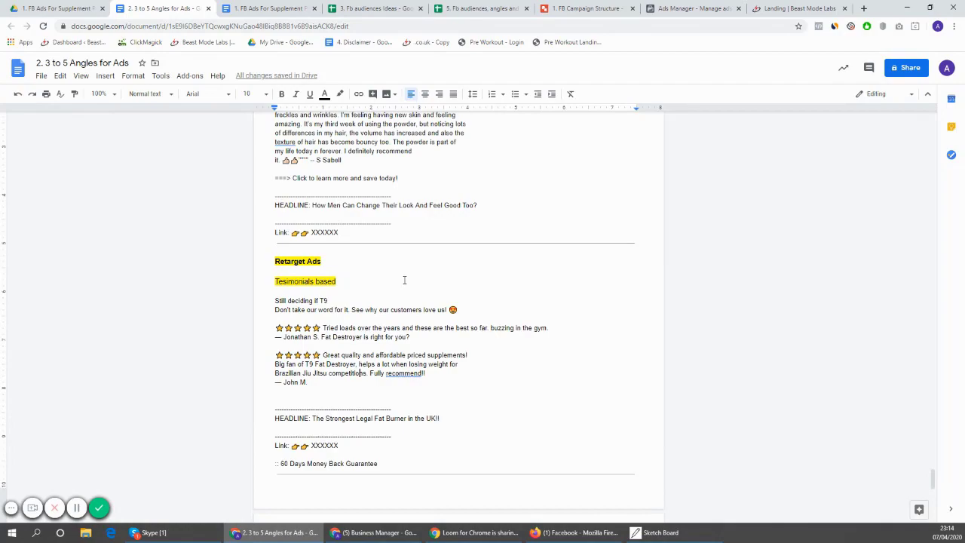
Step: Return to the first ad example and examine its introductory price, free UK delivery, bulk discount and 60-day money back guarantee
{"action": "scroll", "coordinate": [405, 280], "scroll_direction": "up", "scroll_amount": 10}
{"action": "scroll", "coordinate": [405, 284], "scroll_direction": "up", "scroll_amount": 20}
{"action": "scroll", "coordinate": [408, 257], "scroll_direction": "up", "scroll_amount": 10}
{"action": "scroll", "coordinate": [324, 251], "scroll_direction": "down", "scroll_amount": 2}
{"action": "scroll", "coordinate": [324, 253], "scroll_direction": "down", "scroll_amount": 3}
{"action": "scroll", "coordinate": [317, 260], "scroll_direction": "up", "scroll_amount": 3}
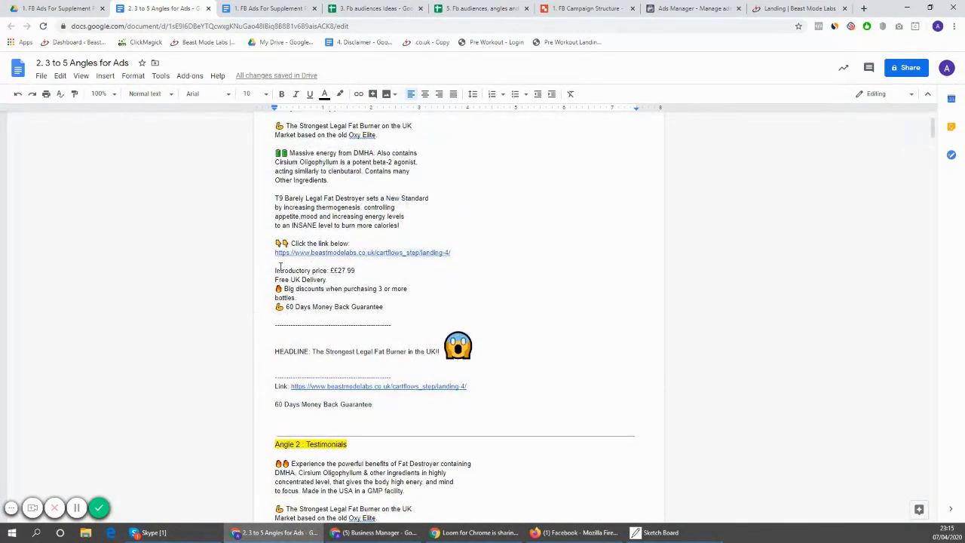
{"action": "left_click_drag", "start_coordinate": [313, 270], "coordinate": [359, 274]}
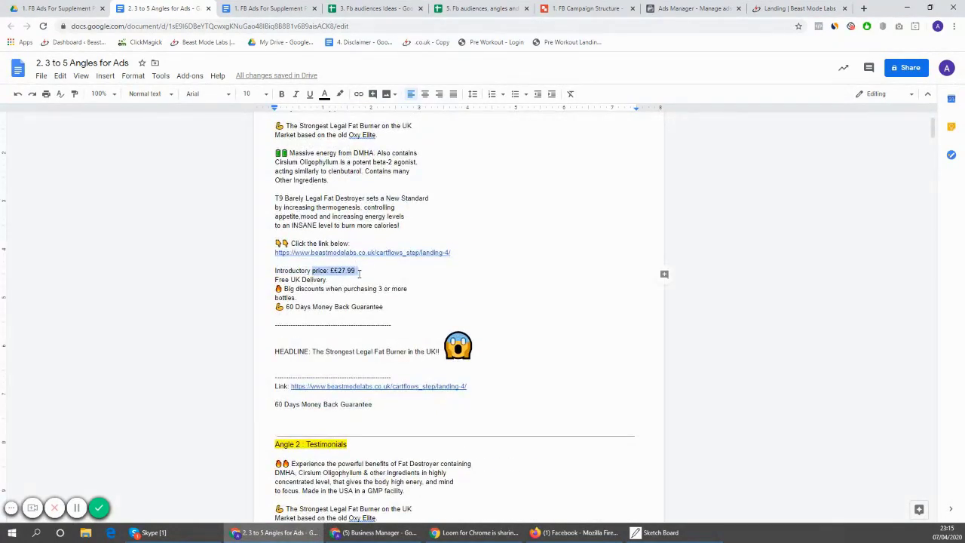
{"action": "left_click_drag", "start_coordinate": [281, 280], "coordinate": [361, 290]}
{"action": "left_click_drag", "start_coordinate": [285, 308], "coordinate": [363, 308]}
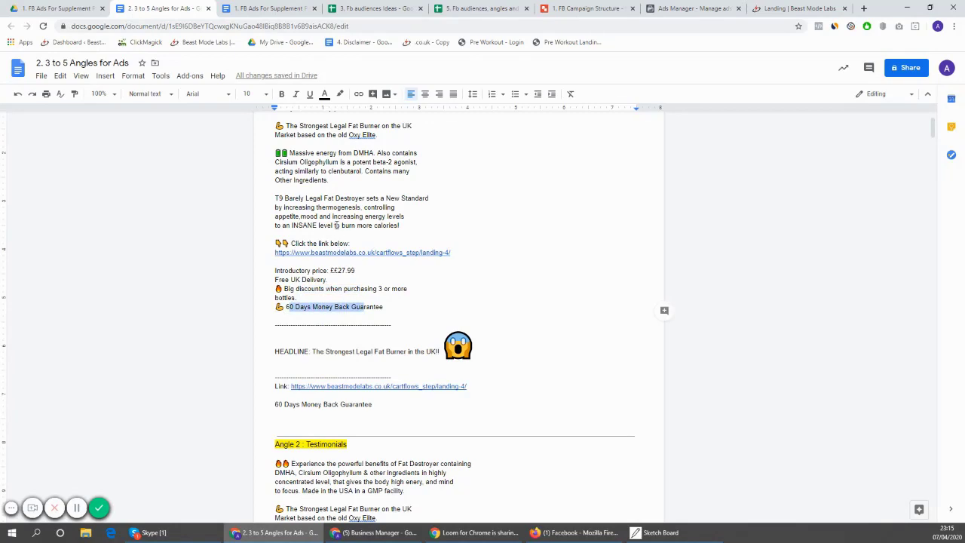
Step: Review the Angle 2 testimonials ad, focusing on the checklist of benefits that T9 promotes
{"action": "scroll", "coordinate": [336, 224], "scroll_direction": "down", "scroll_amount": 5}
{"action": "scroll", "coordinate": [339, 243], "scroll_direction": "down", "scroll_amount": 2}
{"action": "left_click_drag", "start_coordinate": [311, 266], "coordinate": [354, 314]}
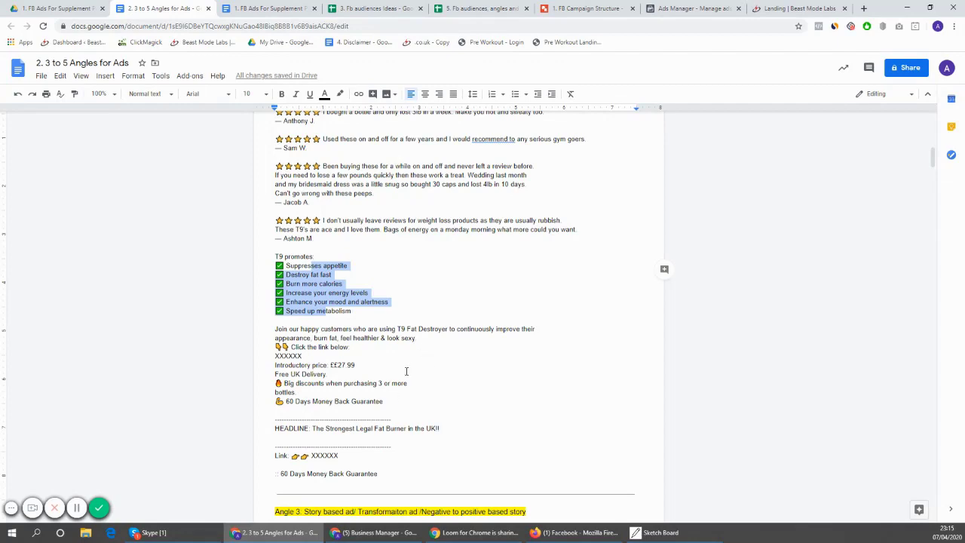
Step: Review the end of the Angle 2 ad, the Angle 3 story-based ad and the Angle 4 ingredients ad, and return to Angle 1
{"action": "scroll", "coordinate": [407, 377], "scroll_direction": "down", "scroll_amount": 2}
{"action": "scroll", "coordinate": [405, 369], "scroll_direction": "up", "scroll_amount": 2}
{"action": "scroll", "coordinate": [407, 366], "scroll_direction": "down", "scroll_amount": 2}
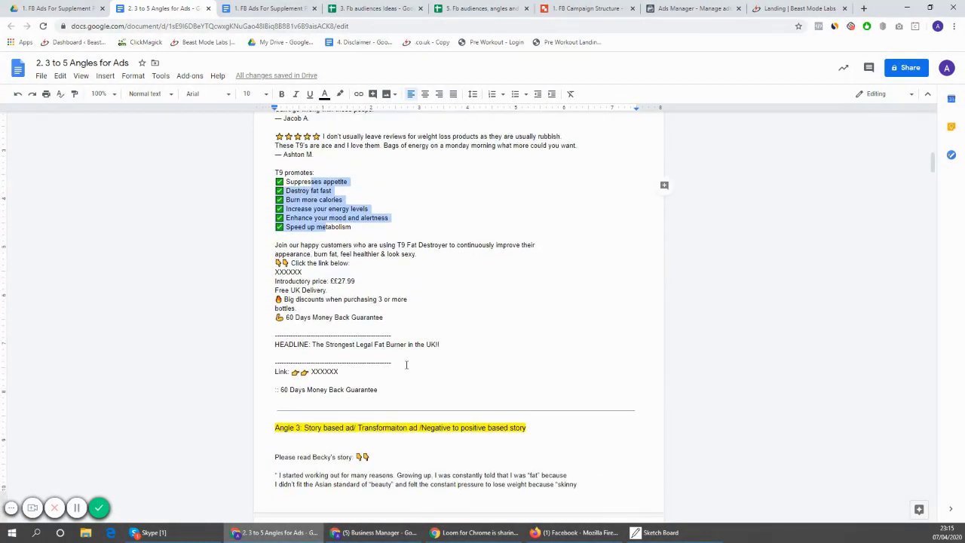
{"action": "scroll", "coordinate": [409, 362], "scroll_direction": "down", "scroll_amount": 2}
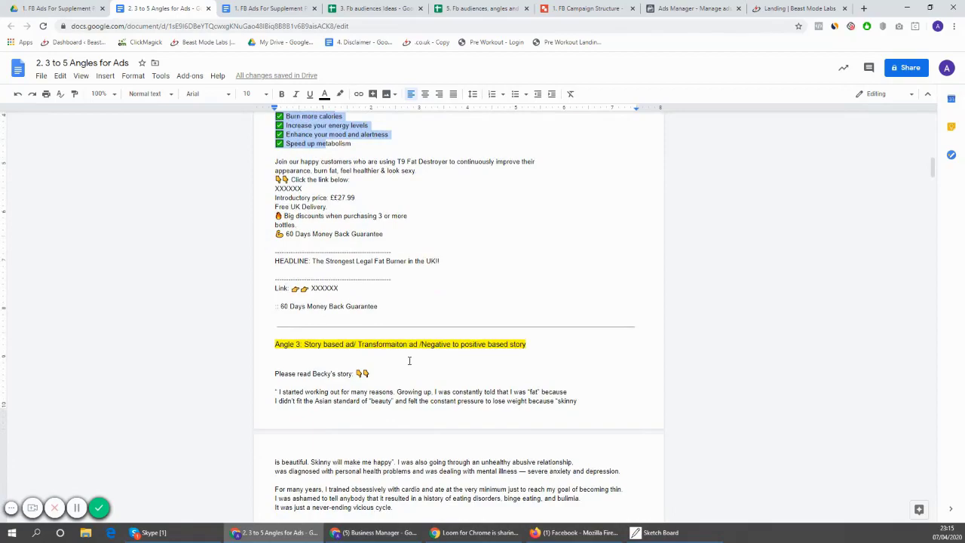
{"action": "scroll", "coordinate": [409, 362], "scroll_direction": "up", "scroll_amount": 4}
{"action": "scroll", "coordinate": [409, 362], "scroll_direction": "down", "scroll_amount": 13}
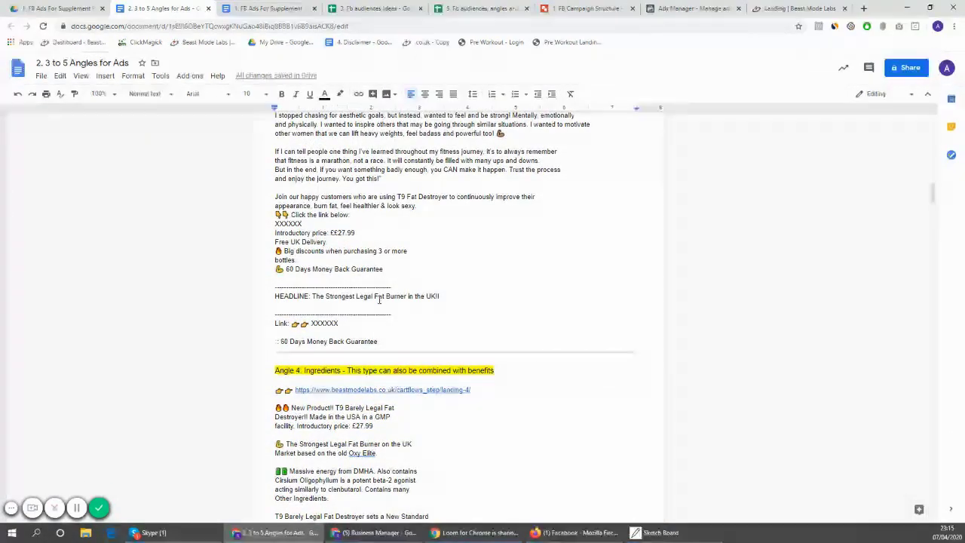
{"action": "scroll", "coordinate": [380, 300], "scroll_direction": "up", "scroll_amount": 2}
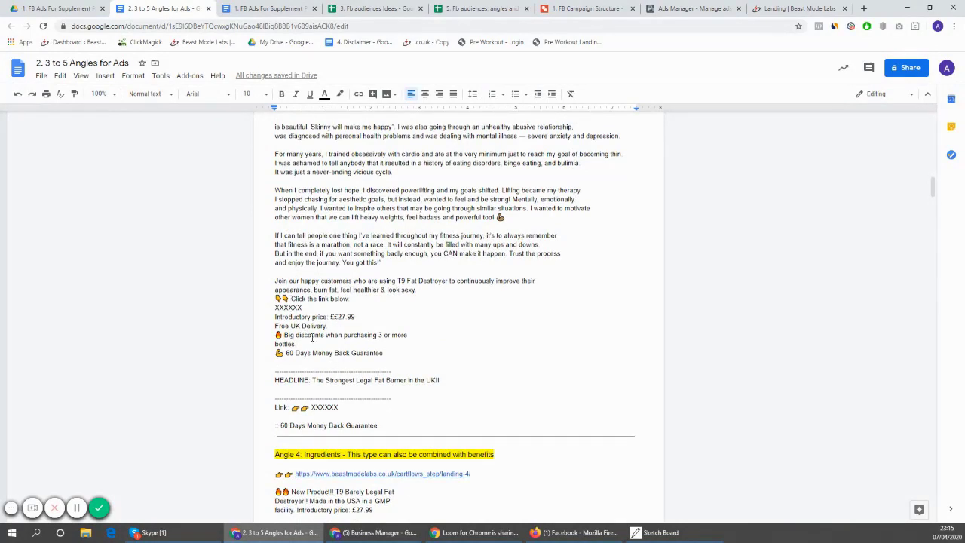
{"action": "scroll", "coordinate": [308, 335], "scroll_direction": "down", "scroll_amount": 2}
{"action": "scroll", "coordinate": [347, 320], "scroll_direction": "up", "scroll_amount": 2}
{"action": "scroll", "coordinate": [363, 306], "scroll_direction": "down", "scroll_amount": 4}
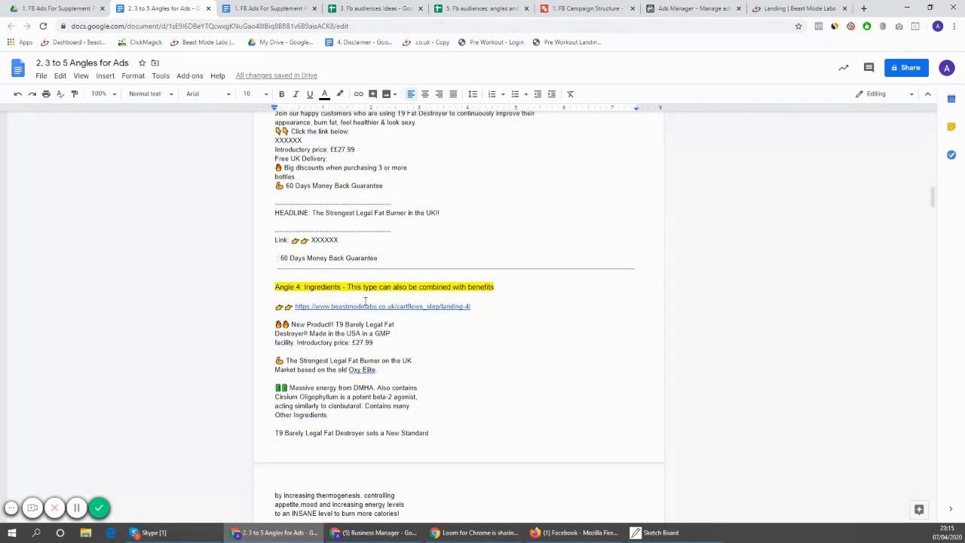
{"action": "scroll", "coordinate": [364, 301], "scroll_direction": "down", "scroll_amount": 6}
{"action": "scroll", "coordinate": [361, 317], "scroll_direction": "up", "scroll_amount": 20}
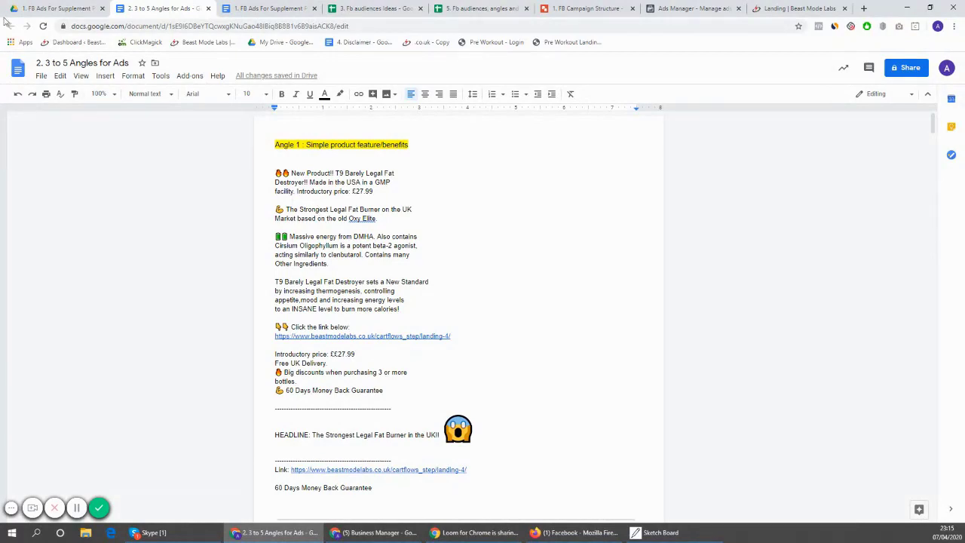
Step: Look through the supplement ads document, the "3. Fb audiences ideas" sheet, the campaign structure drawing and the "5. Fb audiences, angles and images" sheet
{"action": "left_click", "coordinate": [260, 7]}
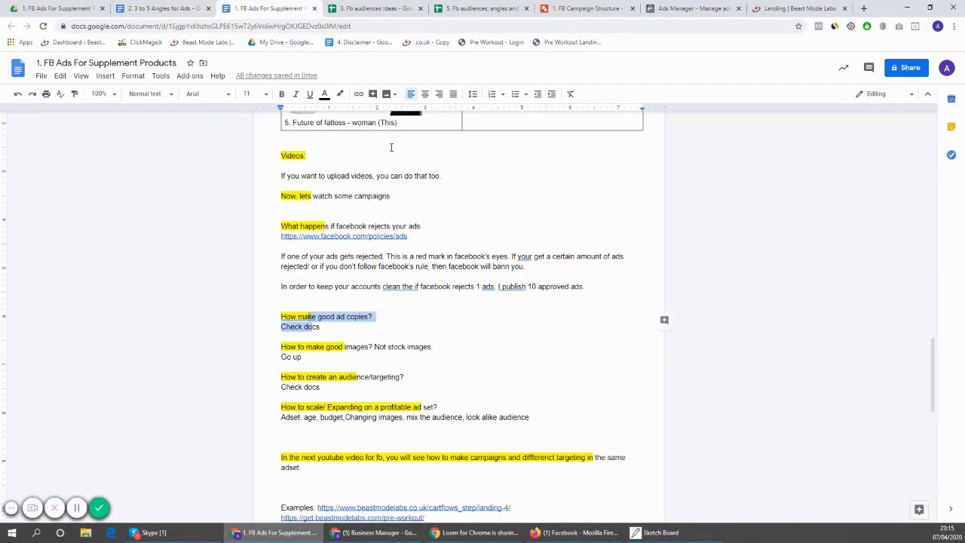
{"action": "scroll", "coordinate": [415, 151], "scroll_direction": "up", "scroll_amount": 5}
{"action": "left_click", "coordinate": [376, 8]}
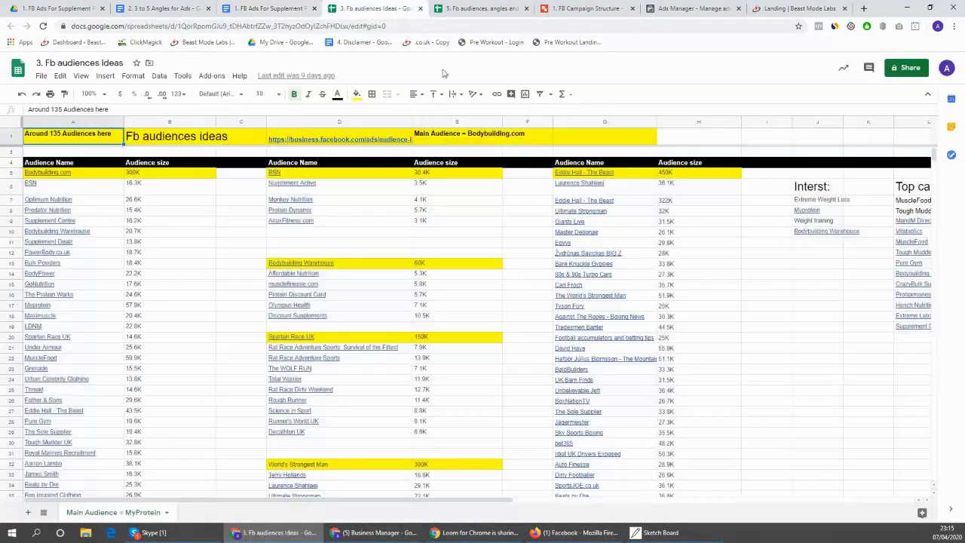
{"action": "left_click", "coordinate": [479, 8]}
{"action": "left_click", "coordinate": [585, 8]}
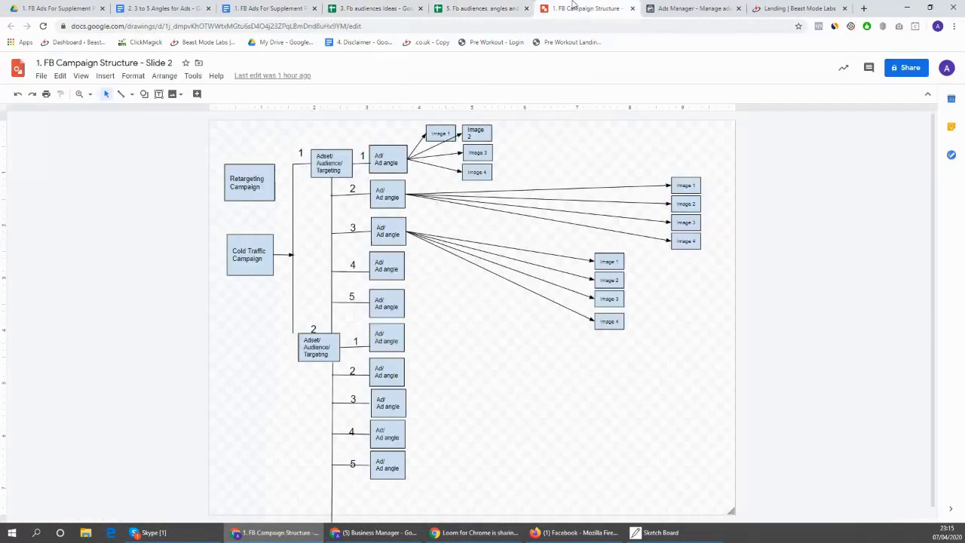
{"action": "left_click", "coordinate": [404, 8]}
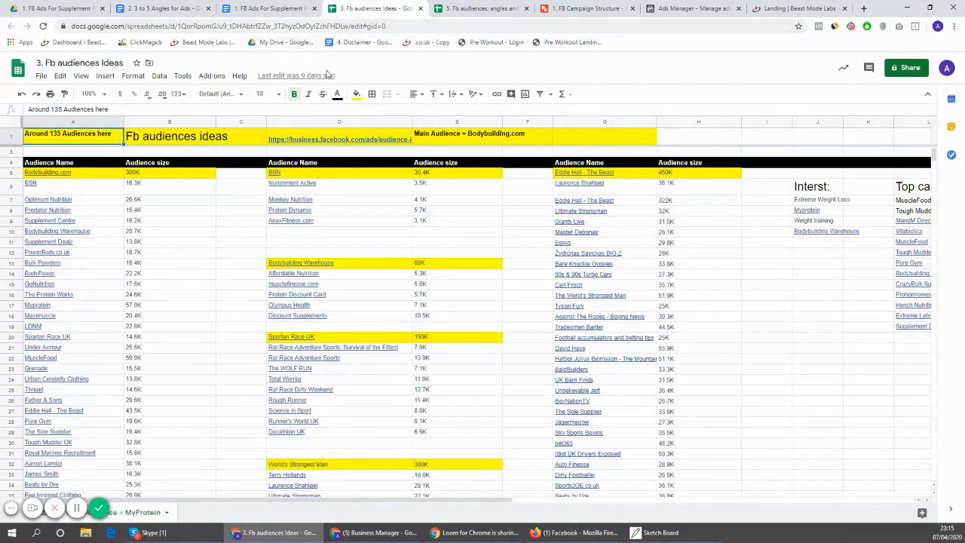
{"action": "left_click", "coordinate": [500, 6]}
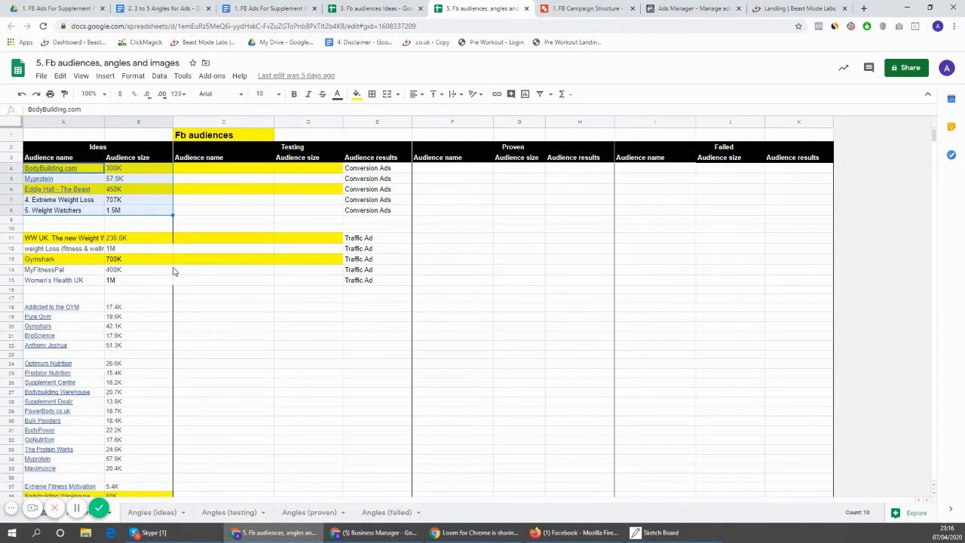
Step: Switch to Facebook Ads Manager, open Audience Insights and choose an audience to start with
{"action": "left_click", "coordinate": [700, 6]}
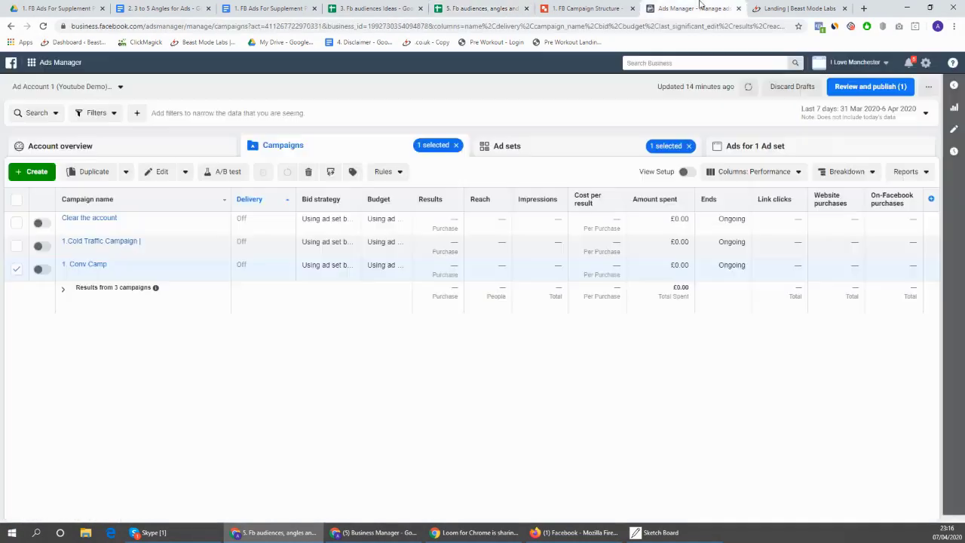
{"action": "left_click", "coordinate": [30, 63]}
{"action": "scroll", "coordinate": [67, 283], "scroll_direction": "down", "scroll_amount": 3}
{"action": "scroll", "coordinate": [66, 294], "scroll_direction": "down", "scroll_amount": 1}
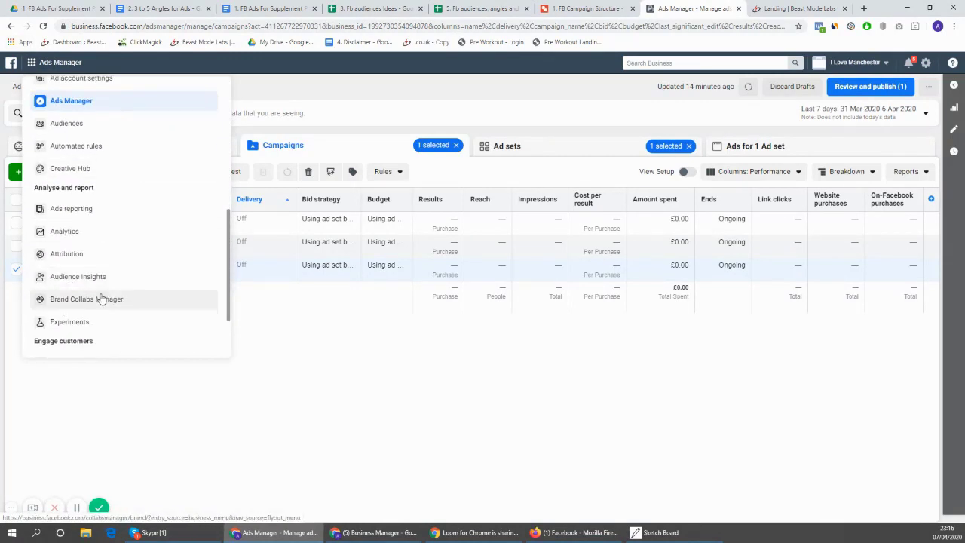
{"action": "left_click", "coordinate": [123, 281]}
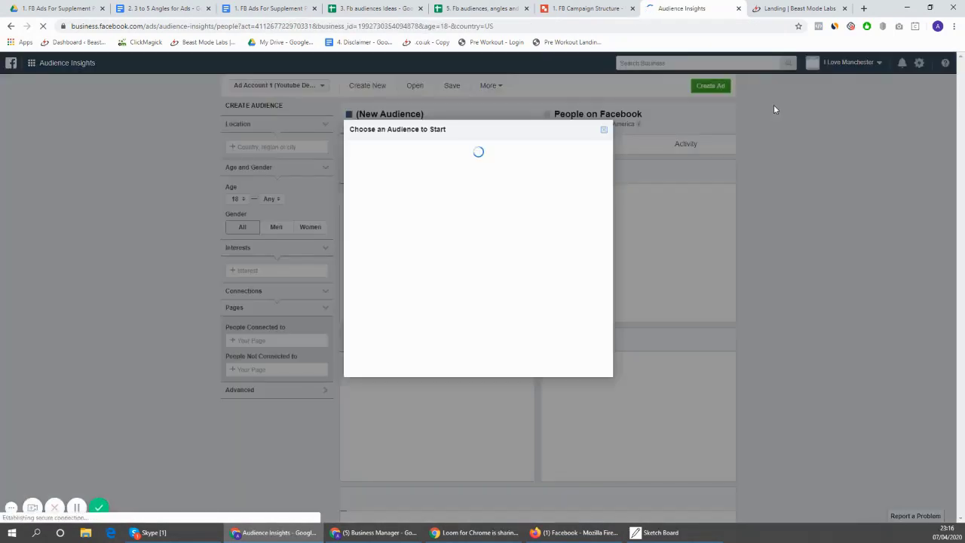
{"action": "left_click", "coordinate": [461, 222]}
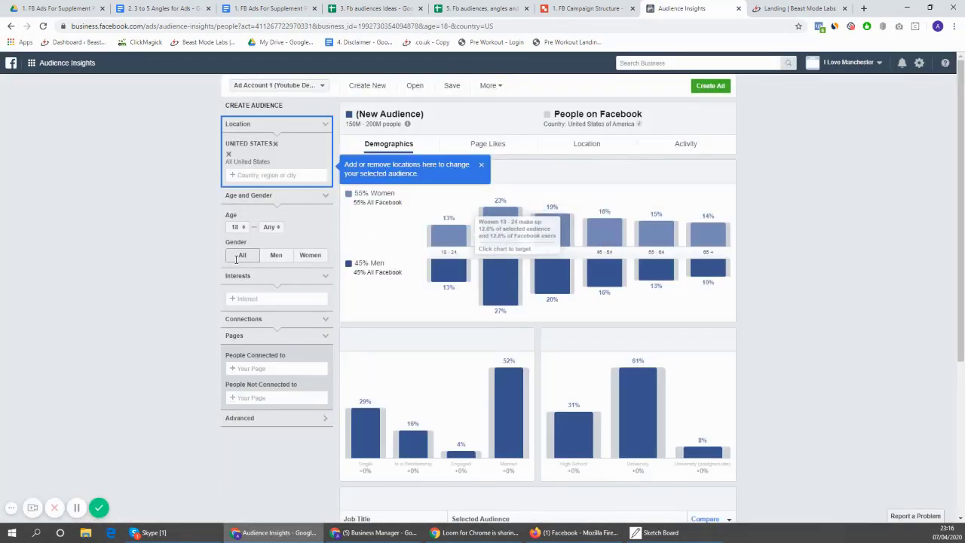
Step: Replace the United States with United Kingdom as the new audience's location and open the interest entry
{"action": "left_click", "coordinate": [276, 144]}
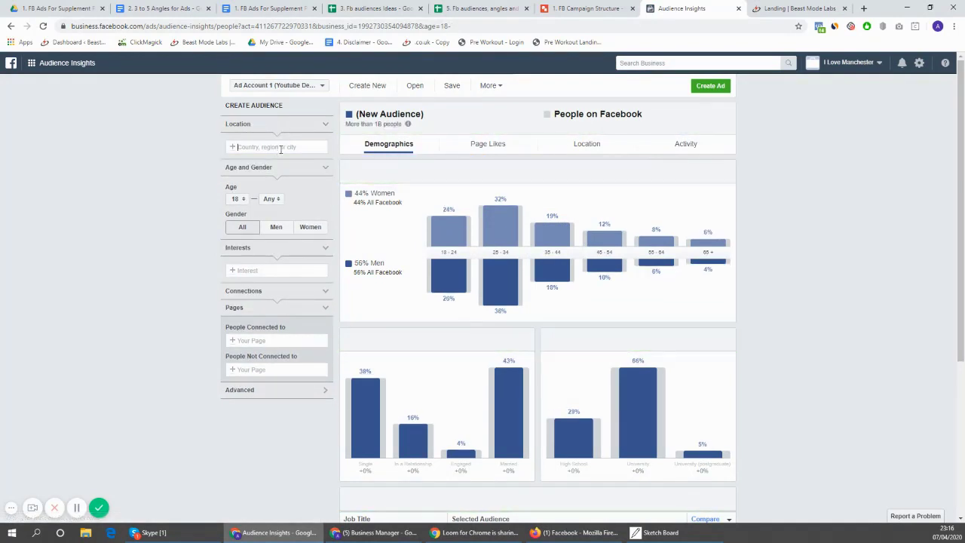
{"action": "type", "text": "UK"}
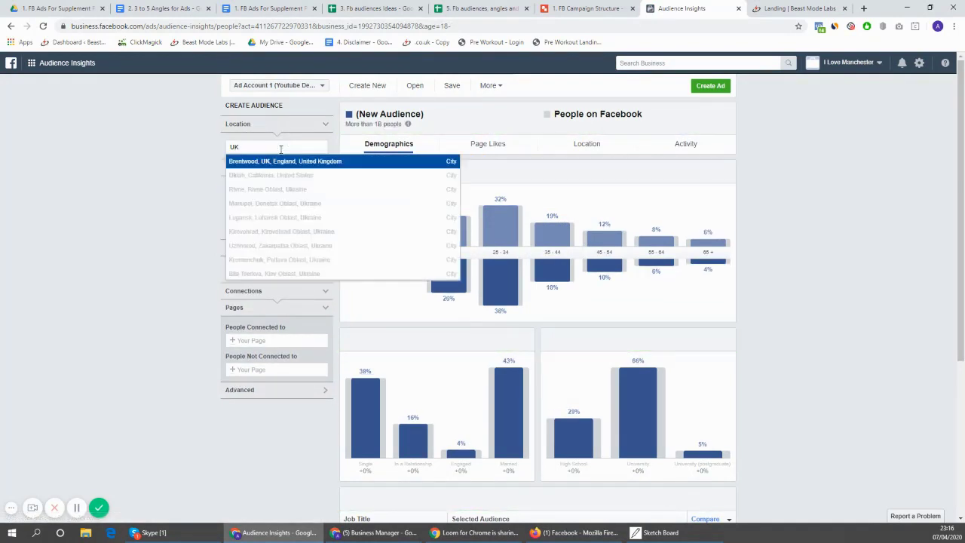
{"action": "key", "text": "BackSpace"}
{"action": "key", "text": "BackSpace"}
{"action": "type", "text": "United kin"}
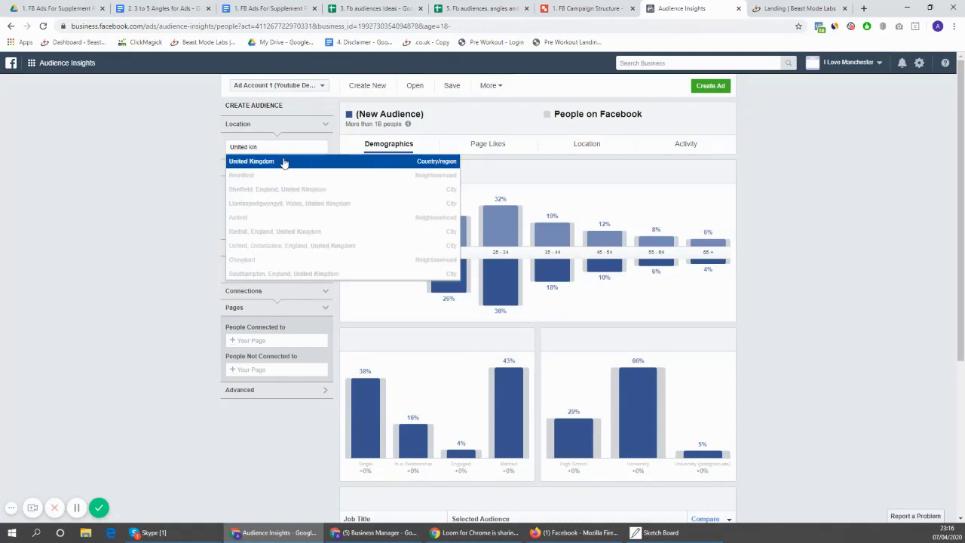
{"action": "left_click", "coordinate": [284, 163]}
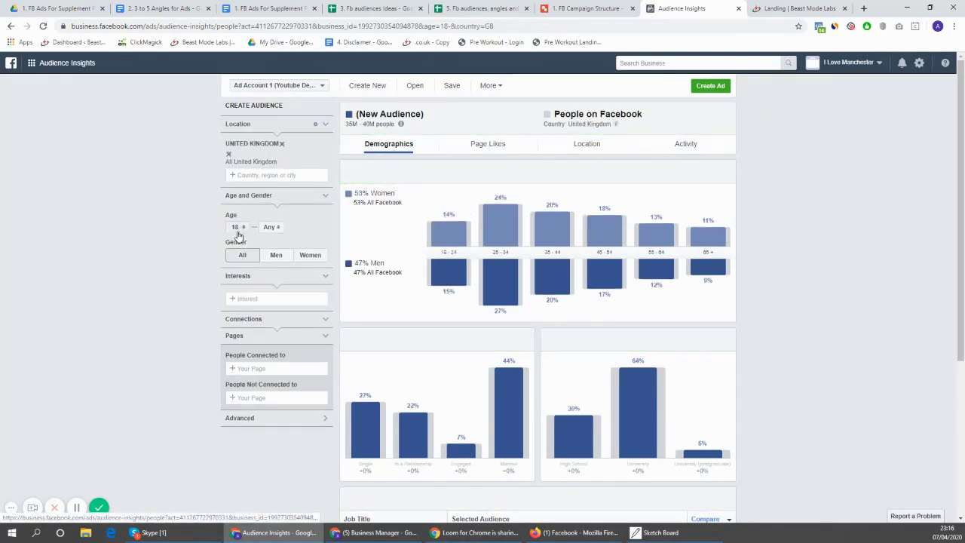
{"action": "left_click", "coordinate": [251, 298]}
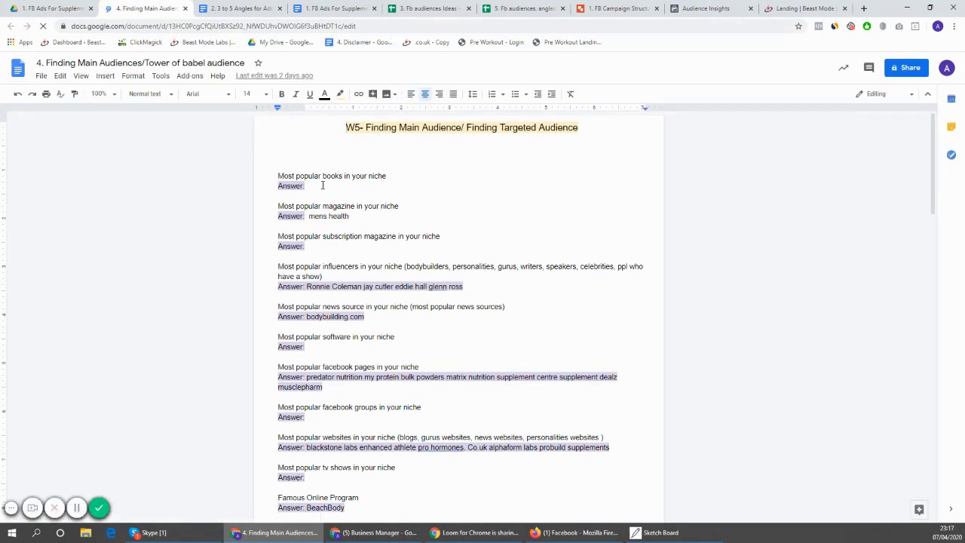
Step: In the "4. Finding Main Audiences/Tower of babel audience" document, examine the questions on popular books, magazines, influencers, news sources and software
{"action": "left_click_drag", "start_coordinate": [410, 166], "coordinate": [366, 171]}
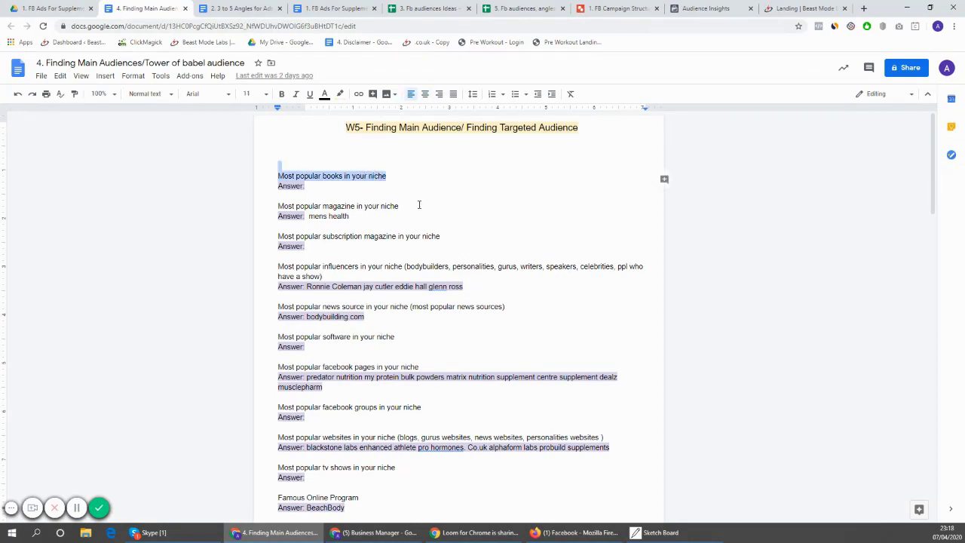
{"action": "left_click", "coordinate": [348, 217]}
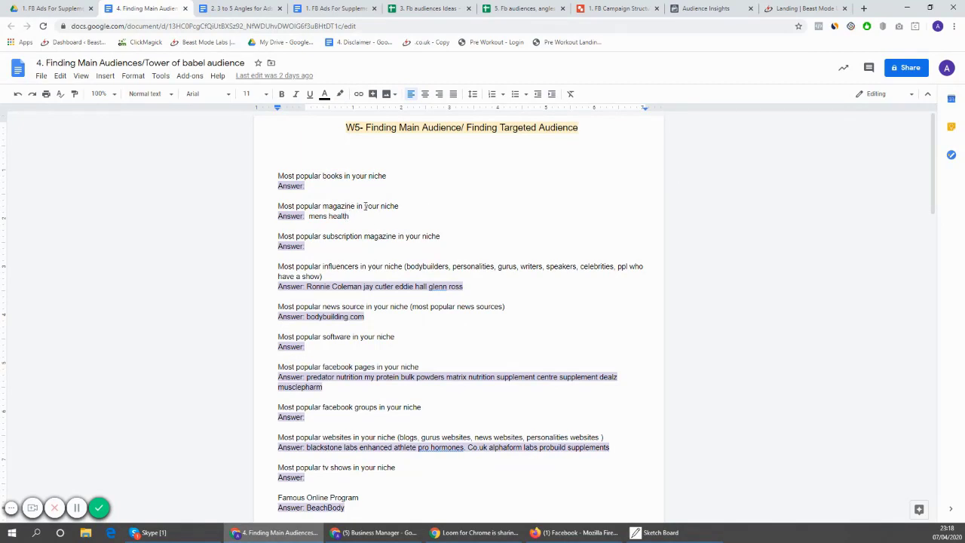
{"action": "mouse_move", "coordinate": [365, 206]}
{"action": "left_mouse_down"}
{"action": "mouse_move", "coordinate": [370, 217]}
{"action": "mouse_move", "coordinate": [324, 235]}
{"action": "mouse_move", "coordinate": [406, 236]}
{"action": "left_mouse_up"}
{"action": "left_click", "coordinate": [406, 236]}
{"action": "left_click_drag", "start_coordinate": [324, 236], "coordinate": [361, 239]}
{"action": "scroll", "coordinate": [366, 233], "scroll_direction": "down", "scroll_amount": 1}
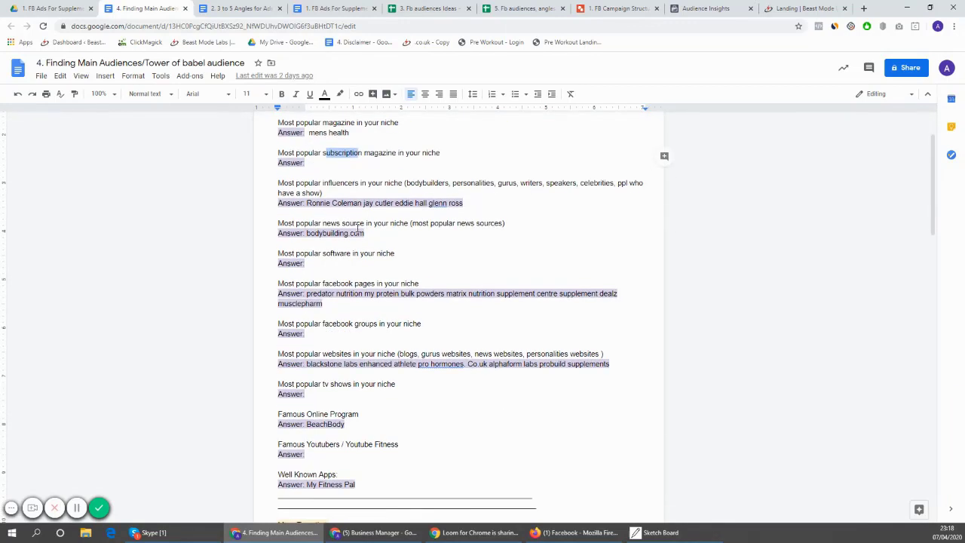
{"action": "left_click_drag", "start_coordinate": [325, 181], "coordinate": [446, 183]}
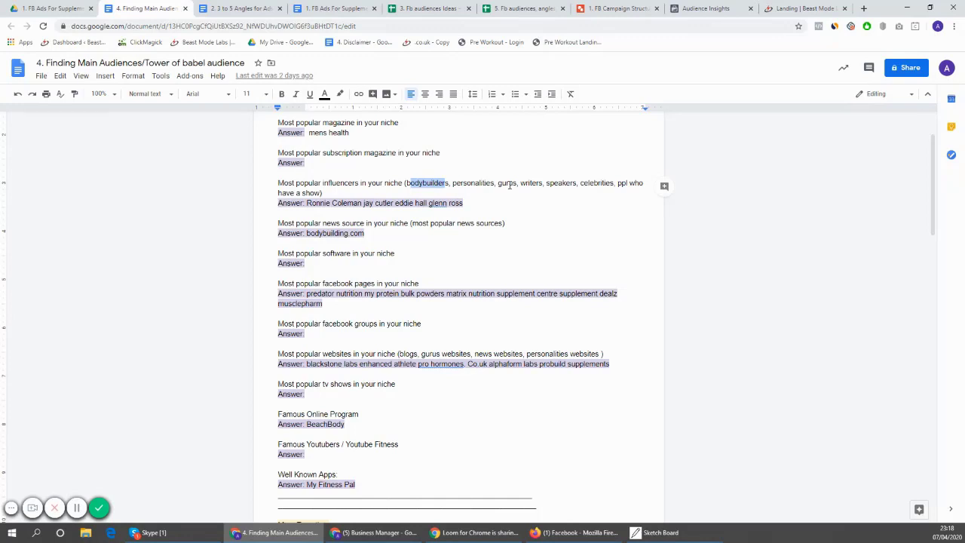
{"action": "left_click", "coordinate": [533, 185]}
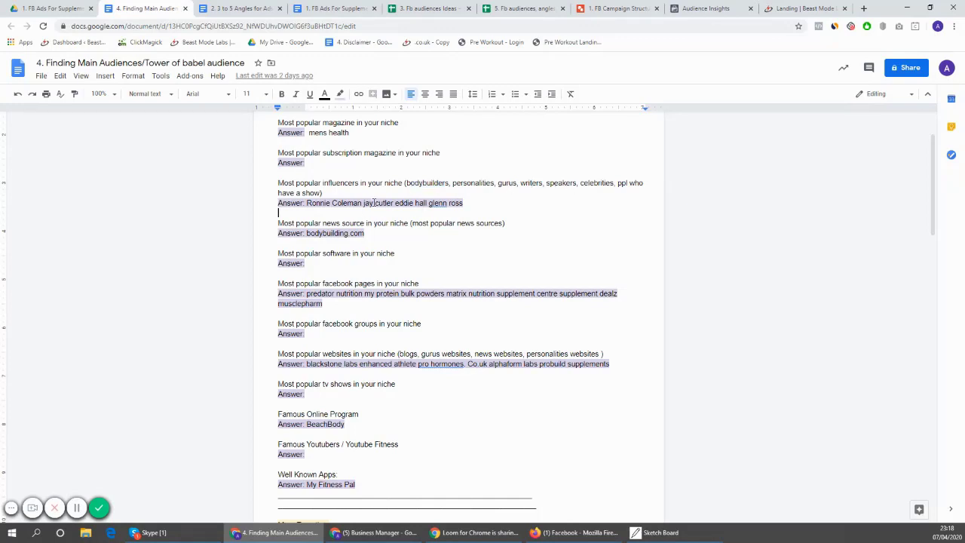
{"action": "left_click_drag", "start_coordinate": [333, 204], "coordinate": [440, 203]}
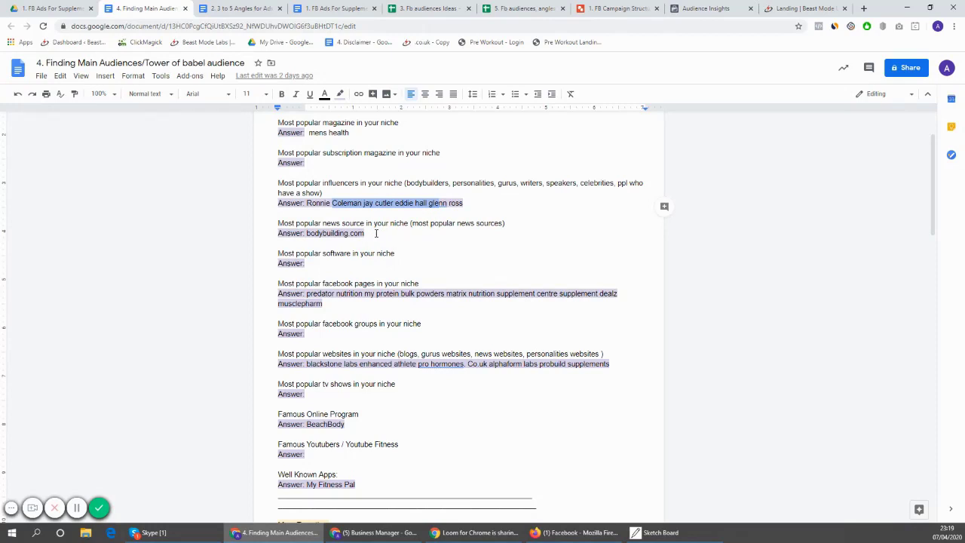
{"action": "left_click", "coordinate": [375, 233]}
{"action": "left_click", "coordinate": [338, 265]}
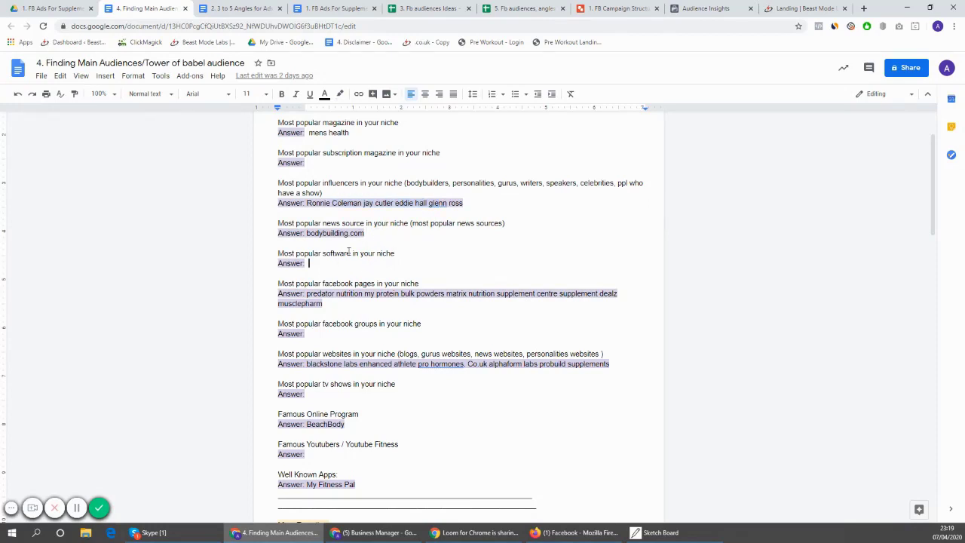
Step: Review the questions on the niche's most popular Facebook pages, Facebook groups, websites and TV shows
{"action": "left_click_drag", "start_coordinate": [329, 284], "coordinate": [376, 284]}
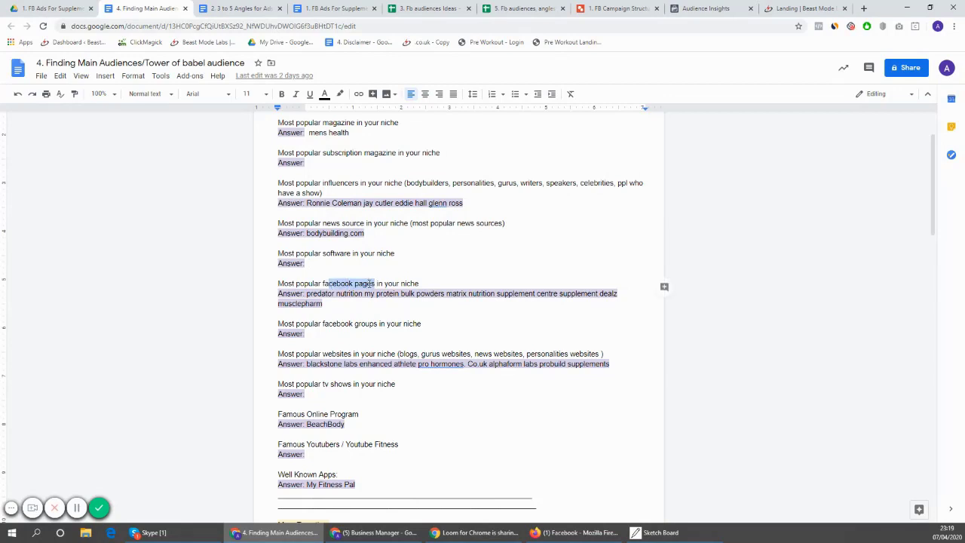
{"action": "left_click", "coordinate": [353, 293]}
{"action": "scroll", "coordinate": [375, 320], "scroll_direction": "down", "scroll_amount": 1}
{"action": "scroll", "coordinate": [373, 302], "scroll_direction": "down", "scroll_amount": 1}
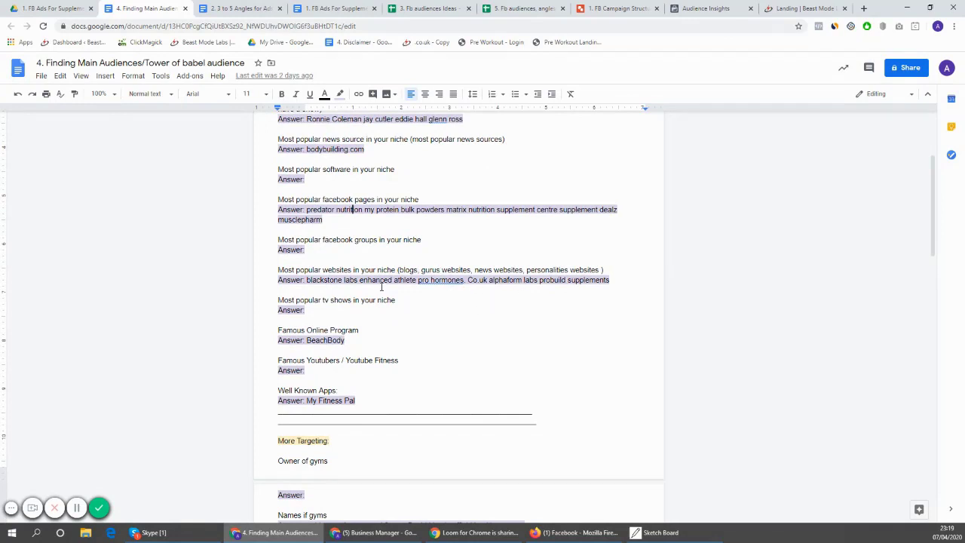
{"action": "scroll", "coordinate": [373, 279], "scroll_direction": "down", "scroll_amount": 1}
{"action": "left_click_drag", "start_coordinate": [324, 212], "coordinate": [278, 205]}
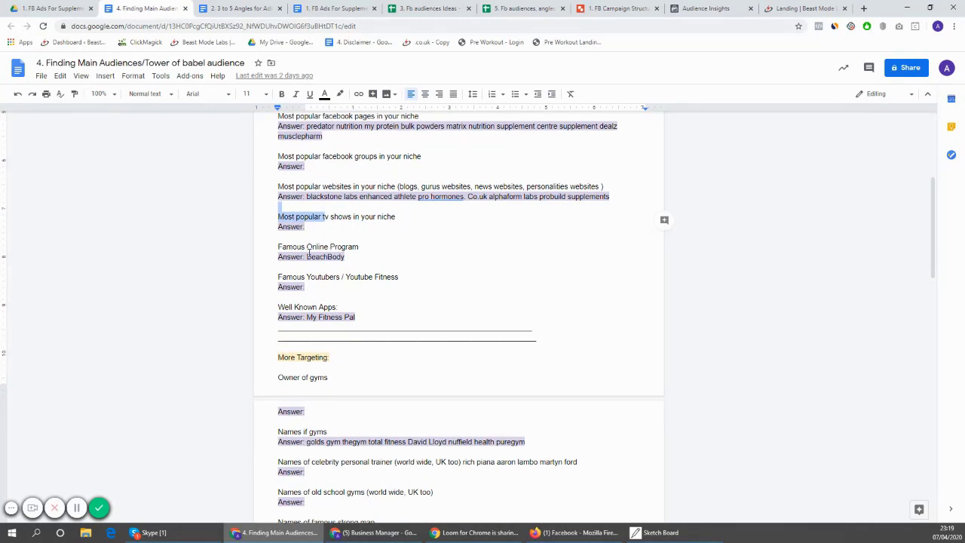
Step: Examine the questions on famous online programs, YouTubers and well-known apps, and continue into the More Targeting section on gyms, trainers and fighters
{"action": "left_click_drag", "start_coordinate": [301, 249], "coordinate": [362, 245]}
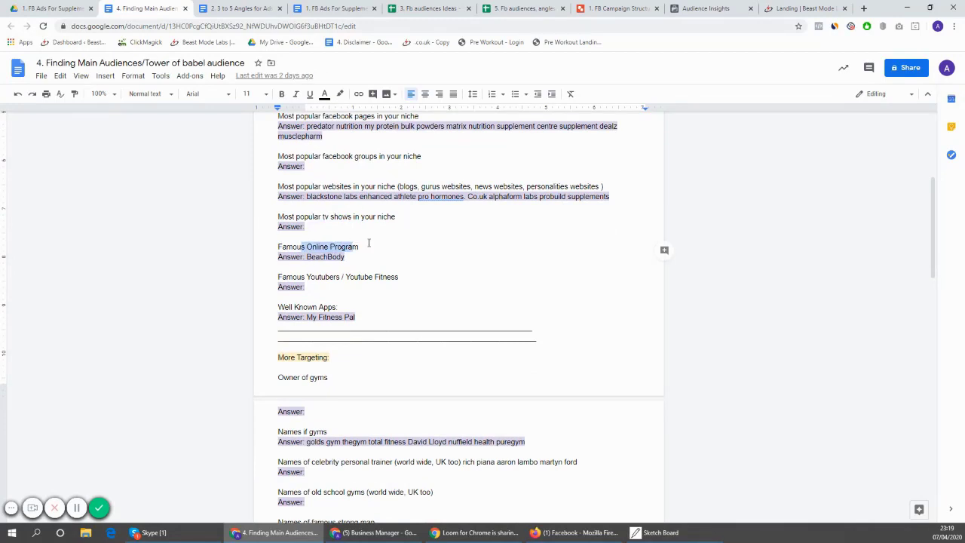
{"action": "scroll", "coordinate": [403, 230], "scroll_direction": "down", "scroll_amount": 1}
{"action": "left_click", "coordinate": [323, 193]}
{"action": "left_click_drag", "start_coordinate": [323, 193], "coordinate": [369, 195]}
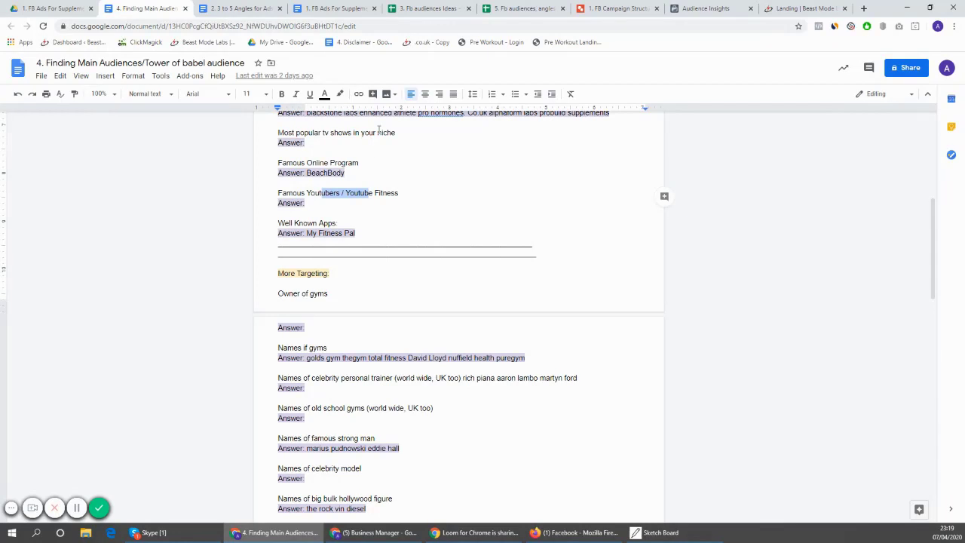
{"action": "left_click", "coordinate": [343, 201]}
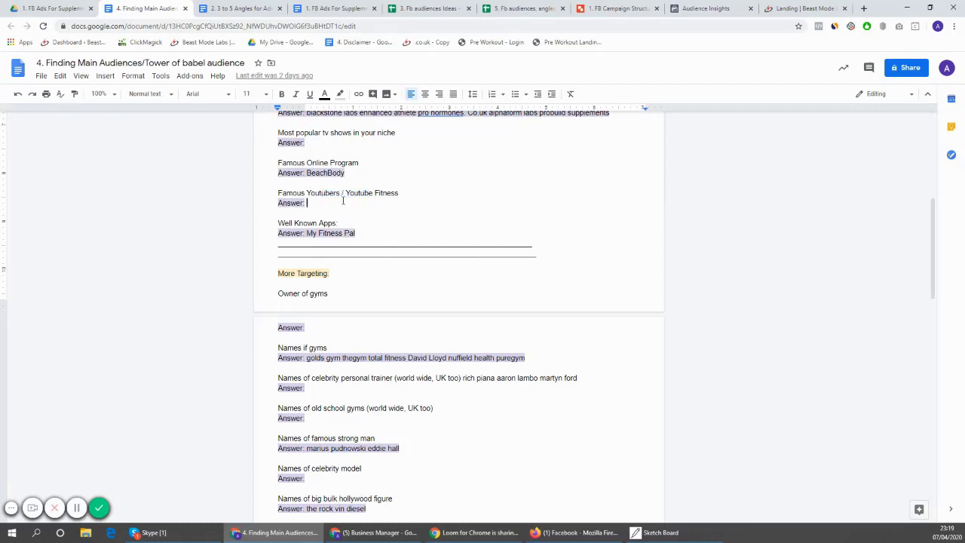
{"action": "scroll", "coordinate": [342, 202], "scroll_direction": "down", "scroll_amount": 1}
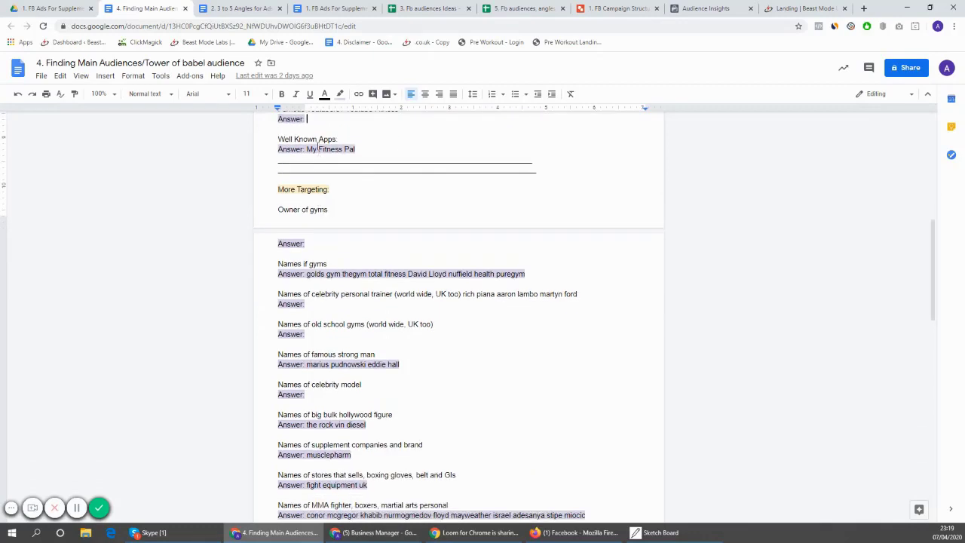
{"action": "left_click_drag", "start_coordinate": [318, 141], "coordinate": [356, 149]}
{"action": "left_click", "coordinate": [356, 149]}
{"action": "scroll", "coordinate": [354, 194], "scroll_direction": "down", "scroll_amount": 1}
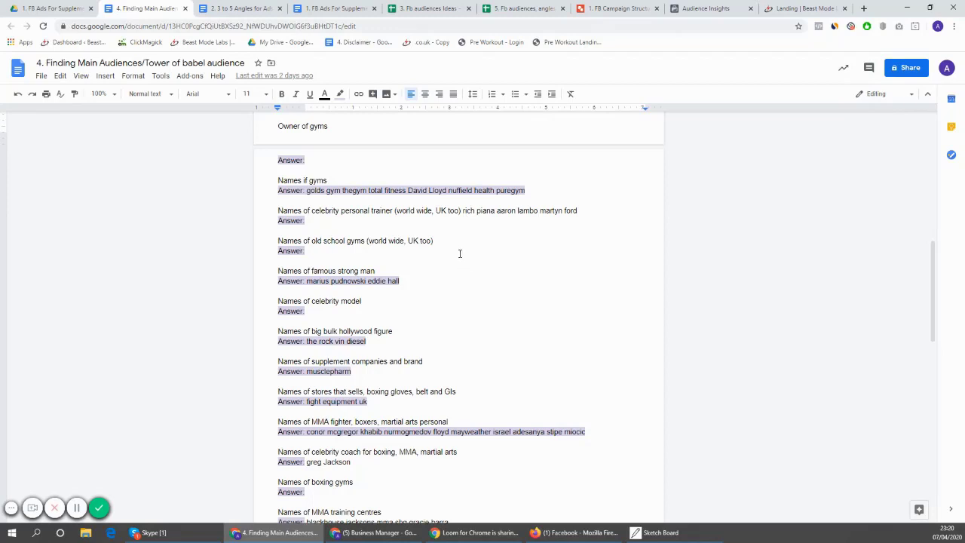
Step: Return to Audience Insights and add Muscle & Fitness as an interest for the United Kingdom audience
{"action": "scroll", "coordinate": [459, 253], "scroll_direction": "down", "scroll_amount": 2}
{"action": "scroll", "coordinate": [459, 254], "scroll_direction": "up", "scroll_amount": 2}
{"action": "left_click", "coordinate": [246, 8]}
{"action": "left_click", "coordinate": [370, 5]}
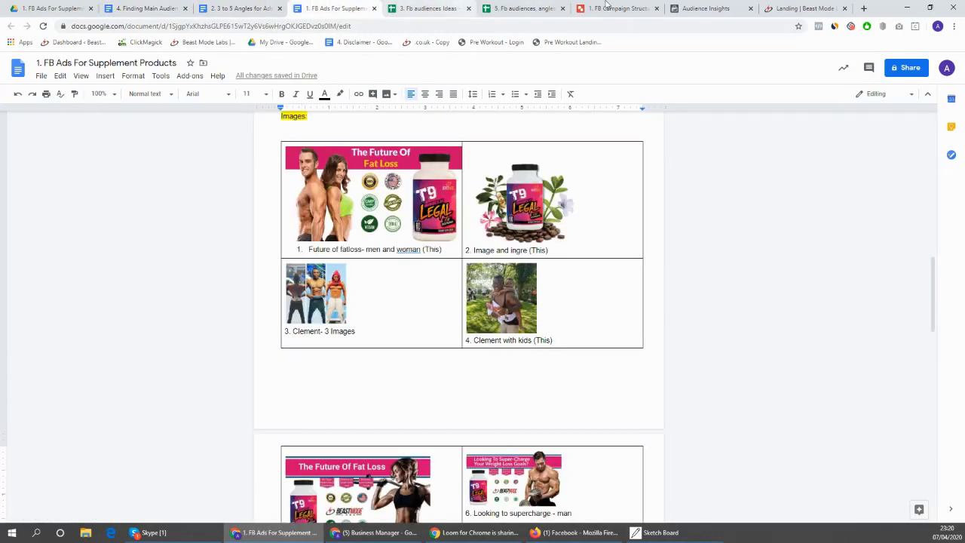
{"action": "left_click", "coordinate": [705, 9]}
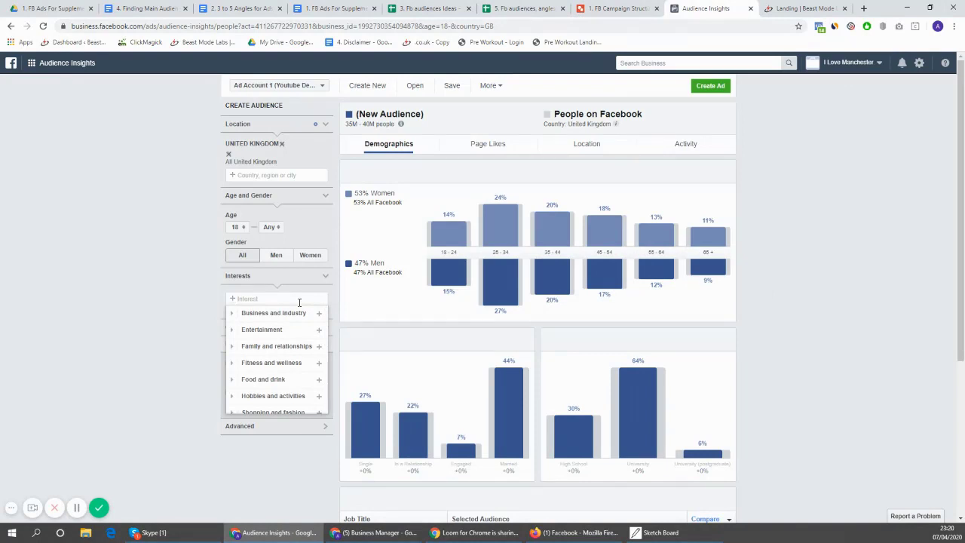
{"action": "left_click", "coordinate": [299, 302]}
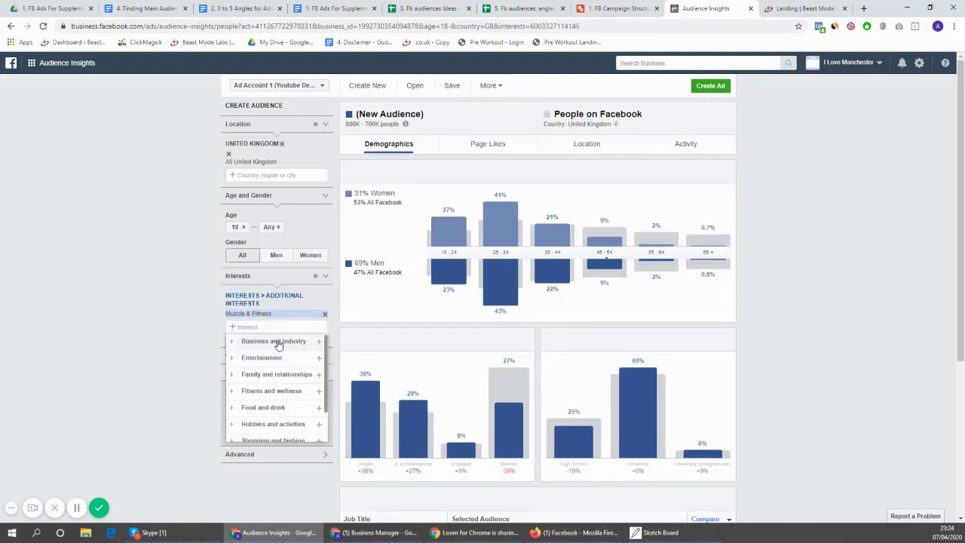
{"action": "left_click", "coordinate": [187, 266]}
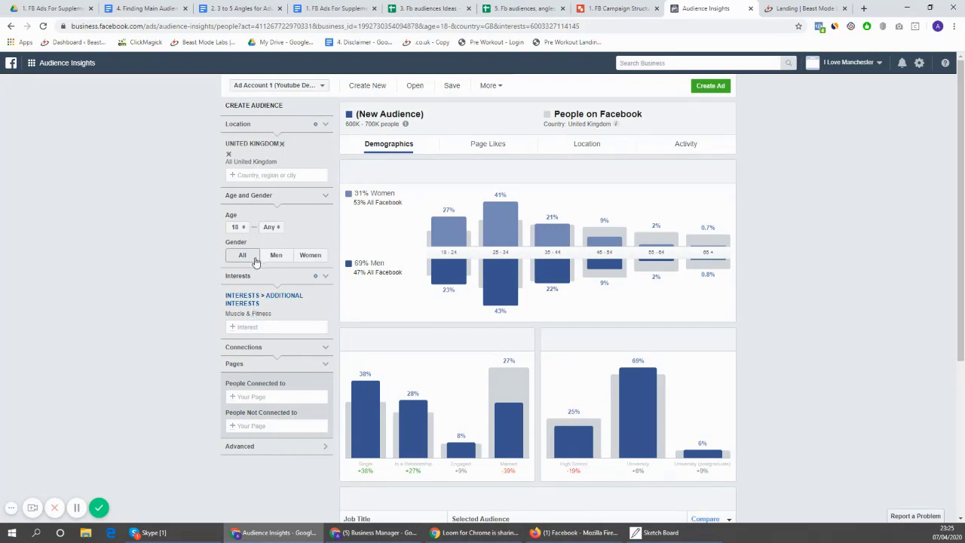
Step: Check the Muscle & Fitness audience's size and its split between men and women
{"action": "mouse_move", "coordinate": [245, 315]}
{"action": "left_click_drag", "start_coordinate": [347, 124], "coordinate": [381, 126]}
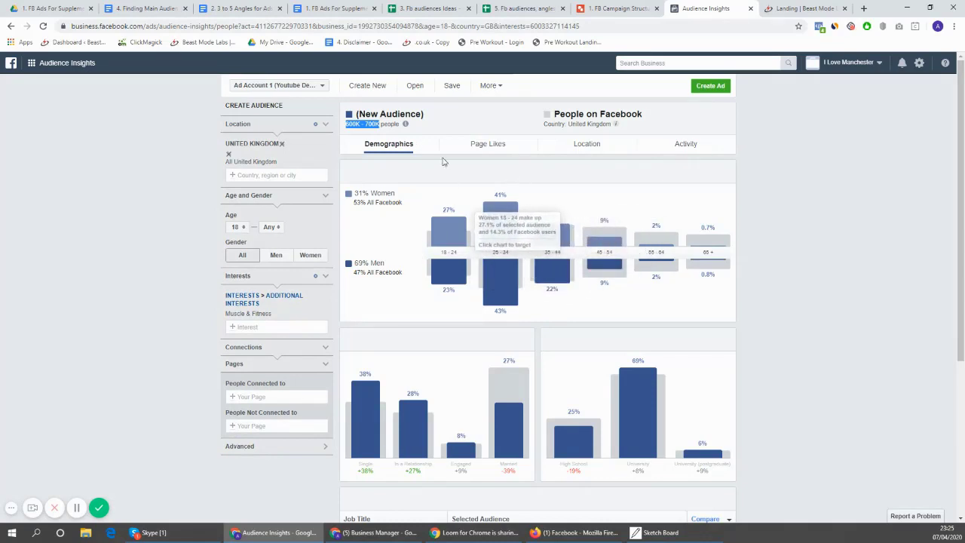
{"action": "double_click", "coordinate": [360, 263]}
{"action": "left_click_drag", "start_coordinate": [360, 193], "coordinate": [427, 189]}
Step: Open the audience's page likes and examine the top categories, the pages' relevance and affinity, and the overall audience size
{"action": "left_click", "coordinate": [480, 145]}
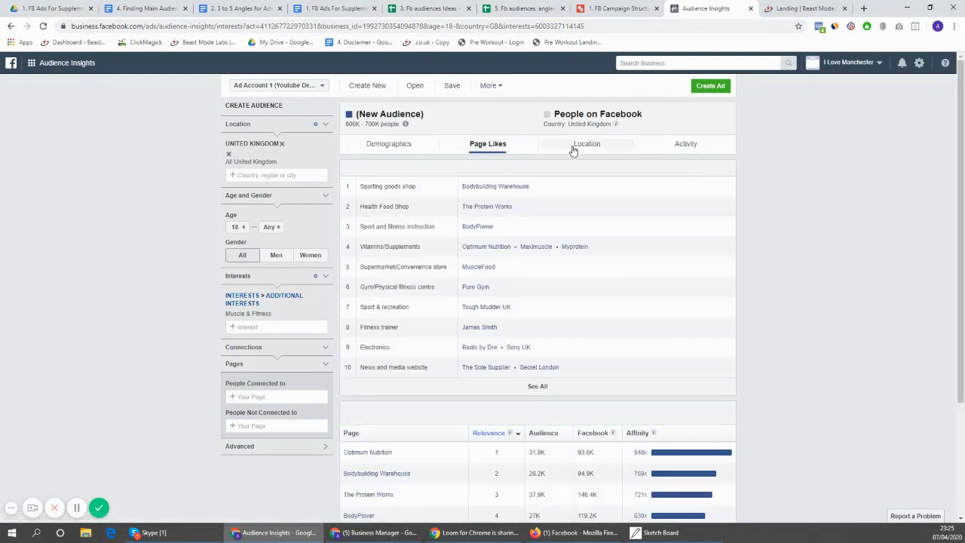
{"action": "scroll", "coordinate": [802, 157], "scroll_direction": "up", "scroll_amount": 1}
{"action": "scroll", "coordinate": [567, 212], "scroll_direction": "down", "scroll_amount": 2}
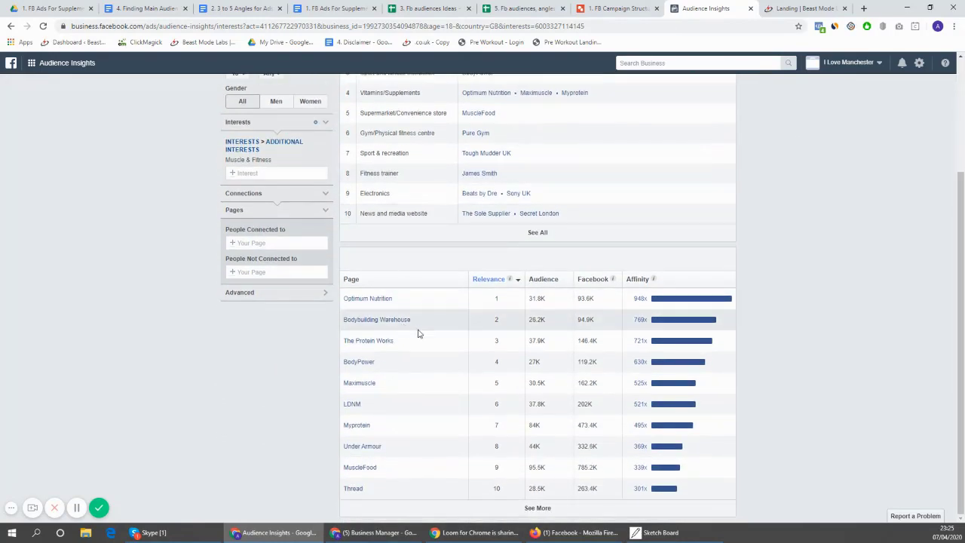
{"action": "scroll", "coordinate": [576, 213], "scroll_direction": "up", "scroll_amount": 2}
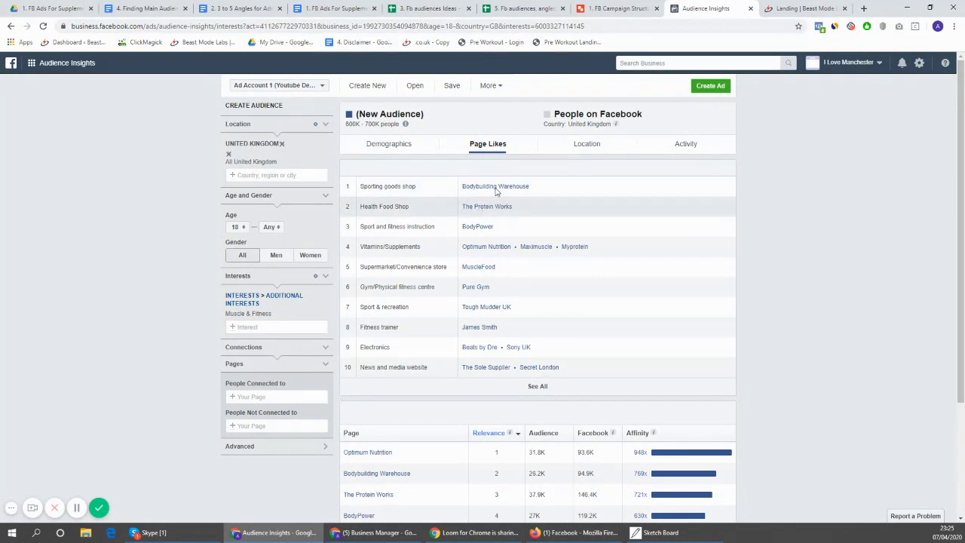
{"action": "scroll", "coordinate": [517, 252], "scroll_direction": "down", "scroll_amount": 3}
{"action": "scroll", "coordinate": [557, 322], "scroll_direction": "up", "scroll_amount": 2}
{"action": "scroll", "coordinate": [558, 322], "scroll_direction": "up", "scroll_amount": 1}
{"action": "scroll", "coordinate": [551, 334], "scroll_direction": "down", "scroll_amount": 2}
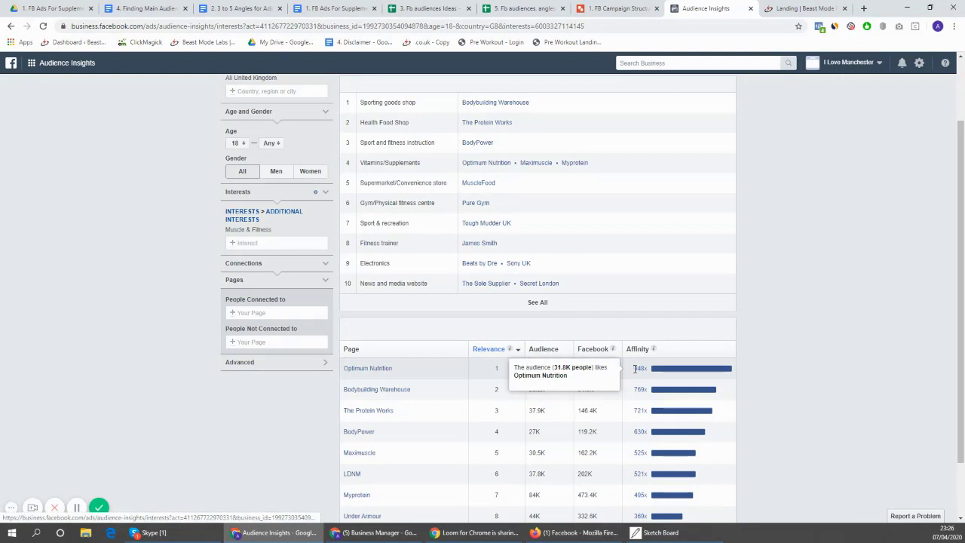
{"action": "left_click_drag", "start_coordinate": [634, 368], "coordinate": [644, 367]}
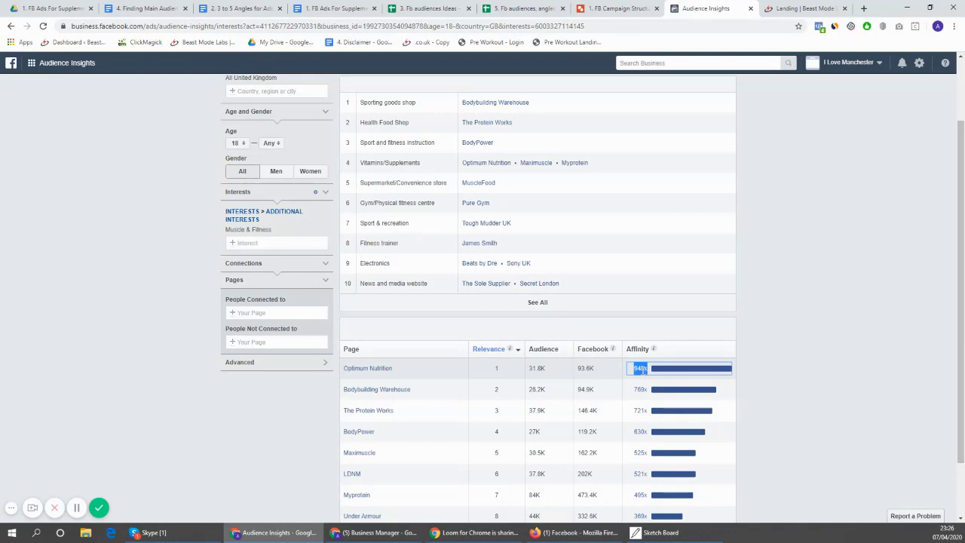
{"action": "scroll", "coordinate": [420, 222], "scroll_direction": "up", "scroll_amount": 2}
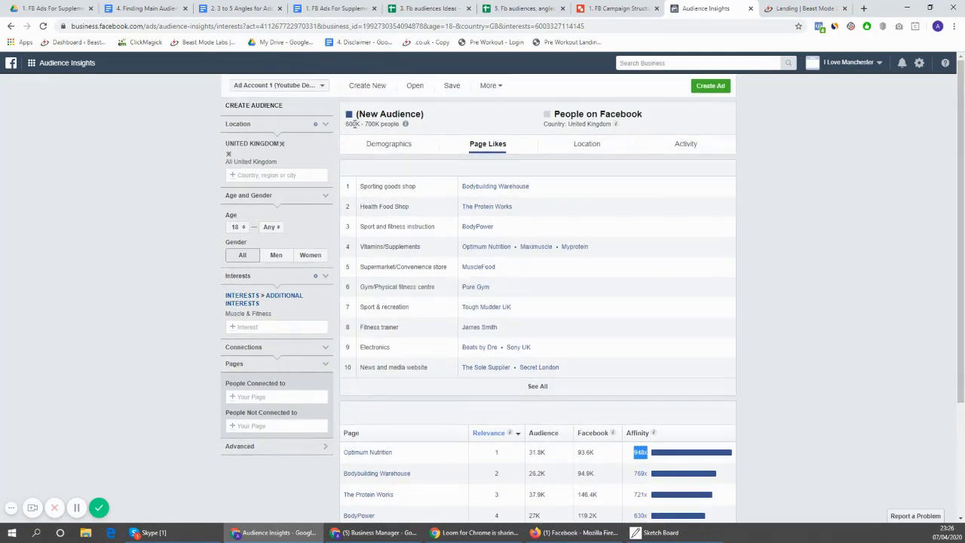
{"action": "left_click_drag", "start_coordinate": [348, 123], "coordinate": [377, 124]}
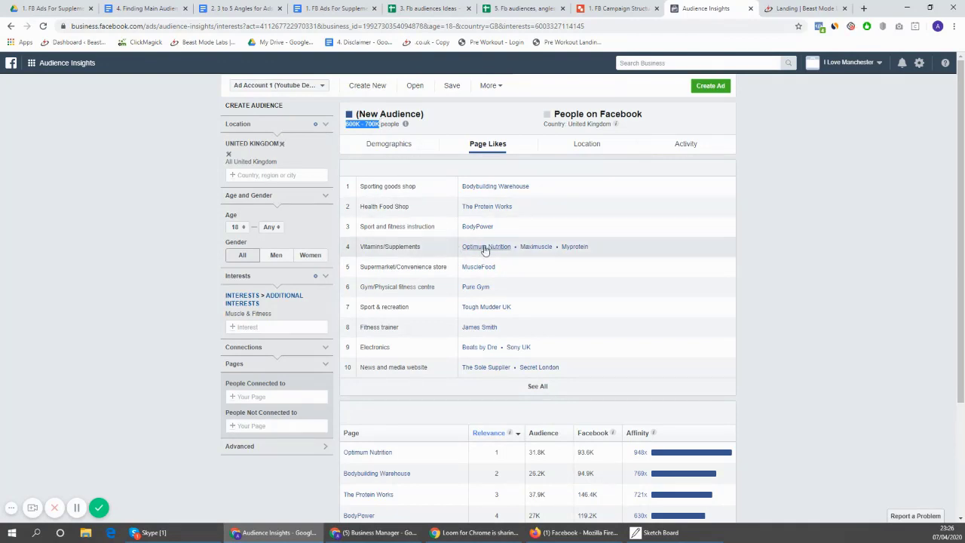
Step: Examine Optimum Nutrition's audience figure and the other page names in the page likes table
{"action": "scroll", "coordinate": [627, 239], "scroll_direction": "down", "scroll_amount": 3}
{"action": "scroll", "coordinate": [438, 108], "scroll_direction": "up", "scroll_amount": 3}
{"action": "scroll", "coordinate": [513, 327], "scroll_direction": "down", "scroll_amount": 1}
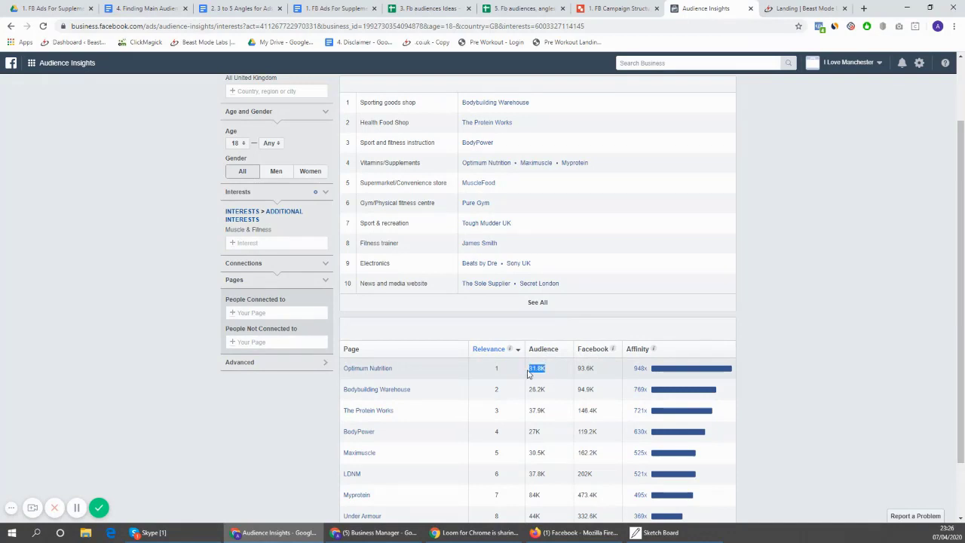
{"action": "left_click_drag", "start_coordinate": [397, 370], "coordinate": [351, 366]}
{"action": "left_click", "coordinate": [325, 400]}
{"action": "scroll", "coordinate": [430, 339], "scroll_direction": "down", "scroll_amount": 1}
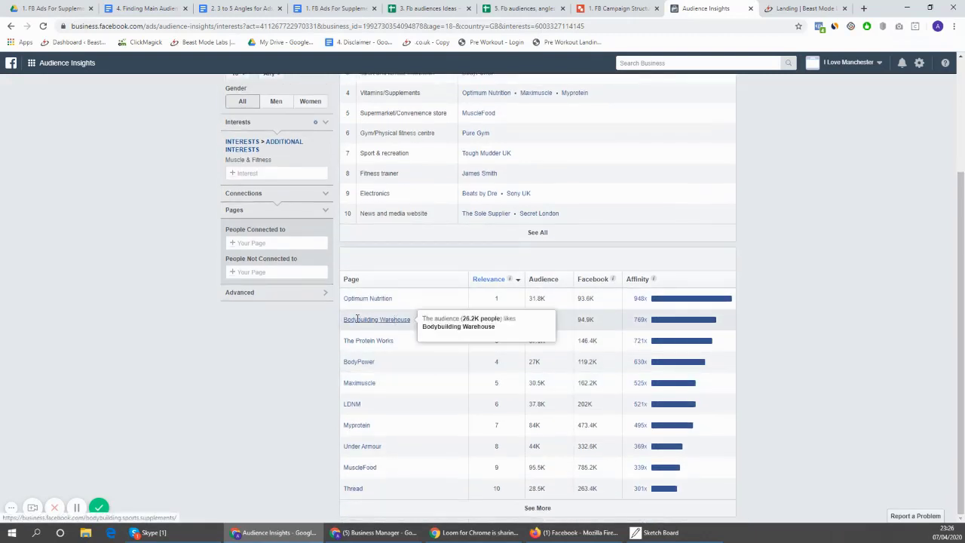
{"action": "key", "text": "ctrl+a"}
{"action": "left_click", "coordinate": [287, 356]}
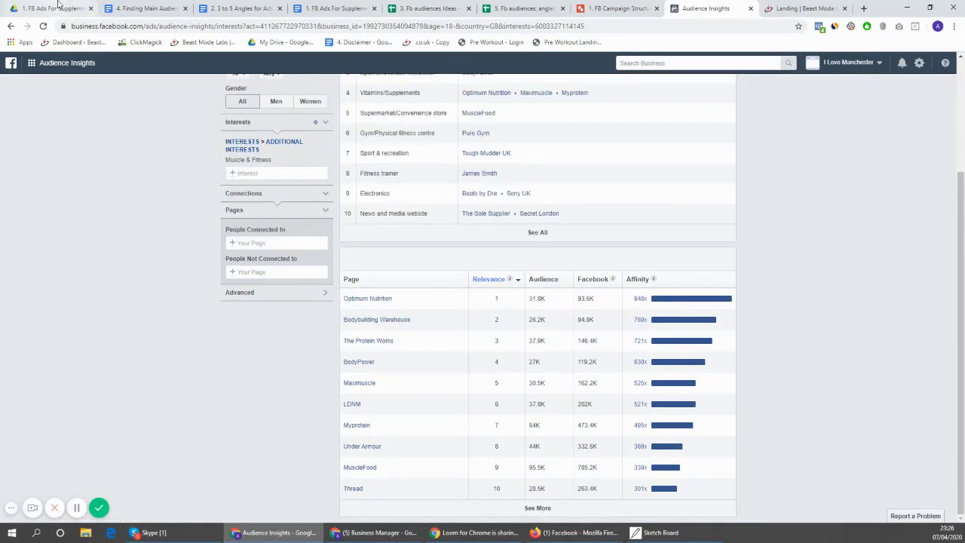
Step: Find and open the "3. Fb audiences Ideas" spreadsheet among the open documents
{"action": "left_click", "coordinate": [52, 8]}
{"action": "left_click", "coordinate": [151, 9]}
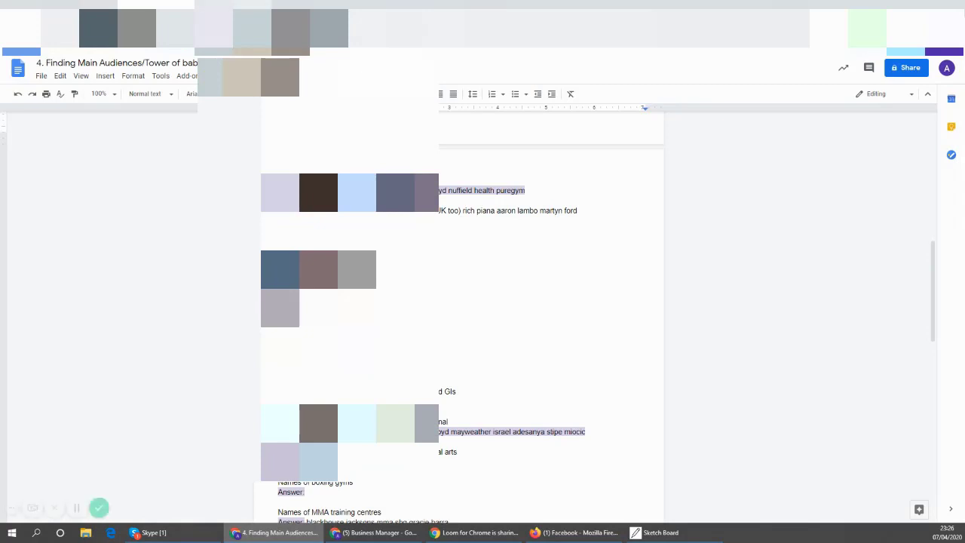
{"action": "left_click", "coordinate": [348, 9]}
{"action": "left_click", "coordinate": [425, 8]}
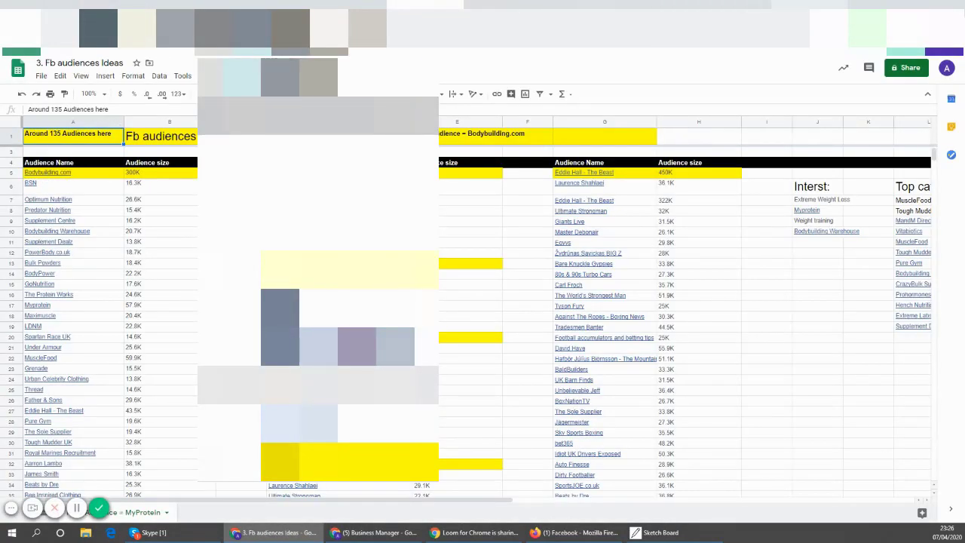
{"action": "left_click", "coordinate": [522, 6]}
{"action": "left_click", "coordinate": [714, 6]}
{"action": "left_click", "coordinate": [808, 6]}
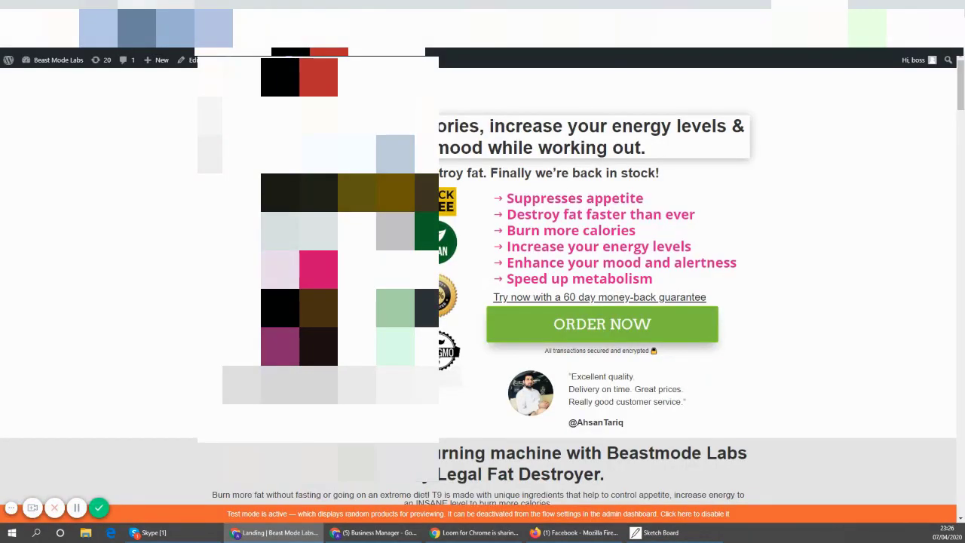
{"action": "left_click", "coordinate": [147, 8]}
{"action": "left_click", "coordinate": [242, 8]}
{"action": "left_click", "coordinate": [336, 7]}
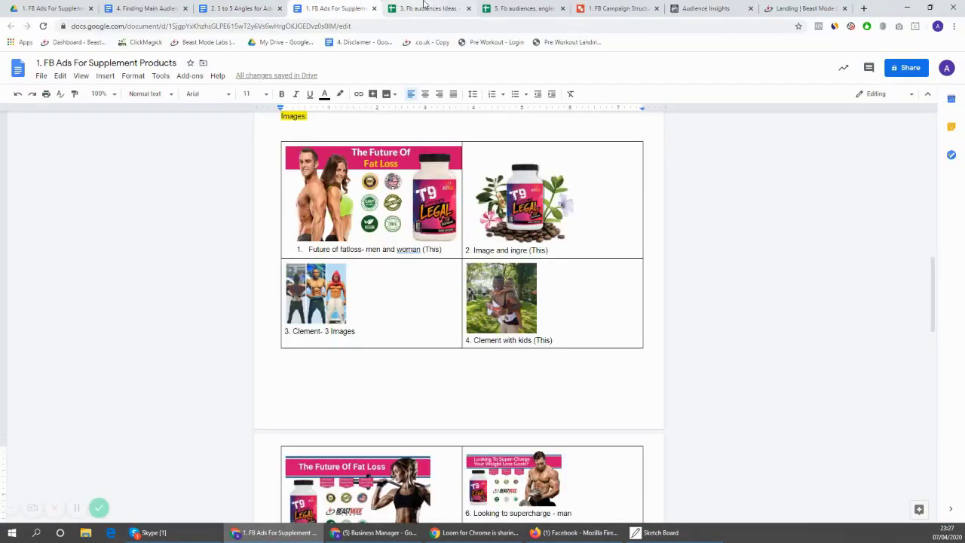
{"action": "left_click", "coordinate": [404, 8]}
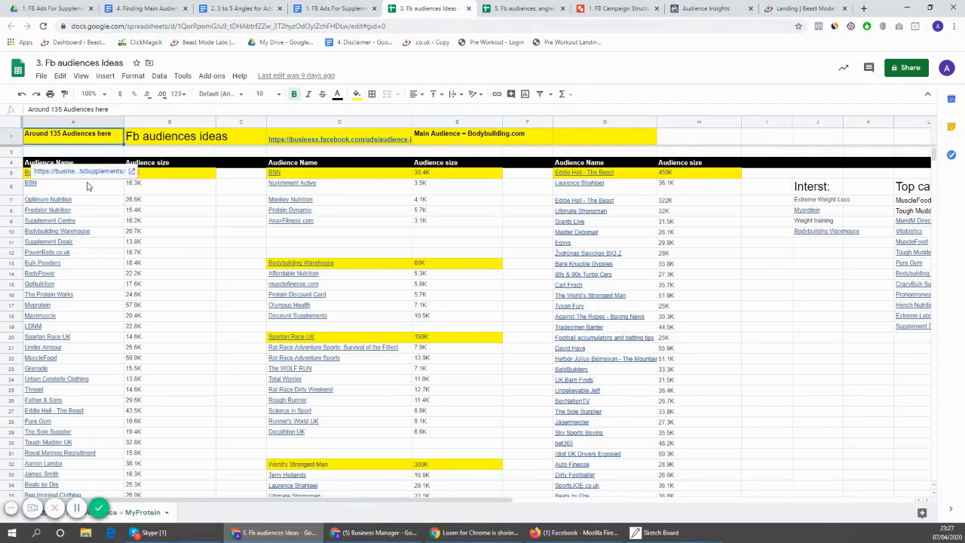
Step: Examine how the spreadsheet groups audience names and sizes under main audiences such as Bodybuilding.com, Eddie Hall - The Beast and World's Strongest Man
{"action": "left_click", "coordinate": [91, 173]}
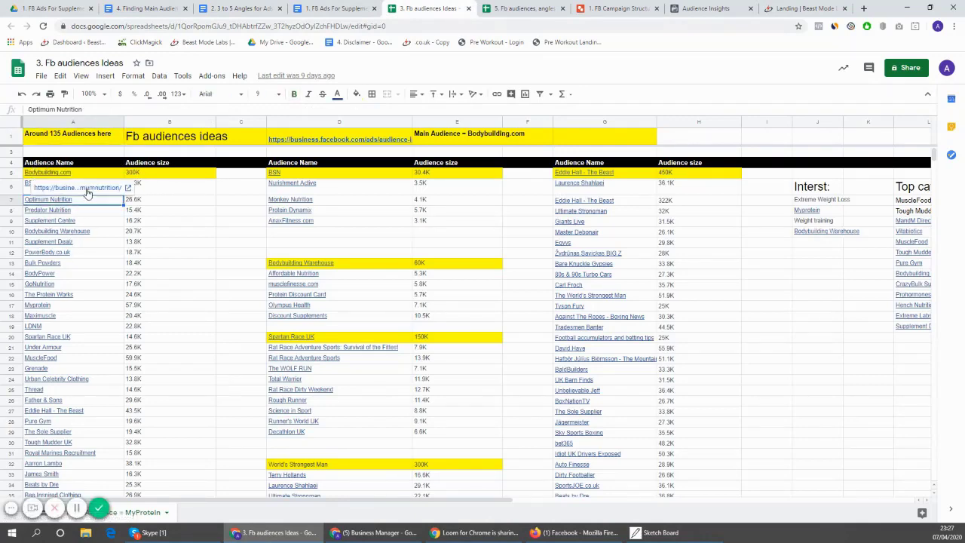
{"action": "left_click", "coordinate": [617, 173]}
{"action": "left_click", "coordinate": [341, 465]}
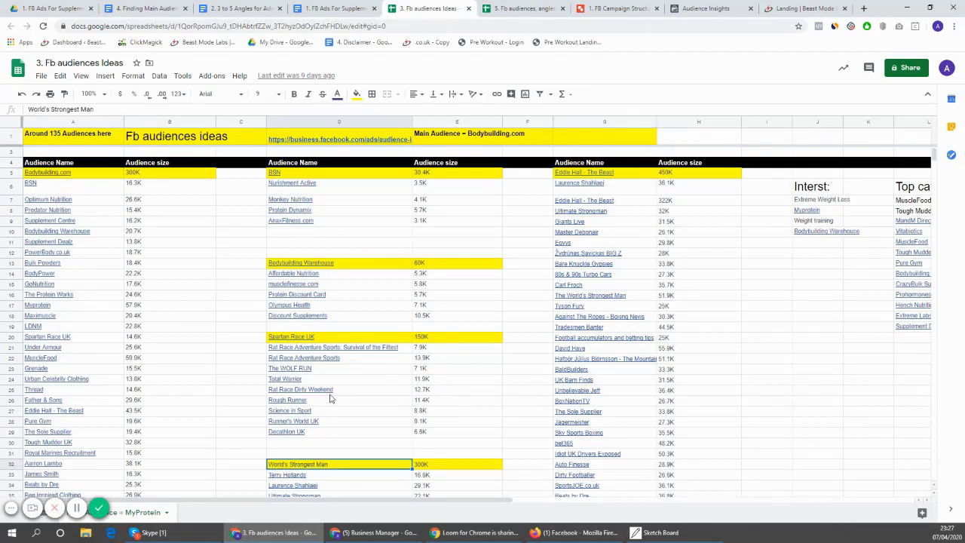
{"action": "scroll", "coordinate": [339, 389], "scroll_direction": "down", "scroll_amount": 6}
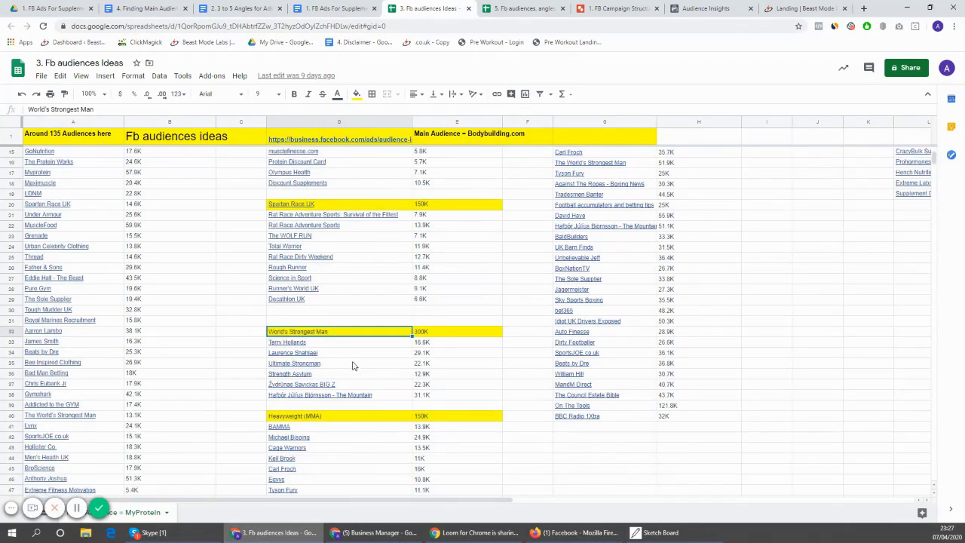
{"action": "scroll", "coordinate": [155, 397], "scroll_direction": "down", "scroll_amount": 4}
{"action": "scroll", "coordinate": [397, 355], "scroll_direction": "up", "scroll_amount": 6}
{"action": "scroll", "coordinate": [441, 323], "scroll_direction": "up", "scroll_amount": 5}
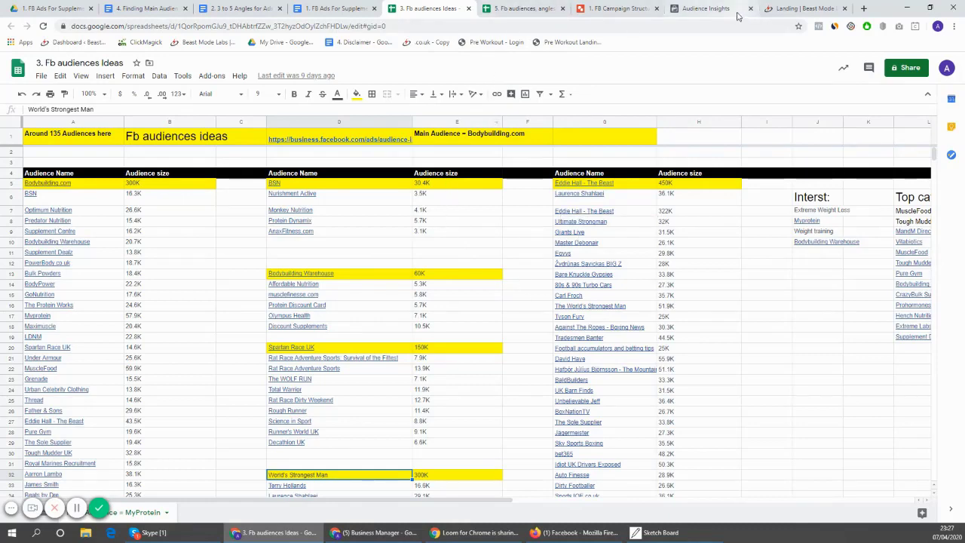
Step: Return to Audience Insights, expand the Muscle & Fitness page likes table and review the additional pages
{"action": "left_click", "coordinate": [682, 8]}
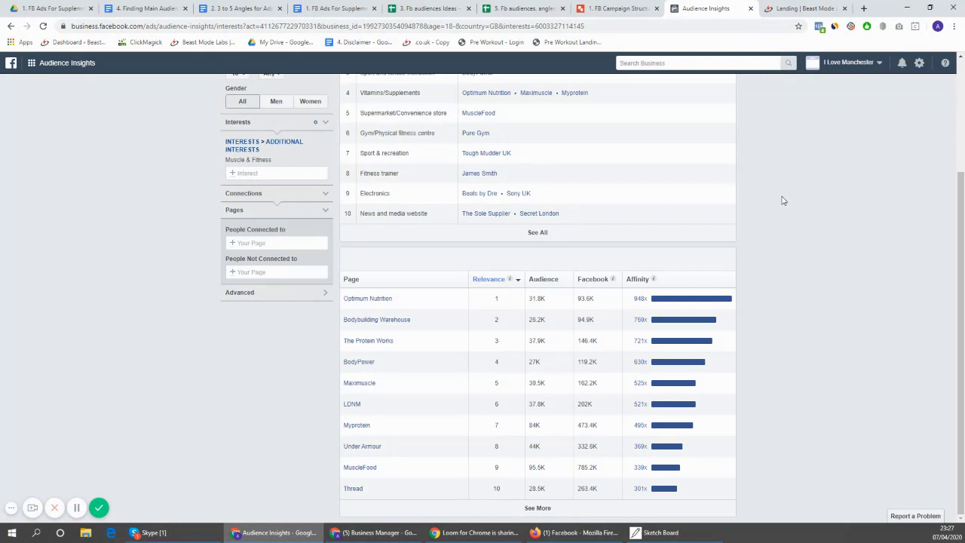
{"action": "scroll", "coordinate": [782, 200], "scroll_direction": "up", "scroll_amount": 1}
{"action": "scroll", "coordinate": [782, 200], "scroll_direction": "down", "scroll_amount": 1}
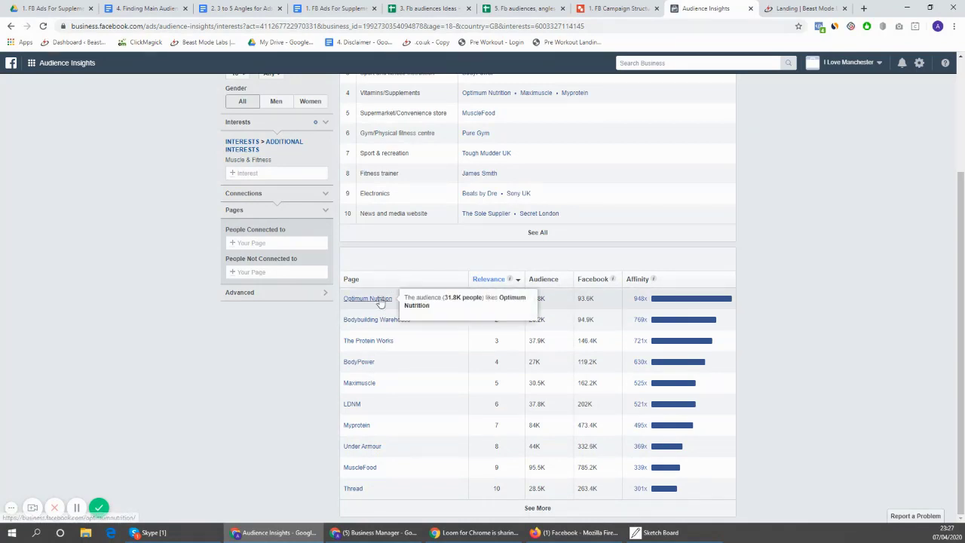
{"action": "left_click", "coordinate": [538, 508]}
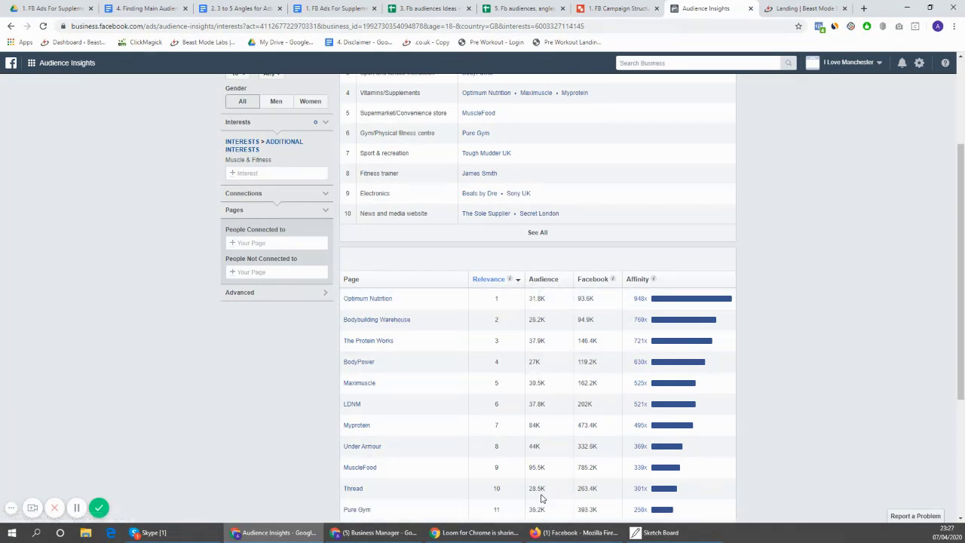
{"action": "scroll", "coordinate": [527, 301], "scroll_direction": "down", "scroll_amount": 2}
{"action": "scroll", "coordinate": [516, 202], "scroll_direction": "down", "scroll_amount": 1}
{"action": "scroll", "coordinate": [521, 217], "scroll_direction": "up", "scroll_amount": 1}
{"action": "scroll", "coordinate": [523, 211], "scroll_direction": "down", "scroll_amount": 1}
{"action": "scroll", "coordinate": [524, 237], "scroll_direction": "up", "scroll_amount": 2}
{"action": "scroll", "coordinate": [524, 237], "scroll_direction": "up", "scroll_amount": 2}
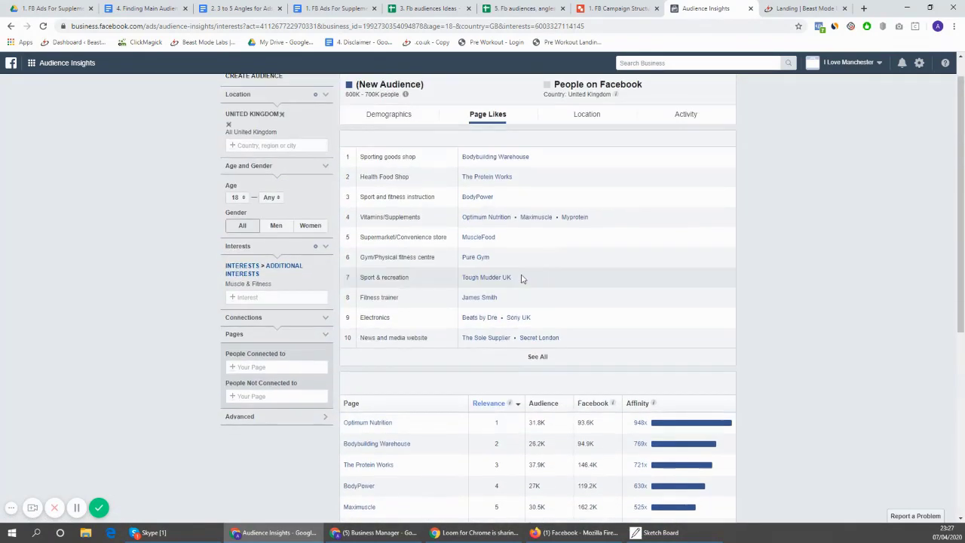
Step: Replace the Muscle & Fitness interest with Bodybuilding for the United Kingdom audience
{"action": "left_click", "coordinate": [326, 287]}
{"action": "left_click", "coordinate": [262, 269]}
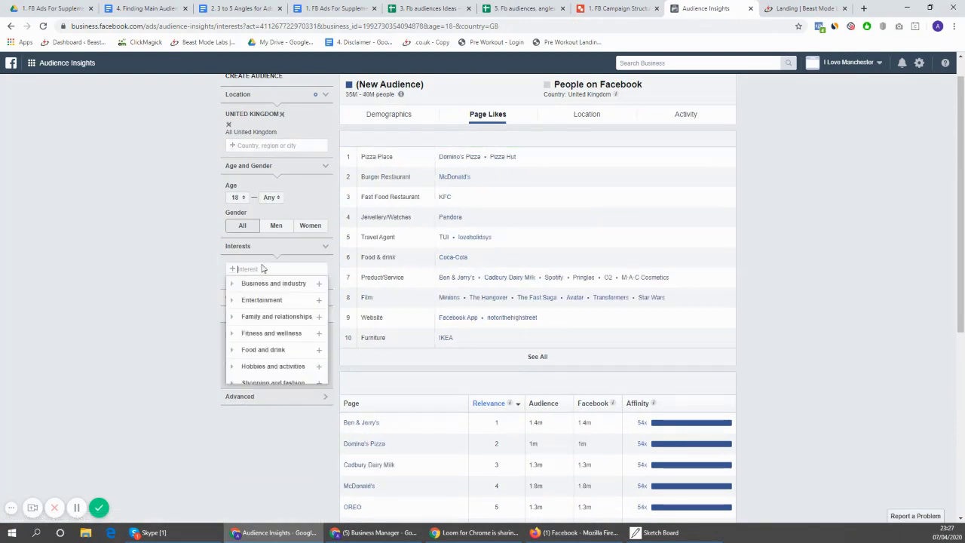
{"action": "type", "text": "body"}
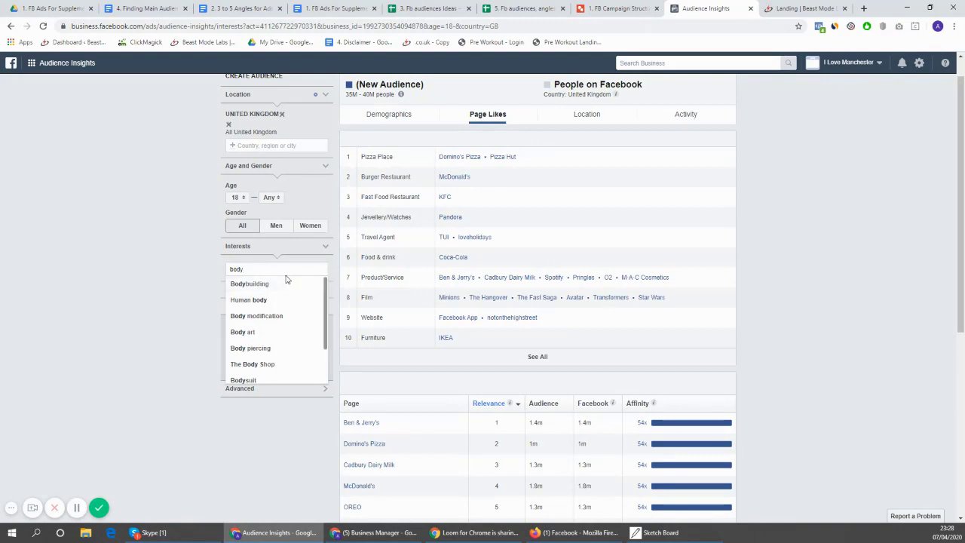
{"action": "left_click", "coordinate": [266, 285]}
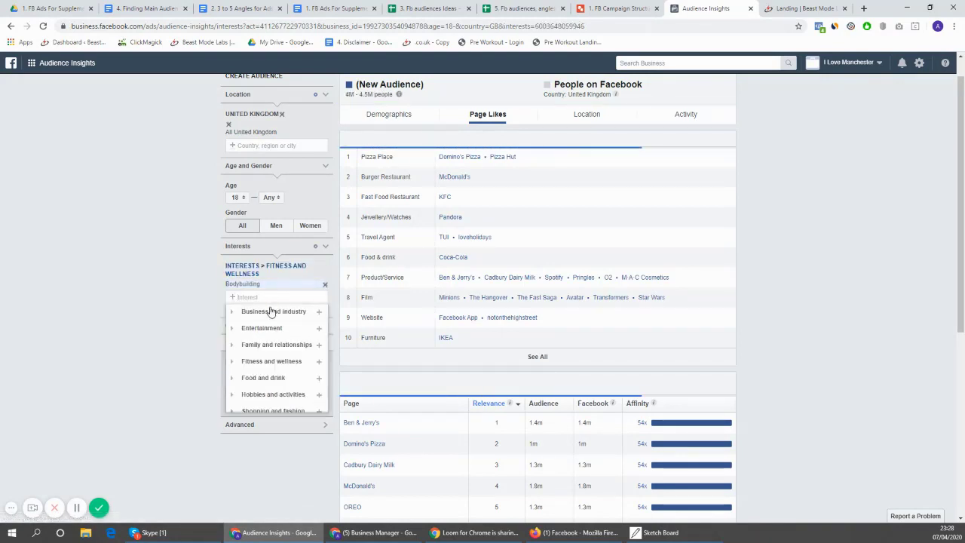
{"action": "left_click", "coordinate": [173, 298]}
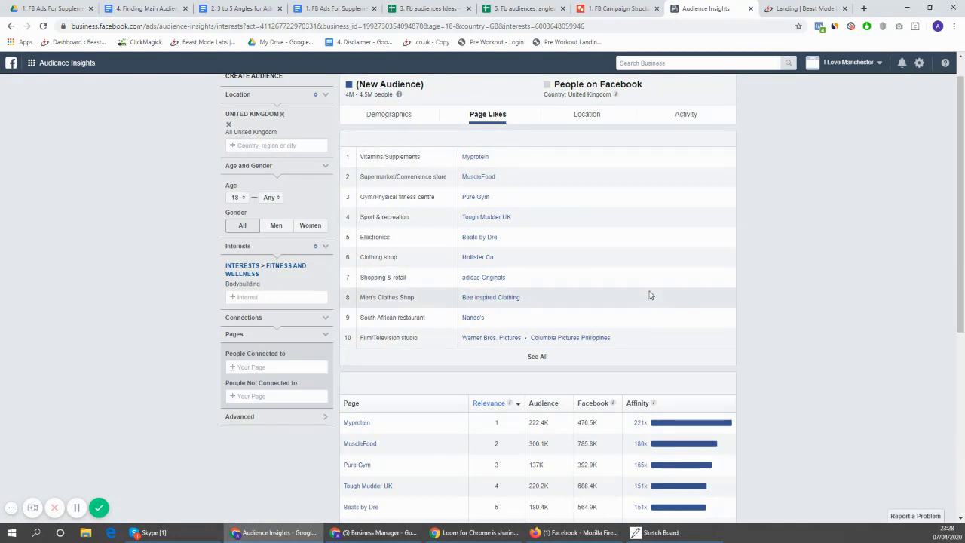
Step: Review the top categories and ranked pages liked by the Bodybuilding audience
{"action": "scroll", "coordinate": [650, 295], "scroll_direction": "down", "scroll_amount": 1}
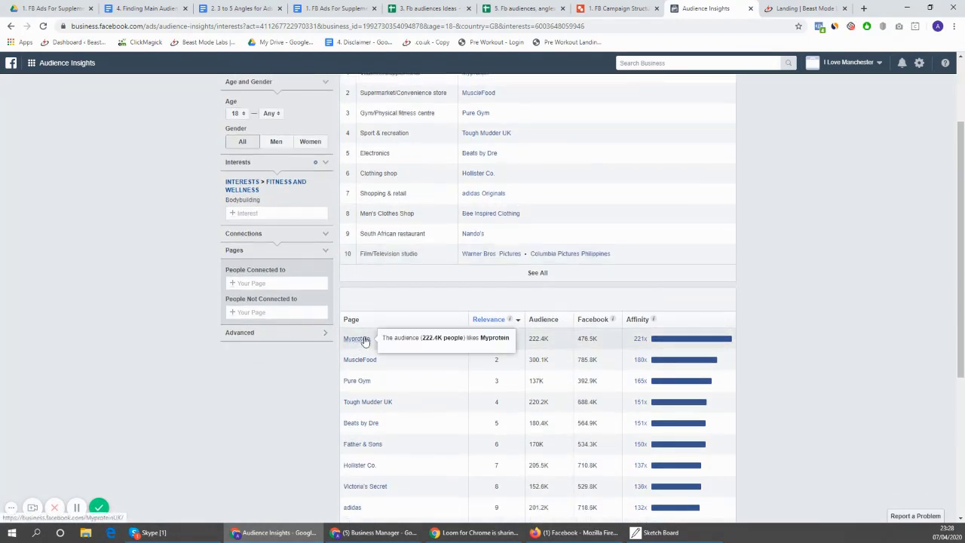
{"action": "scroll", "coordinate": [487, 332], "scroll_direction": "up", "scroll_amount": 1}
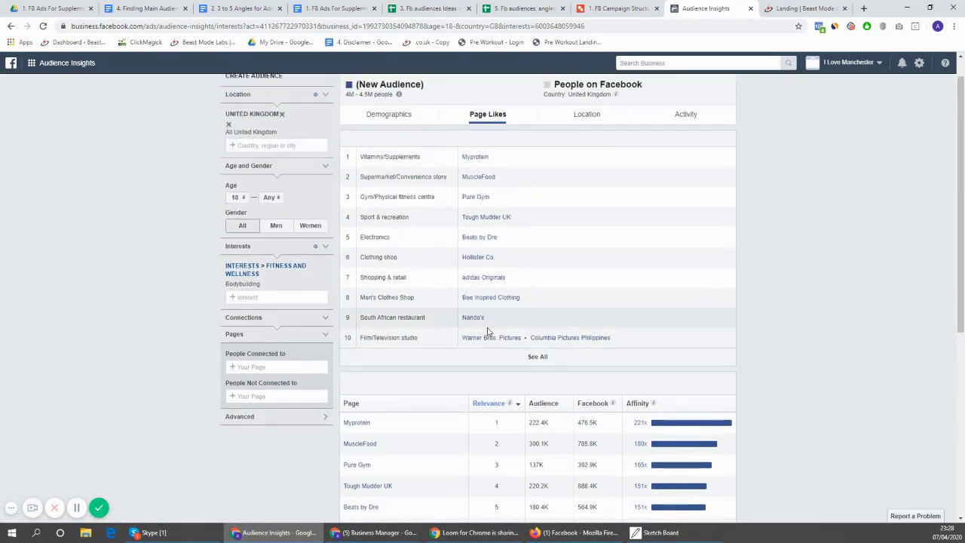
{"action": "scroll", "coordinate": [487, 332], "scroll_direction": "down", "scroll_amount": 1}
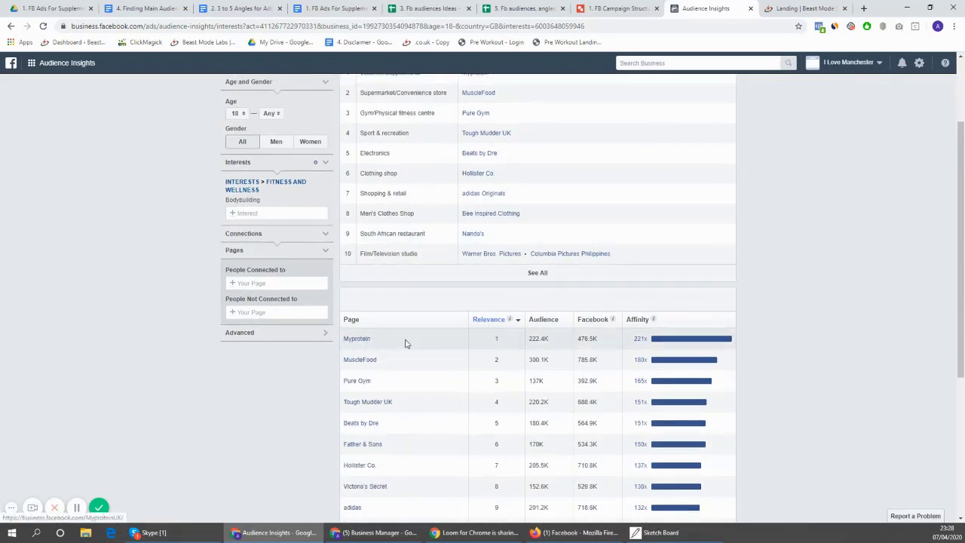
Step: Compare the relevance, audience size and affinity of the 20 pages ranked for the Bodybuilding interest, from Myprotein to Transformers
{"action": "scroll", "coordinate": [558, 278], "scroll_direction": "down", "scroll_amount": 1}
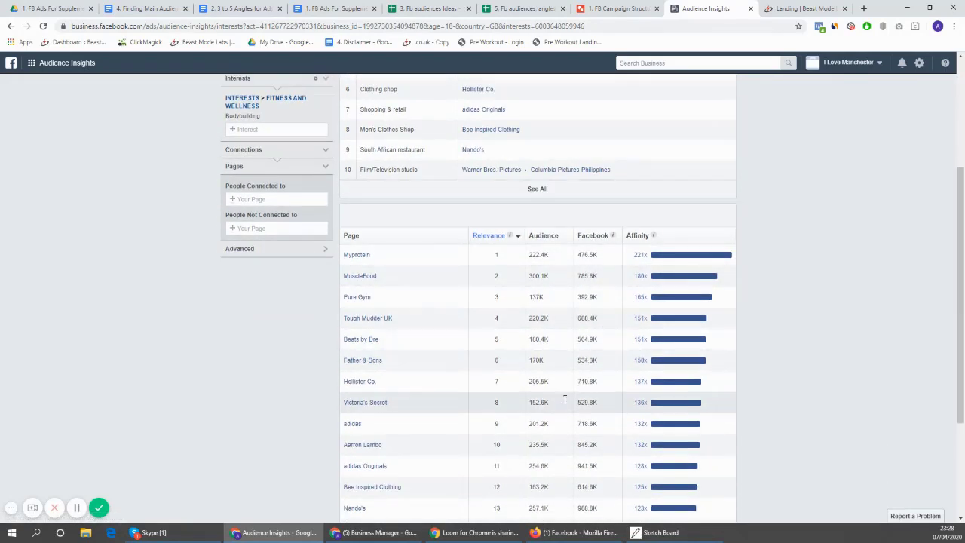
{"action": "mouse_move", "coordinate": [633, 341]}
{"action": "scroll", "coordinate": [612, 310], "scroll_direction": "up", "scroll_amount": 1}
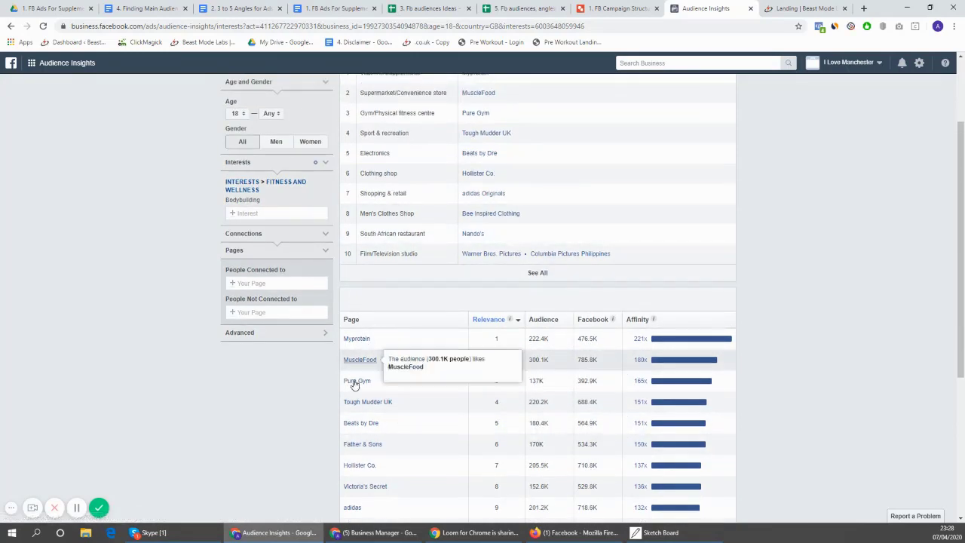
{"action": "scroll", "coordinate": [422, 354], "scroll_direction": "up", "scroll_amount": 1}
{"action": "scroll", "coordinate": [453, 328], "scroll_direction": "down", "scroll_amount": 4}
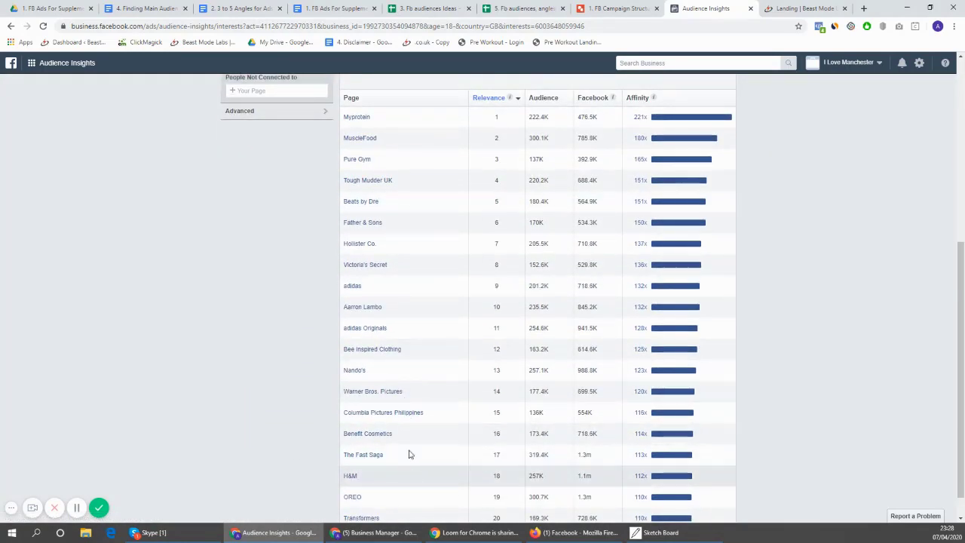
{"action": "scroll", "coordinate": [461, 282], "scroll_direction": "down", "scroll_amount": 1}
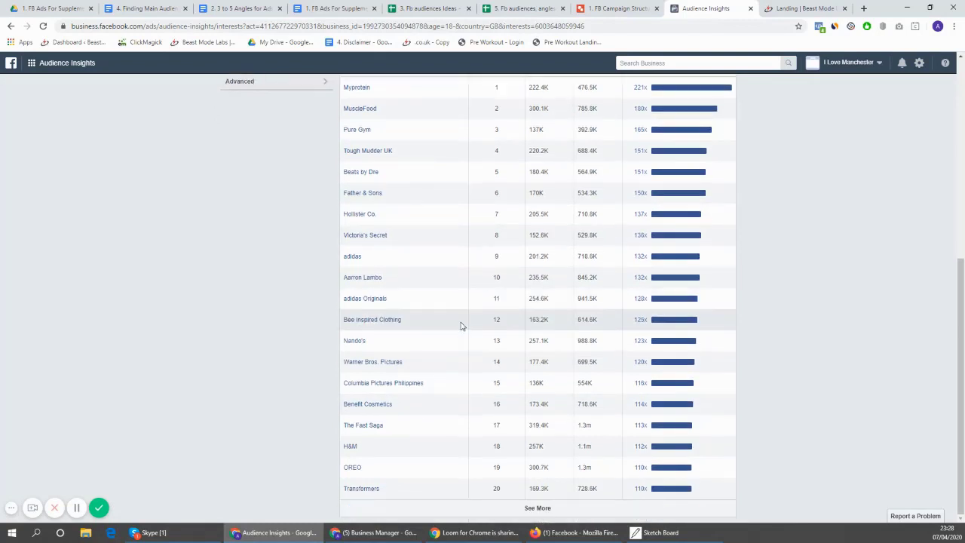
{"action": "scroll", "coordinate": [456, 297], "scroll_direction": "up", "scroll_amount": 2}
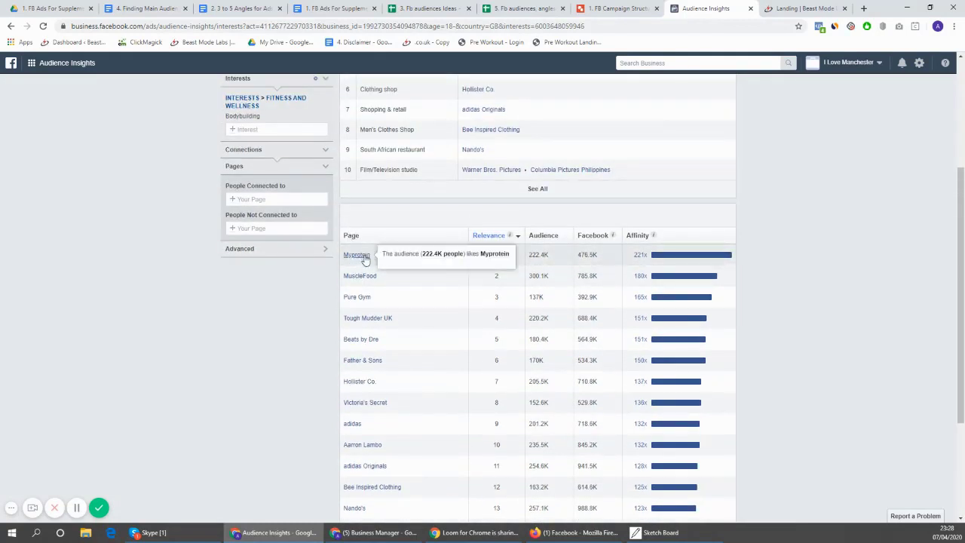
{"action": "mouse_move", "coordinate": [369, 279]}
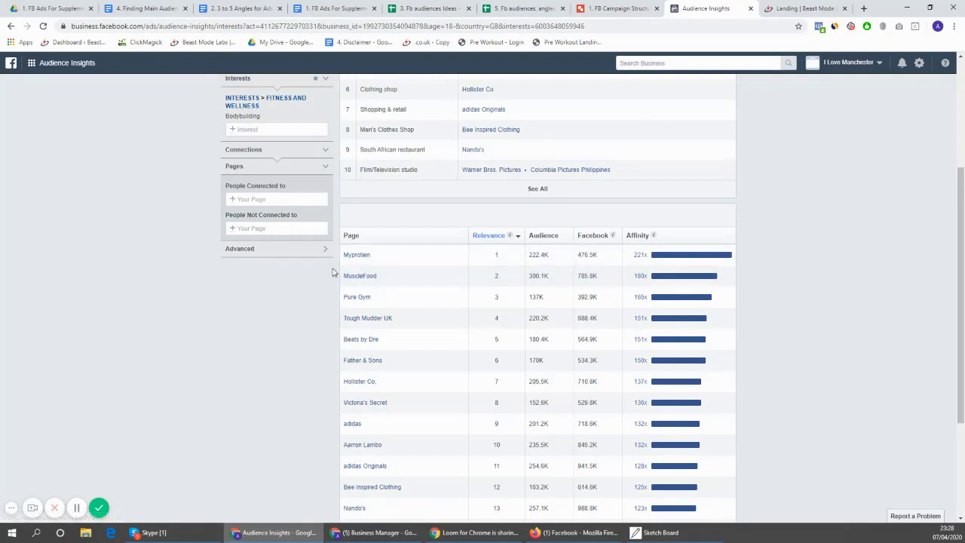
Step: Remove the Bodybuilding interest from the United Kingdom audience and open the list of suggested interests
{"action": "scroll", "coordinate": [620, 211], "scroll_direction": "up", "scroll_amount": 2}
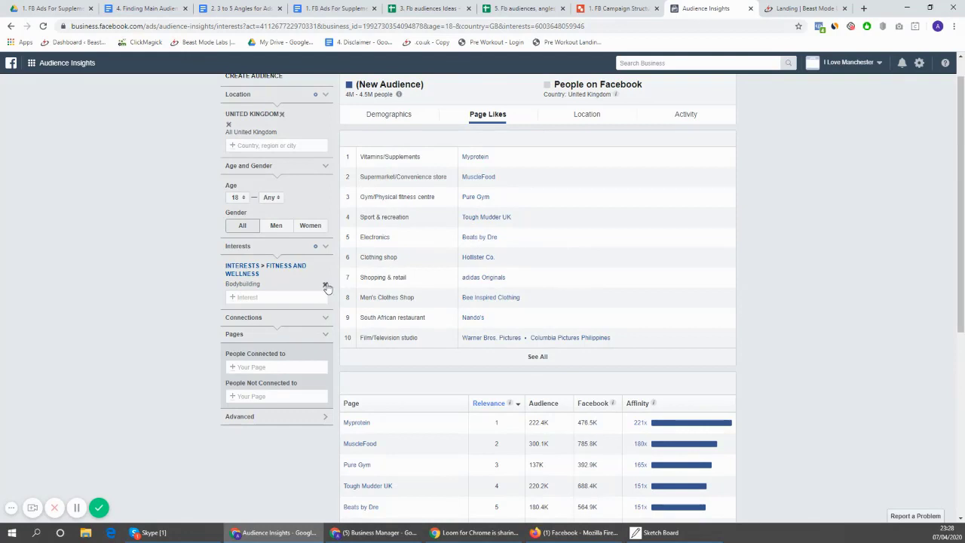
{"action": "left_click", "coordinate": [326, 285]}
{"action": "left_click", "coordinate": [290, 268]}
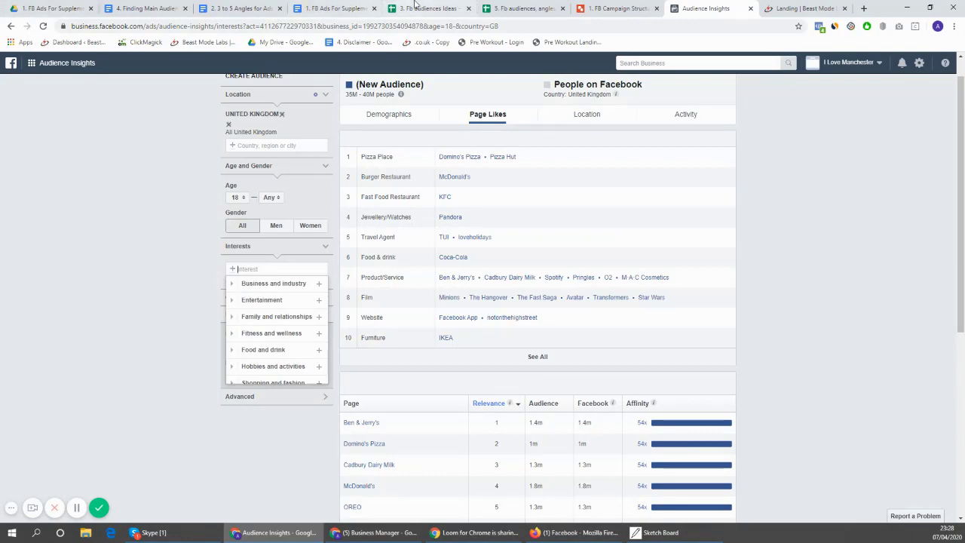
Step: Switch to the spreadsheets and compare Fb audiences Ideas with the Ideas, Testing, Proven and Failed sections of Fb audiences, angles and images
{"action": "left_click", "coordinate": [444, 6]}
{"action": "left_click", "coordinate": [694, 7]}
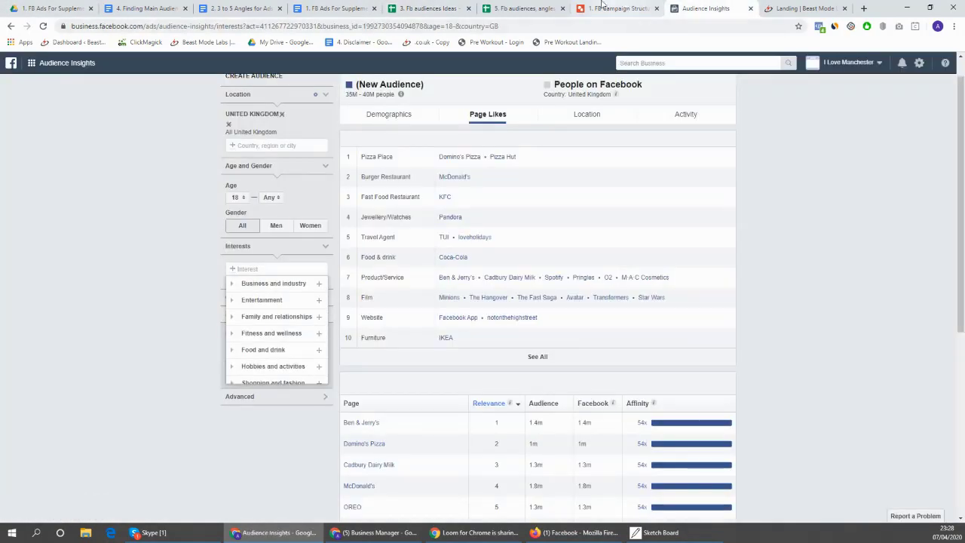
{"action": "left_click", "coordinate": [524, 8]}
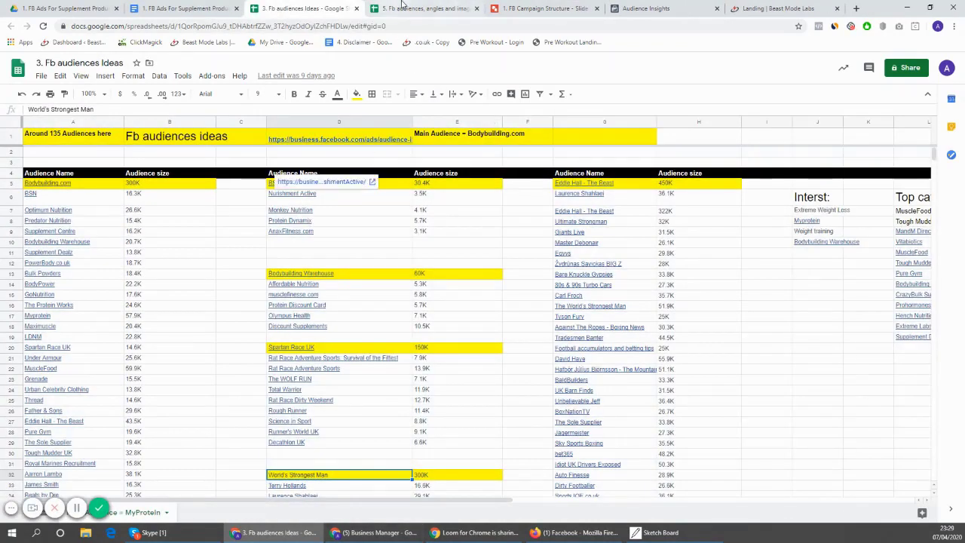
{"action": "left_click", "coordinate": [426, 8]}
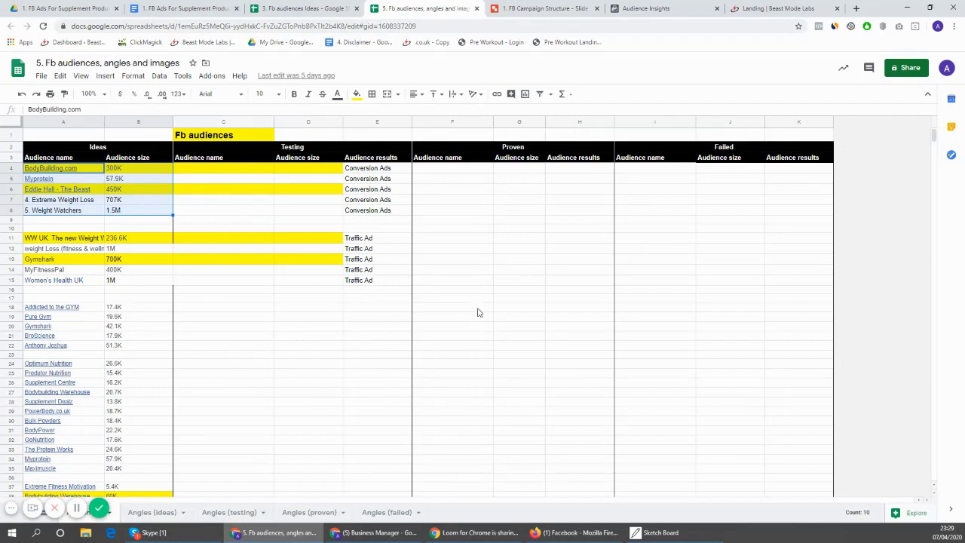
{"action": "left_click", "coordinate": [204, 210]}
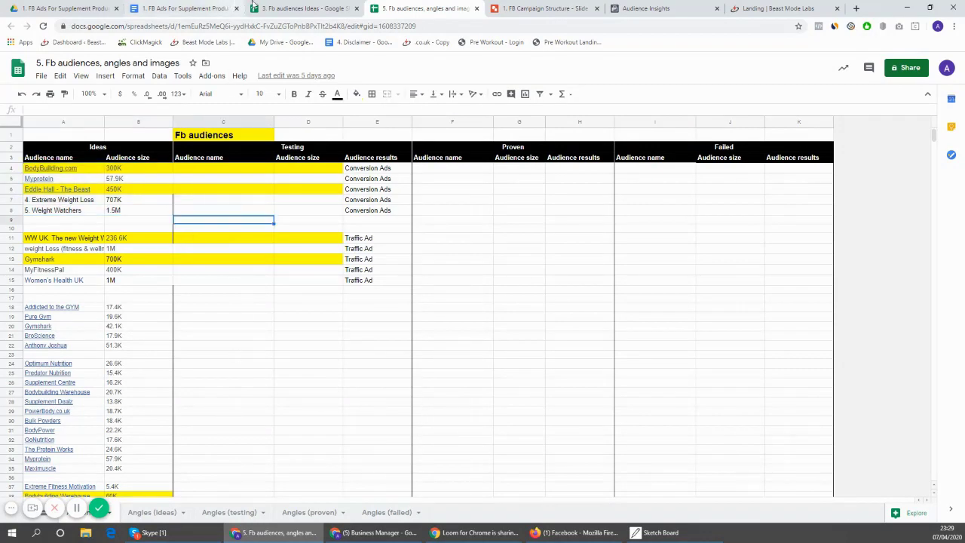
{"action": "left_click", "coordinate": [301, 8]}
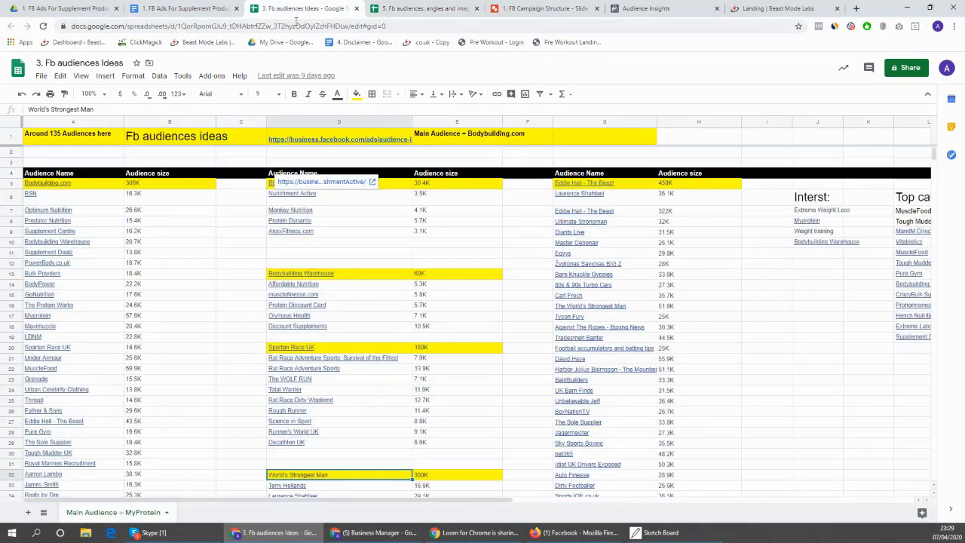
{"action": "left_click", "coordinate": [426, 8]}
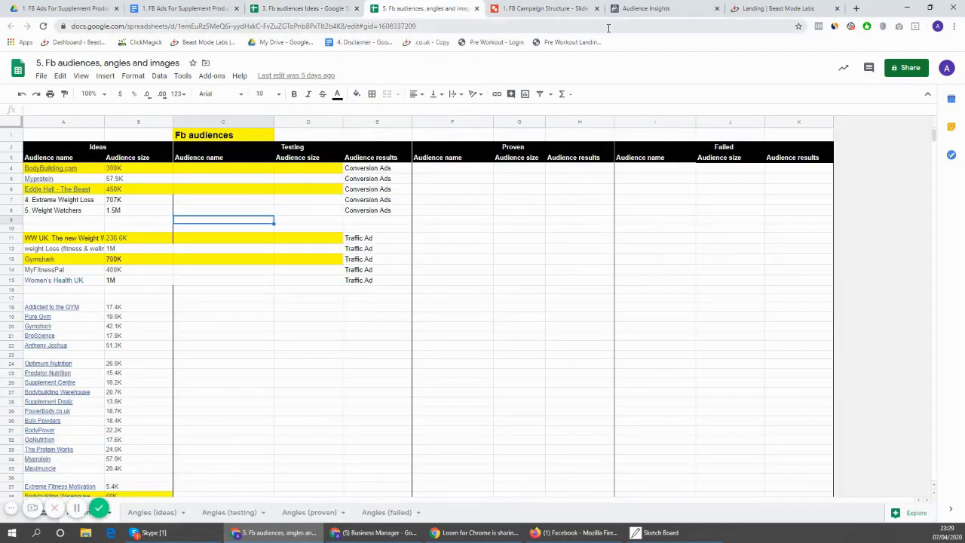
{"action": "left_click", "coordinate": [303, 8]}
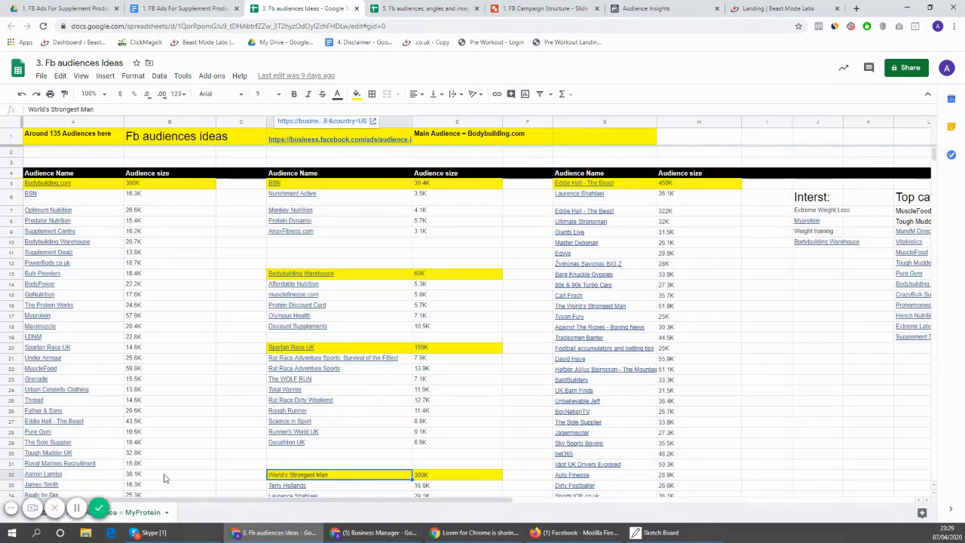
{"action": "left_click", "coordinate": [424, 8]}
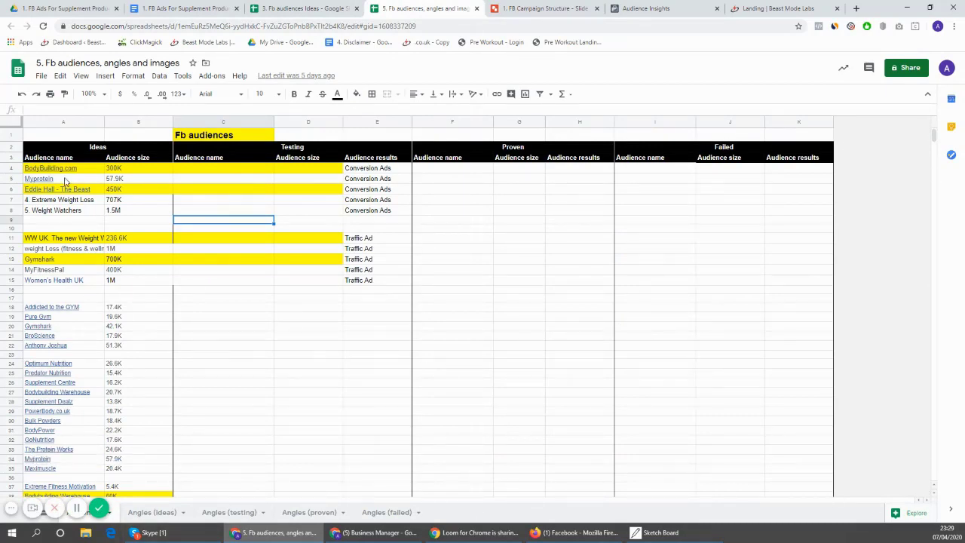
Step: Review the full Ideas list of audience names and sizes, and the audiences grouped under Bodybuilding.com in the Fb audiences Ideas spreadsheet
{"action": "left_click_drag", "start_coordinate": [88, 172], "coordinate": [145, 324]}
{"action": "left_click_drag", "start_coordinate": [157, 456], "coordinate": [156, 463]}
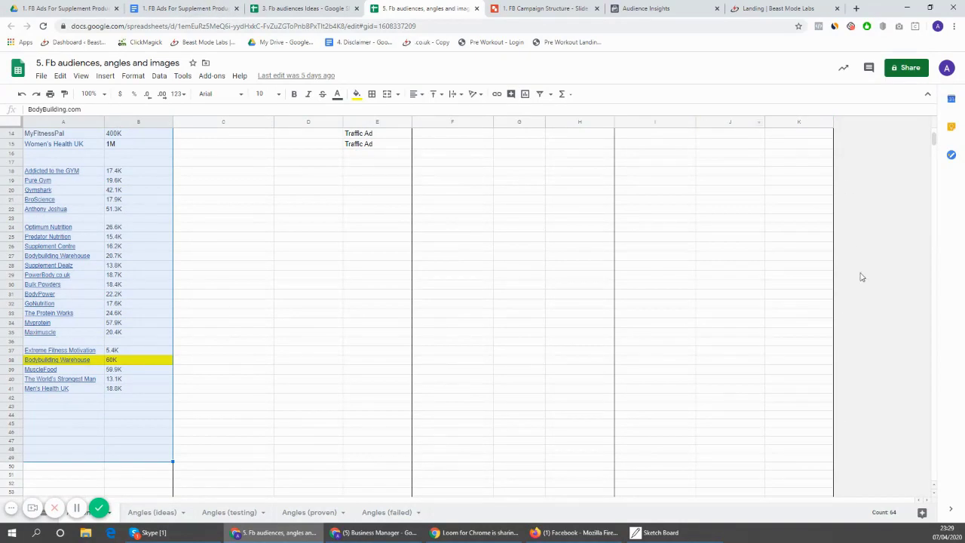
{"action": "scroll", "coordinate": [339, 369], "scroll_direction": "up", "scroll_amount": 5}
{"action": "key", "text": "ctrl+shift+Tab"}
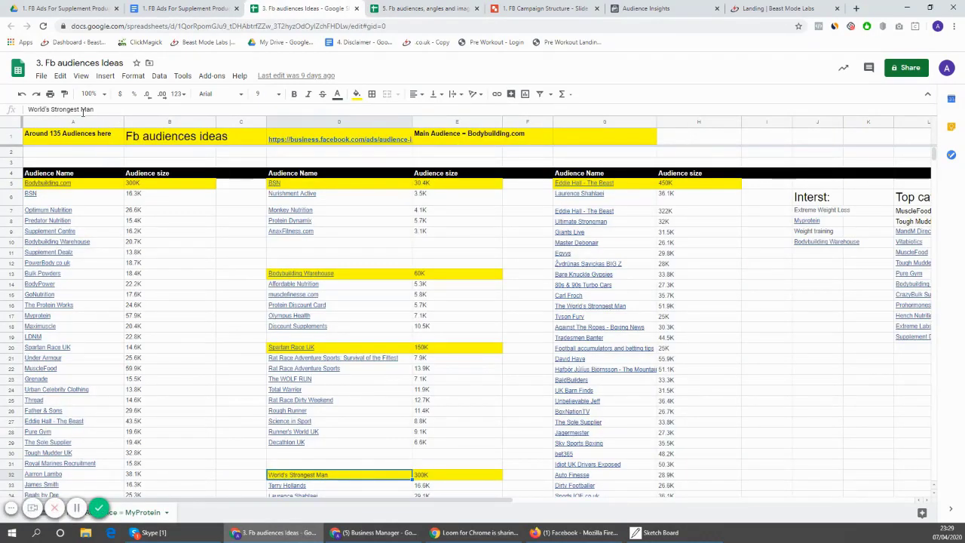
{"action": "left_click", "coordinate": [74, 135]}
{"action": "left_click_drag", "start_coordinate": [90, 194], "coordinate": [231, 433]}
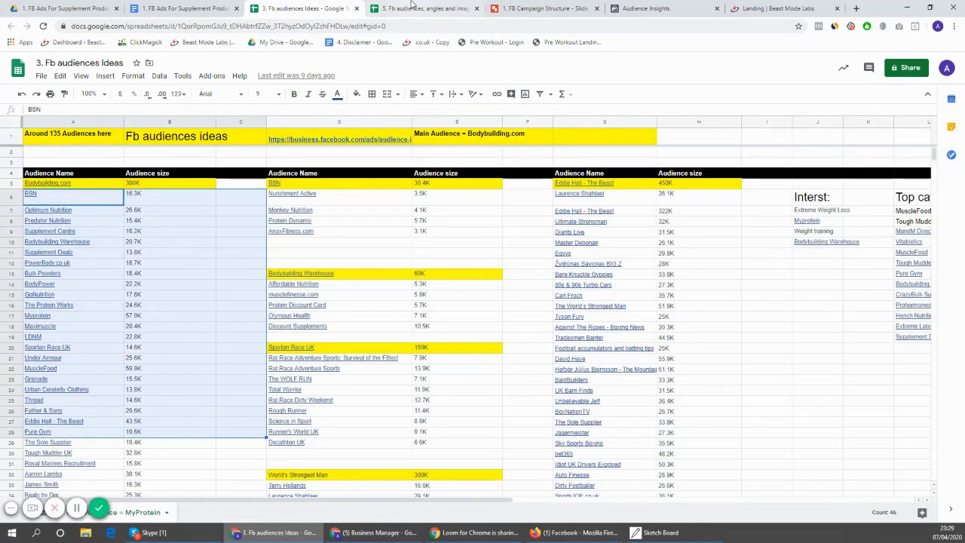
Step: In Fb audiences, angles and images, copy the first five Ideas audiences, BodyBuilding.com to Weight Watchers, with sizes into the Testing section from C4
{"action": "left_click", "coordinate": [414, 8]}
{"action": "left_click", "coordinate": [126, 228]}
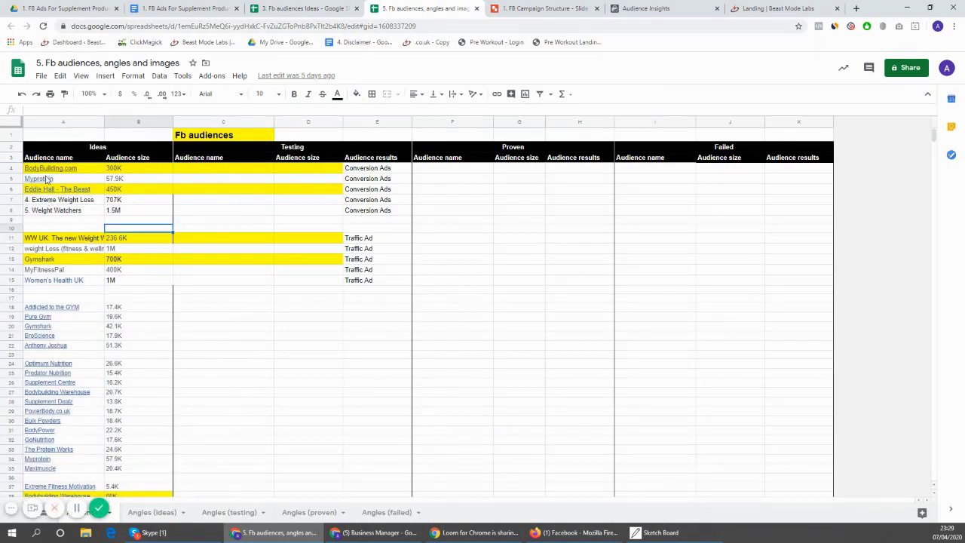
{"action": "left_click", "coordinate": [72, 168]}
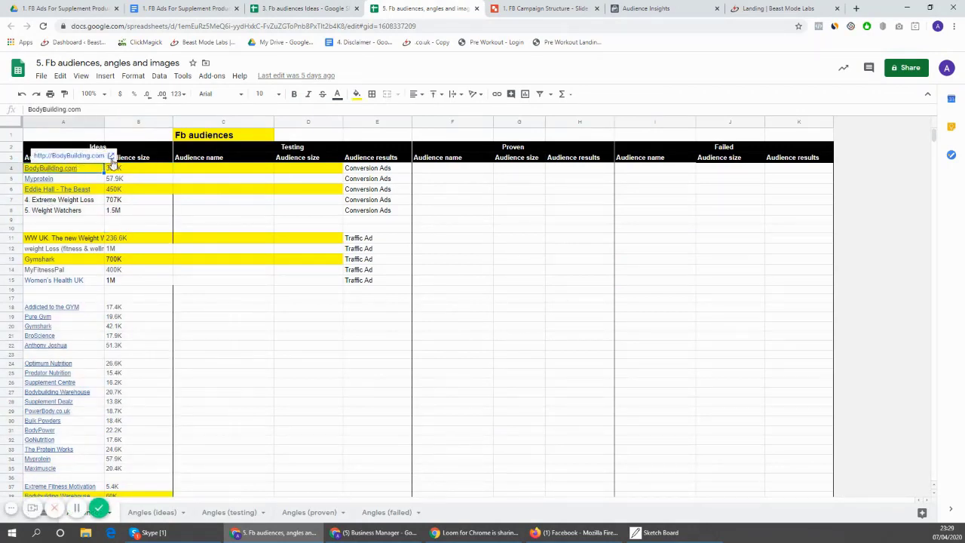
{"action": "left_click_drag", "start_coordinate": [132, 172], "coordinate": [126, 214]}
{"action": "left_click", "coordinate": [60, 210], "text": "shift"}
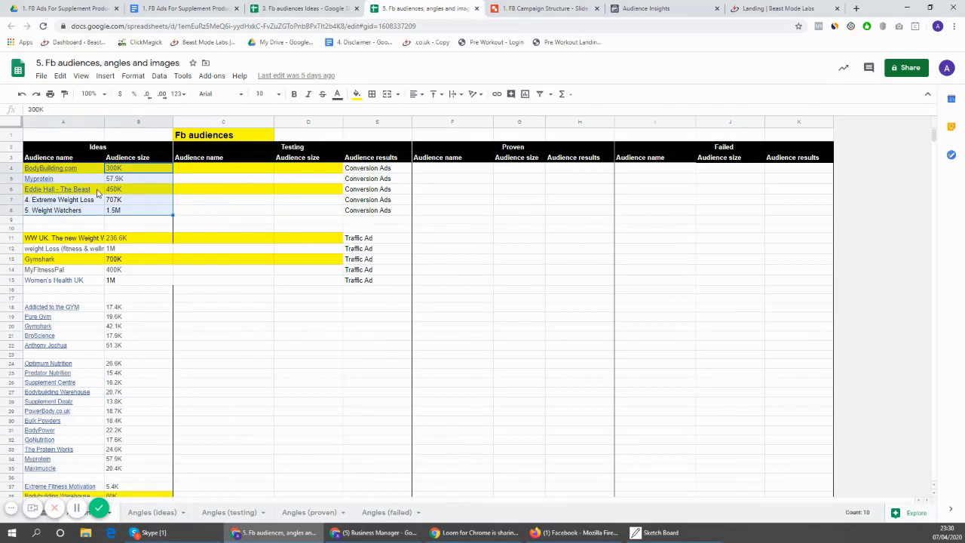
{"action": "key", "text": "ctrl+c"}
{"action": "left_click", "coordinate": [253, 328]}
{"action": "left_click_drag", "start_coordinate": [53, 167], "coordinate": [137, 218]}
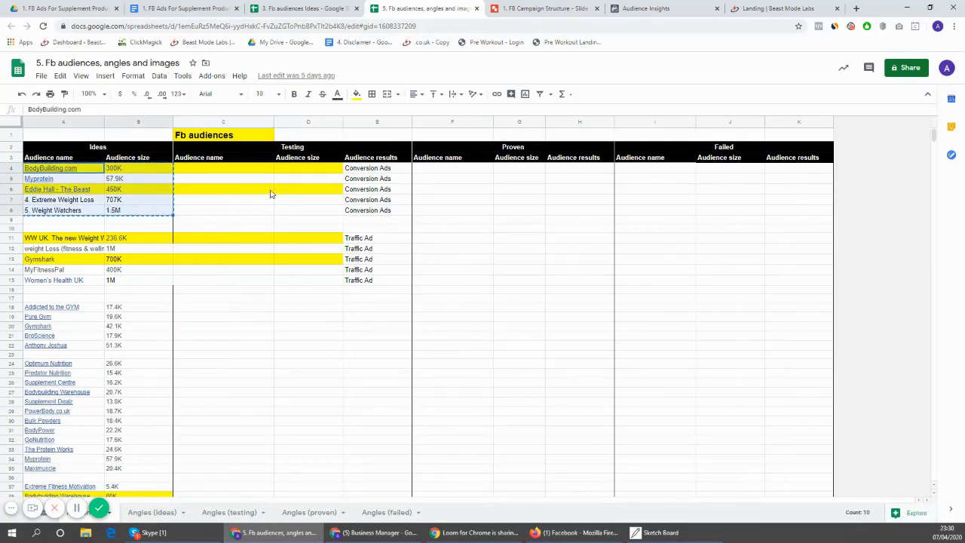
{"action": "left_click", "coordinate": [236, 168]}
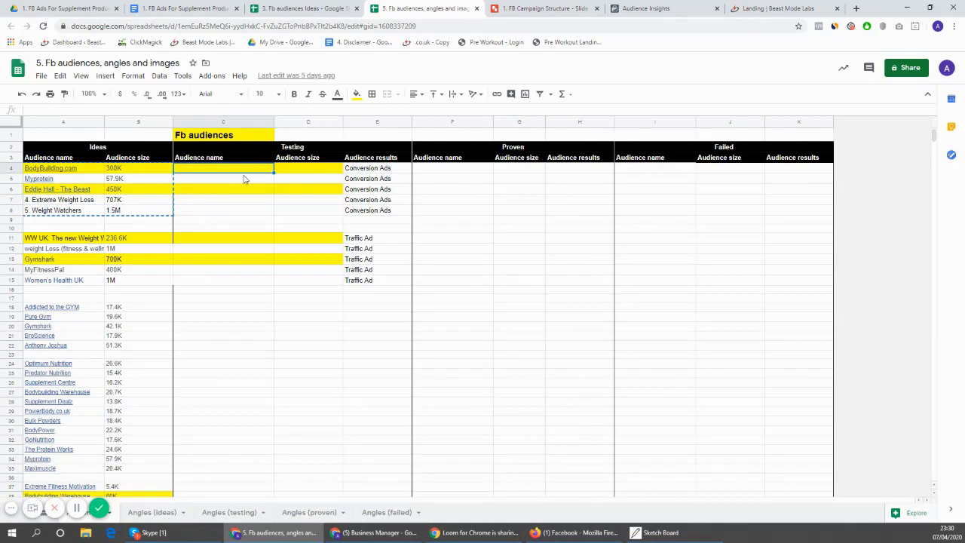
{"action": "key", "text": "ctrl+v"}
Step: Clear the Traffic Ad labels from the Testing section's audience results in rows 11 to 15
{"action": "left_click", "coordinate": [302, 279]}
{"action": "left_click_drag", "start_coordinate": [400, 169], "coordinate": [377, 285]}
{"action": "left_click", "coordinate": [384, 240]}
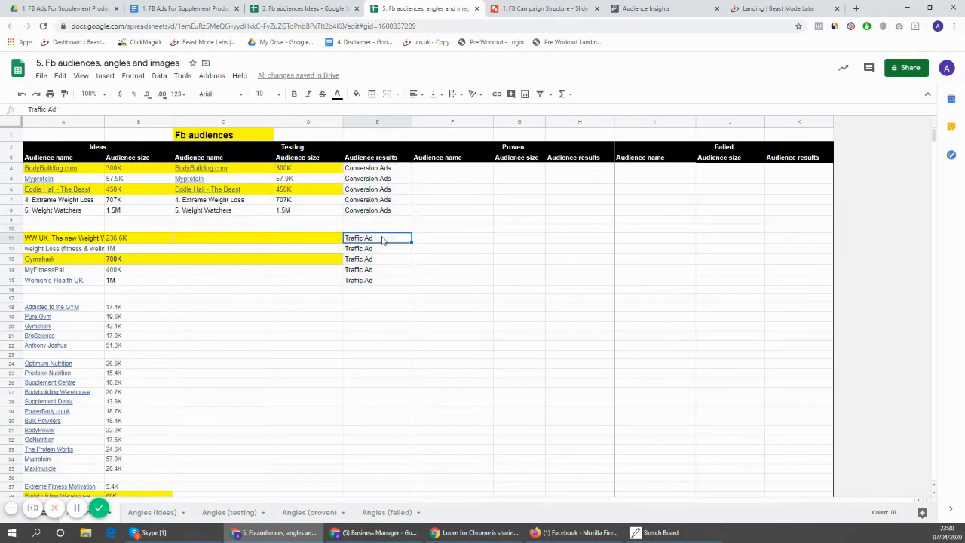
{"action": "left_click_drag", "start_coordinate": [339, 239], "coordinate": [361, 292]}
{"action": "key", "text": "Delete"}
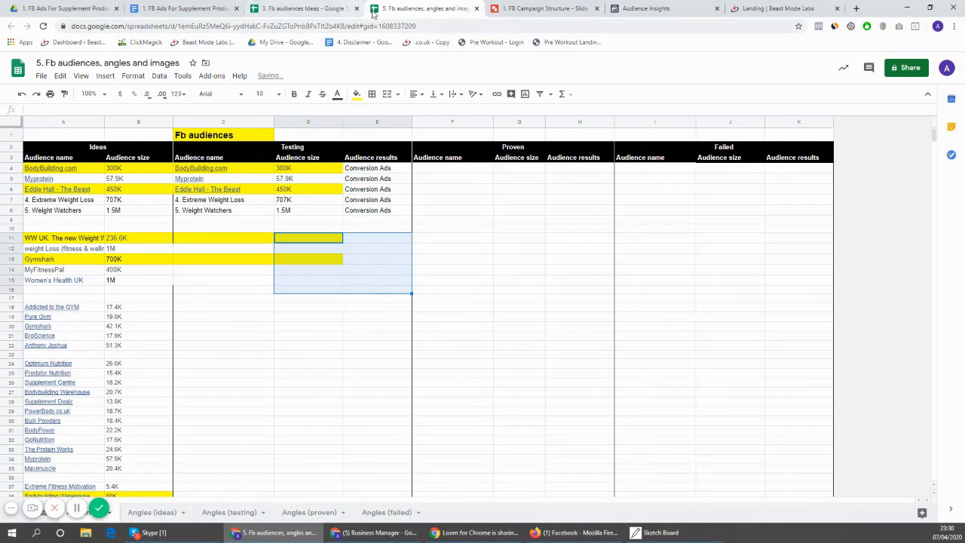
{"action": "left_click", "coordinate": [393, 171]}
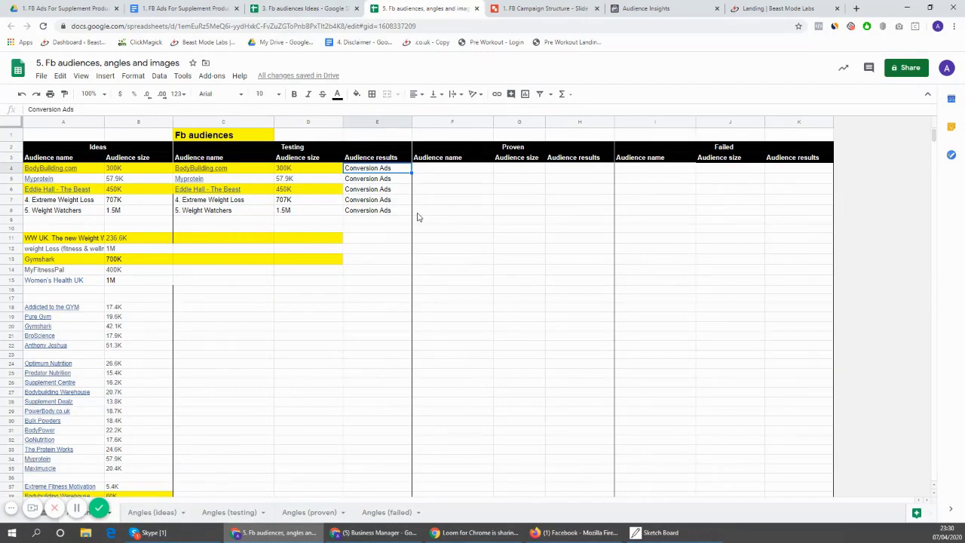
Step: Copy BodyBuilding.com and its 300K audience size from the Testing section into the first row of the Failed section
{"action": "left_click", "coordinate": [273, 259]}
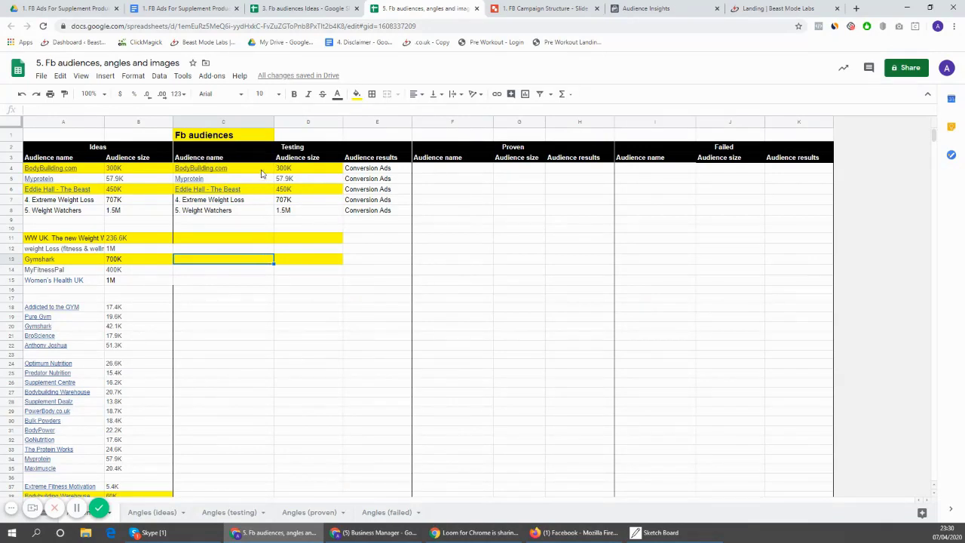
{"action": "left_click_drag", "start_coordinate": [262, 173], "coordinate": [298, 176]}
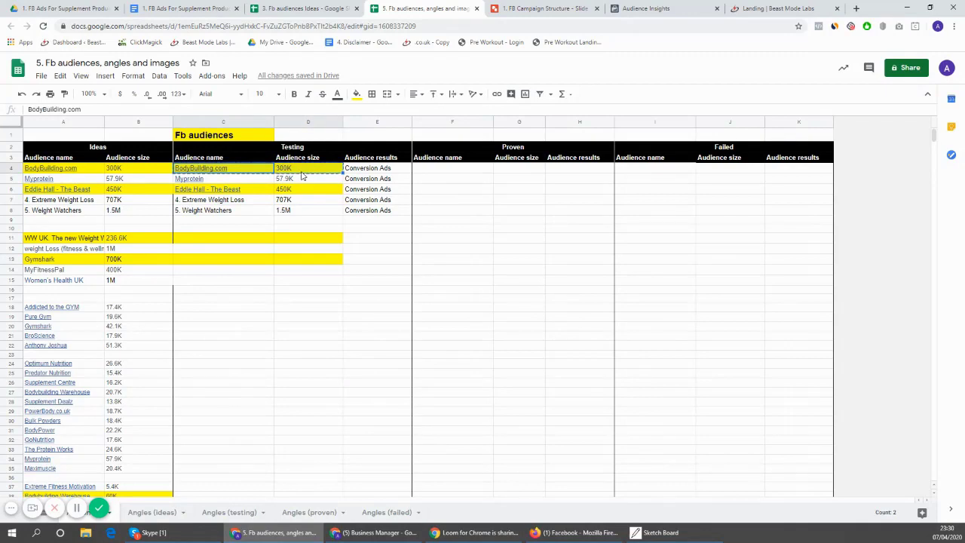
{"action": "left_click", "coordinate": [473, 171]}
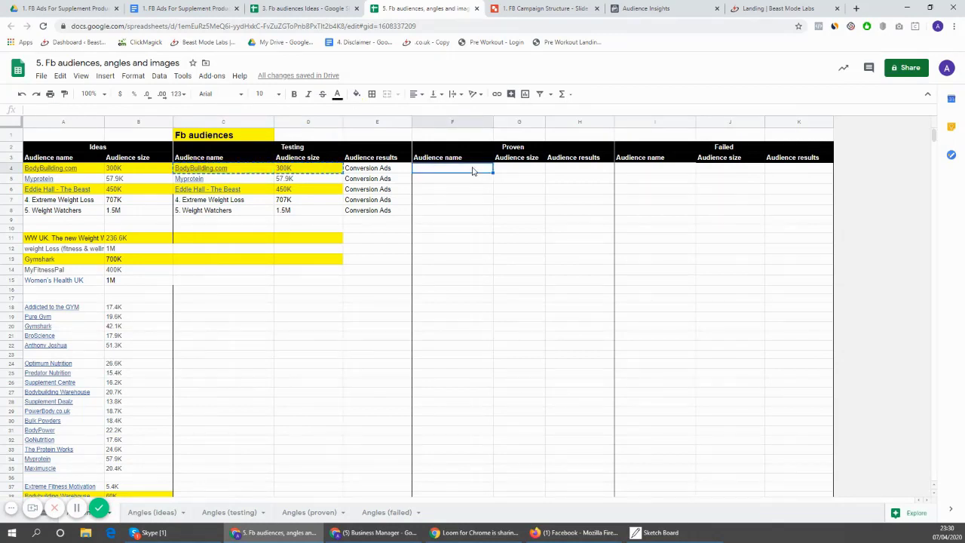
{"action": "left_click", "coordinate": [676, 169]}
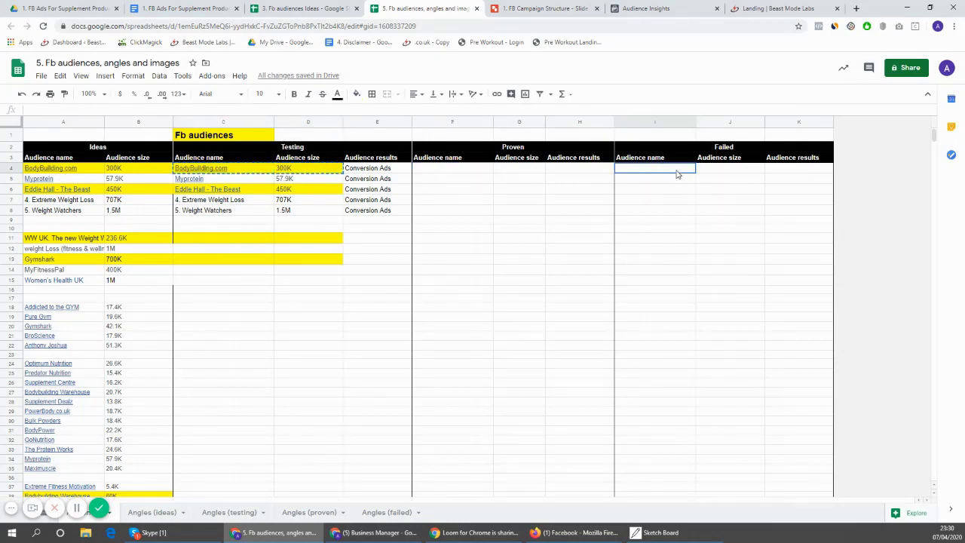
{"action": "key", "text": "ctrl+v"}
Step: Record "NO / too expensive" as the audience result for BodyBuilding.com in the Failed section
{"action": "left_click", "coordinate": [804, 171]}
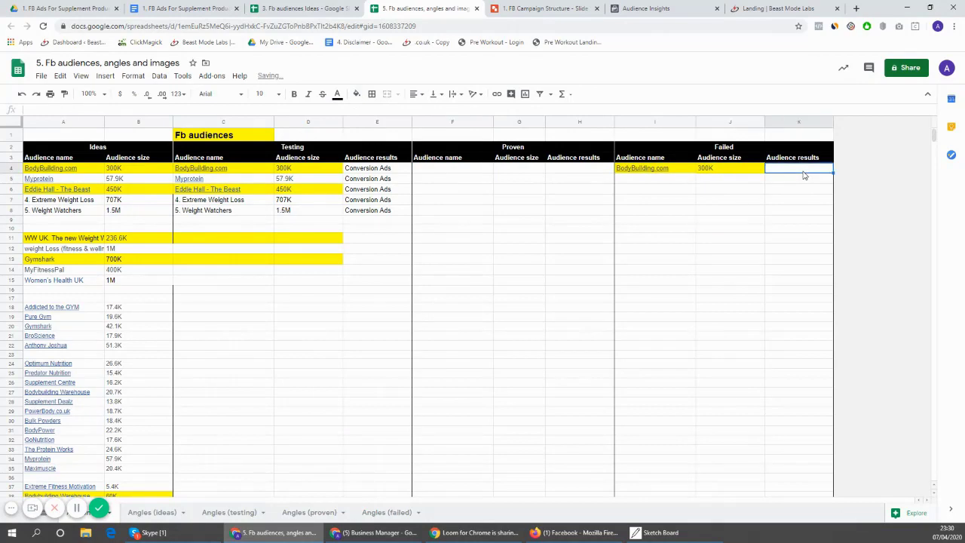
{"action": "type", "text": "NO"}
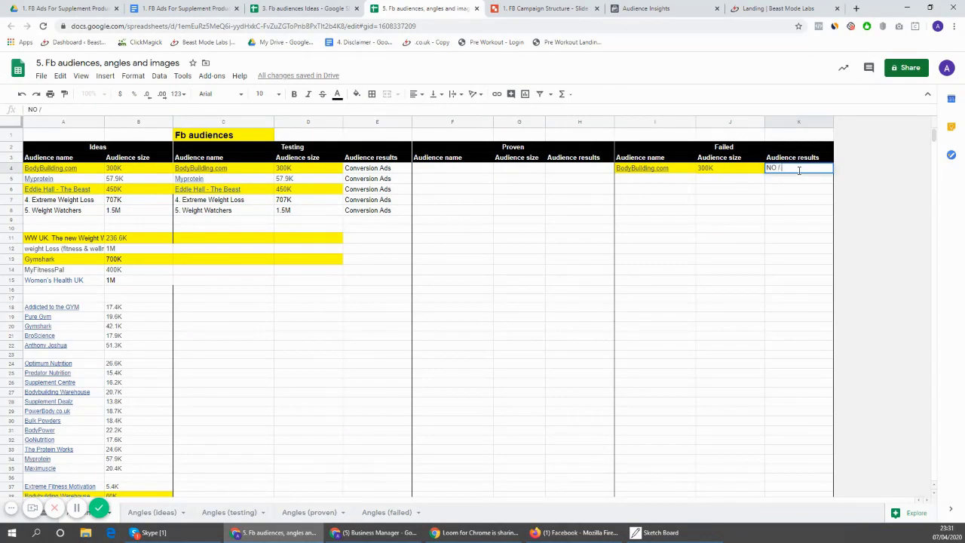
{"action": "type", "text": " / too expensive"}
{"action": "key", "text": "Up"}
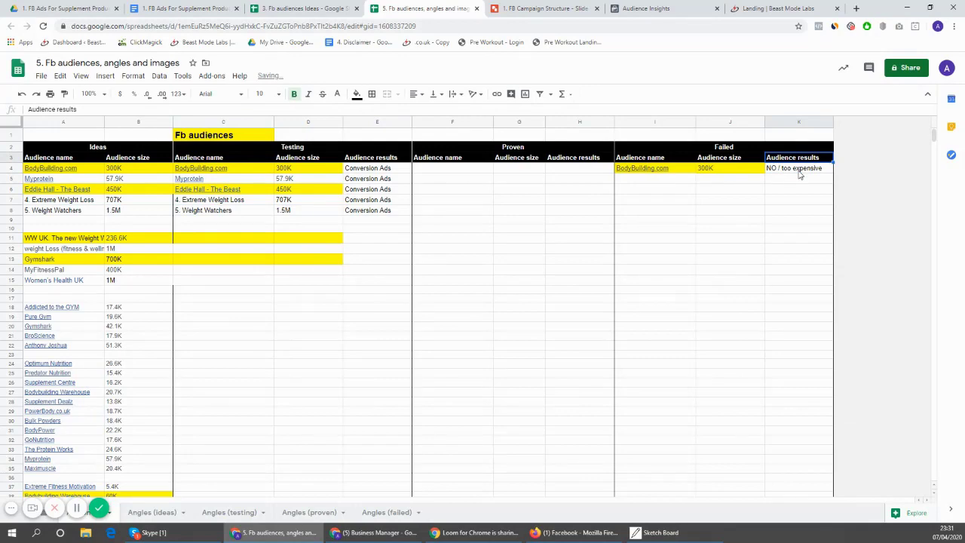
{"action": "double_click", "coordinate": [801, 171]}
{"action": "left_click", "coordinate": [800, 189]}
{"action": "left_click", "coordinate": [657, 202]}
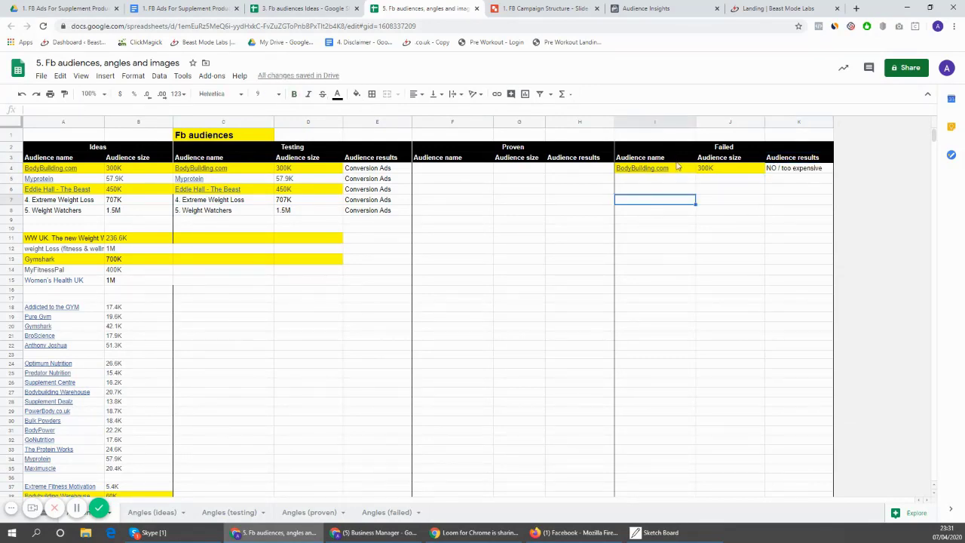
Step: Copy Eddie Hall - The Beast, Extreme Weight Loss and Weight Watchers with their sizes from Testing into the Proven section from F4
{"action": "left_click_drag", "start_coordinate": [688, 243], "coordinate": [717, 173]}
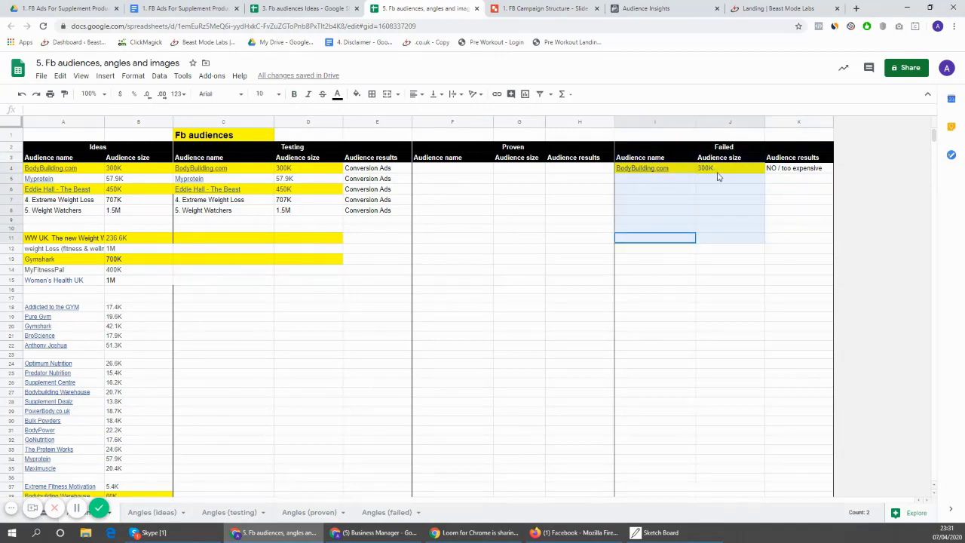
{"action": "left_click", "coordinate": [726, 212]}
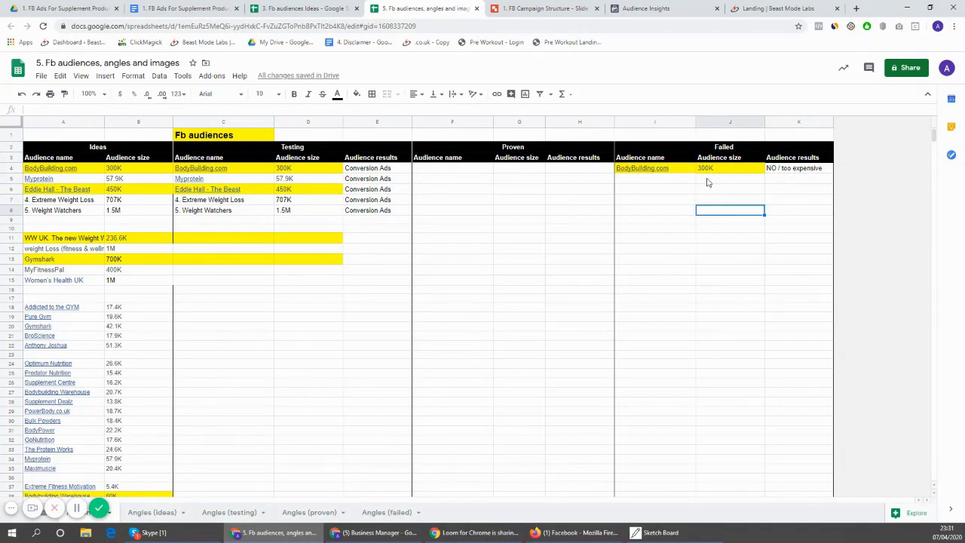
{"action": "left_click_drag", "start_coordinate": [195, 227], "coordinate": [291, 190]}
{"action": "key", "text": "ctrl+c"}
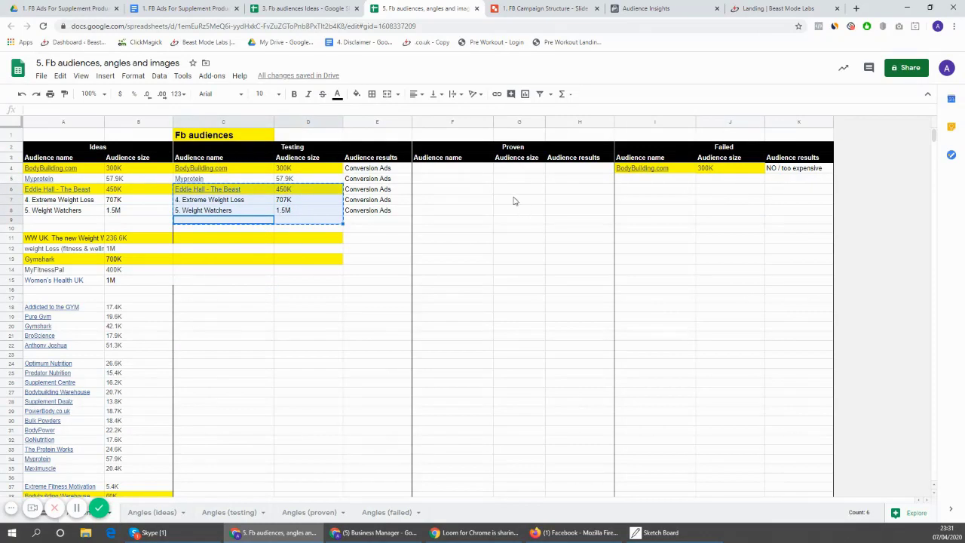
{"action": "left_click", "coordinate": [452, 168]}
{"action": "key", "text": "ctrl+v"}
{"action": "left_click", "coordinate": [482, 295]}
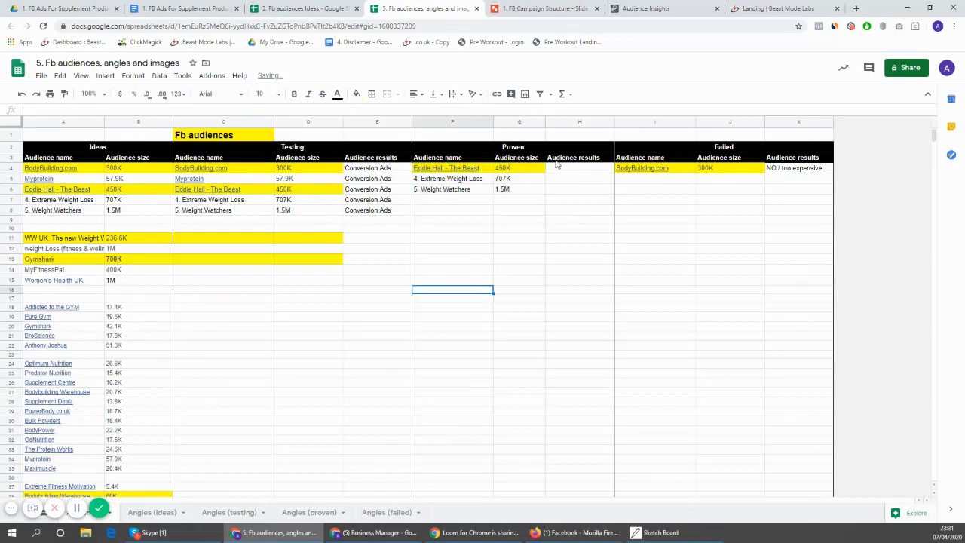
Step: Record "Yes, good KPI" as the audience result for Eddie Hall - The Beast in the Proven section
{"action": "left_click", "coordinate": [578, 168]}
{"action": "double_click", "coordinate": [584, 169]}
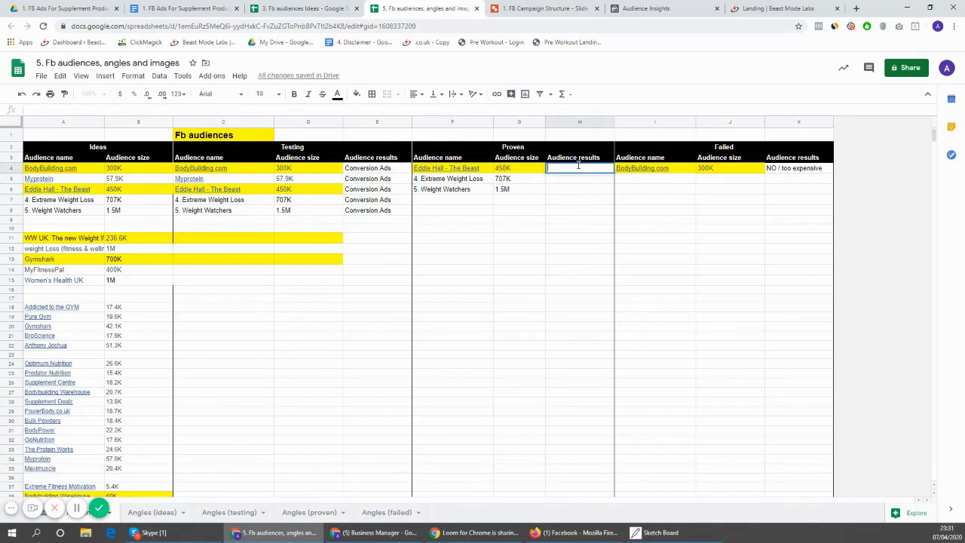
{"action": "left_click", "coordinate": [587, 210]}
{"action": "left_click", "coordinate": [584, 169]}
{"action": "left_click", "coordinate": [567, 301]}
{"action": "double_click", "coordinate": [587, 169]}
{"action": "type", "text": "ood KPI"}
{"action": "left_click", "coordinate": [593, 219]}
{"action": "left_click", "coordinate": [599, 182]}
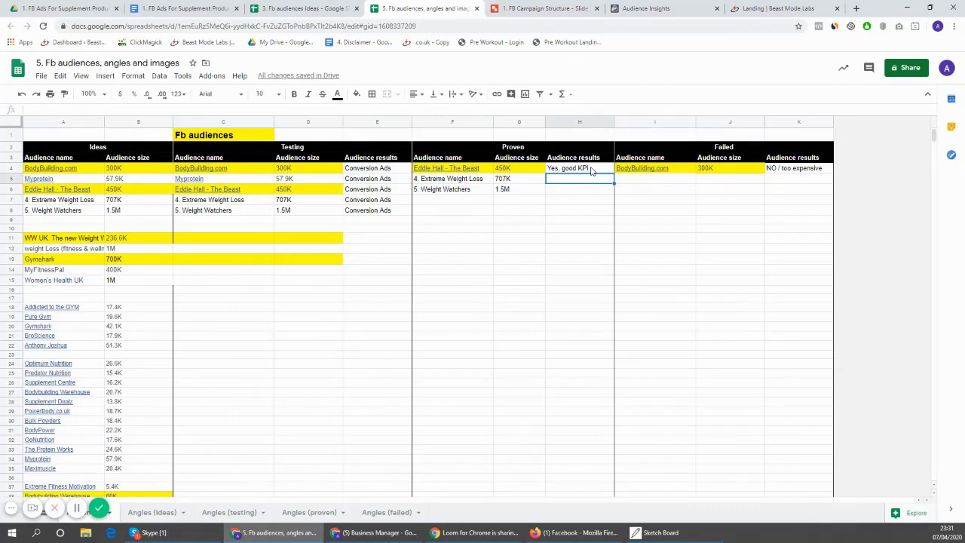
{"action": "left_click", "coordinate": [592, 172]}
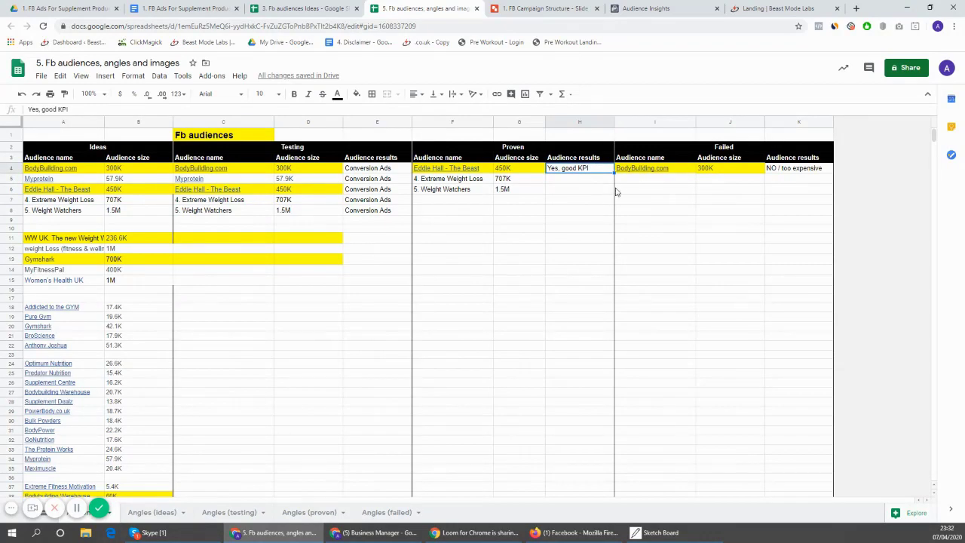
{"action": "left_click_drag", "start_coordinate": [710, 191], "coordinate": [784, 300]}
{"action": "left_click", "coordinate": [456, 248]}
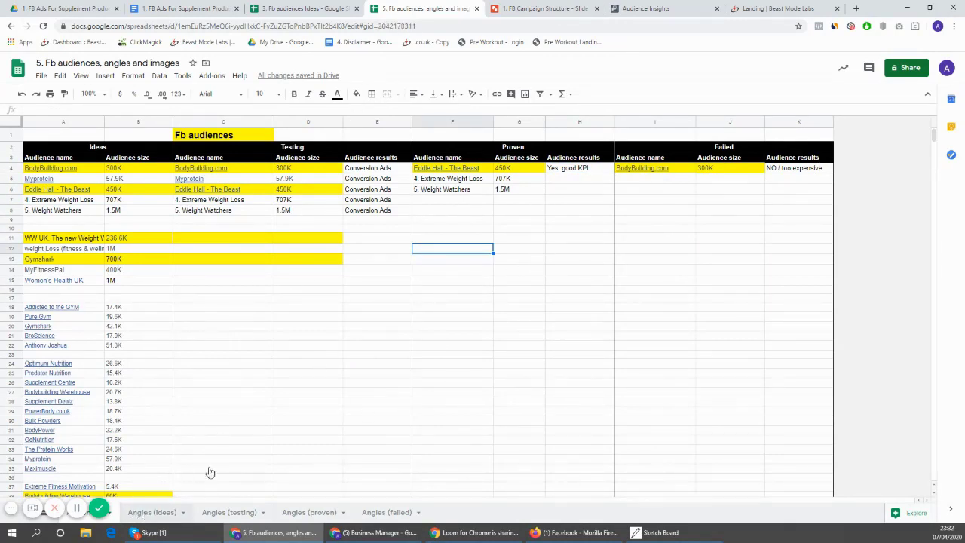
Step: Review the headline, body copy and description of the simple product feature/benefits angle in the Angles (ideas) sheet
{"action": "left_click", "coordinate": [154, 511]}
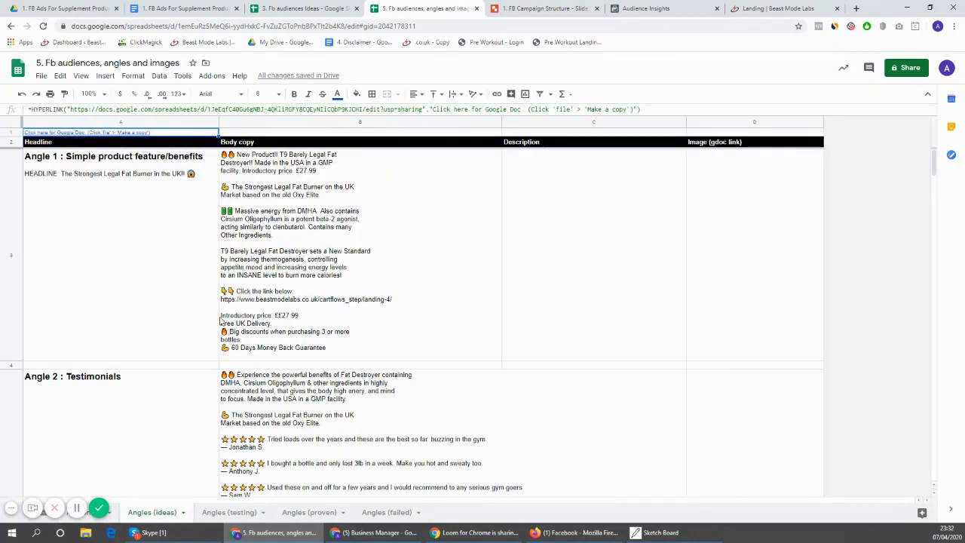
{"action": "left_click", "coordinate": [163, 201]}
{"action": "left_click_drag", "start_coordinate": [163, 201], "coordinate": [547, 317]}
{"action": "left_click", "coordinate": [202, 231]}
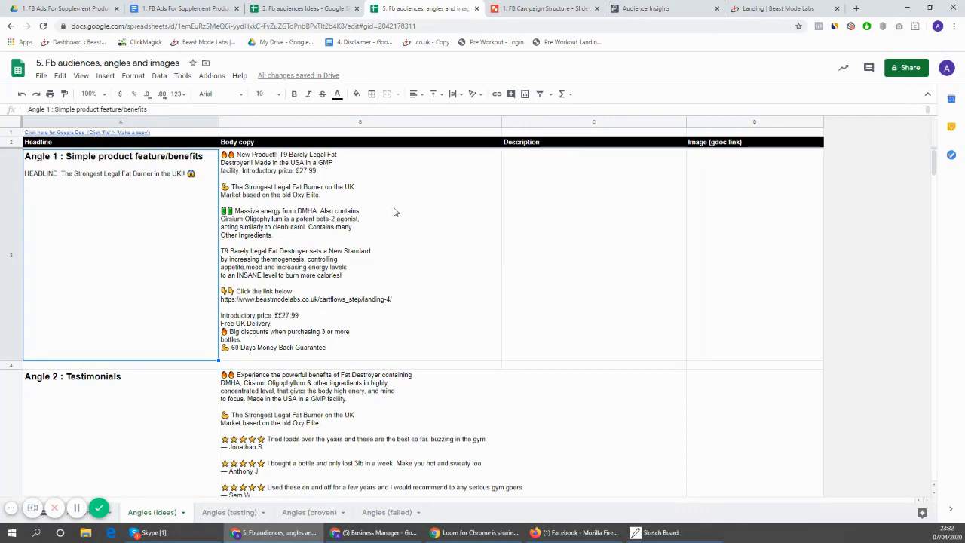
{"action": "left_click", "coordinate": [423, 259]}
{"action": "left_click", "coordinate": [564, 241]}
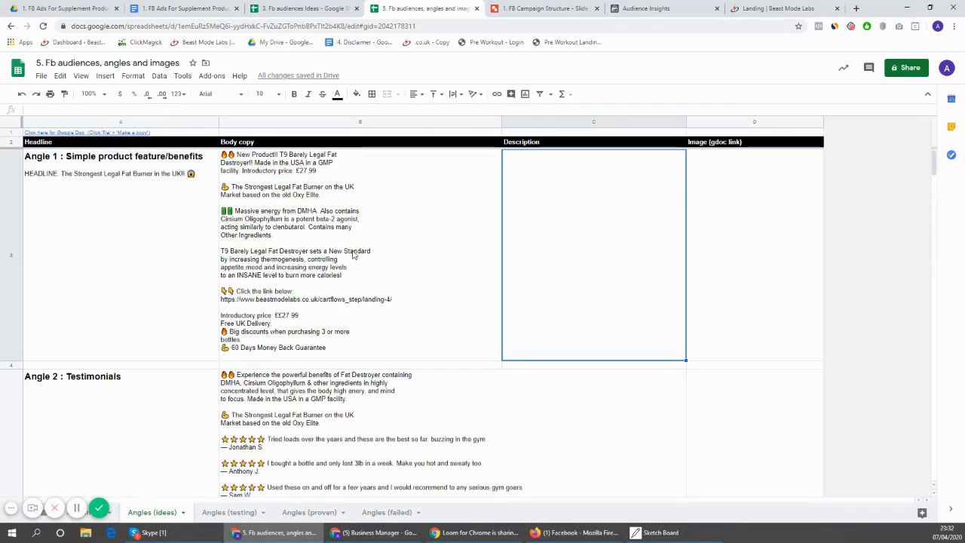
Step: Examine the ad angles in the Angles (testing) sheet, from product features and testimonials to the story-based ad
{"action": "left_click", "coordinate": [240, 513]}
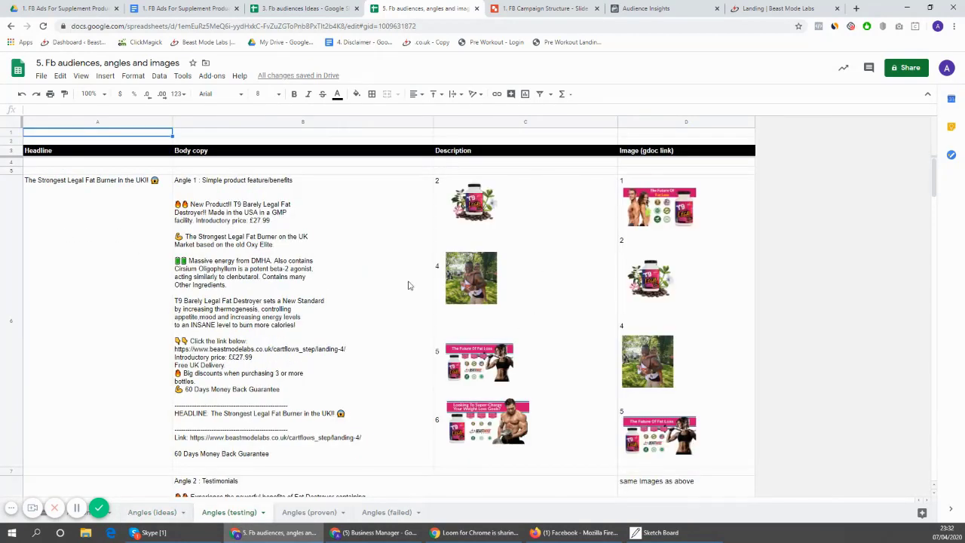
{"action": "left_click", "coordinate": [125, 285]}
{"action": "scroll", "coordinate": [267, 281], "scroll_direction": "down", "scroll_amount": 2}
{"action": "scroll", "coordinate": [267, 282], "scroll_direction": "up", "scroll_amount": 1}
{"action": "scroll", "coordinate": [267, 281], "scroll_direction": "down", "scroll_amount": 2}
{"action": "scroll", "coordinate": [267, 281], "scroll_direction": "up", "scroll_amount": 1}
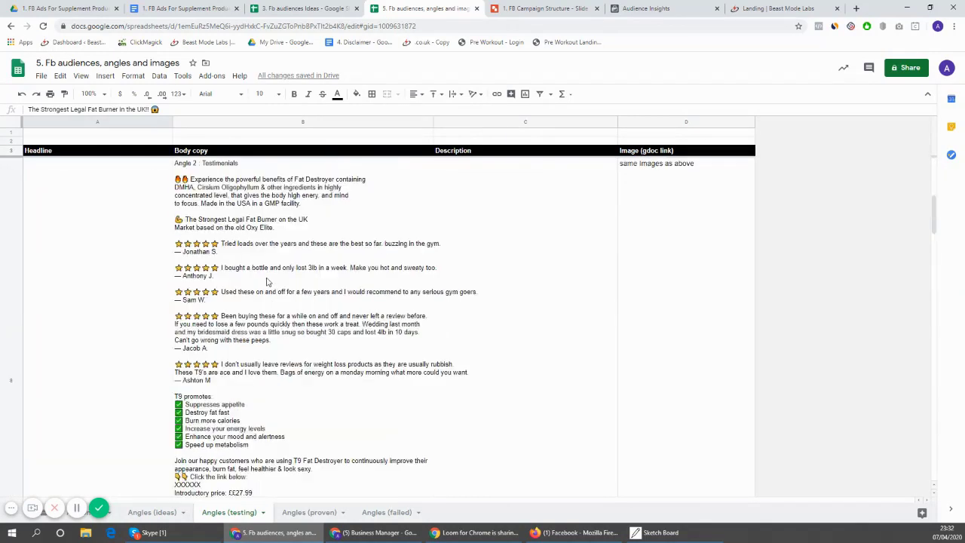
{"action": "scroll", "coordinate": [267, 281], "scroll_direction": "up", "scroll_amount": 3}
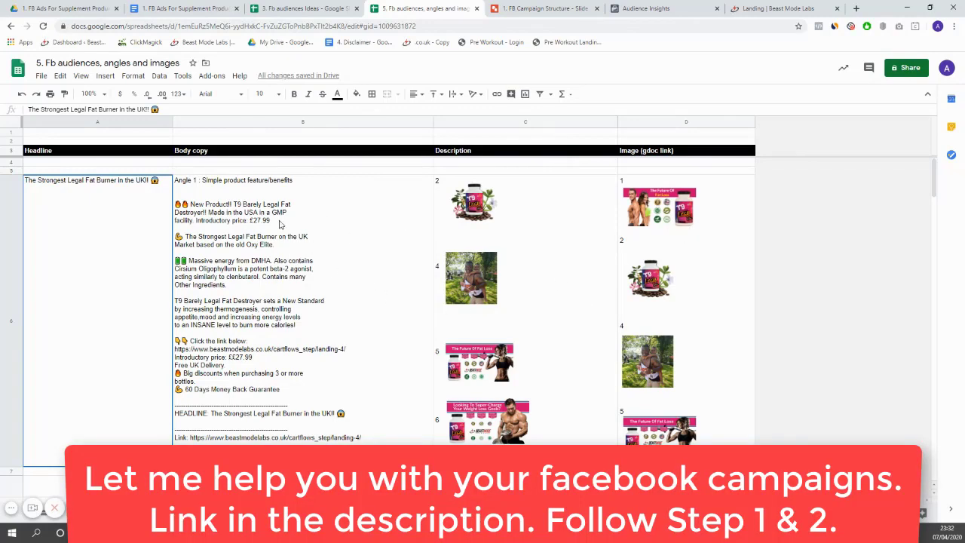
{"action": "scroll", "coordinate": [382, 277], "scroll_direction": "down", "scroll_amount": 1}
{"action": "scroll", "coordinate": [383, 276], "scroll_direction": "up", "scroll_amount": 1}
{"action": "scroll", "coordinate": [309, 299], "scroll_direction": "down", "scroll_amount": 2}
{"action": "left_click", "coordinate": [344, 275]}
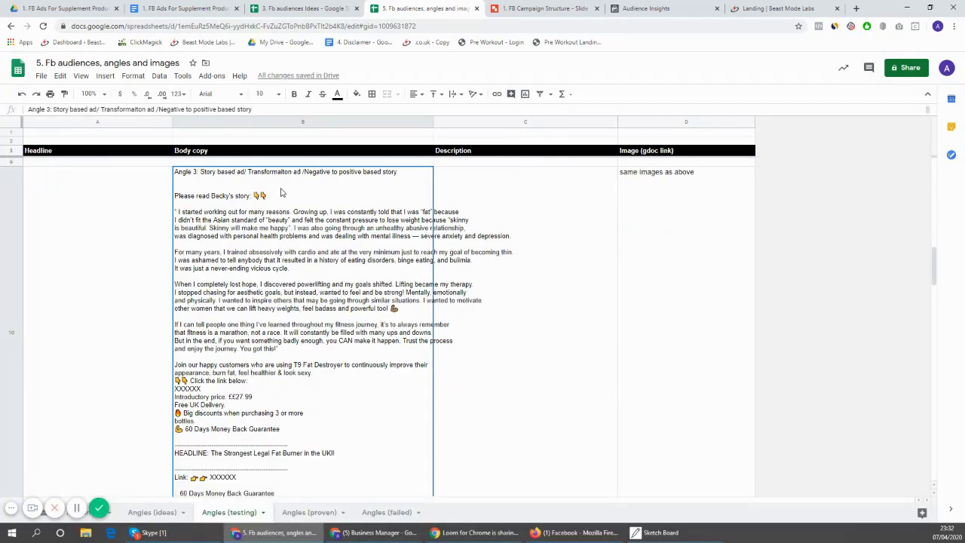
Step: Copy the Angle 4: Ingredients body copy from Angles (testing) into cell B4 of the Angles (failed) sheet
{"action": "scroll", "coordinate": [285, 192], "scroll_direction": "down", "scroll_amount": 2}
{"action": "left_click", "coordinate": [292, 219]}
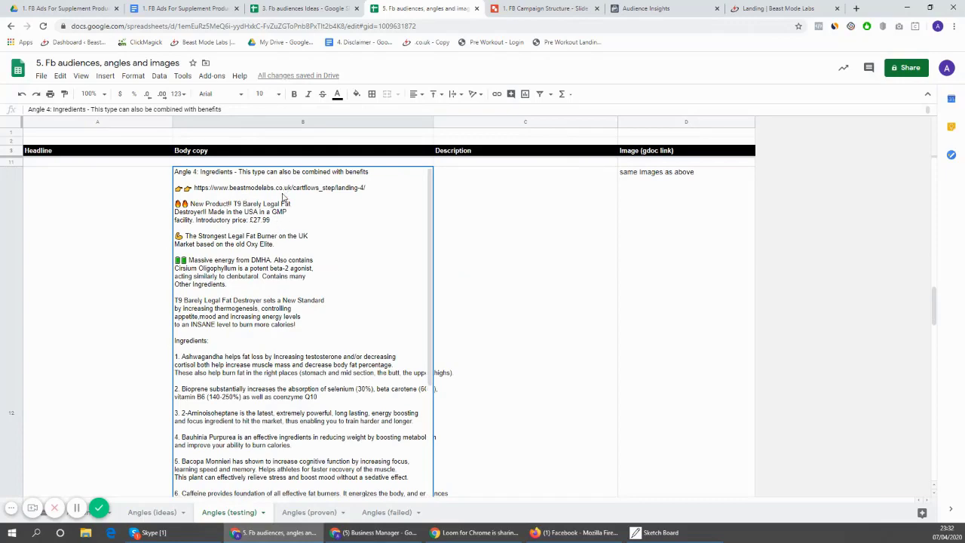
{"action": "key", "text": "ctrl+c"}
{"action": "left_click", "coordinate": [384, 512]}
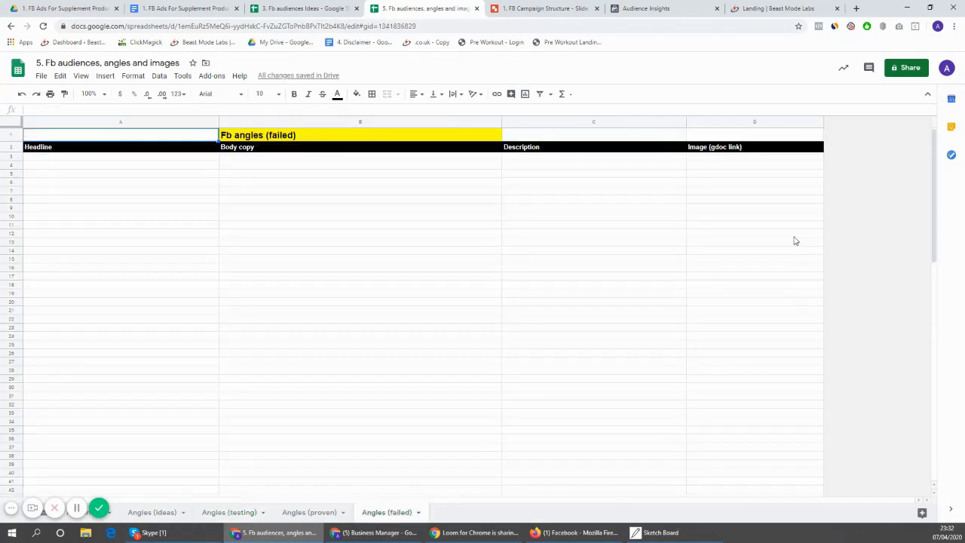
{"action": "left_click", "coordinate": [133, 167]}
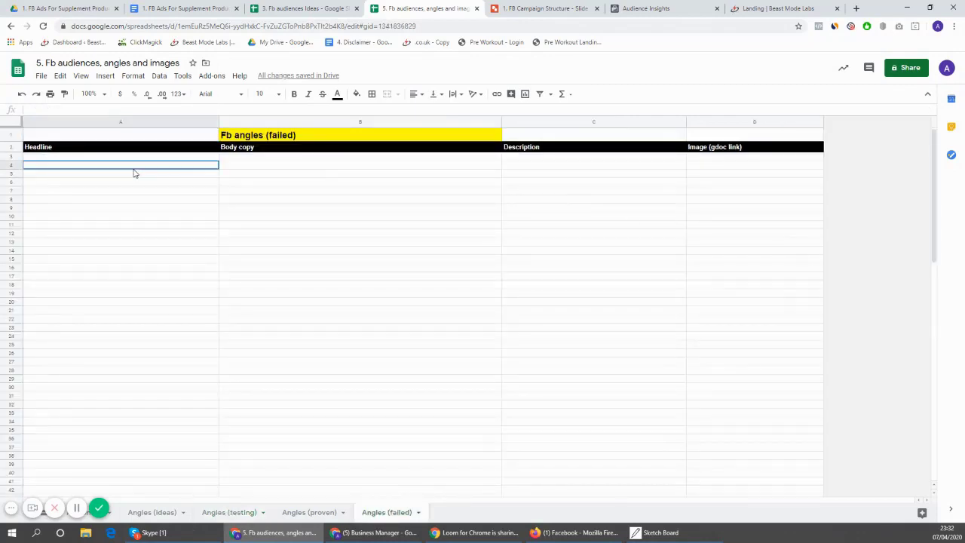
{"action": "left_click", "coordinate": [247, 167]}
{"action": "double_click", "coordinate": [248, 166]}
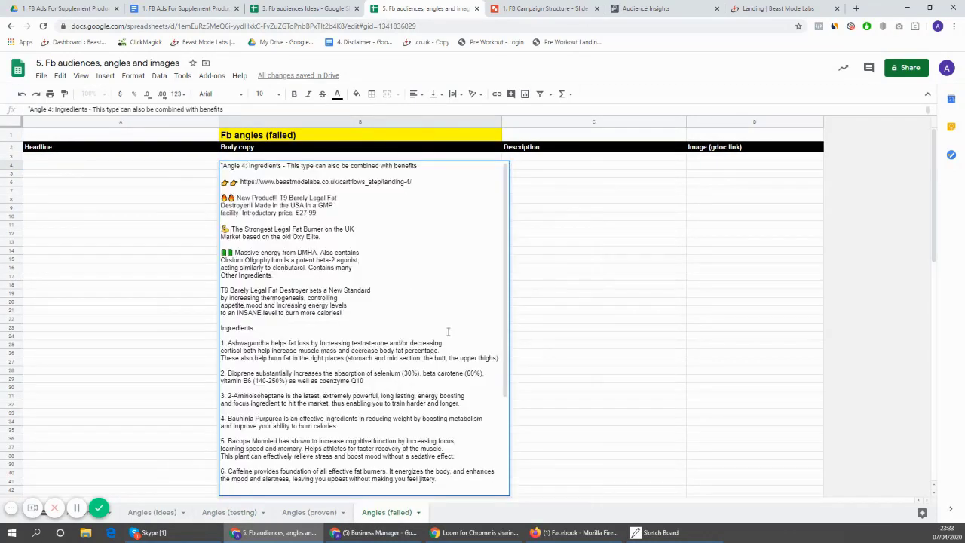
{"action": "left_click", "coordinate": [629, 204]}
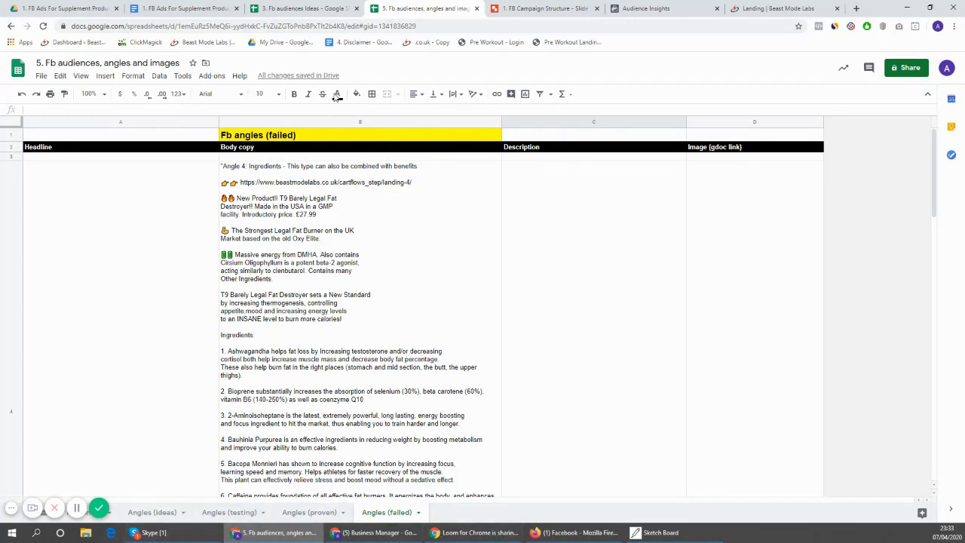
Step: Copy the Angle 2: Testimonials body copy from Angles (testing) into cell B5 of the Angles (proven) sheet
{"action": "left_click", "coordinate": [308, 513]}
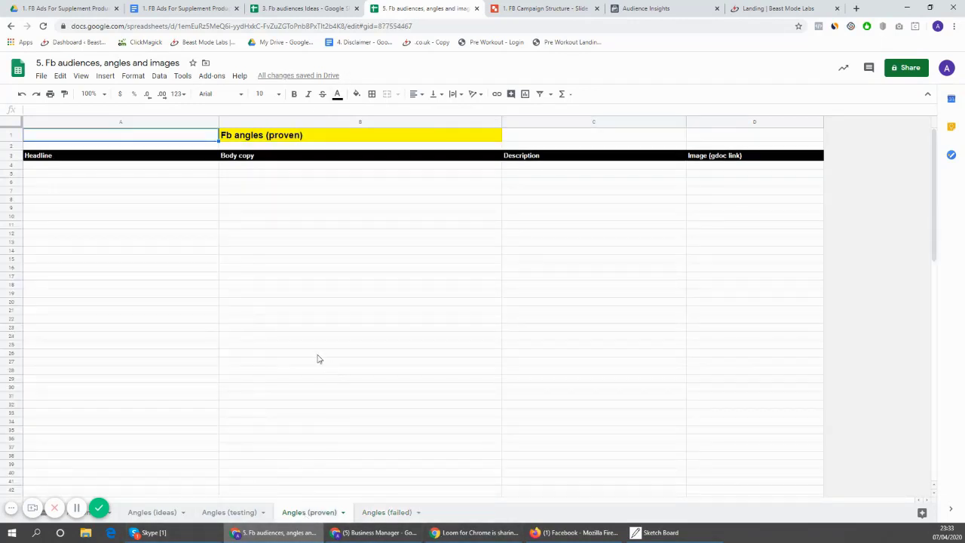
{"action": "left_click", "coordinate": [229, 512]}
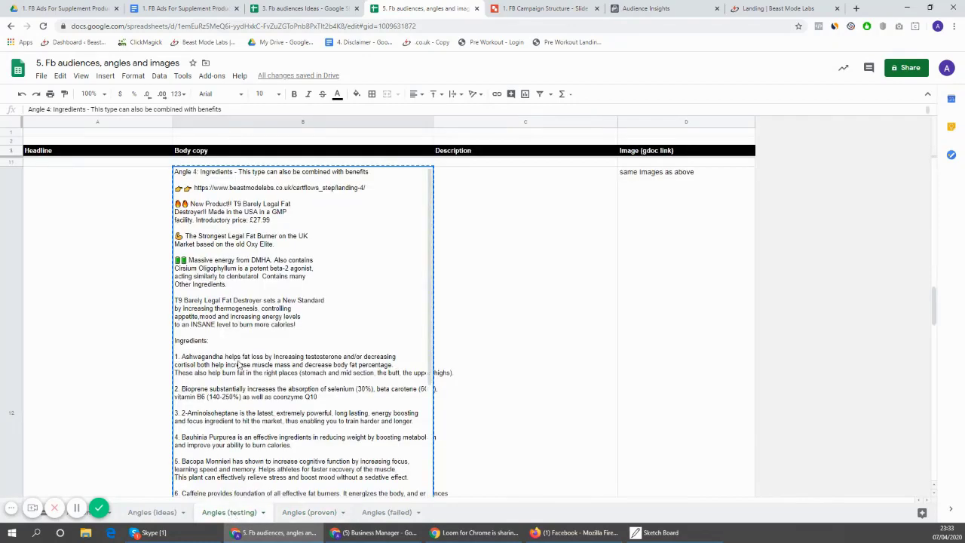
{"action": "left_click", "coordinate": [108, 351]}
{"action": "scroll", "coordinate": [238, 218], "scroll_direction": "up", "scroll_amount": 5}
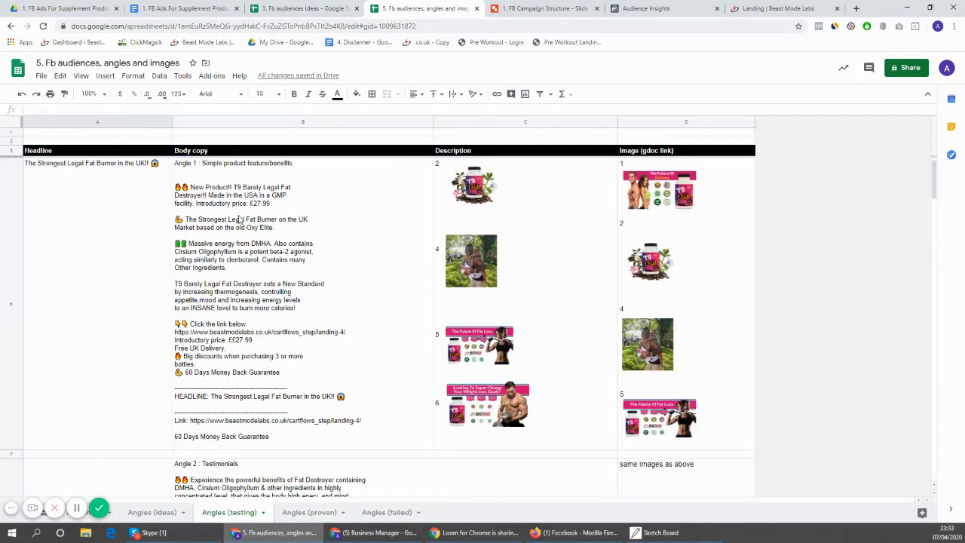
{"action": "scroll", "coordinate": [238, 218], "scroll_direction": "down", "scroll_amount": 2}
{"action": "left_click", "coordinate": [285, 200]}
{"action": "key", "text": "ctrl+c"}
{"action": "left_click", "coordinate": [303, 513]}
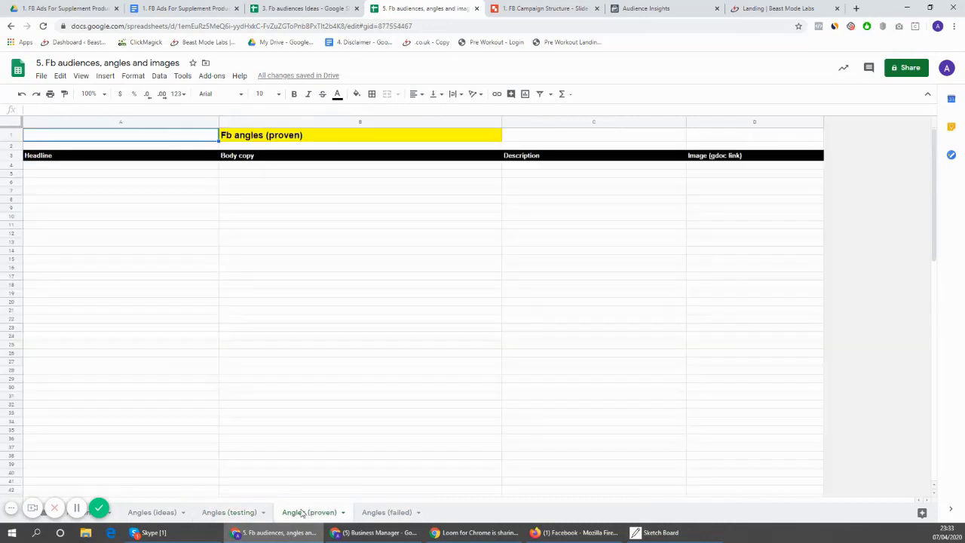
{"action": "left_click", "coordinate": [277, 174]}
{"action": "key", "text": "ctrl+v"}
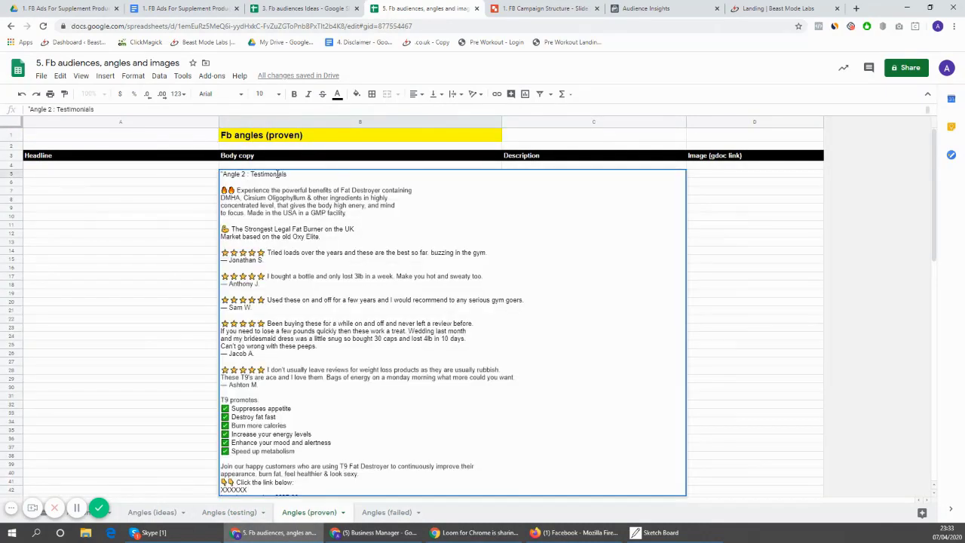
{"action": "left_click", "coordinate": [641, 229]}
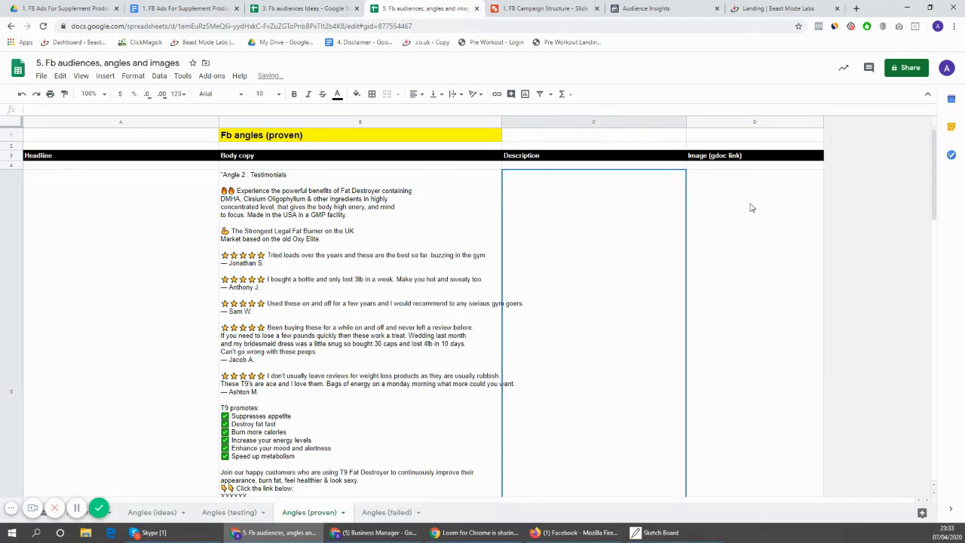
{"action": "left_click", "coordinate": [735, 228]}
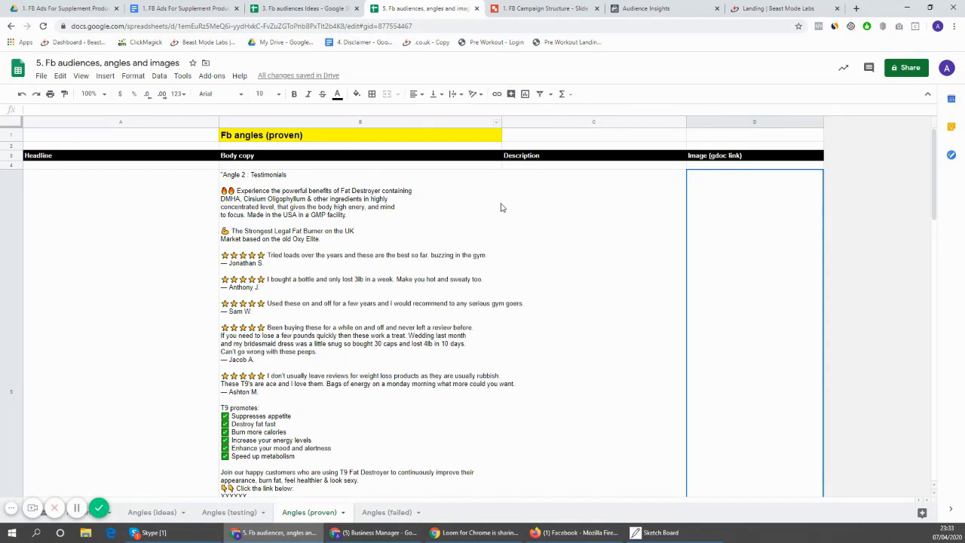
Step: Review the Angles (failed) and Angles (ideas) sheets and return to the Audiences sheet
{"action": "left_click", "coordinate": [372, 512]}
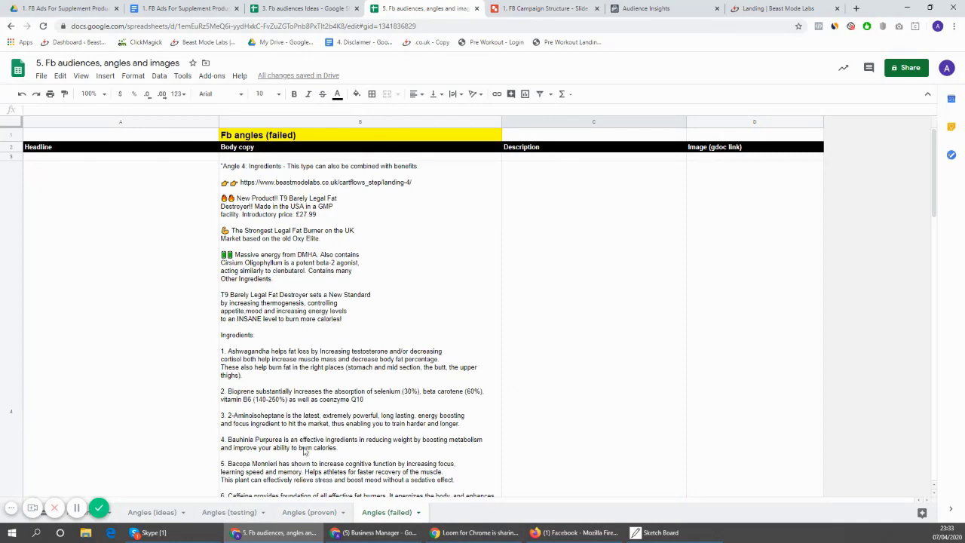
{"action": "left_click", "coordinate": [154, 512]}
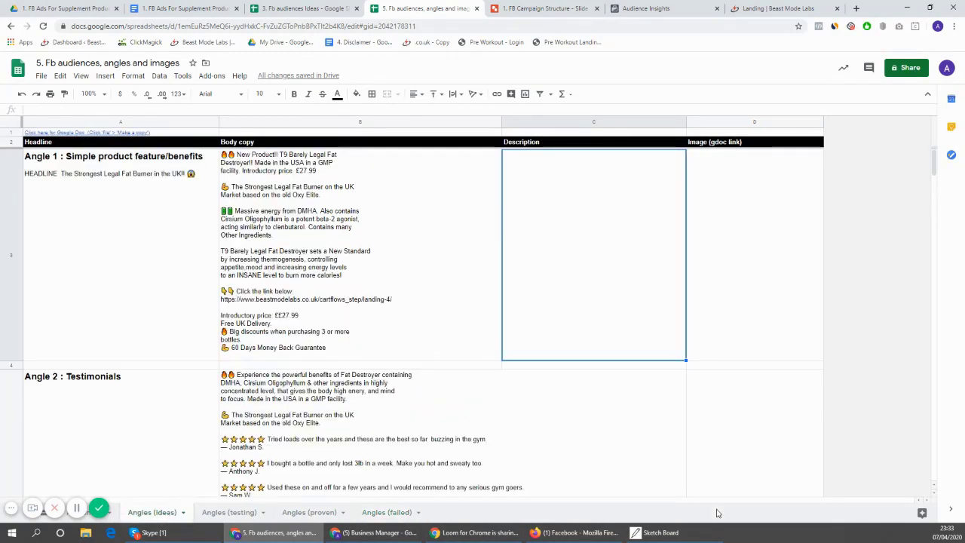
{"action": "left_click", "coordinate": [764, 533]}
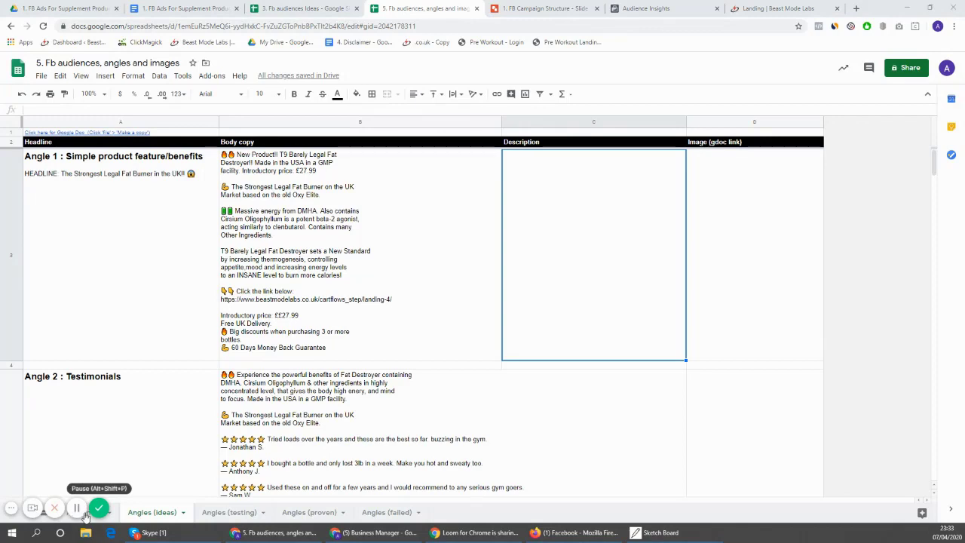
{"action": "left_click", "coordinate": [13, 510]}
{"action": "left_click", "coordinate": [89, 514]}
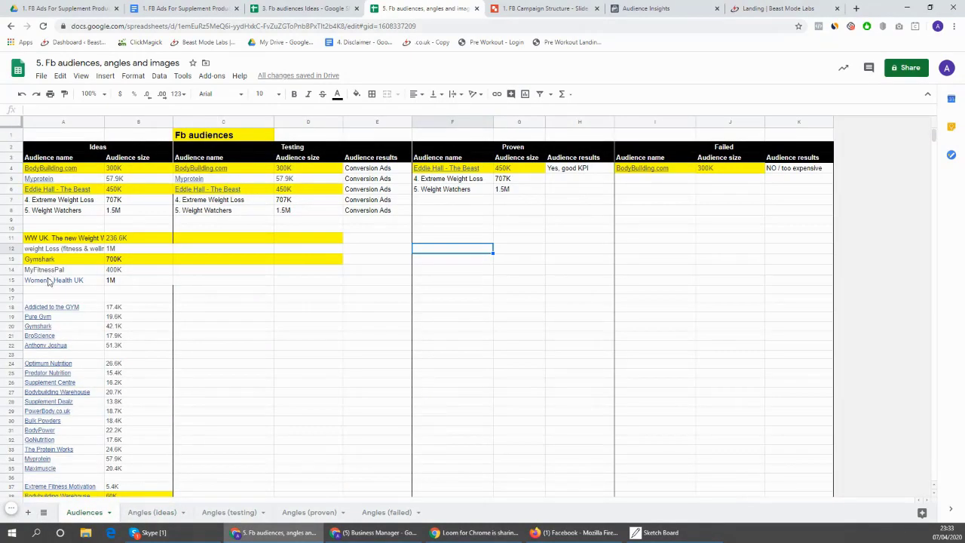
Step: Copy the second group of Ideas audiences with sizes, WW UK to Women's Health UK, in A10:B16
{"action": "left_click", "coordinate": [34, 223]}
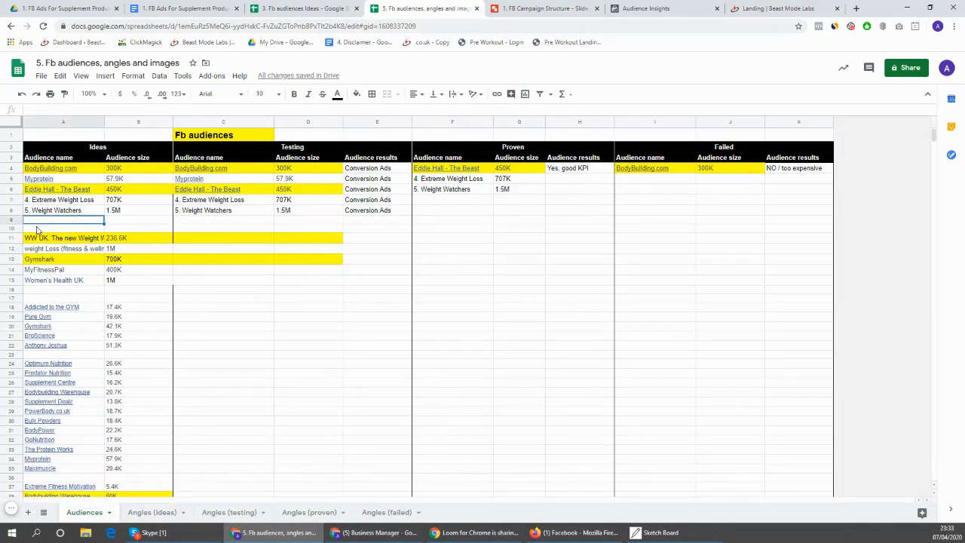
{"action": "left_click", "coordinate": [37, 230]}
{"action": "left_click_drag", "start_coordinate": [97, 231], "coordinate": [131, 287]}
{"action": "key", "text": "ctrl+c"}
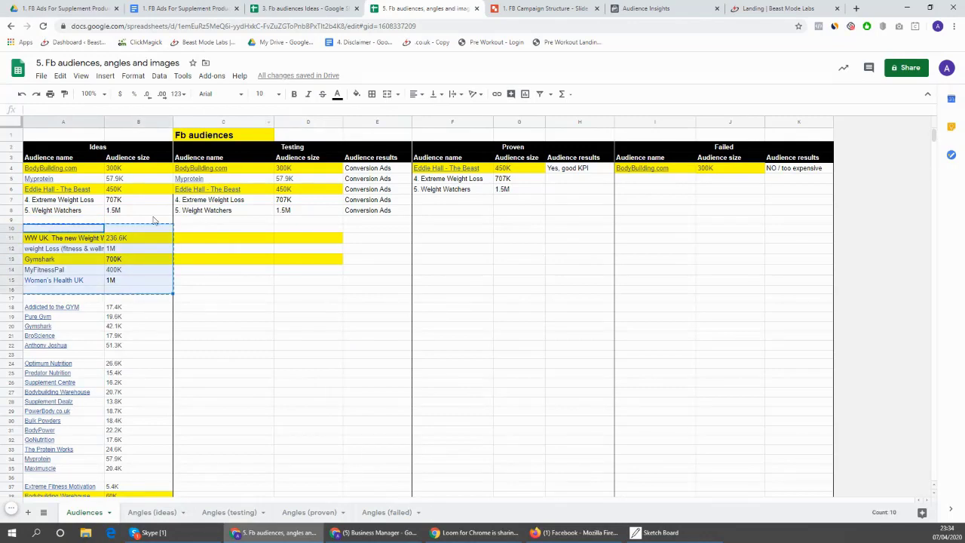
Step: Clear the Testing audience names and sizes in C3:D9 and the audience results in E4:E11 of the Audiences sheet
{"action": "left_click", "coordinate": [200, 257]}
{"action": "left_click_drag", "start_coordinate": [194, 229], "coordinate": [264, 250]}
{"action": "left_click", "coordinate": [221, 295]}
{"action": "left_click_drag", "start_coordinate": [198, 218], "coordinate": [341, 156]}
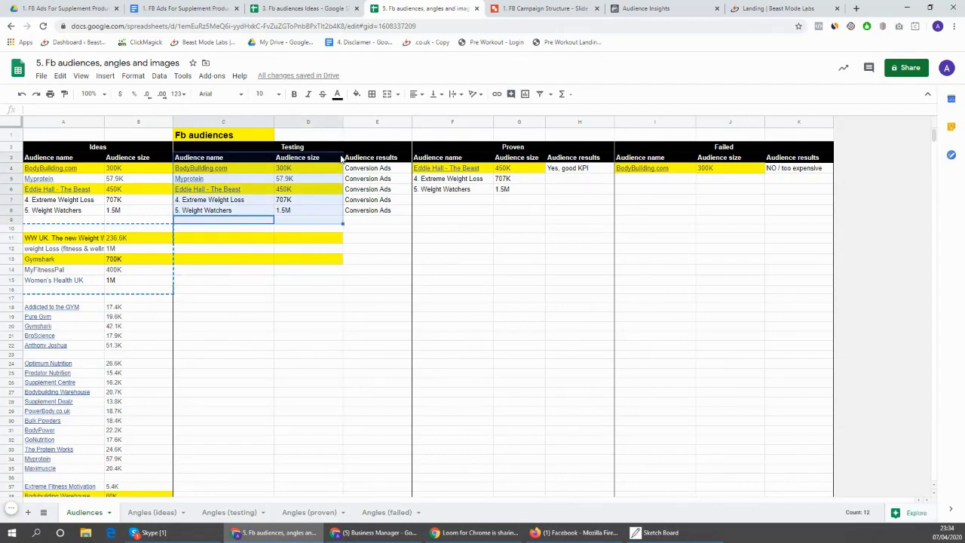
{"action": "key", "text": "Delete"}
{"action": "left_click", "coordinate": [269, 292]}
{"action": "left_click_drag", "start_coordinate": [373, 240], "coordinate": [369, 175]}
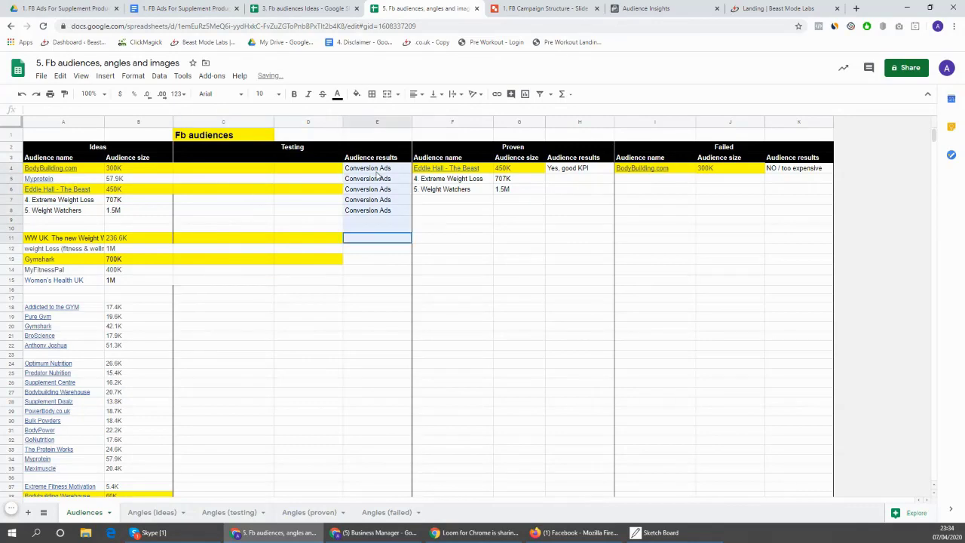
{"action": "key", "text": "Delete"}
Step: Paste the copied WW UK to Women's Health UK audiences with their sizes into the Testing section from cell C4
{"action": "mouse_move", "coordinate": [220, 169]}
{"action": "left_mouse_down"}
{"action": "mouse_move", "coordinate": [325, 213]}
{"action": "mouse_move", "coordinate": [329, 242]}
{"action": "left_mouse_up"}
{"action": "key", "text": "ctrl+v"}
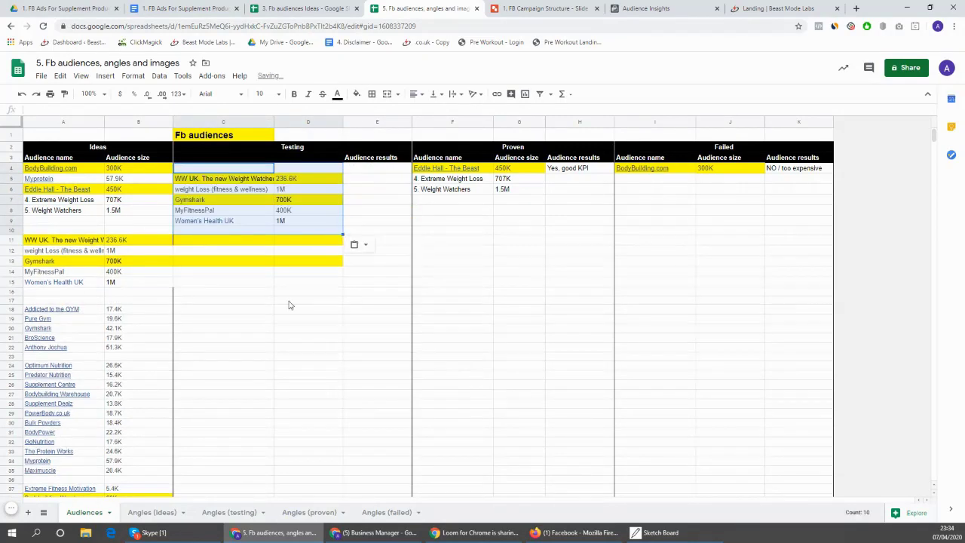
{"action": "left_click", "coordinate": [289, 365]}
{"action": "left_click_drag", "start_coordinate": [373, 169], "coordinate": [375, 216]}
{"action": "left_click", "coordinate": [310, 295]}
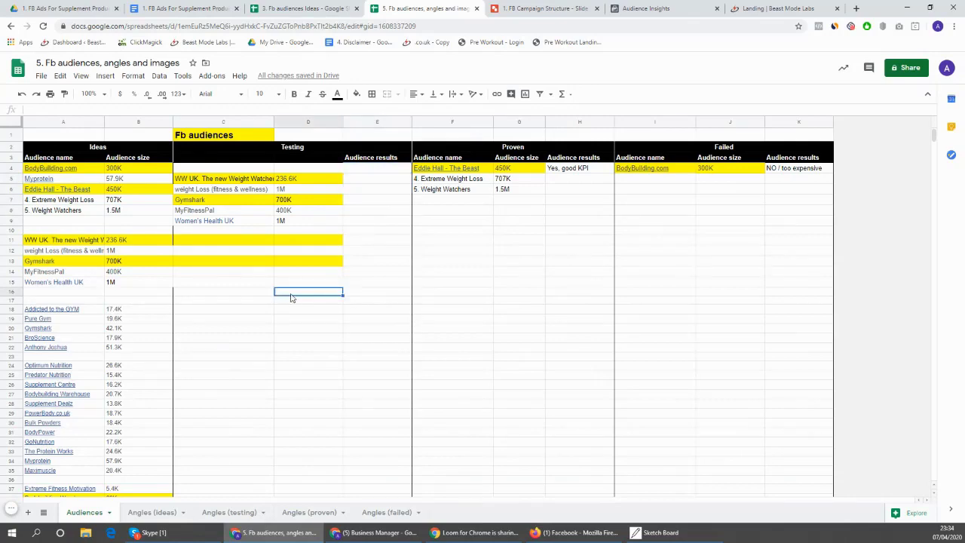
Step: Review the Failed audience columns and the Angles (testing), Angles (proven) and Angles (ideas) sheets
{"action": "left_click_drag", "start_coordinate": [799, 347], "coordinate": [653, 479]}
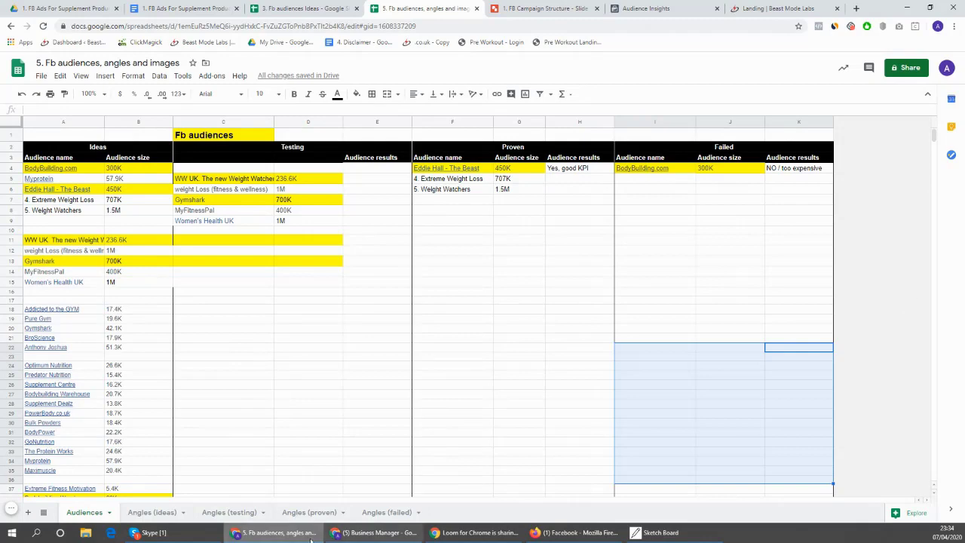
{"action": "left_click", "coordinate": [228, 512]}
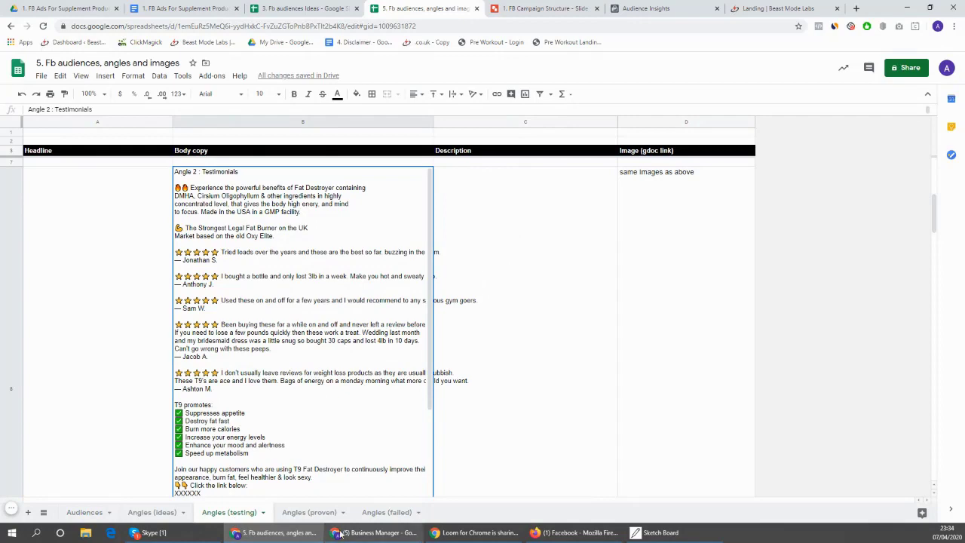
{"action": "left_click", "coordinate": [320, 518]}
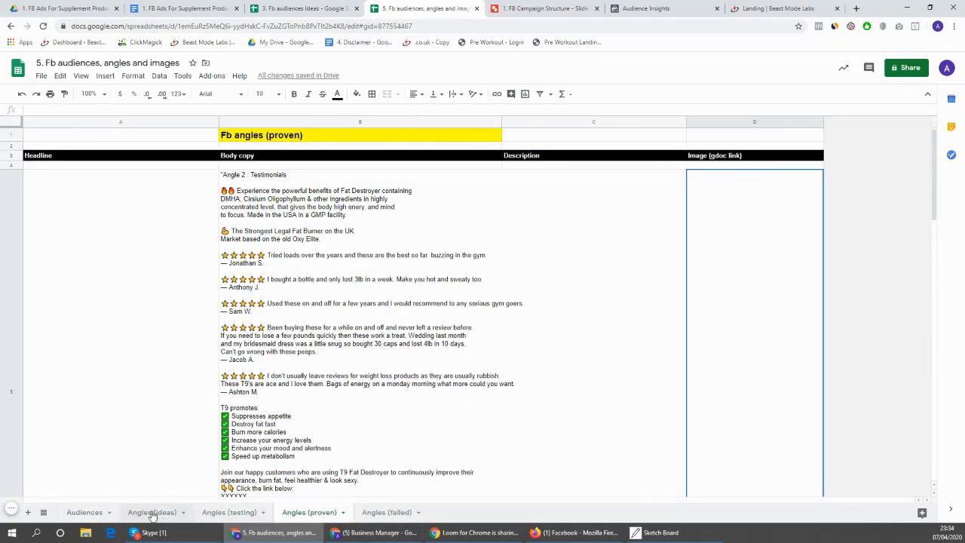
{"action": "left_click", "coordinate": [157, 513]}
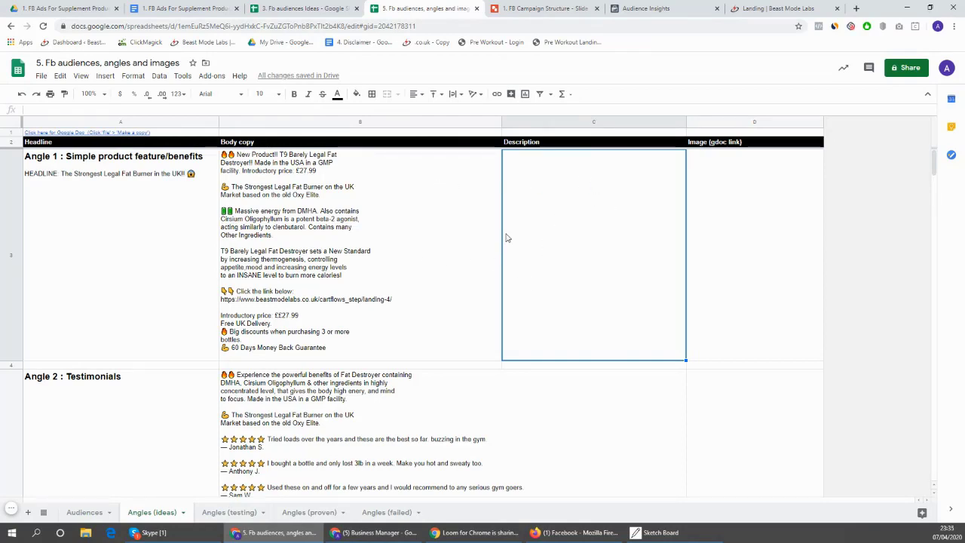
Step: Switch to the FB Ads For Supplement Products document and examine the scaling section, marking the words about changing images
{"action": "left_click", "coordinate": [184, 9]}
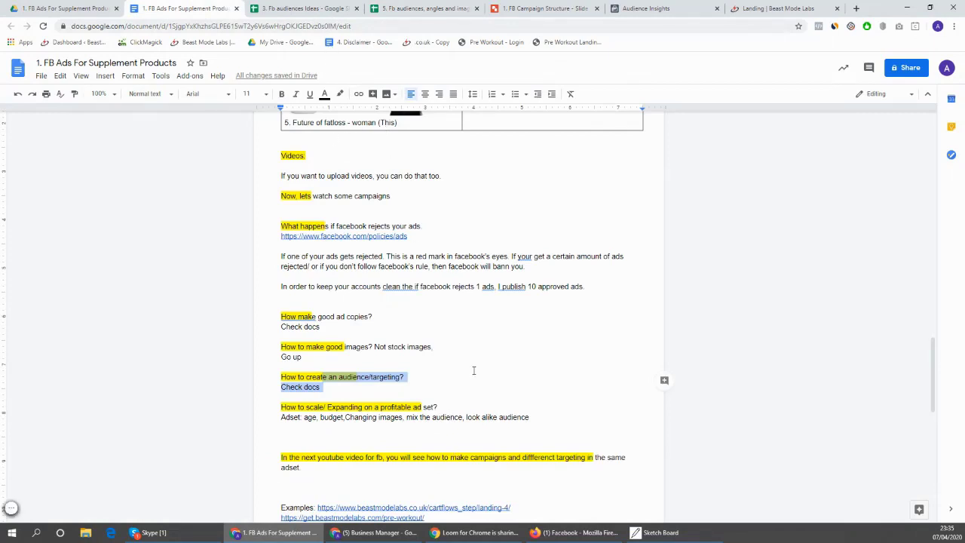
{"action": "scroll", "coordinate": [473, 371], "scroll_direction": "down", "scroll_amount": 2}
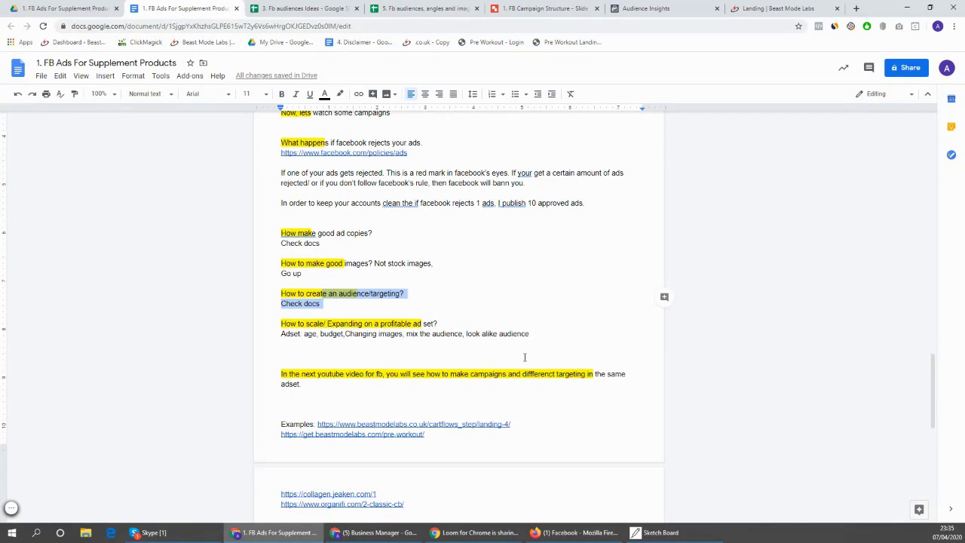
{"action": "scroll", "coordinate": [524, 356], "scroll_direction": "down", "scroll_amount": 2}
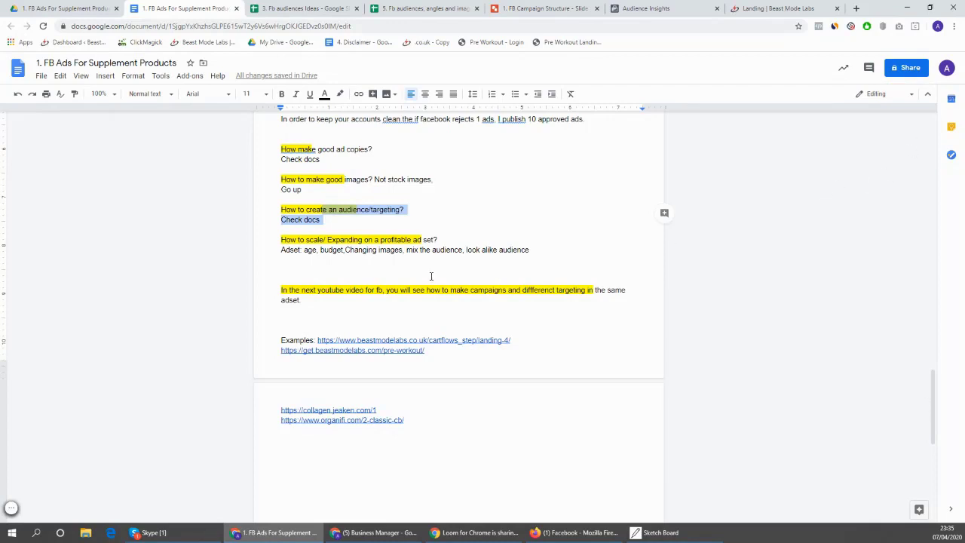
{"action": "left_click_drag", "start_coordinate": [432, 251], "coordinate": [476, 250]}
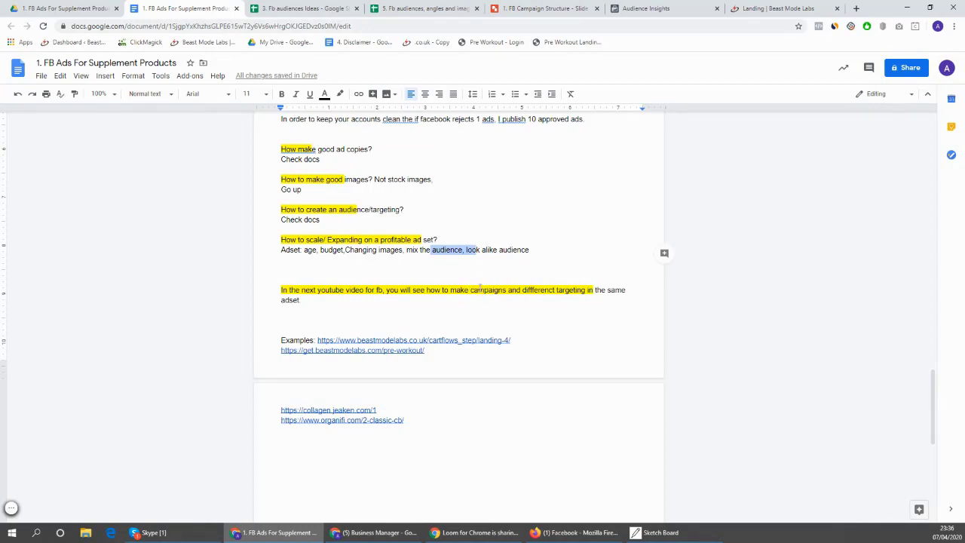
{"action": "left_click_drag", "start_coordinate": [345, 250], "coordinate": [405, 252]}
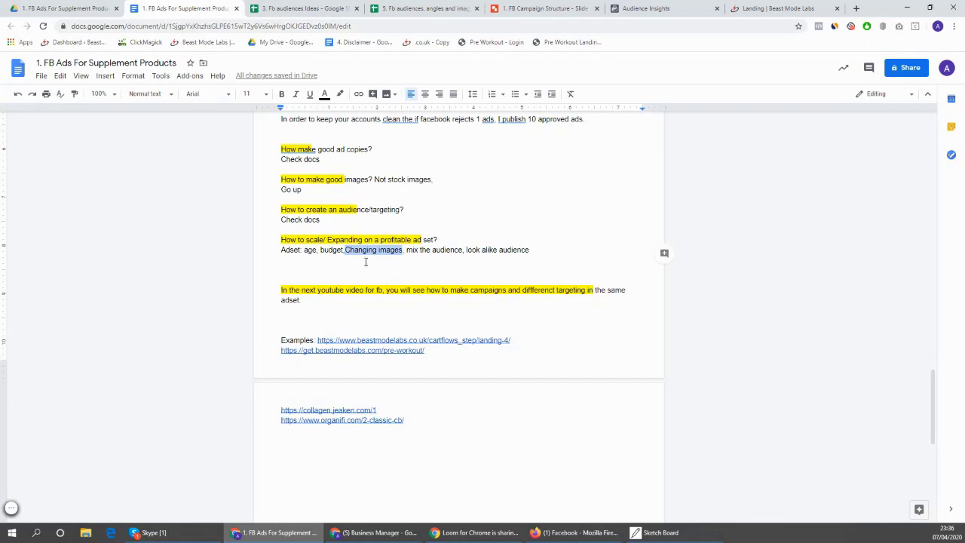
{"action": "left_click", "coordinate": [346, 250]}
{"action": "left_click_drag", "start_coordinate": [345, 250], "coordinate": [405, 251]}
{"action": "left_click", "coordinate": [352, 251]}
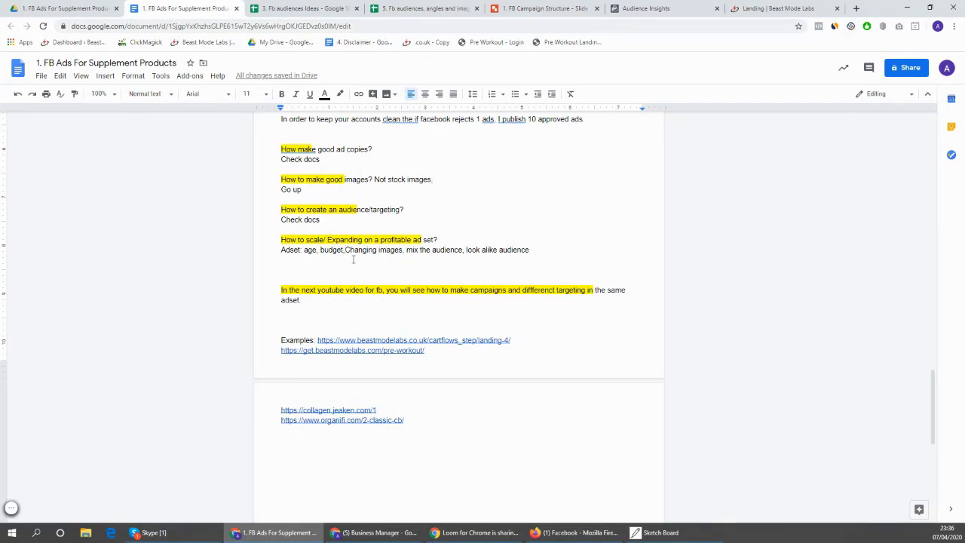
Step: Examine the remaining ad set scaling methods in the document, marking mix the audience and look alike audience
{"action": "double_click", "coordinate": [411, 249]}
{"action": "left_click", "coordinate": [748, 235]}
{"action": "left_click_drag", "start_coordinate": [467, 249], "coordinate": [530, 249]}
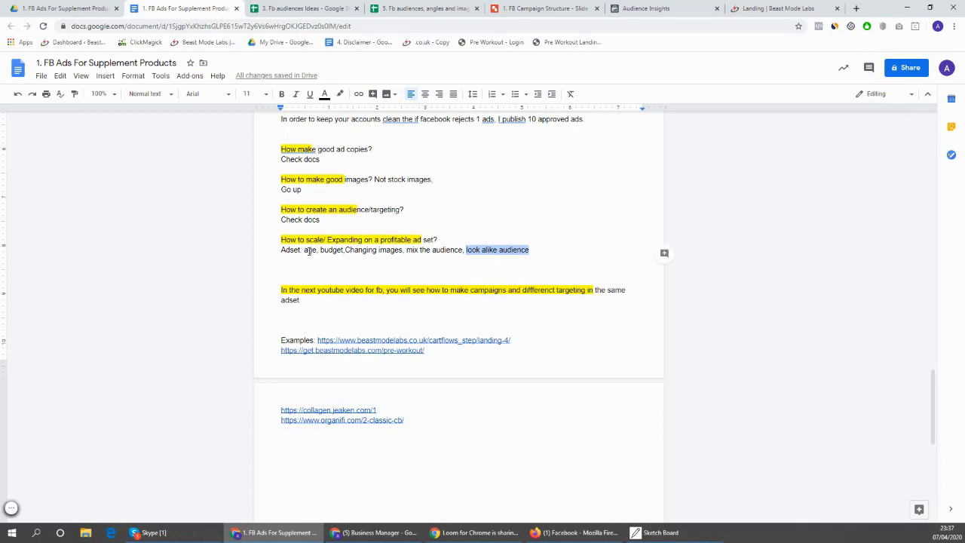
{"action": "left_click_drag", "start_coordinate": [305, 251], "coordinate": [532, 250]}
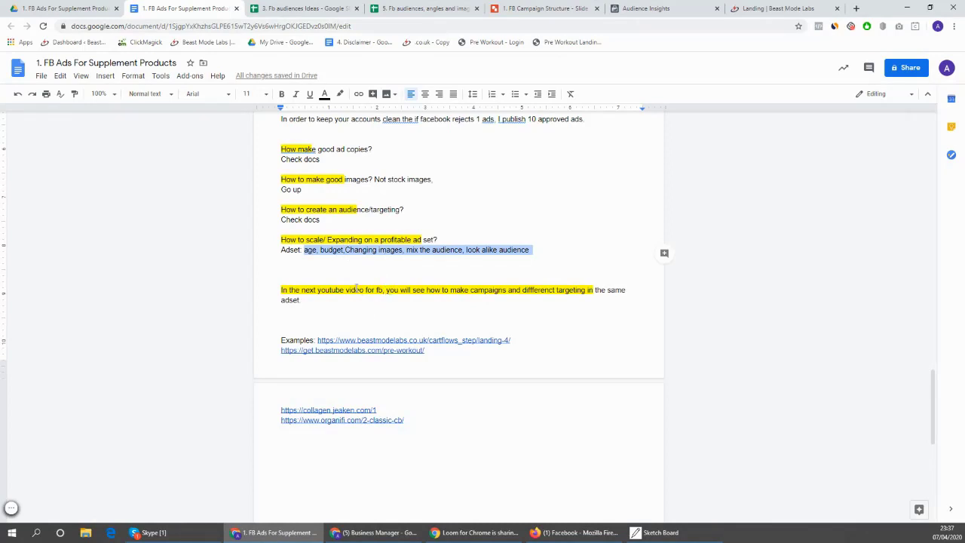
{"action": "left_click", "coordinate": [456, 249]}
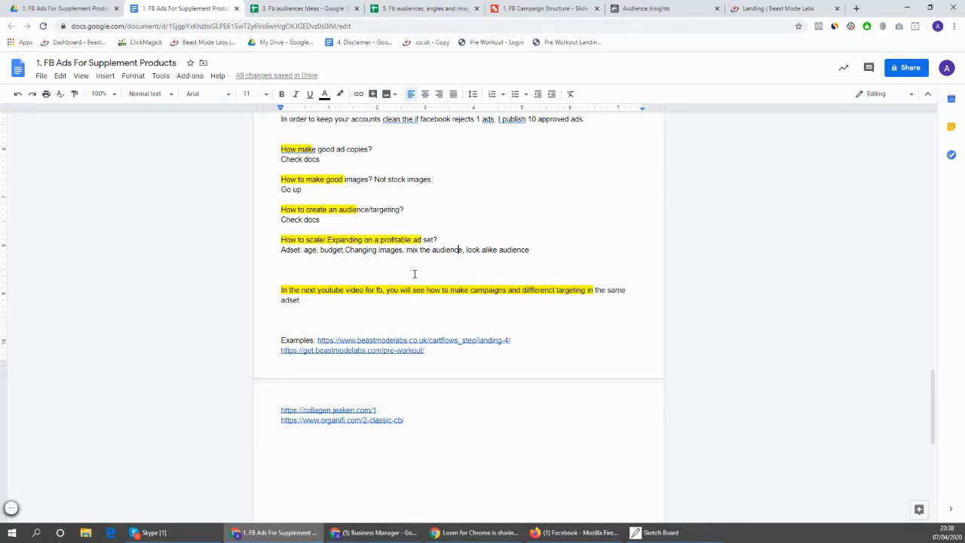
{"action": "left_click_drag", "start_coordinate": [489, 250], "coordinate": [530, 250]}
{"action": "left_click_drag", "start_coordinate": [475, 250], "coordinate": [526, 253]}
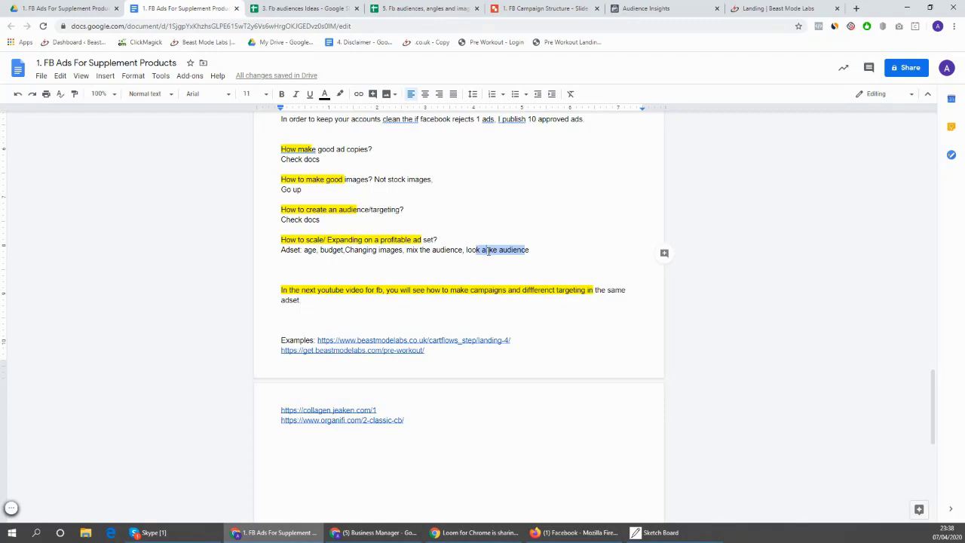
{"action": "left_click", "coordinate": [482, 249]}
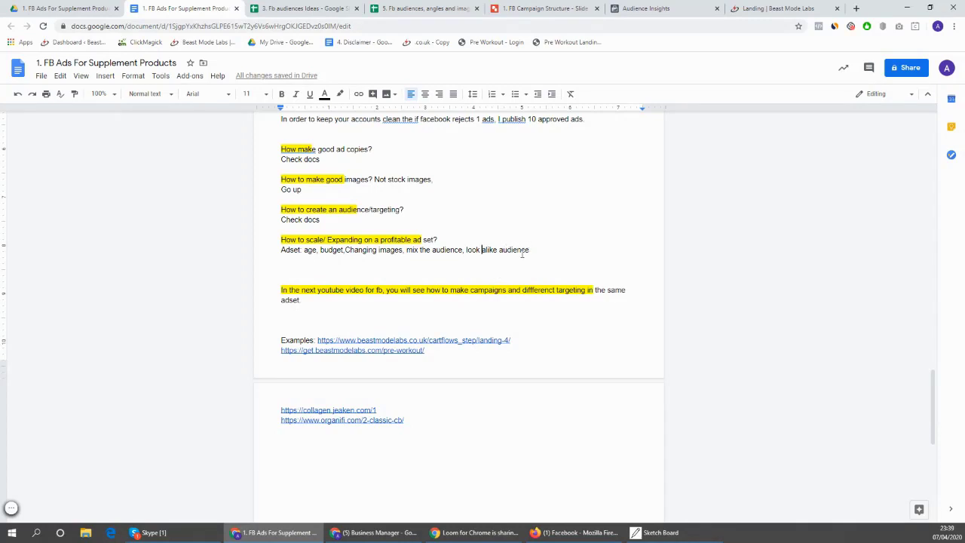
{"action": "left_click_drag", "start_coordinate": [530, 251], "coordinate": [464, 251]}
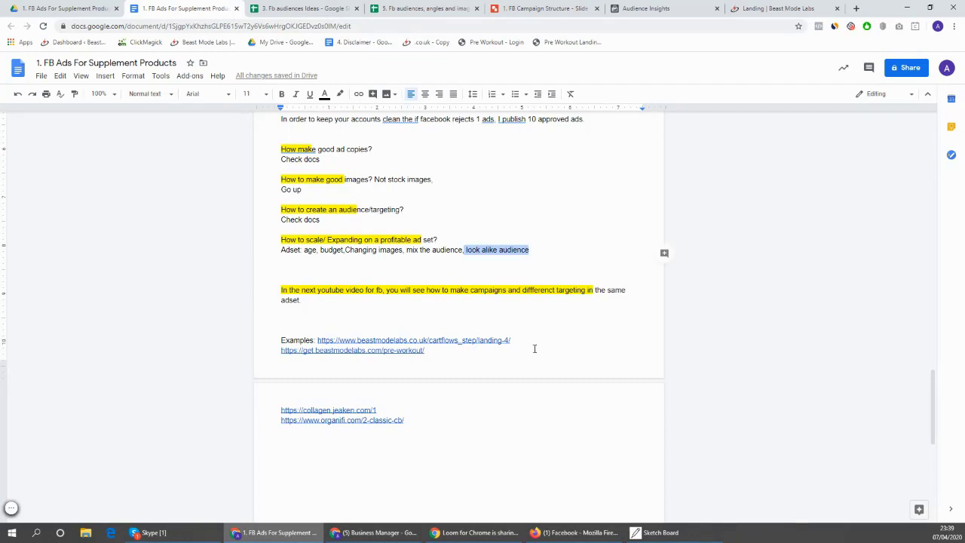
Step: Look back at the document's opening sections, the FB Campaign Structure drawing and the audience spreadsheets
{"action": "scroll", "coordinate": [534, 348], "scroll_direction": "up", "scroll_amount": 20}
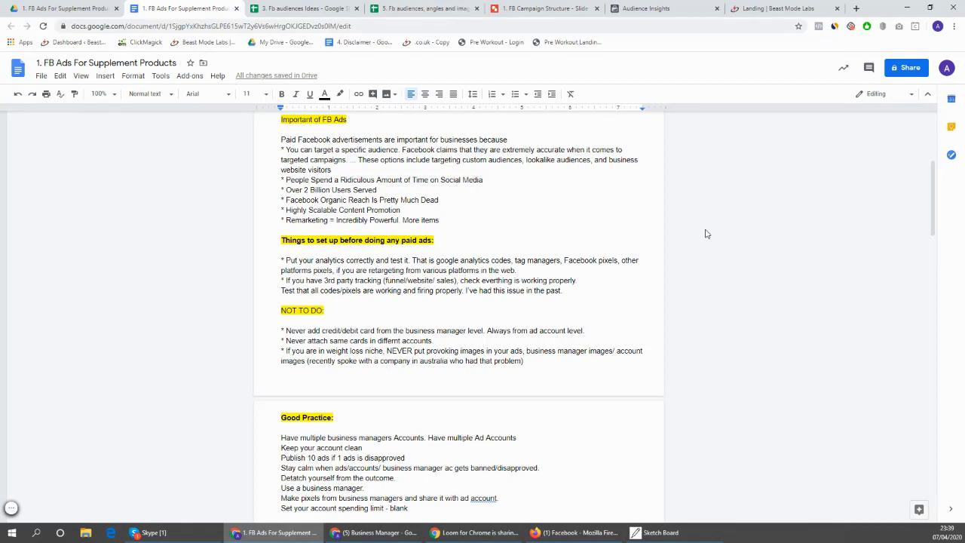
{"action": "left_click", "coordinate": [377, 15]}
{"action": "left_click", "coordinate": [560, 6]}
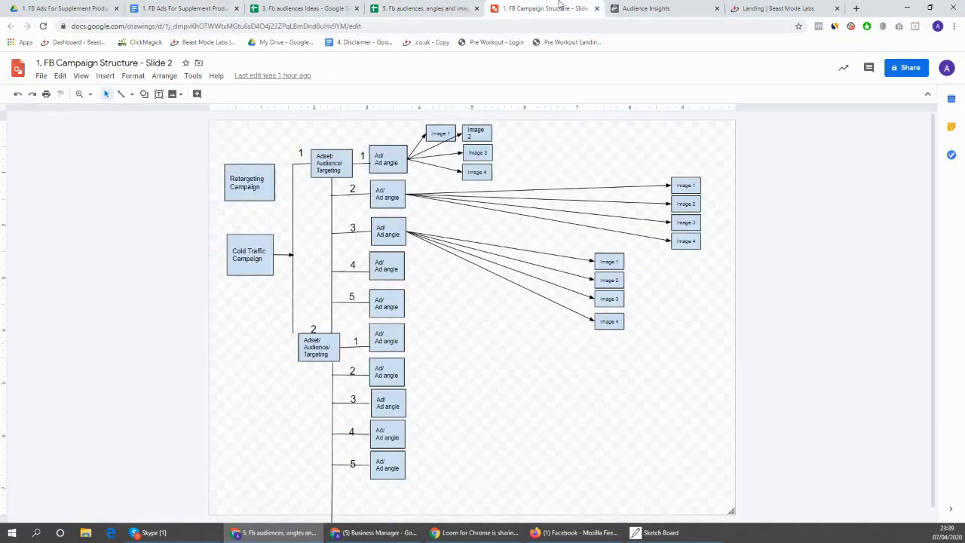
{"action": "left_click", "coordinate": [302, 8]}
Step: In Ads Manager, open the ad set 1. BodyBuilding | 1. Strongest Fat burner in the UK | 270K for editing and examine its audience settings
{"action": "left_click", "coordinate": [686, 8]}
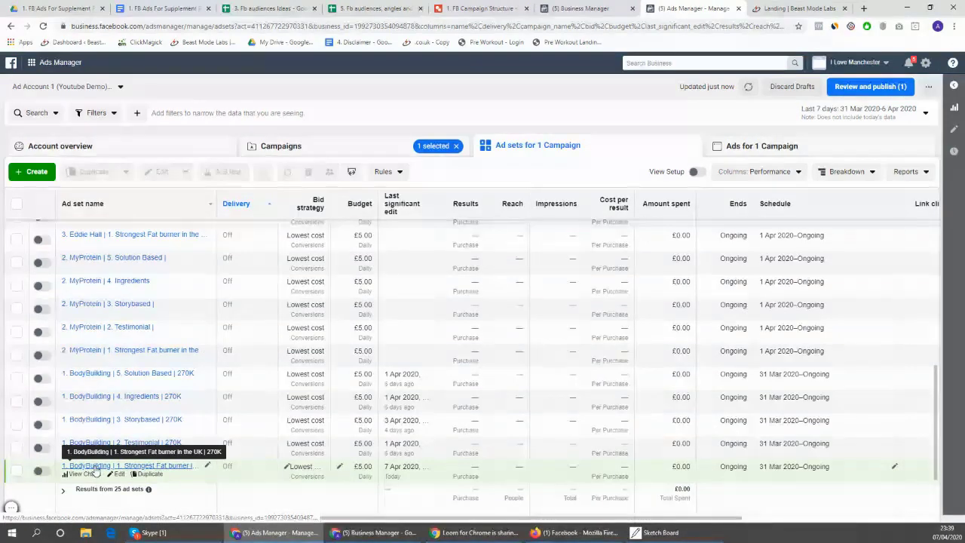
{"action": "left_click", "coordinate": [96, 471]}
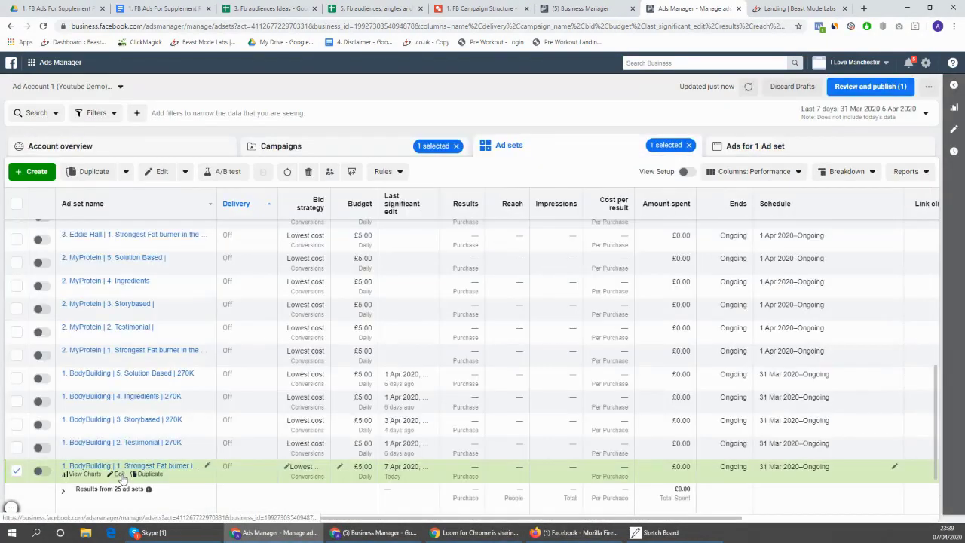
{"action": "left_click", "coordinate": [119, 473]}
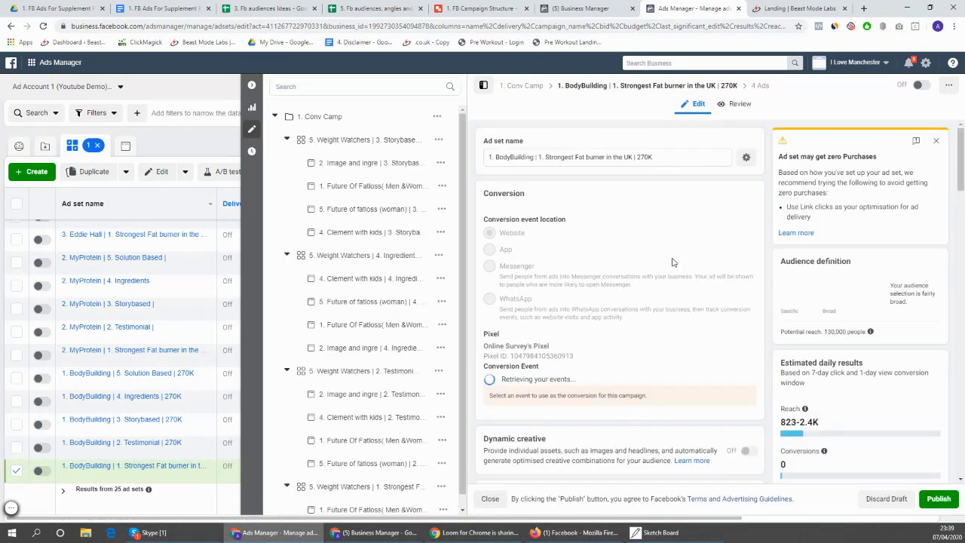
{"action": "scroll", "coordinate": [546, 377], "scroll_direction": "down", "scroll_amount": 3}
{"action": "scroll", "coordinate": [622, 351], "scroll_direction": "down", "scroll_amount": 3}
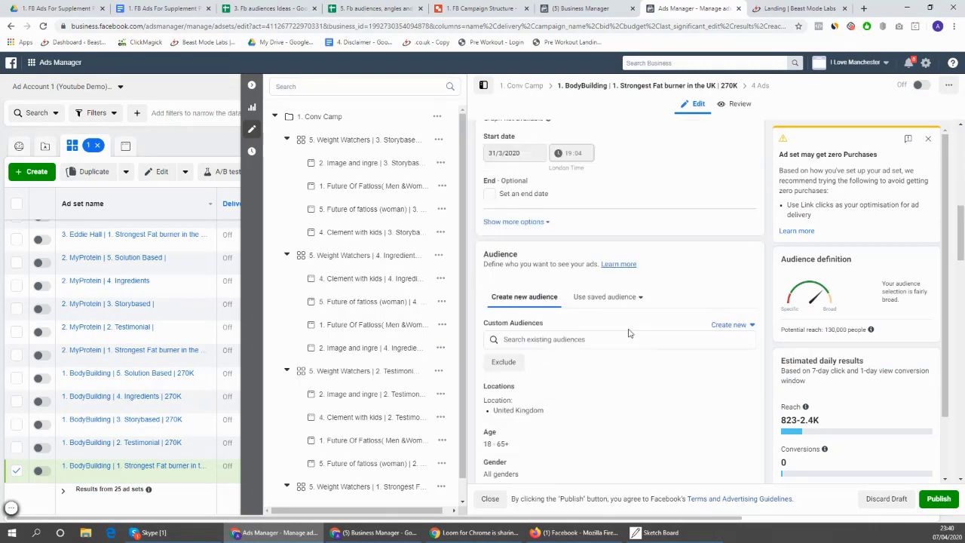
{"action": "scroll", "coordinate": [633, 326], "scroll_direction": "down", "scroll_amount": 3}
{"action": "mouse_move", "coordinate": [593, 384]}
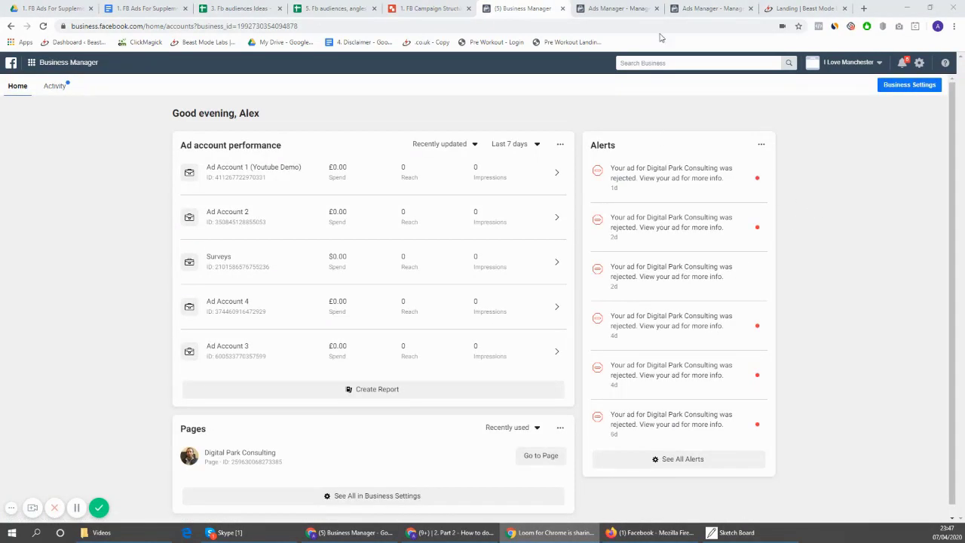
Step: Select the 1.Cold Traffic Campaign and 1. Conv Camp campaigns in Ads Manager and select all of their ads
{"action": "left_click", "coordinate": [567, 4]}
{"action": "left_click", "coordinate": [591, 6]}
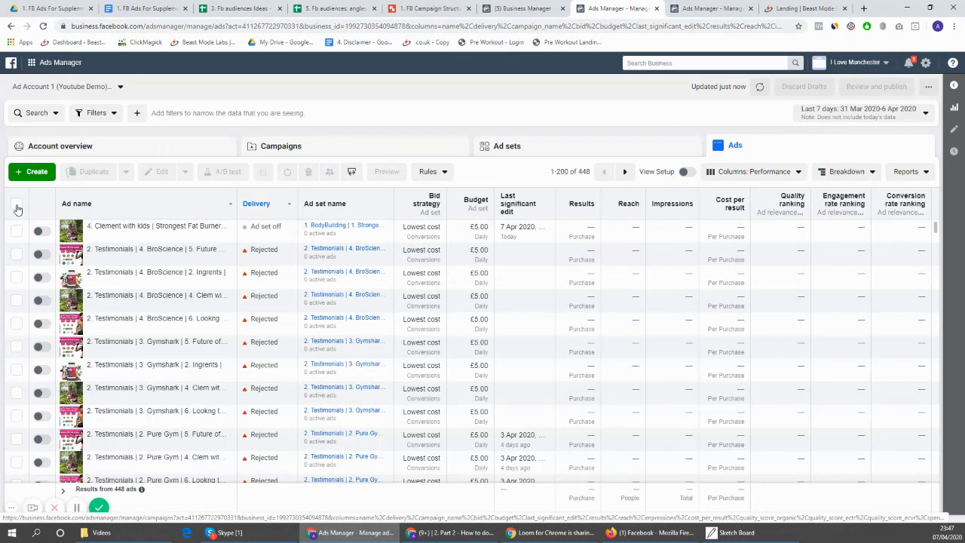
{"action": "left_click", "coordinate": [384, 146]}
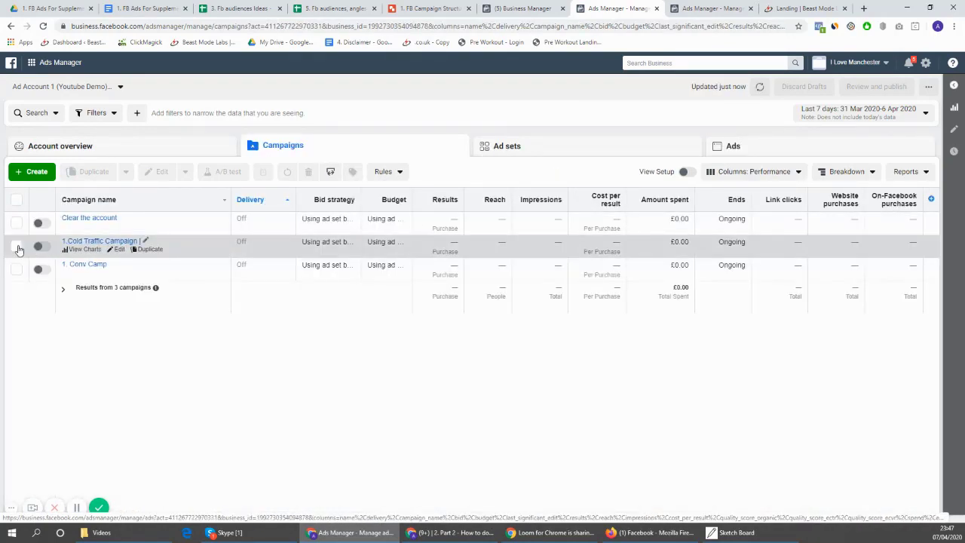
{"action": "left_click", "coordinate": [16, 246]}
{"action": "left_click", "coordinate": [17, 270]}
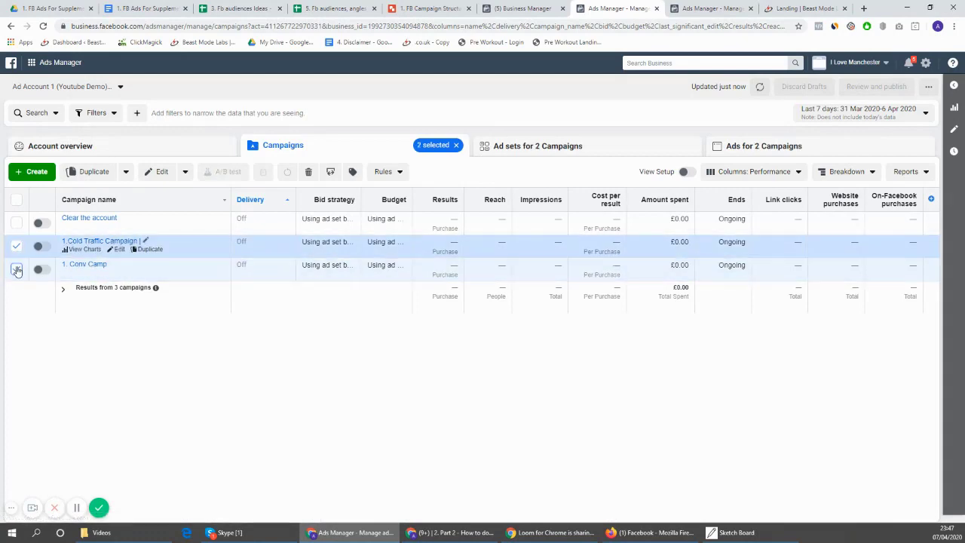
{"action": "left_click", "coordinate": [799, 148]}
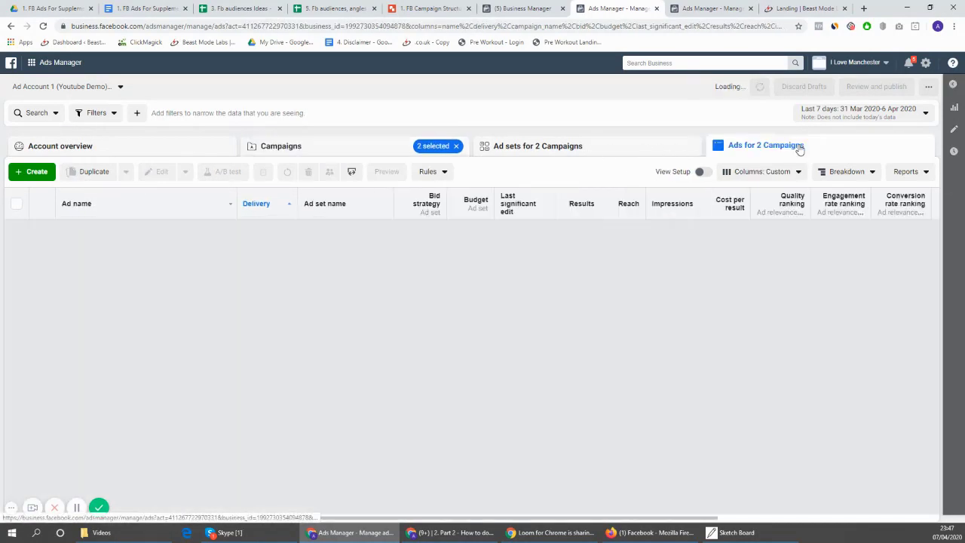
{"action": "left_click", "coordinate": [16, 204]}
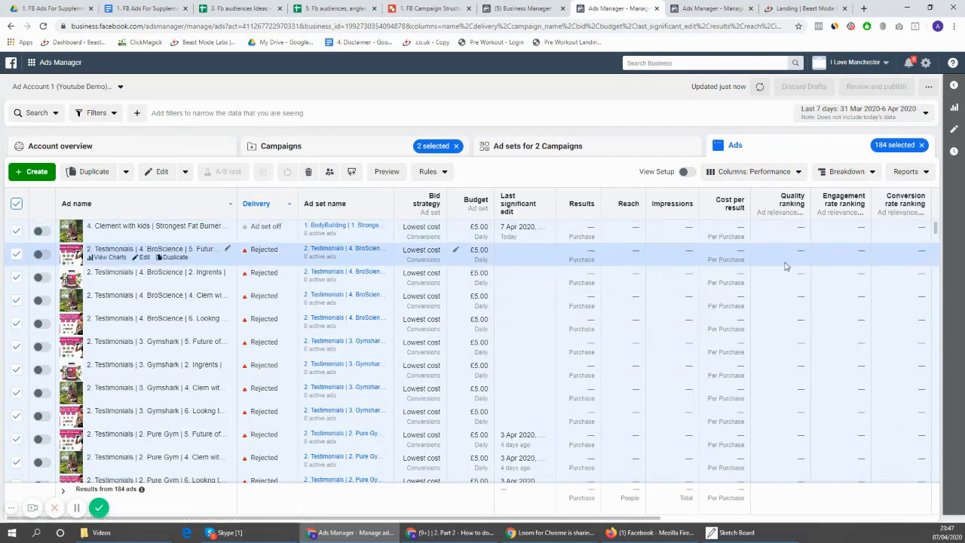
Step: Examine the delivery status of the selected ads, including the policy notice on the rejected Testimonials ads
{"action": "scroll", "coordinate": [848, 254], "scroll_direction": "down", "scroll_amount": 1}
{"action": "mouse_move", "coordinate": [414, 287]}
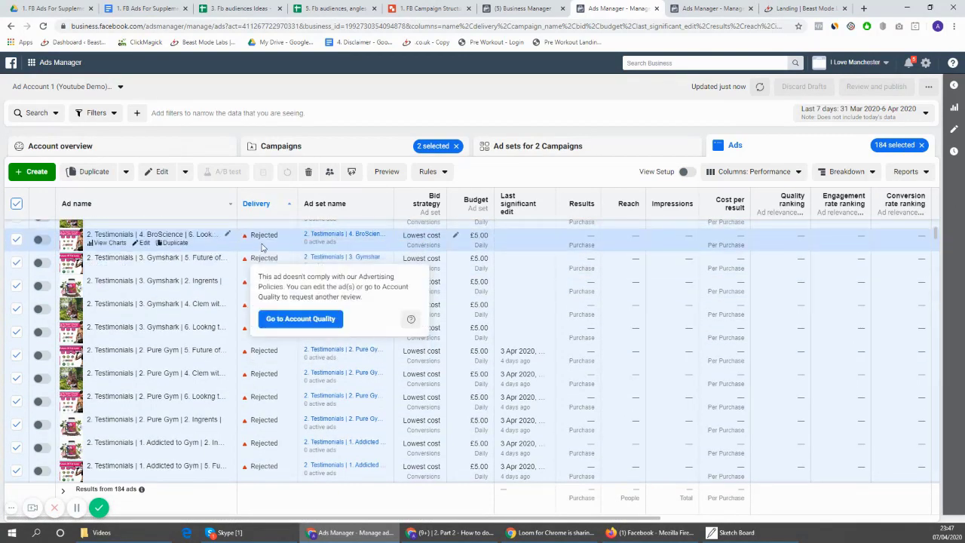
{"action": "scroll", "coordinate": [190, 343], "scroll_direction": "down", "scroll_amount": 3}
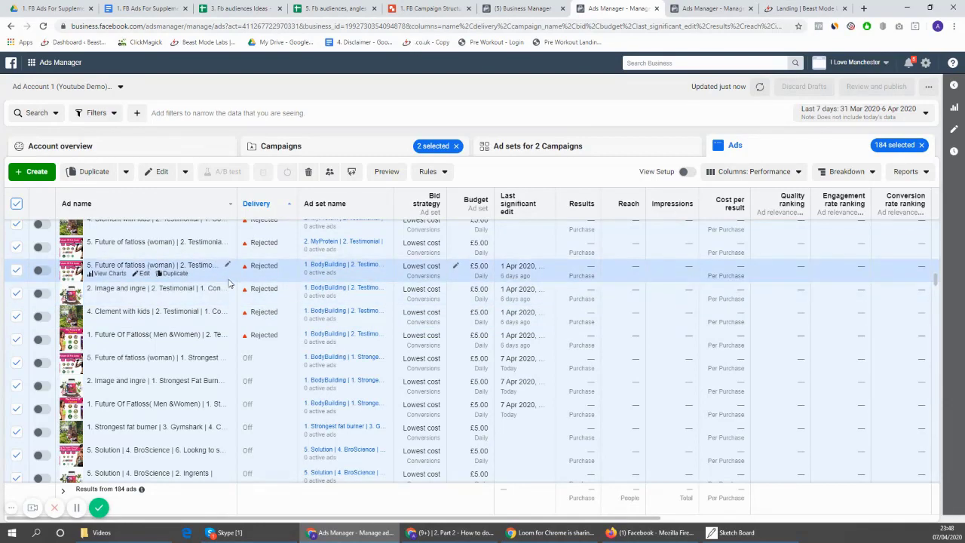
{"action": "mouse_move", "coordinate": [251, 299]}
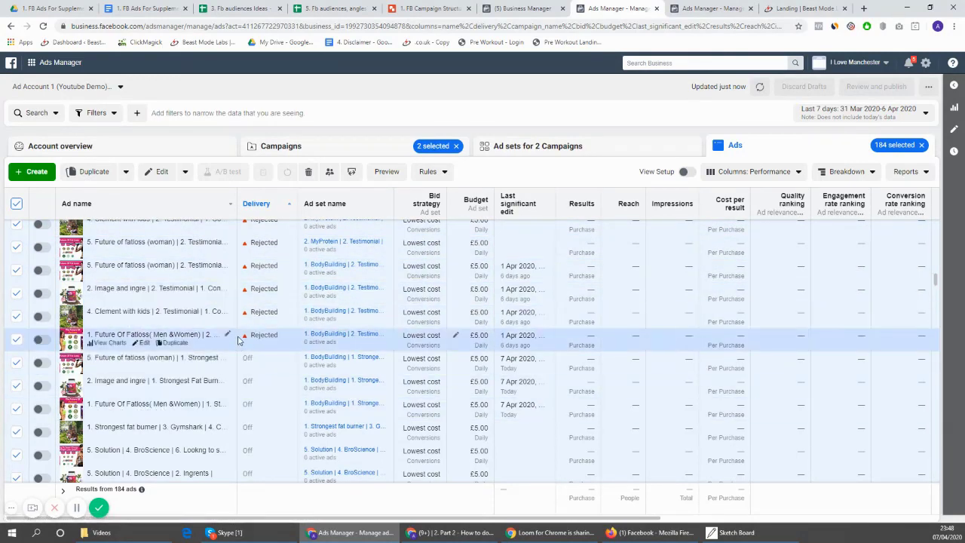
Step: Open the Clear the account campaign, show its ads and select all ads listed on the first page
{"action": "mouse_move", "coordinate": [275, 335]}
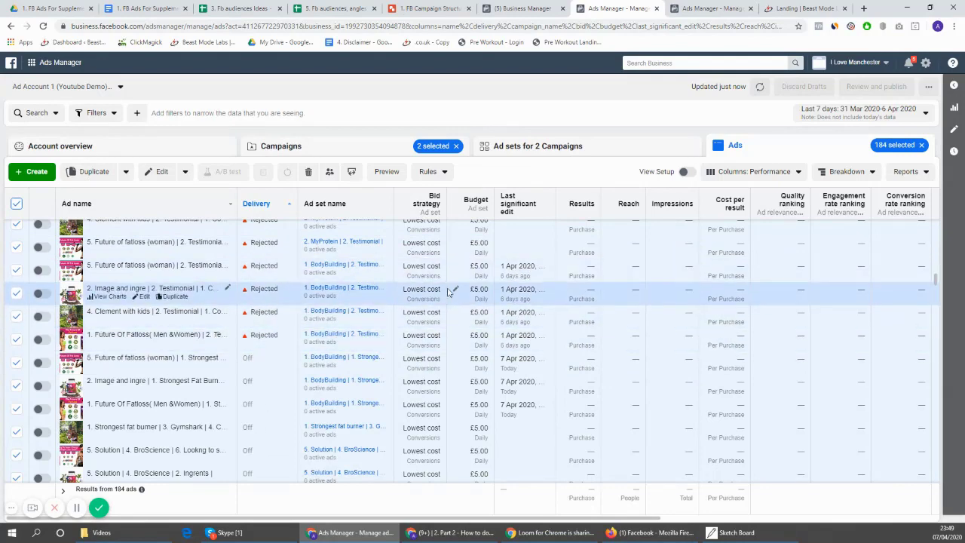
{"action": "scroll", "coordinate": [375, 365], "scroll_direction": "up", "scroll_amount": 10}
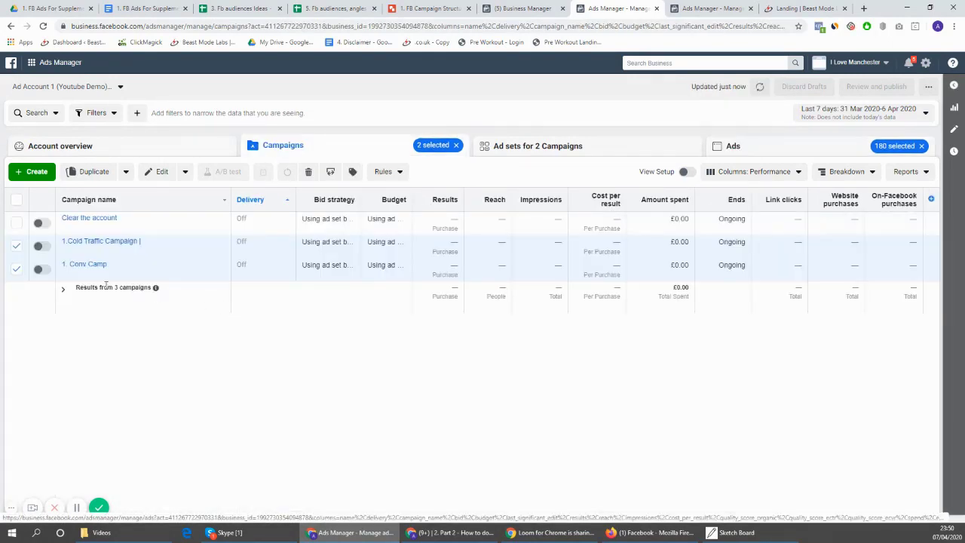
{"action": "left_click", "coordinate": [103, 218]}
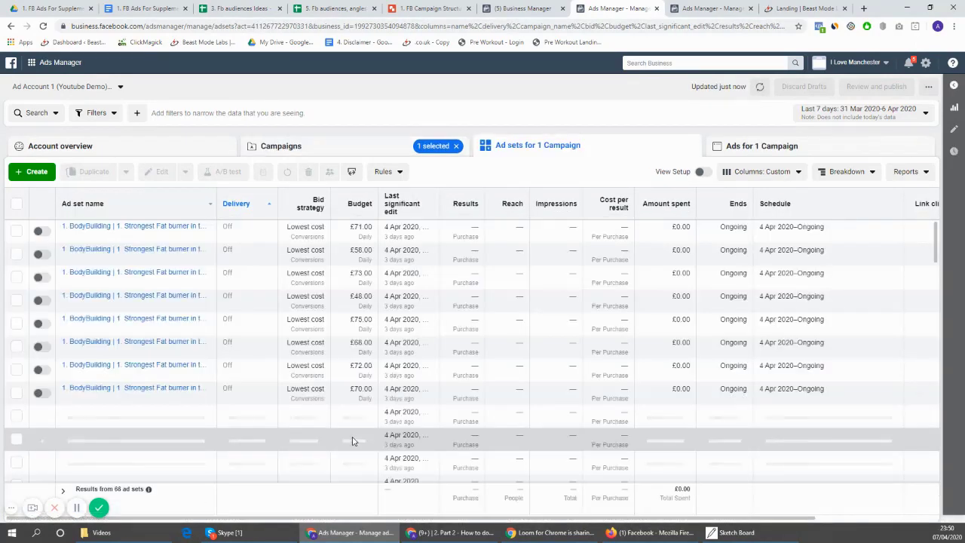
{"action": "left_click", "coordinate": [784, 147]}
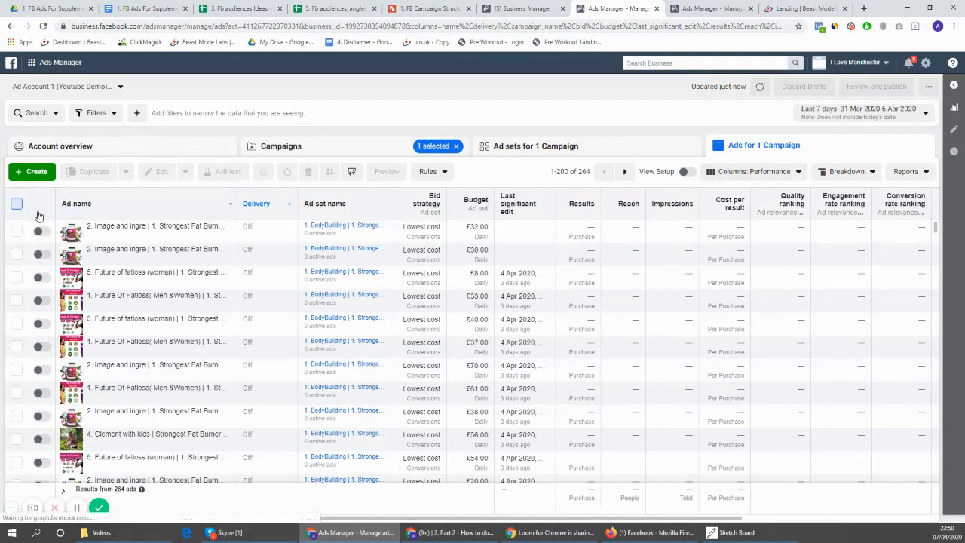
{"action": "left_click", "coordinate": [16, 204]}
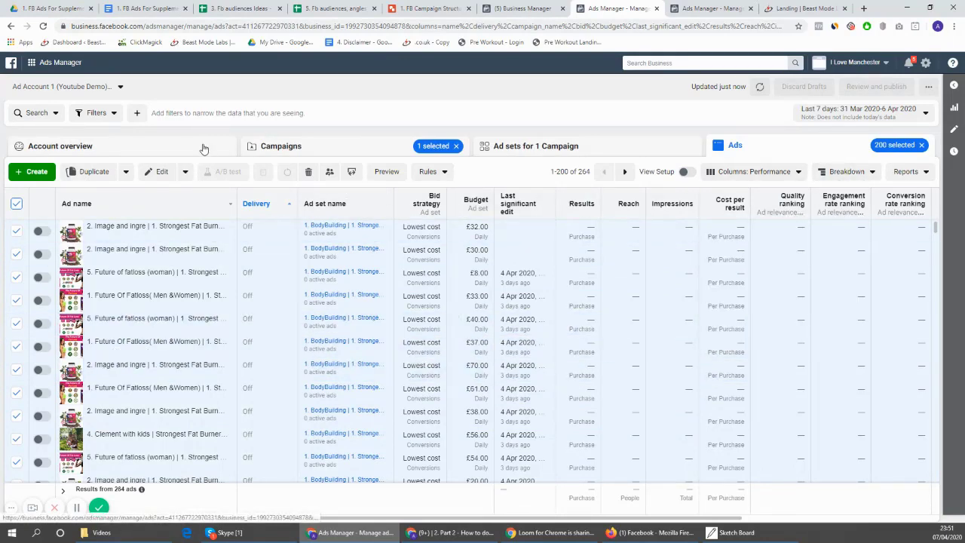
Step: In the 1. Conv Camp campaign, set up a duplicate of ad set 1. BodyBuilding | 1. Strongest Fat burner in the UK | 270K into a new campaign
{"action": "left_click", "coordinate": [310, 143]}
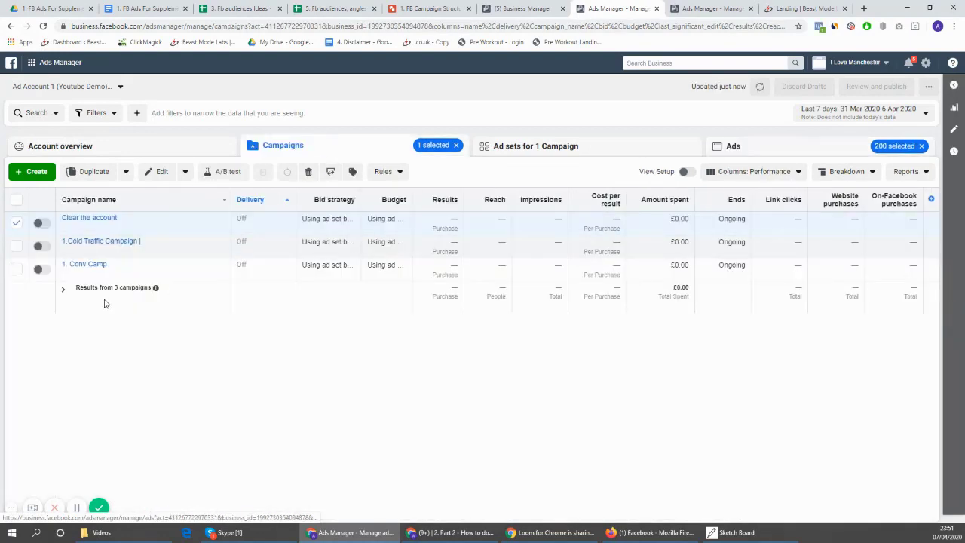
{"action": "left_click", "coordinate": [94, 265]}
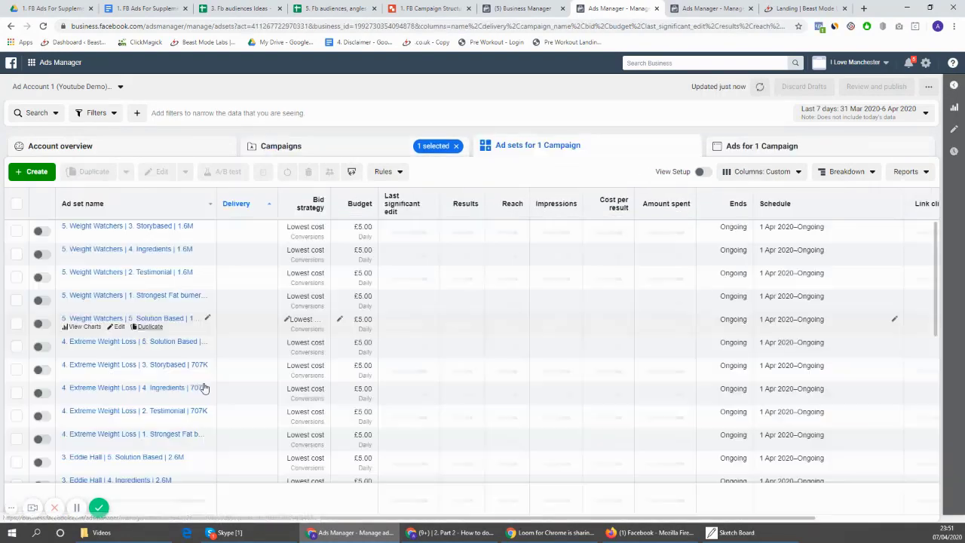
{"action": "scroll", "coordinate": [226, 422], "scroll_direction": "down", "scroll_amount": 5}
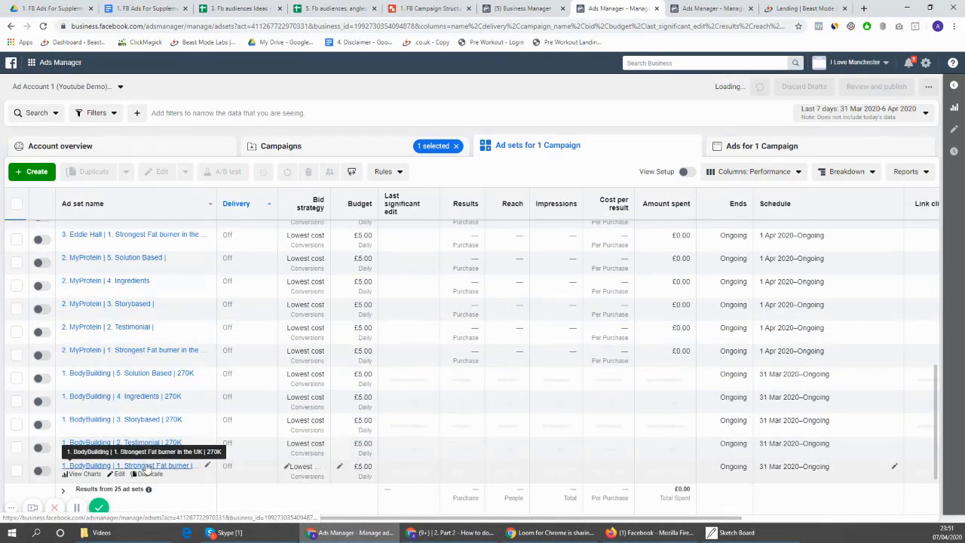
{"action": "left_click", "coordinate": [149, 475]}
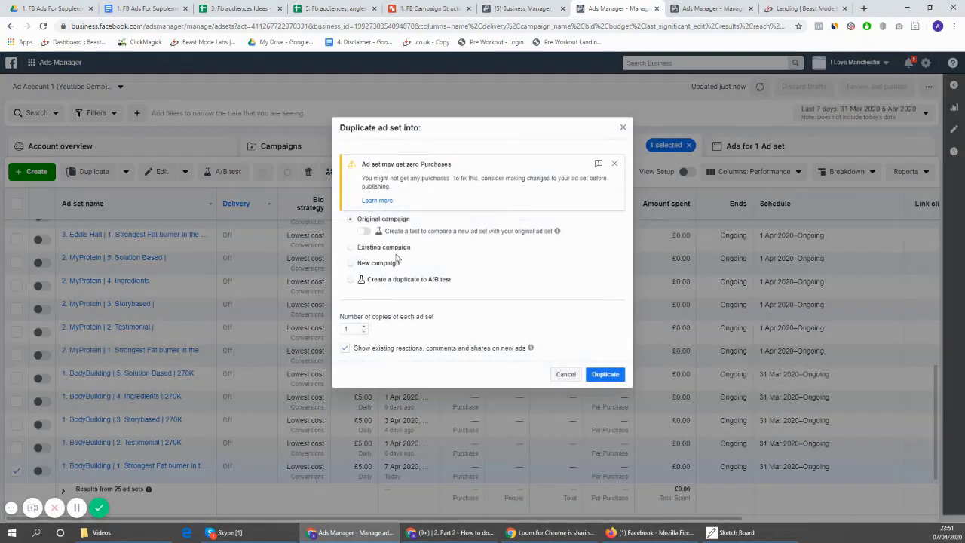
{"action": "left_click", "coordinate": [350, 263]}
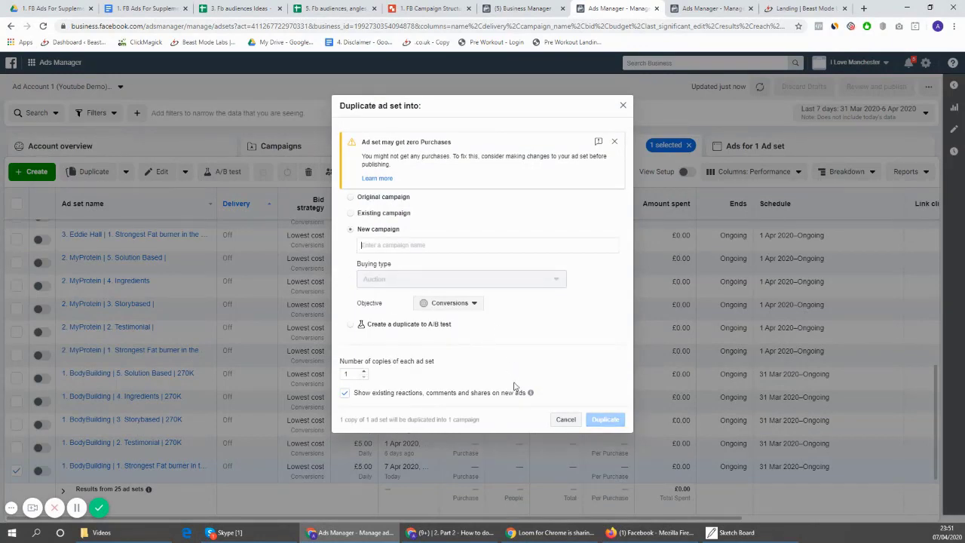